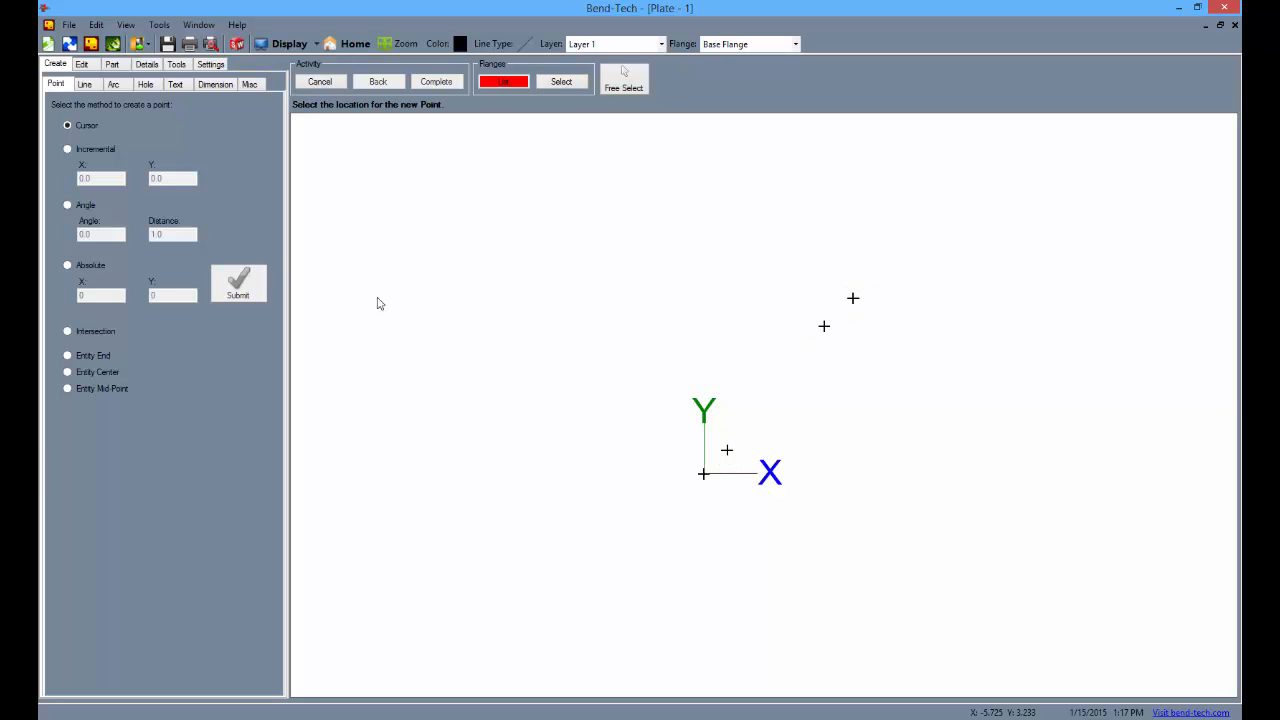
Create a point offset X 2, Y 3 from the origin and draw a two-point rectangle from the origin to the uppermost point.
left_click(74, 148)
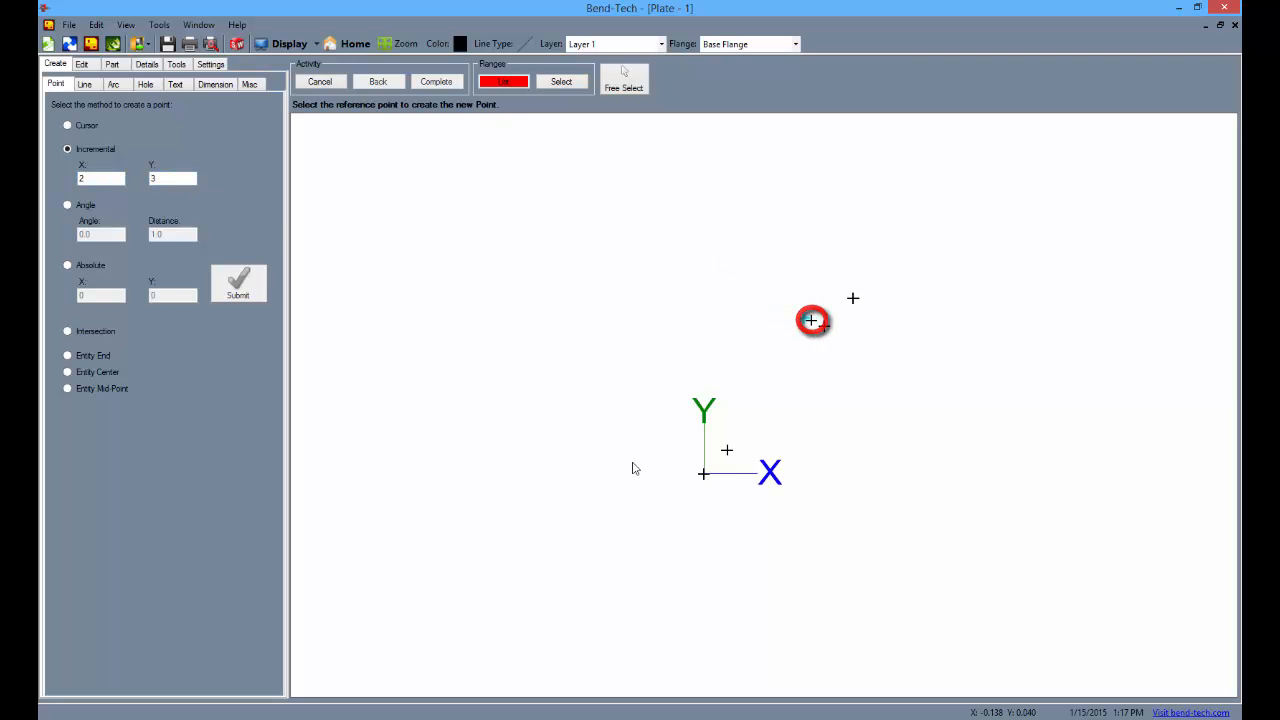
left_click(86, 84)
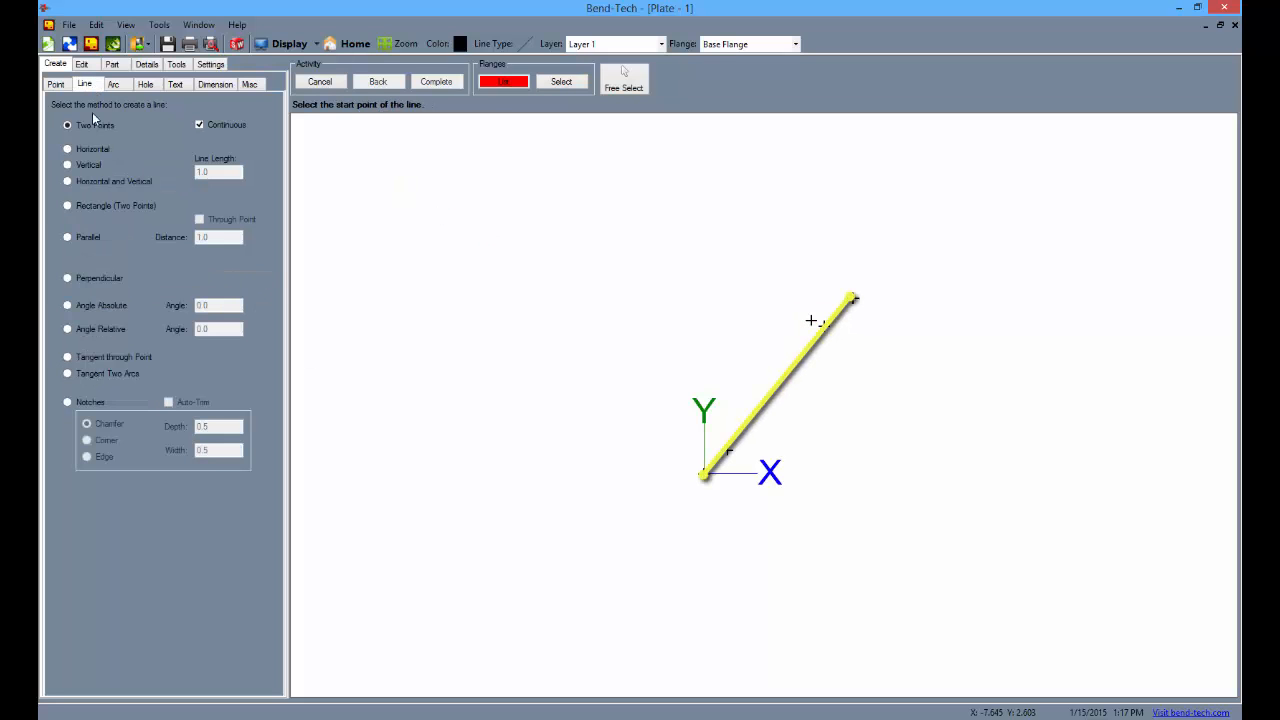
left_click(68, 206)
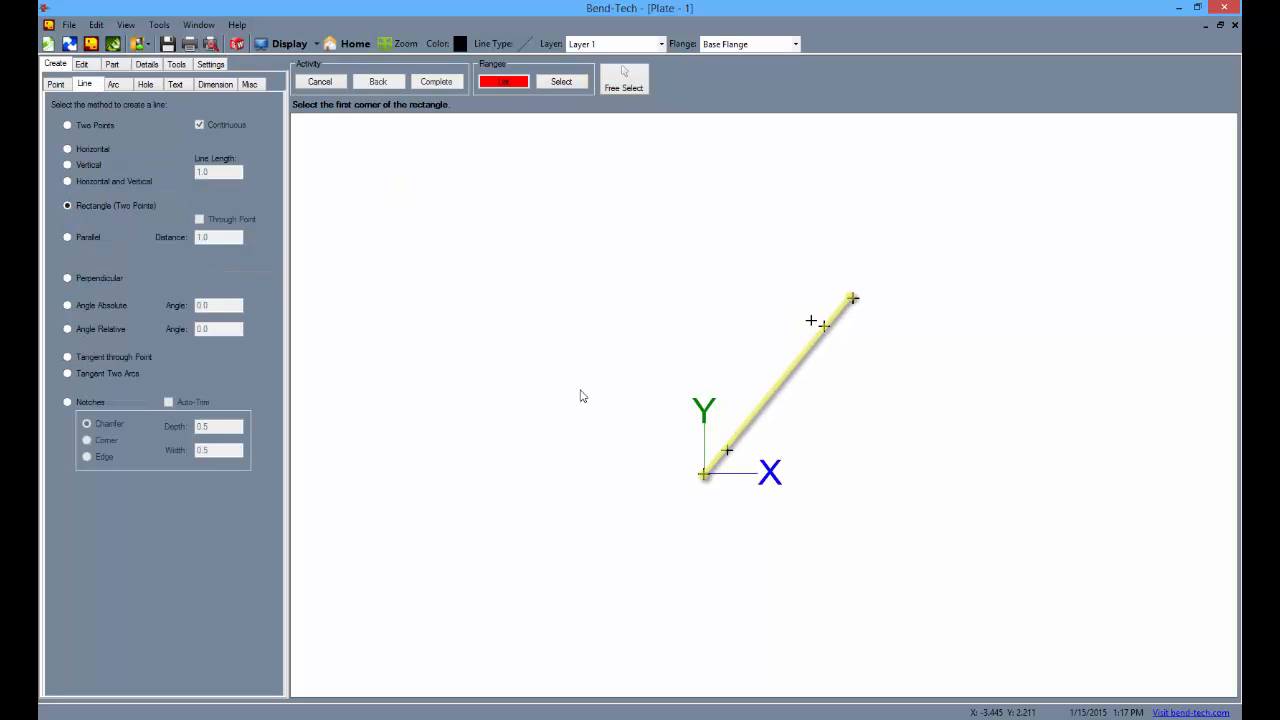
left_click(704, 475)
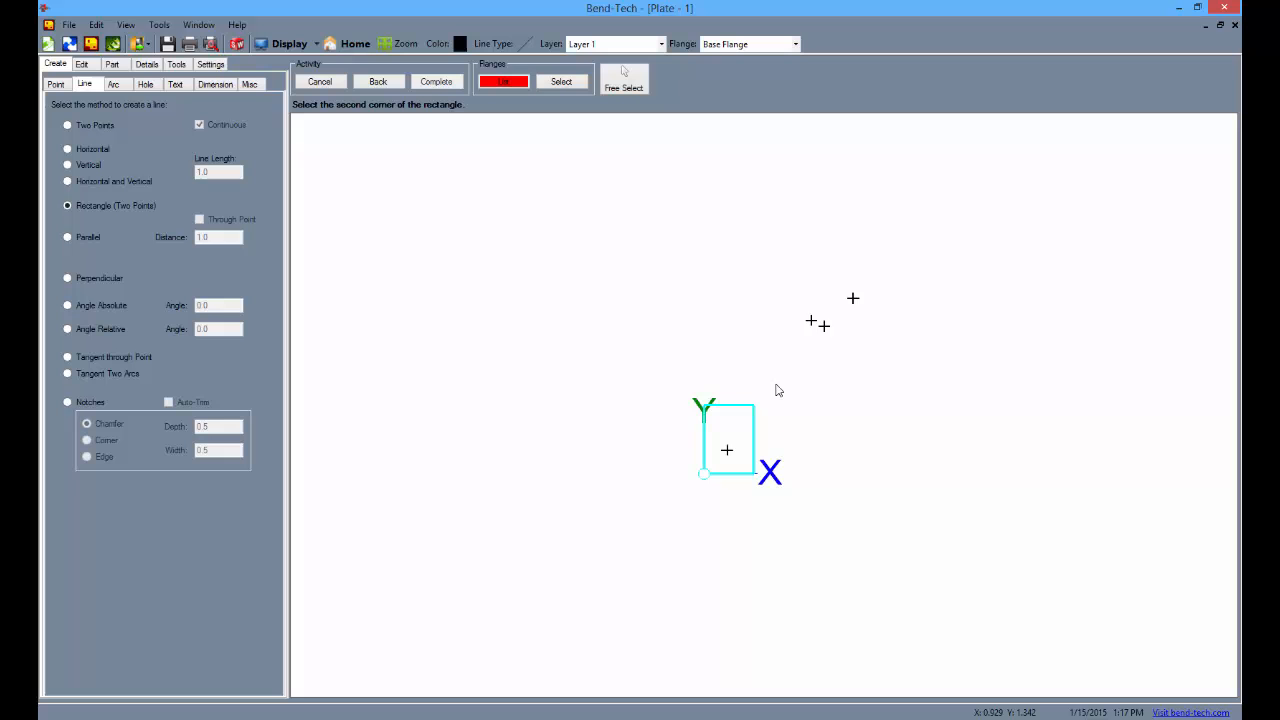
left_click(855, 298)
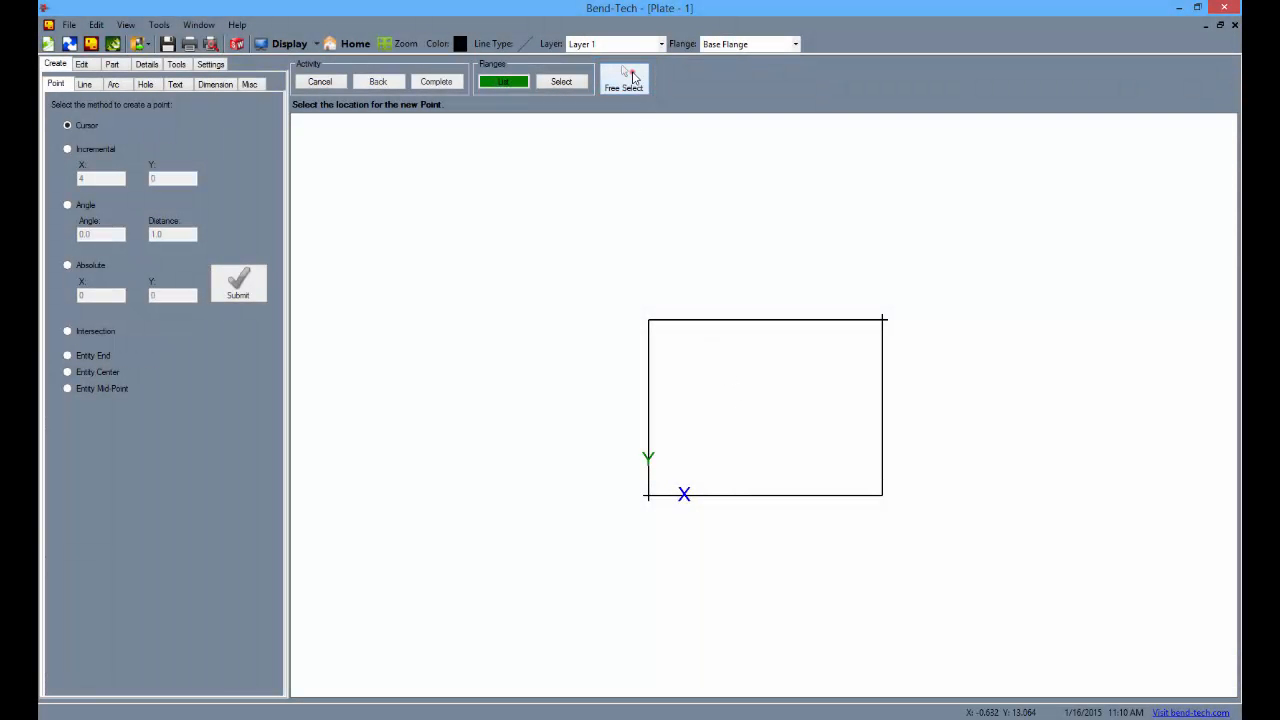
Create incremental points at X 4, Y 0 from a free-selected location inside the rectangle and, with free selection off, from its lower-left corner.
left_click(632, 77)
left_click(67, 150)
left_click(687, 400)
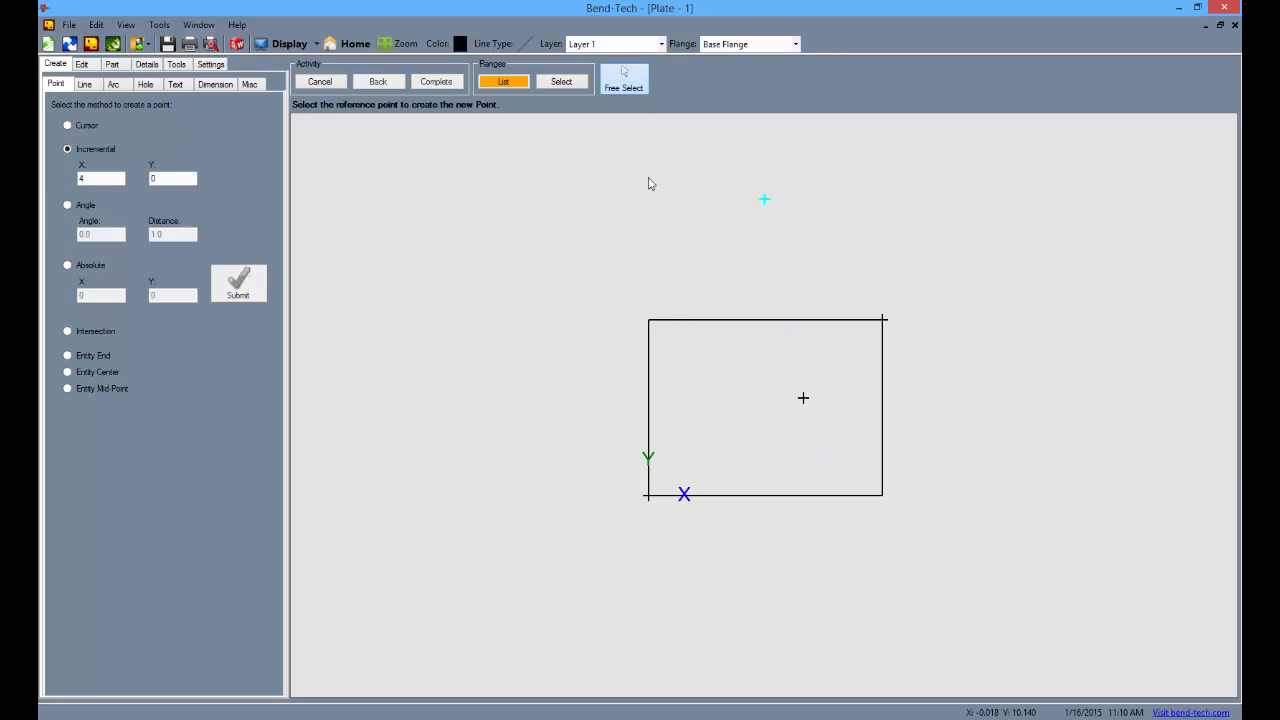
left_click(625, 80)
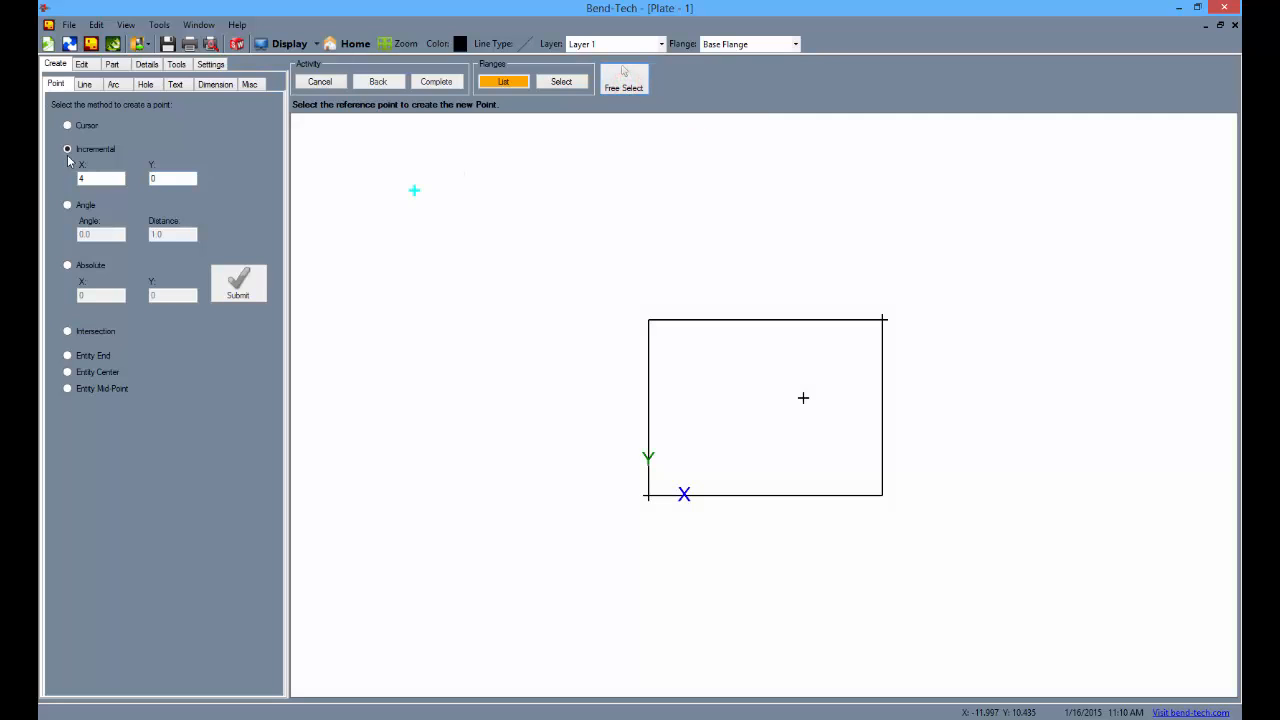
left_click(692, 444)
Place a square hole of width 1 on the point inside the rectangle and another at a free-selected location beside it.
left_click(146, 86)
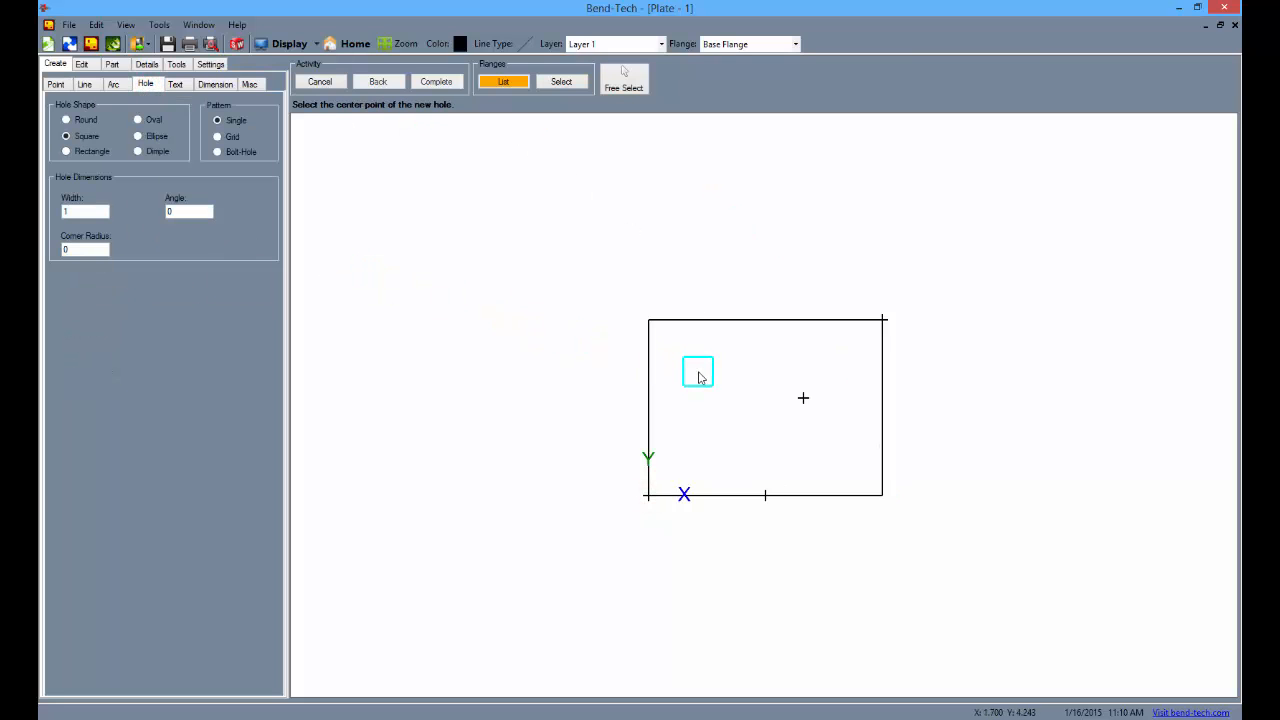
left_click(739, 401)
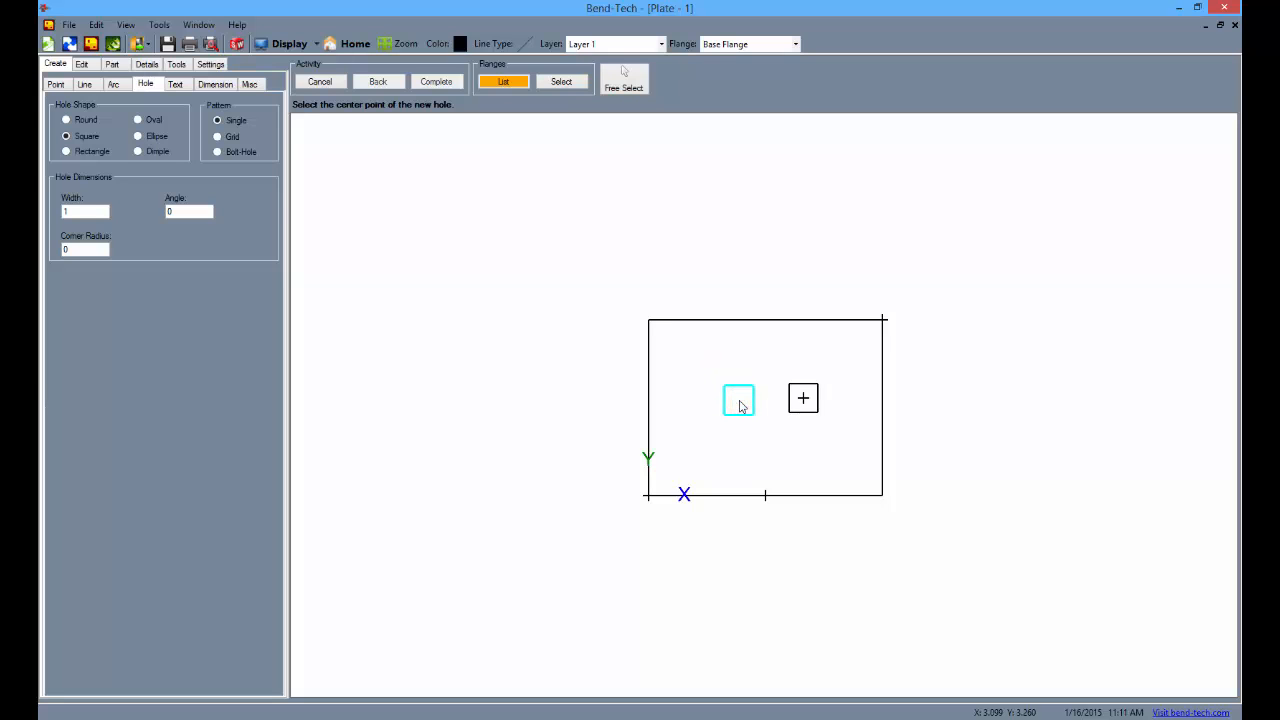
left_click(630, 84)
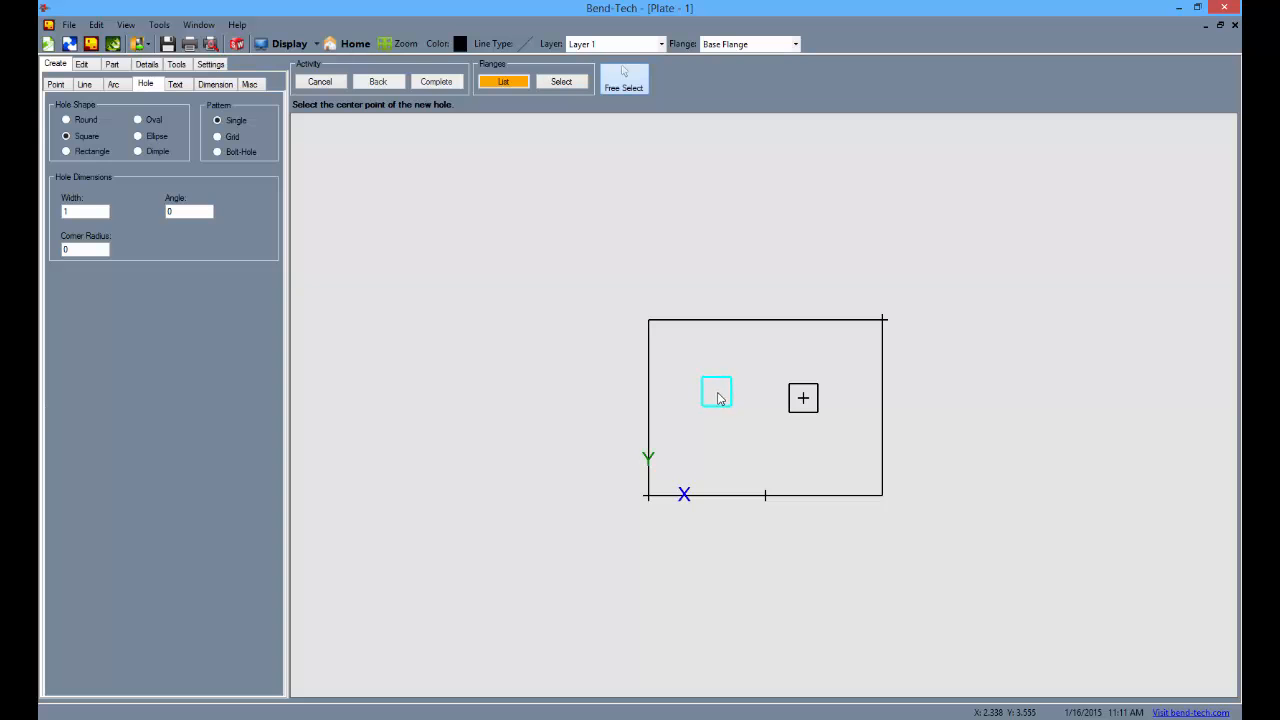
left_click(723, 398)
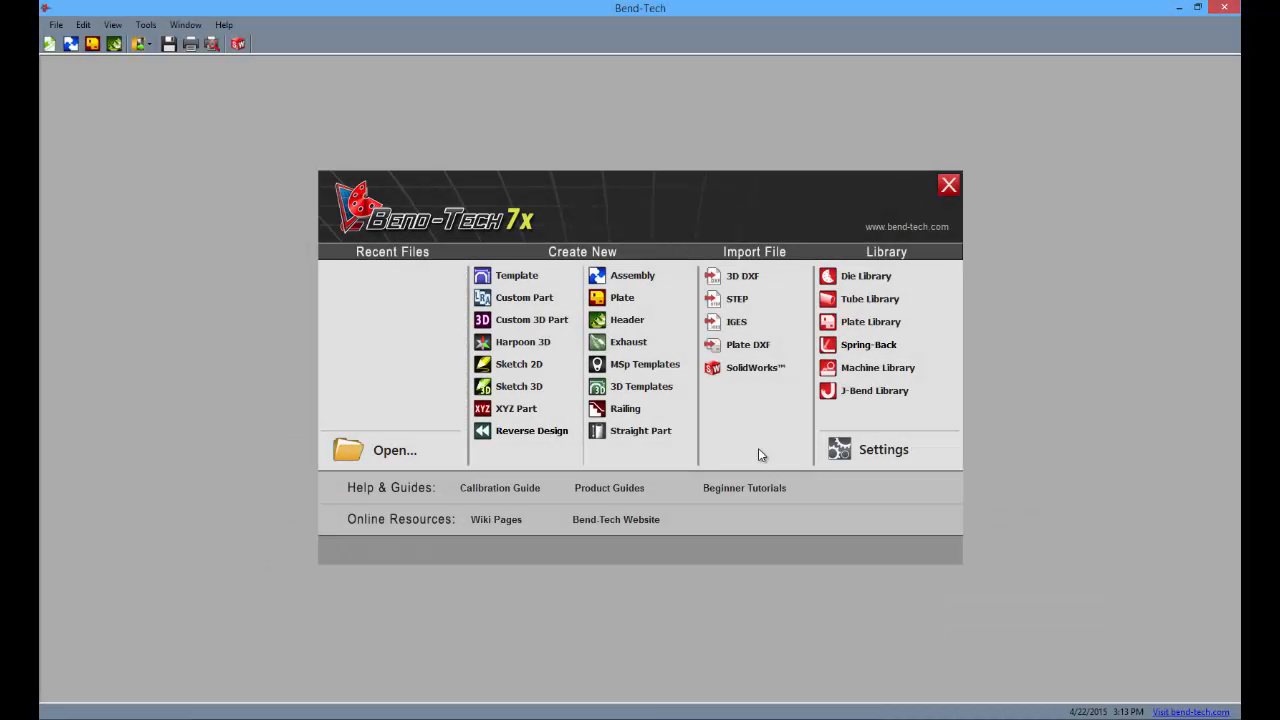
Start a new plate in a maximized window and create an incremental point at X 62, Y 0.0 from the origin.
left_click(617, 298)
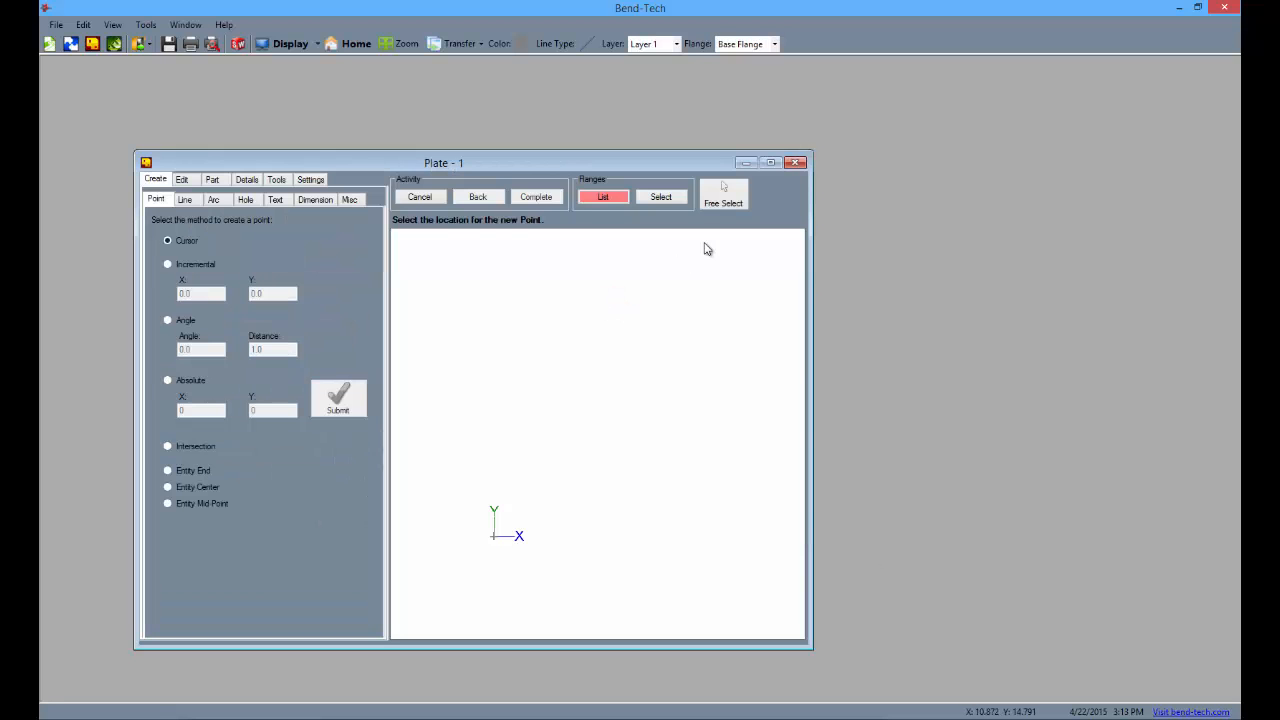
left_click(770, 162)
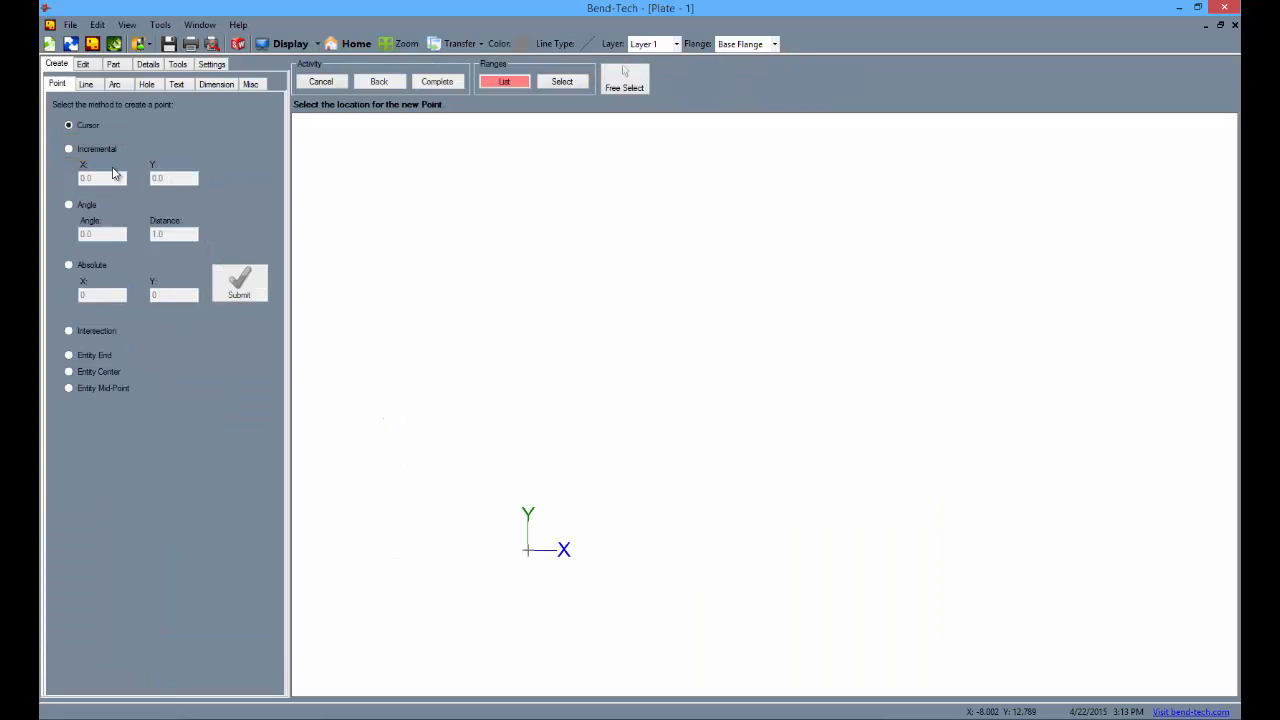
left_click(68, 150)
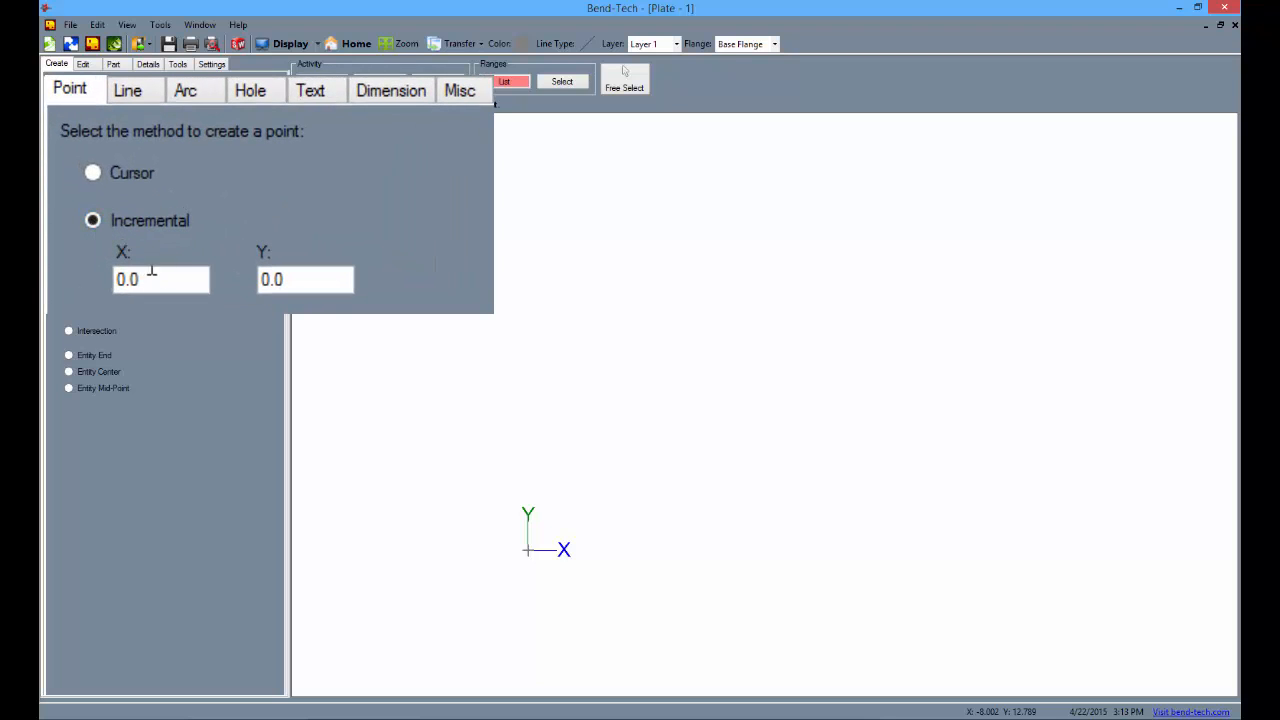
left_click(164, 278)
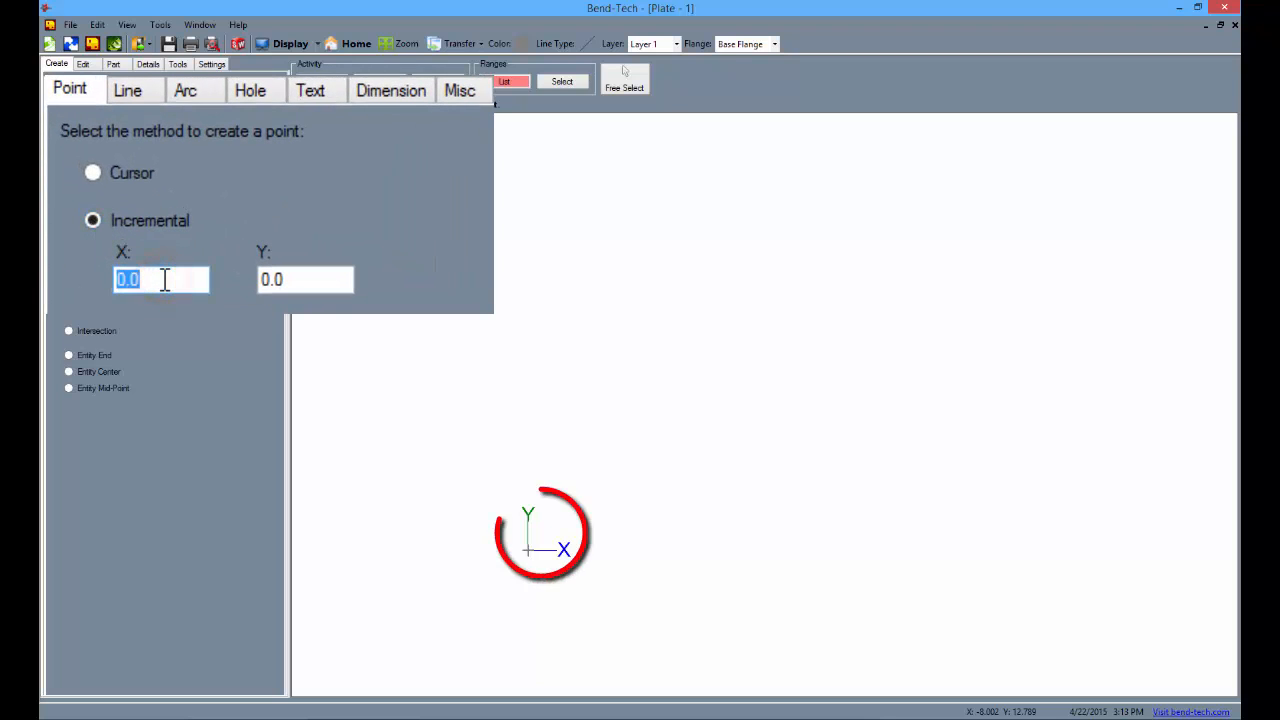
type("62")
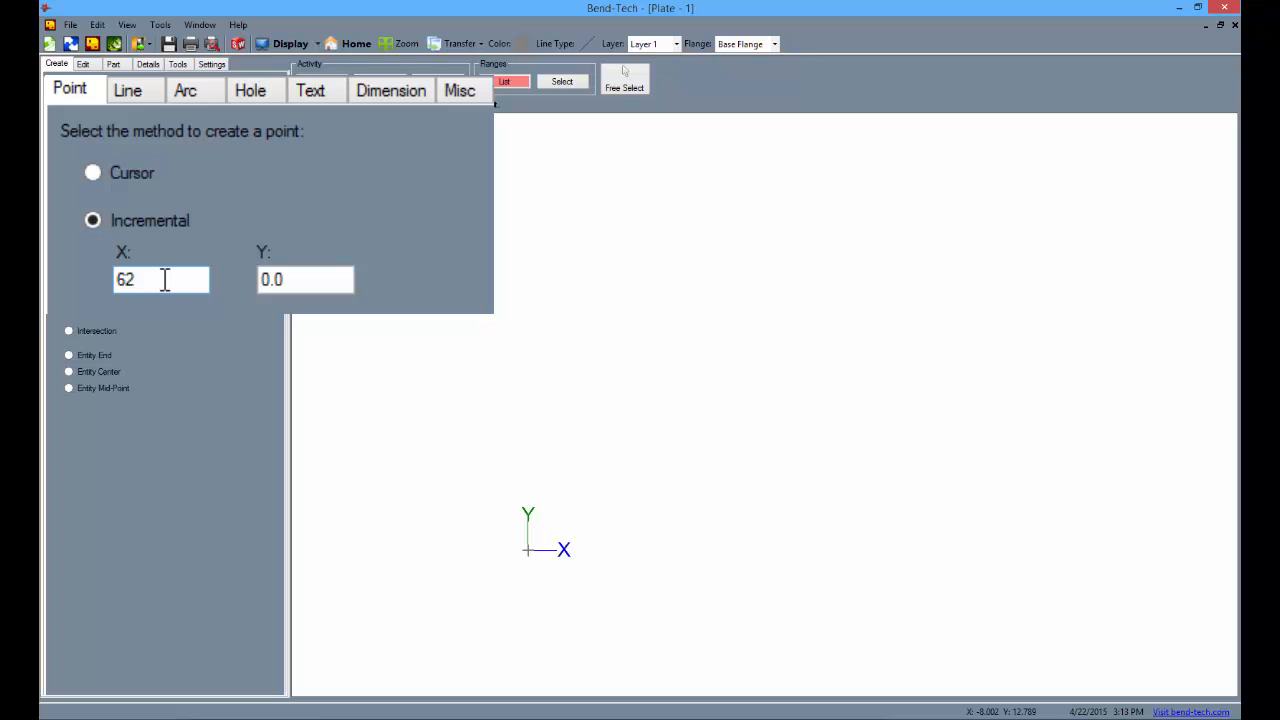
left_click(528, 551)
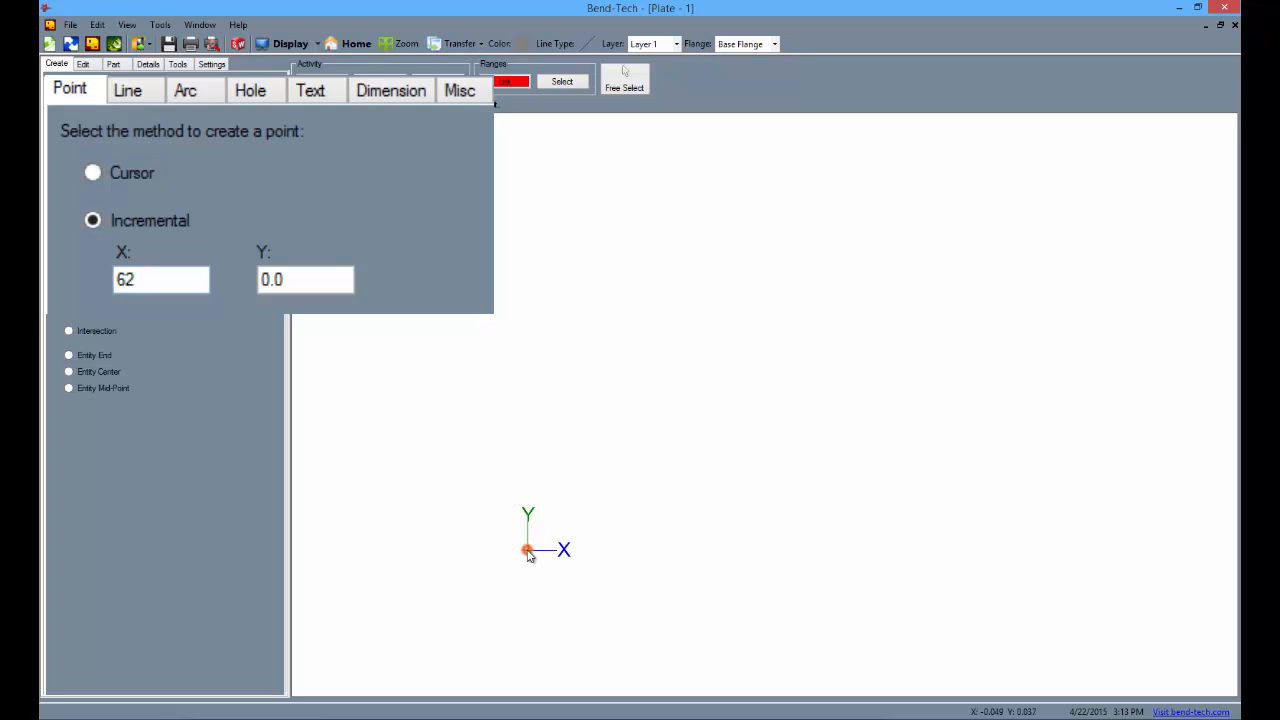
Create incremental points at X 0, Y 57 from the origin and from the lower-right point.
left_click(143, 278)
type("0")
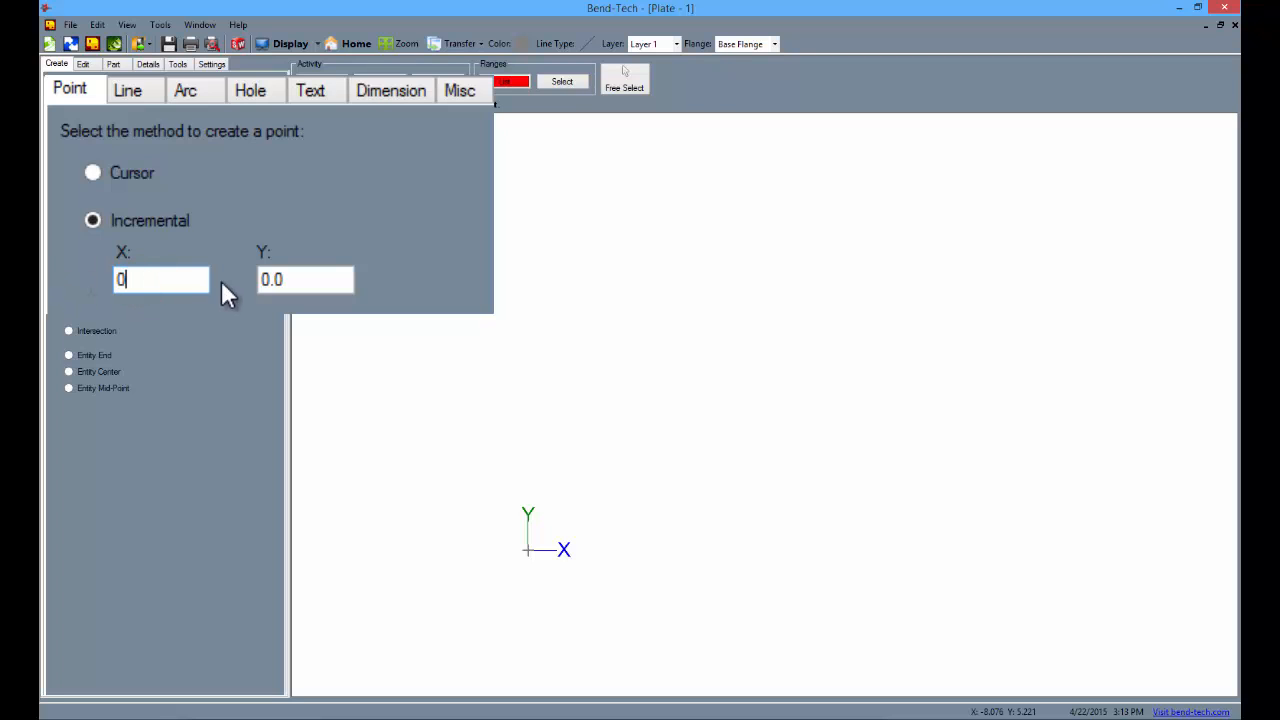
left_click(318, 278)
type("57")
key("Return")
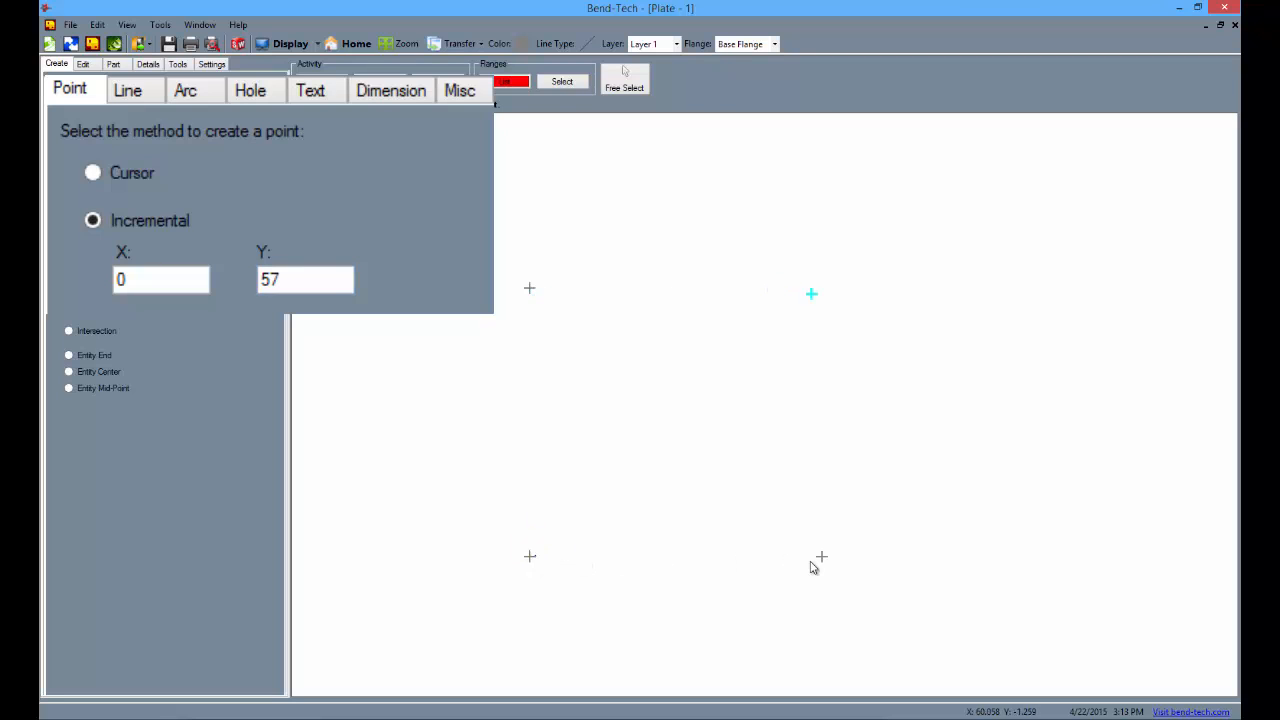
left_click(822, 556)
Create an incremental point at X 31, Y 0 from the upper-left corner point.
double_click(316, 280)
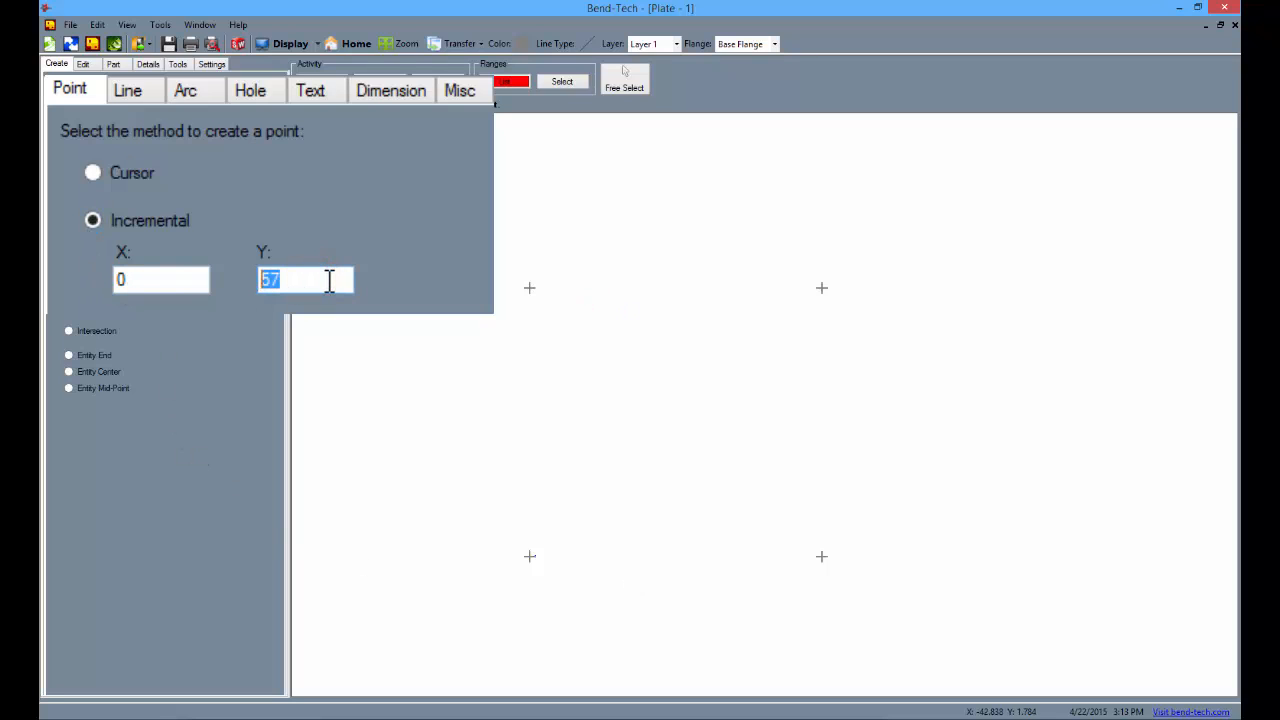
double_click(128, 280)
type("31")
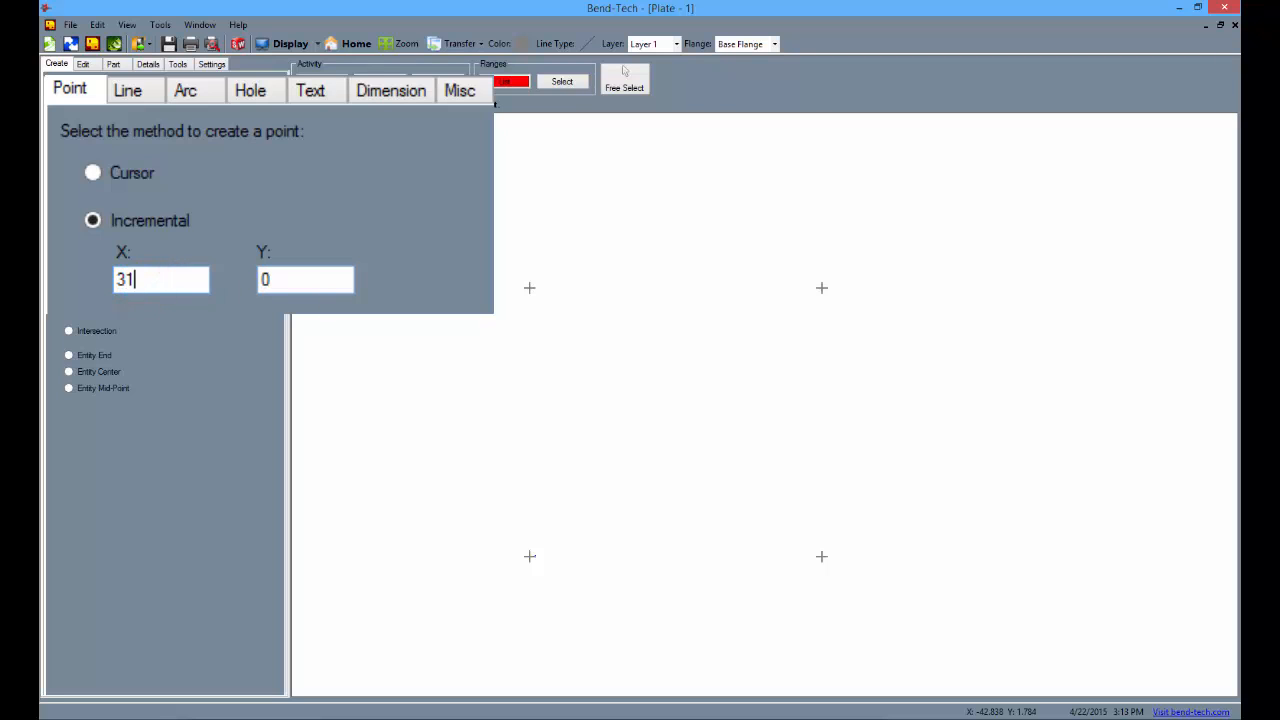
left_click(530, 289)
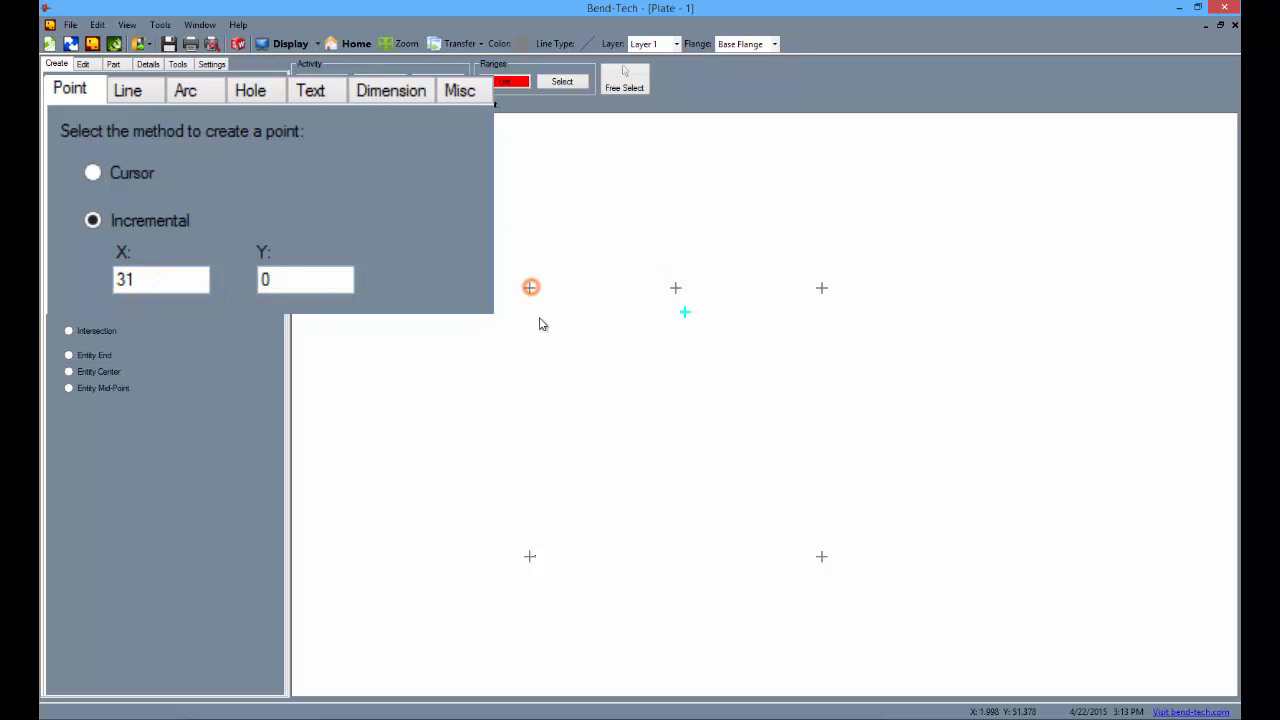
Add two points on the upper row, at X 35.5 from the upper-left corner point and X -35.5 from the upper-right one.
left_click(127, 280)
left_click_drag(127, 280, 220, 305)
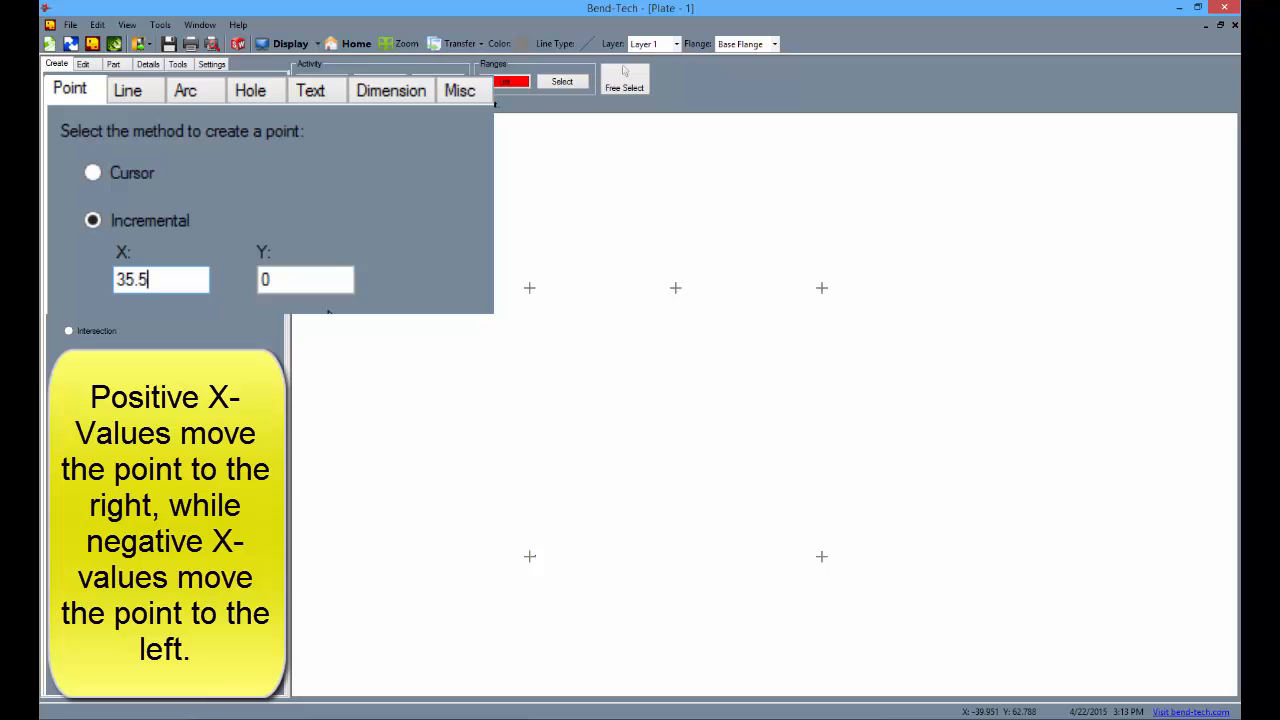
left_click(530, 289)
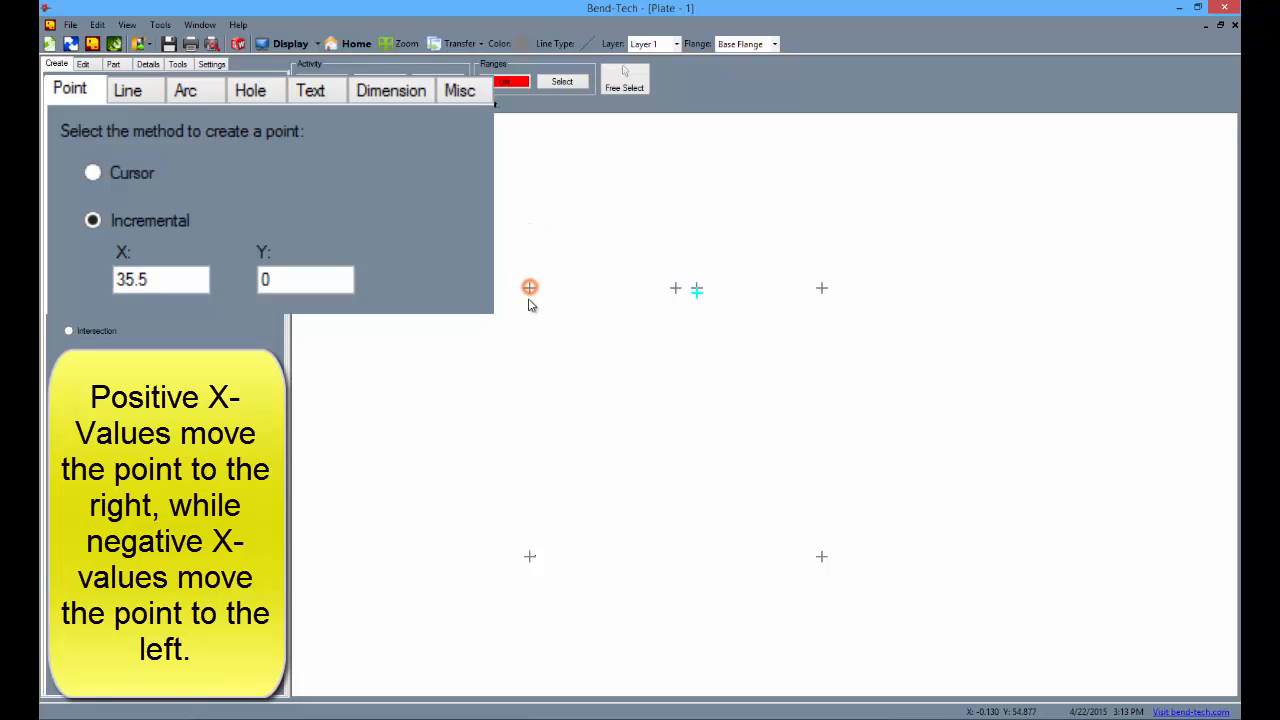
left_click(116, 280)
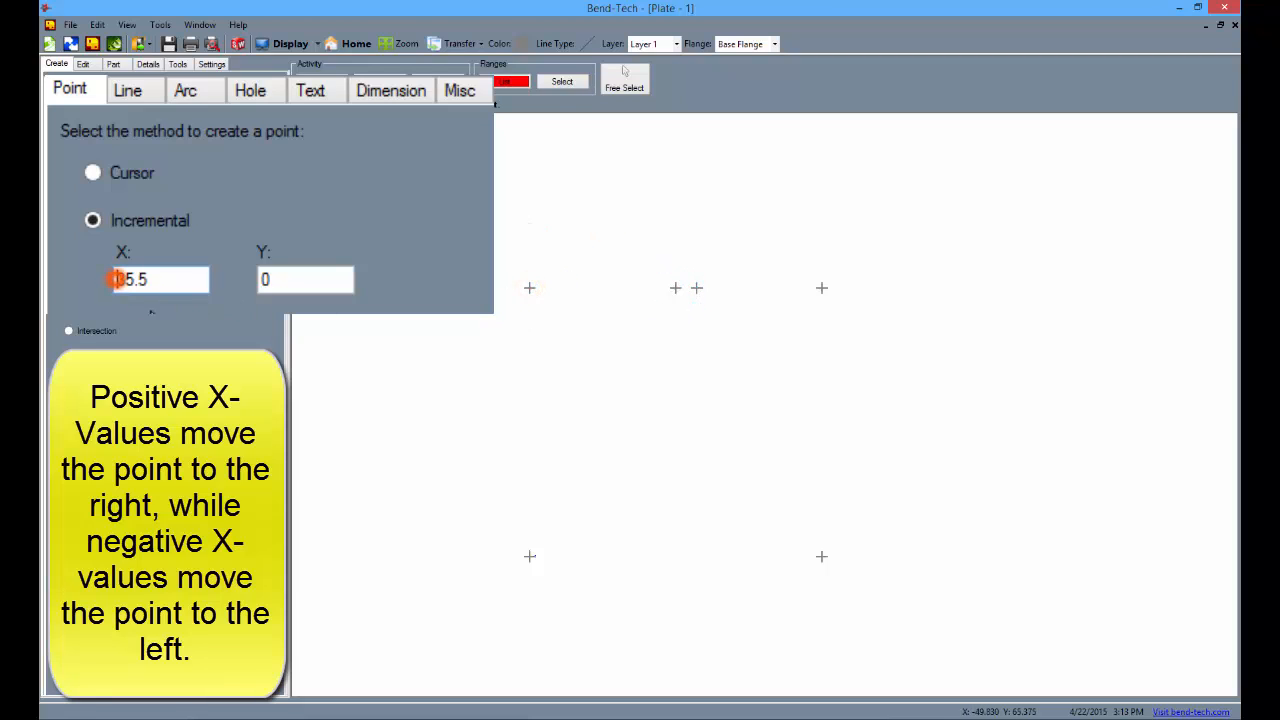
type("-")
left_click(822, 288)
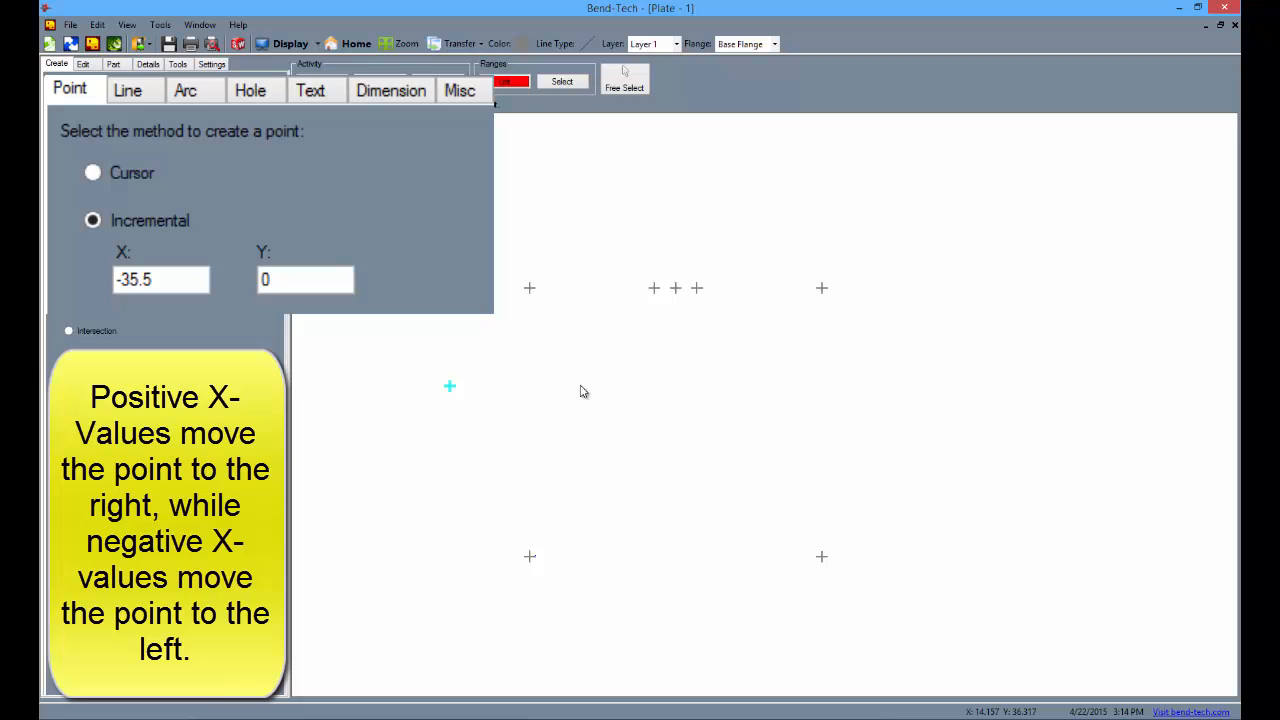
Add two points on the lower row, at X -32.5 from the lower-right corner point and X 32.5 from the origin.
left_click(133, 280)
left_click(137, 282)
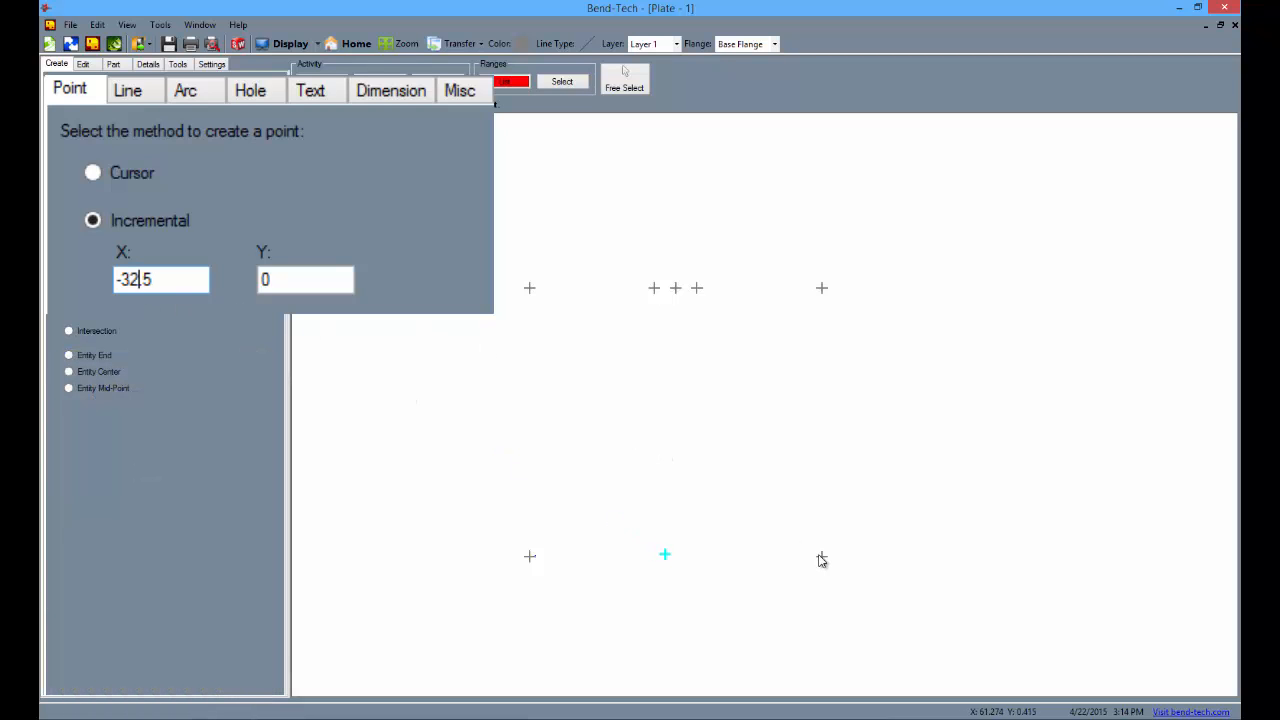
left_click(821, 559)
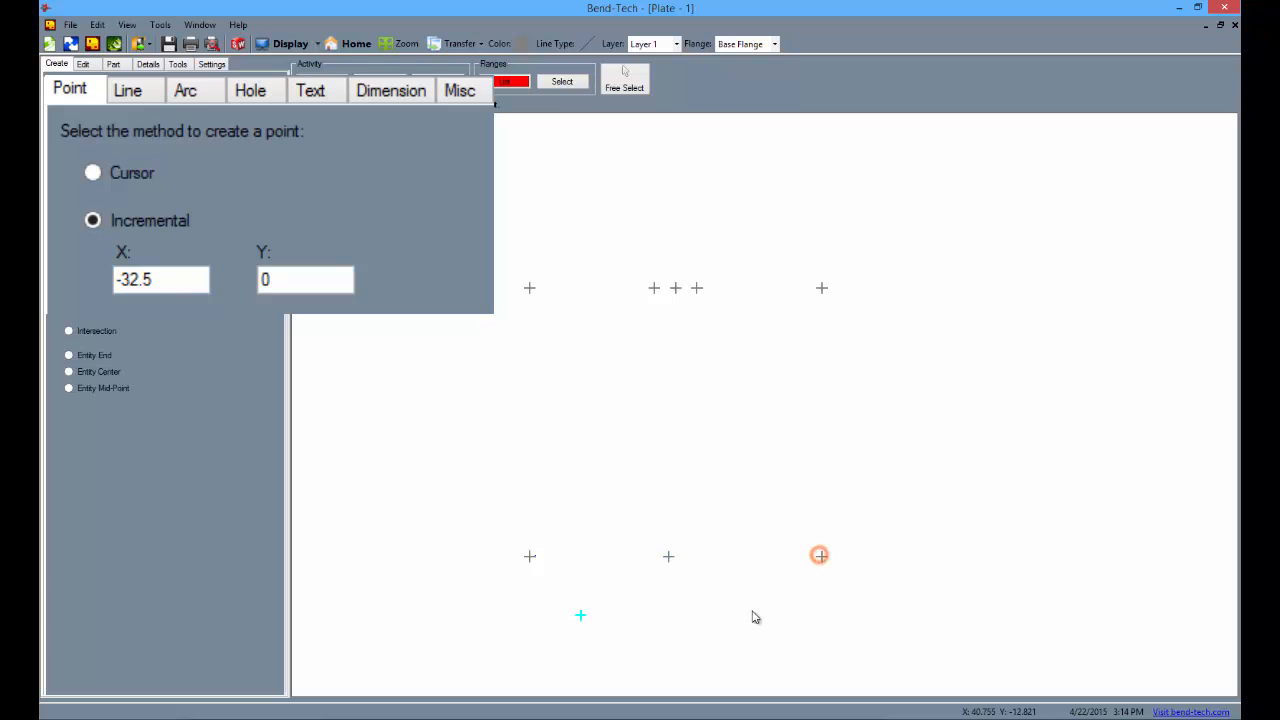
left_click(128, 282)
key("BackSpace")
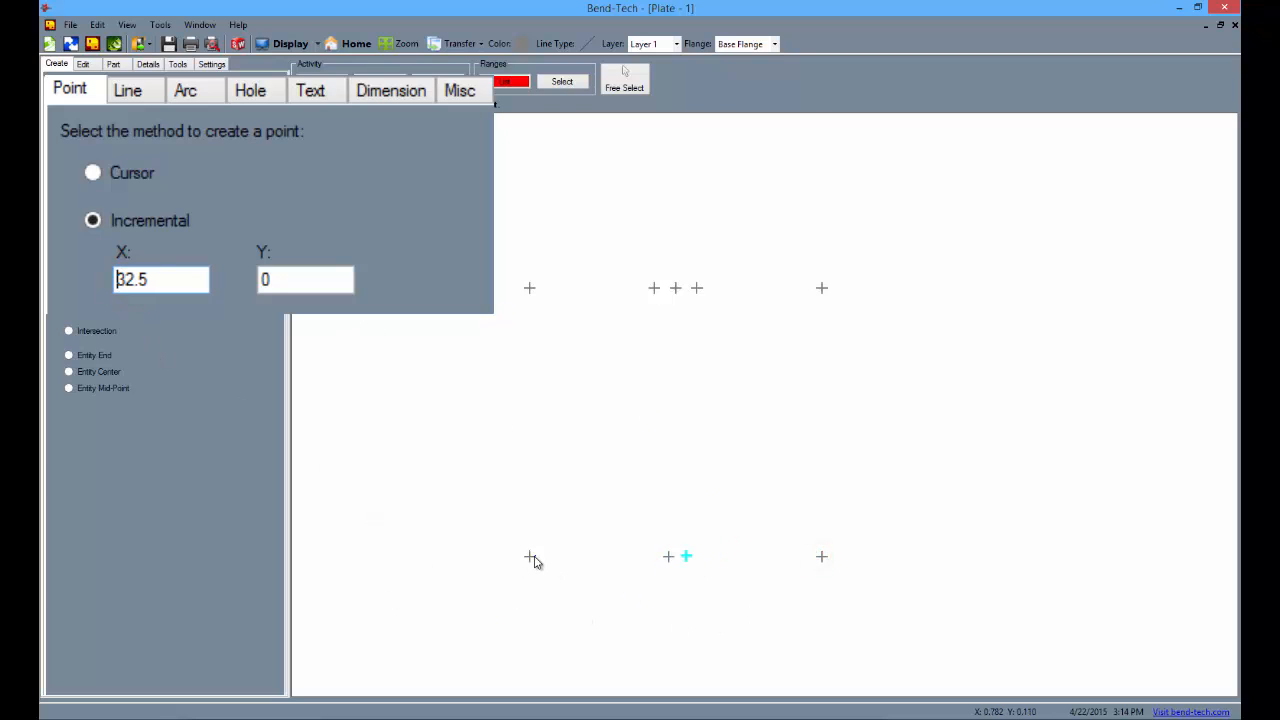
left_click(533, 559)
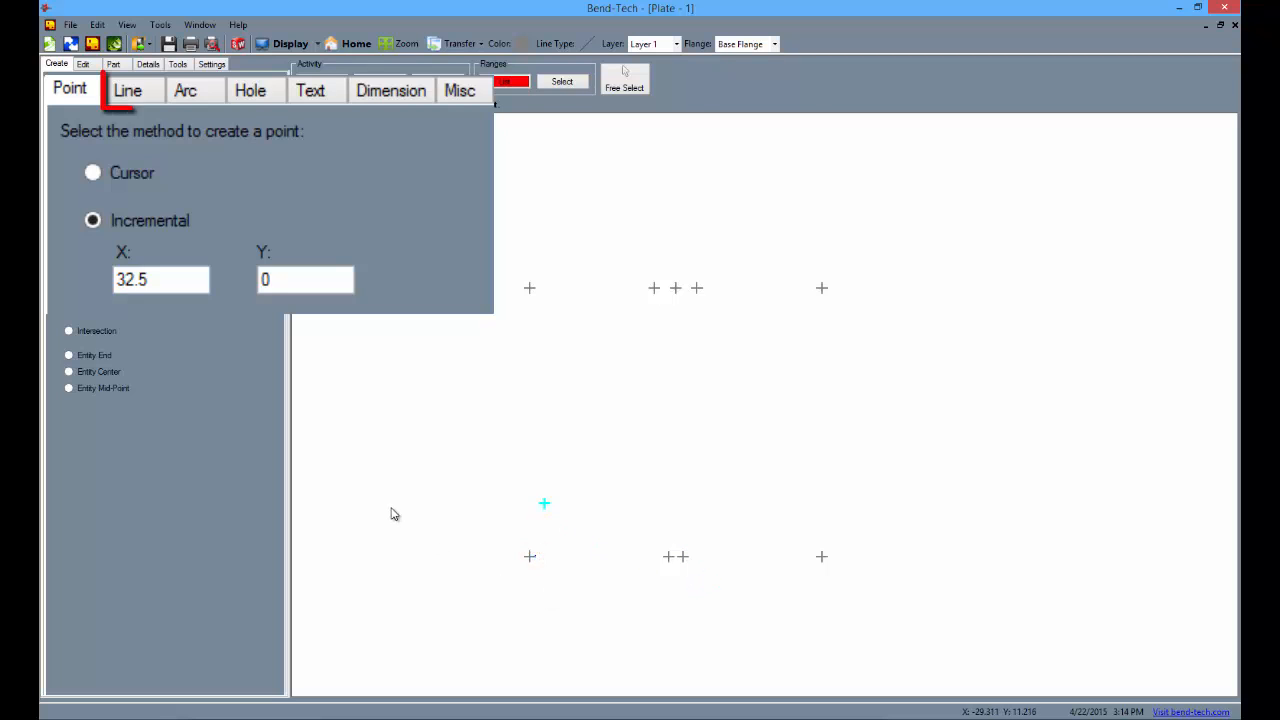
Draw a closed tapered outline with continuous two-point lines through the two inner lower points and the outer pair of the three middle upper points.
left_click(127, 90)
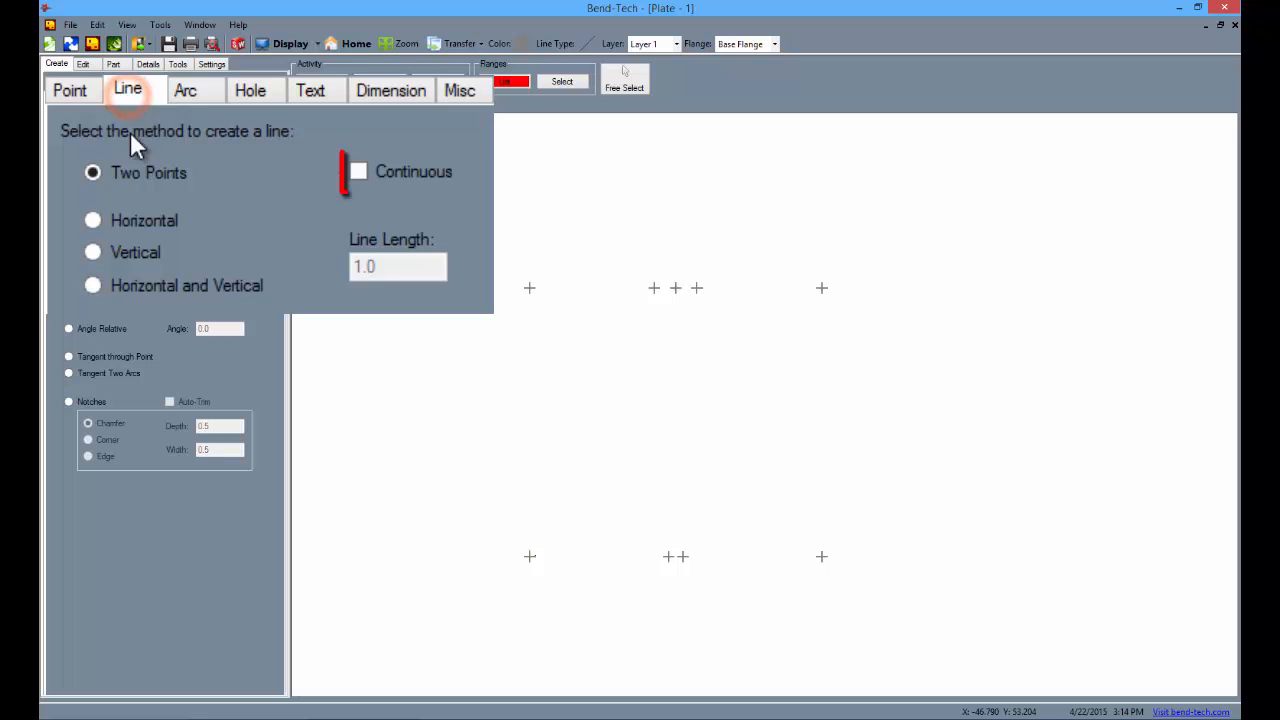
left_click(359, 172)
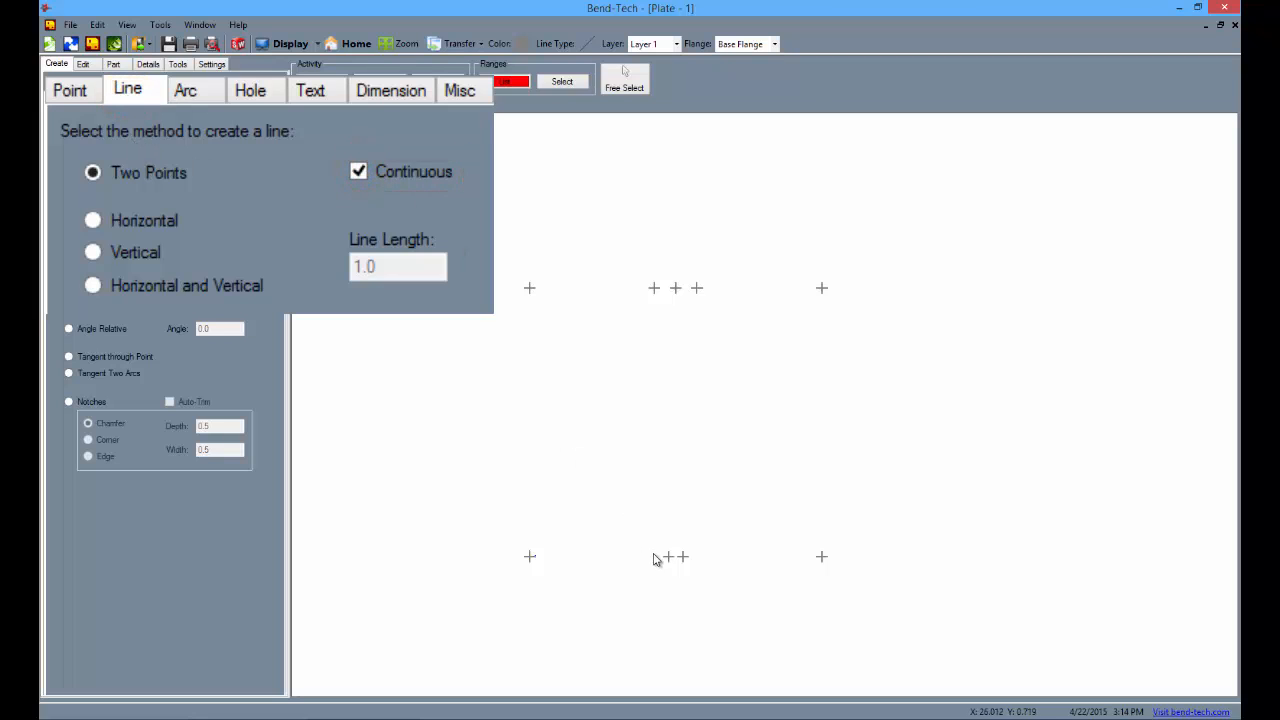
left_click(668, 557)
left_click(654, 288)
left_click(697, 289)
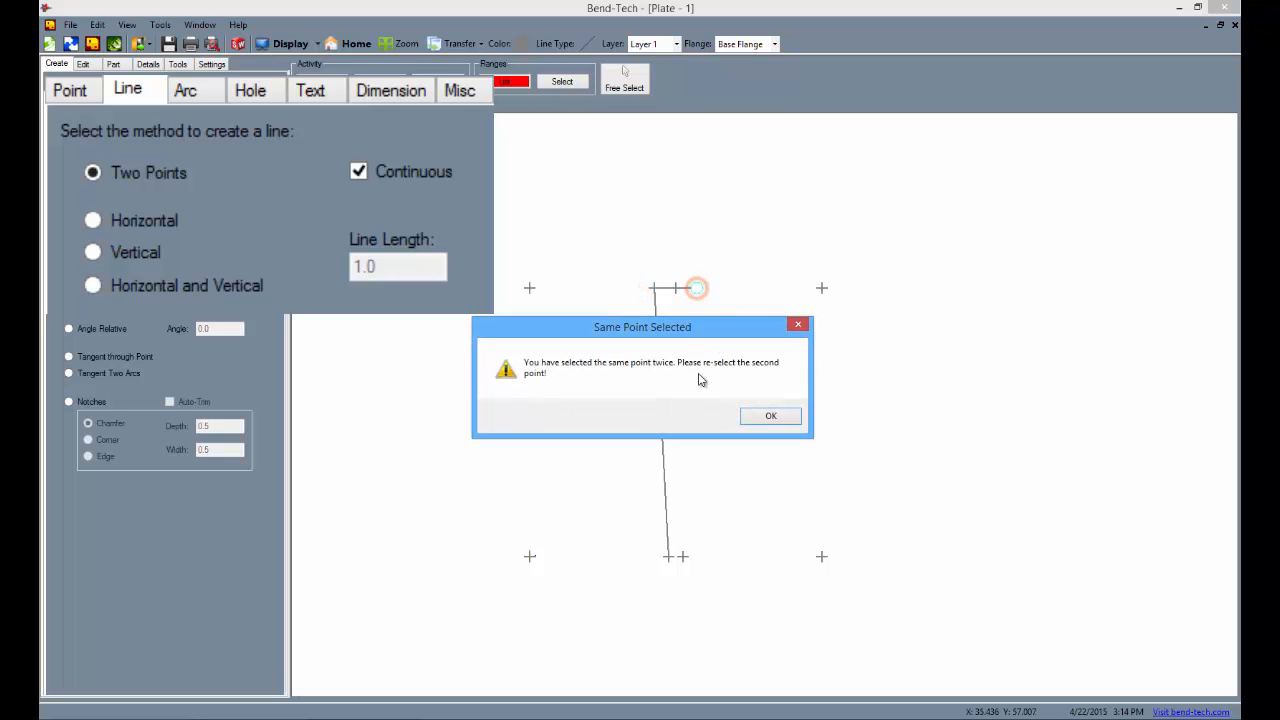
left_click(747, 414)
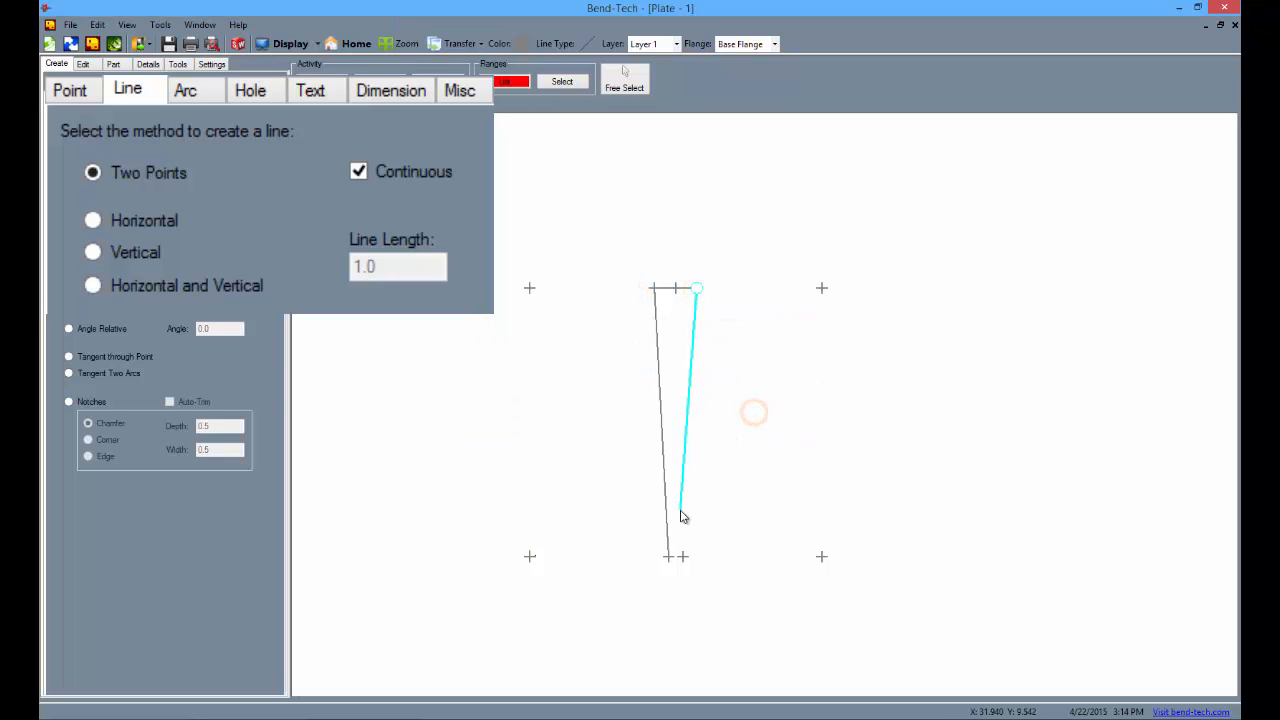
left_click(684, 557)
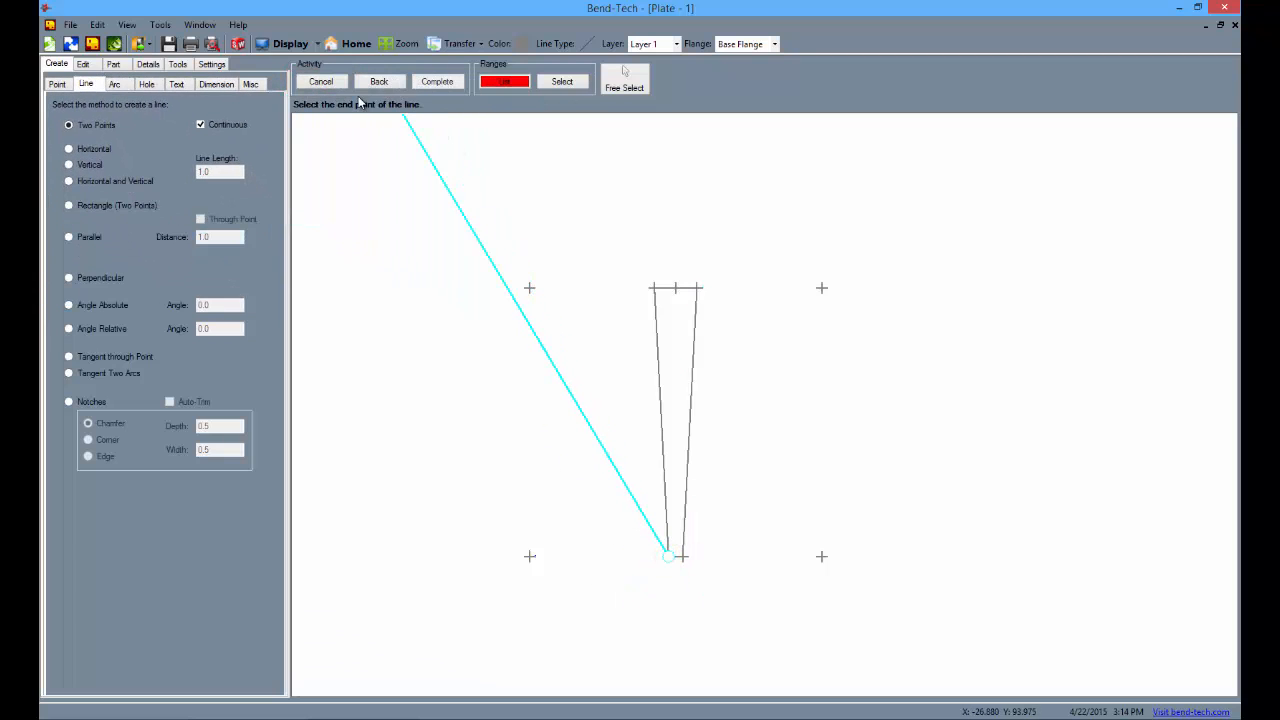
End the continuous line, and review the 0.5 Plate entry in the plate and sheet material library.
left_click(333, 86)
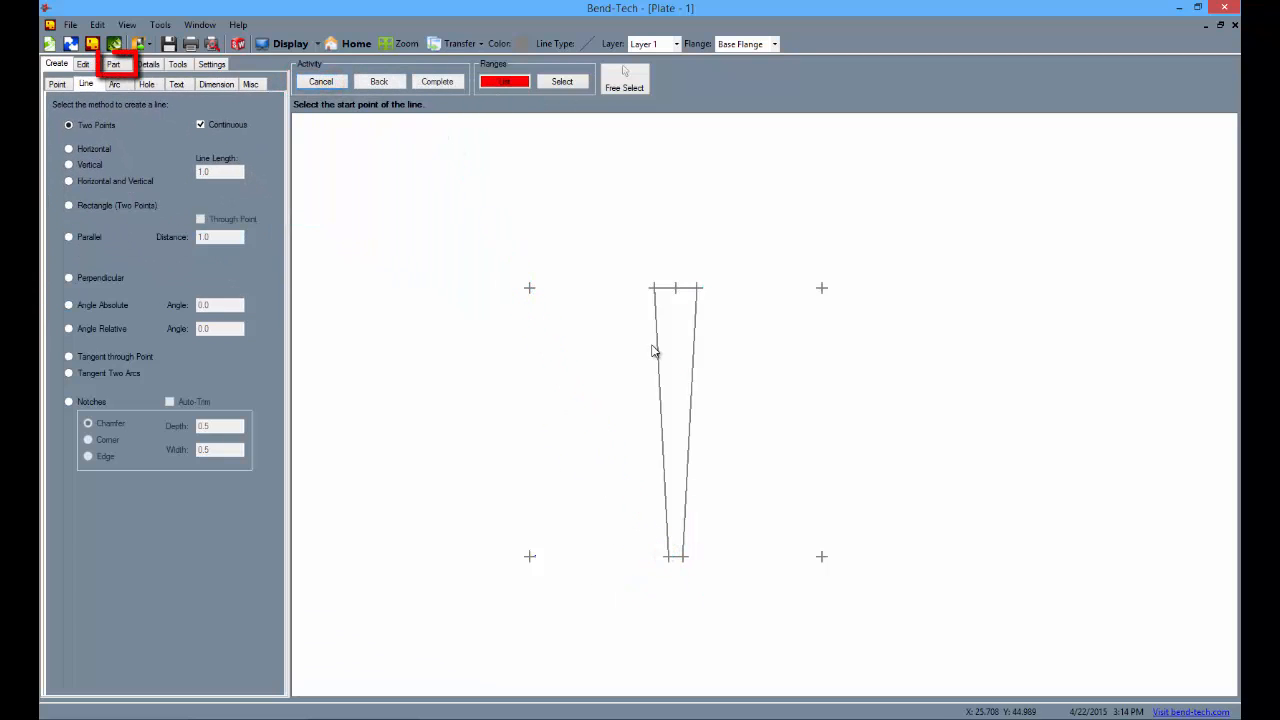
left_click(119, 65)
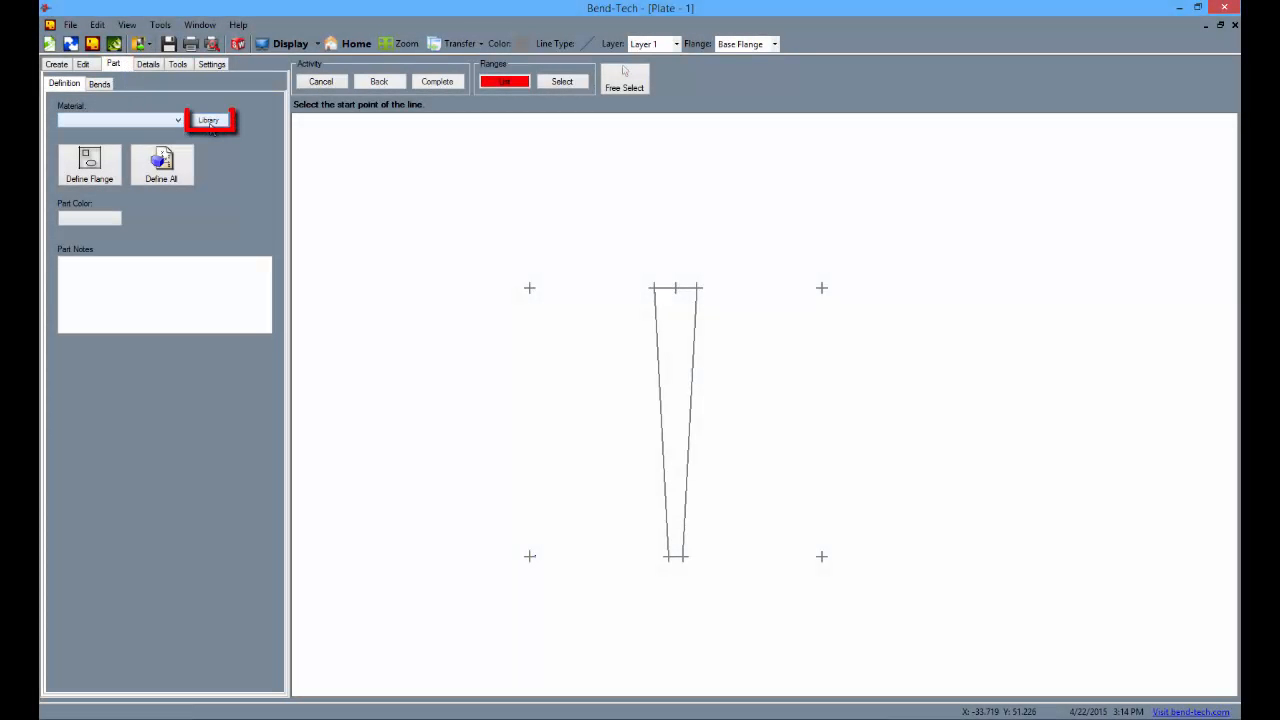
left_click(208, 121)
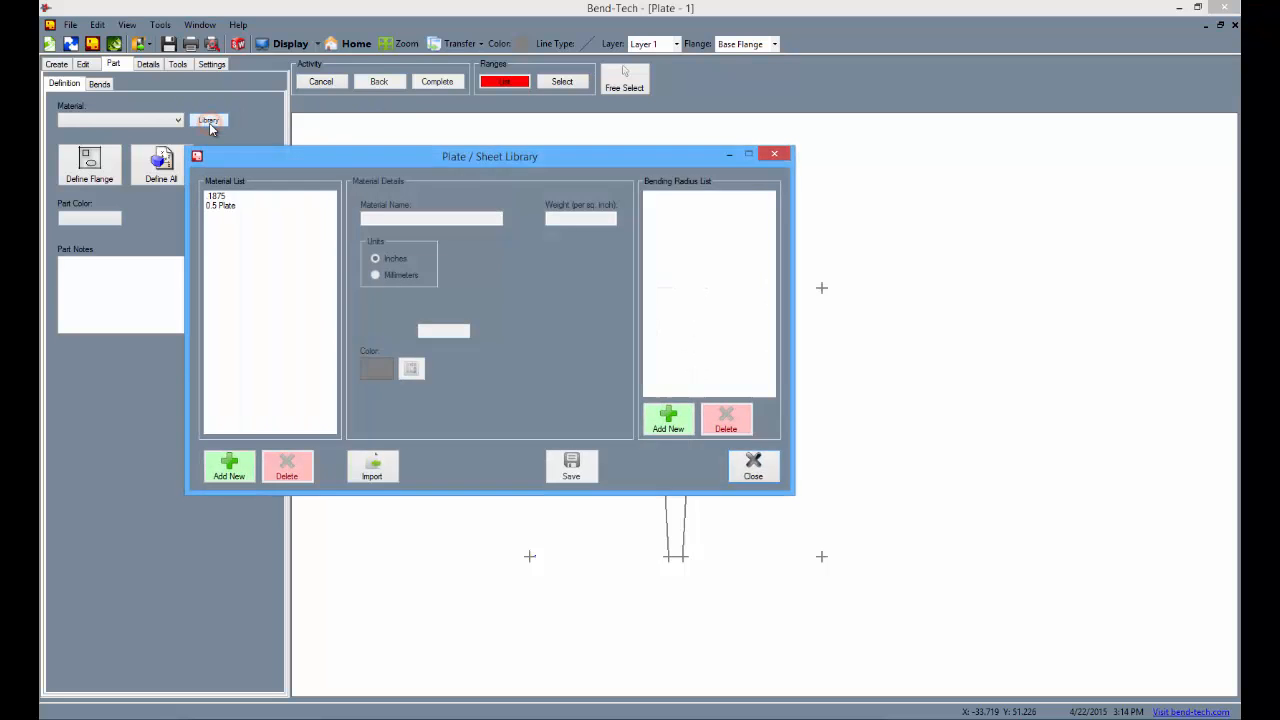
left_click(202, 172)
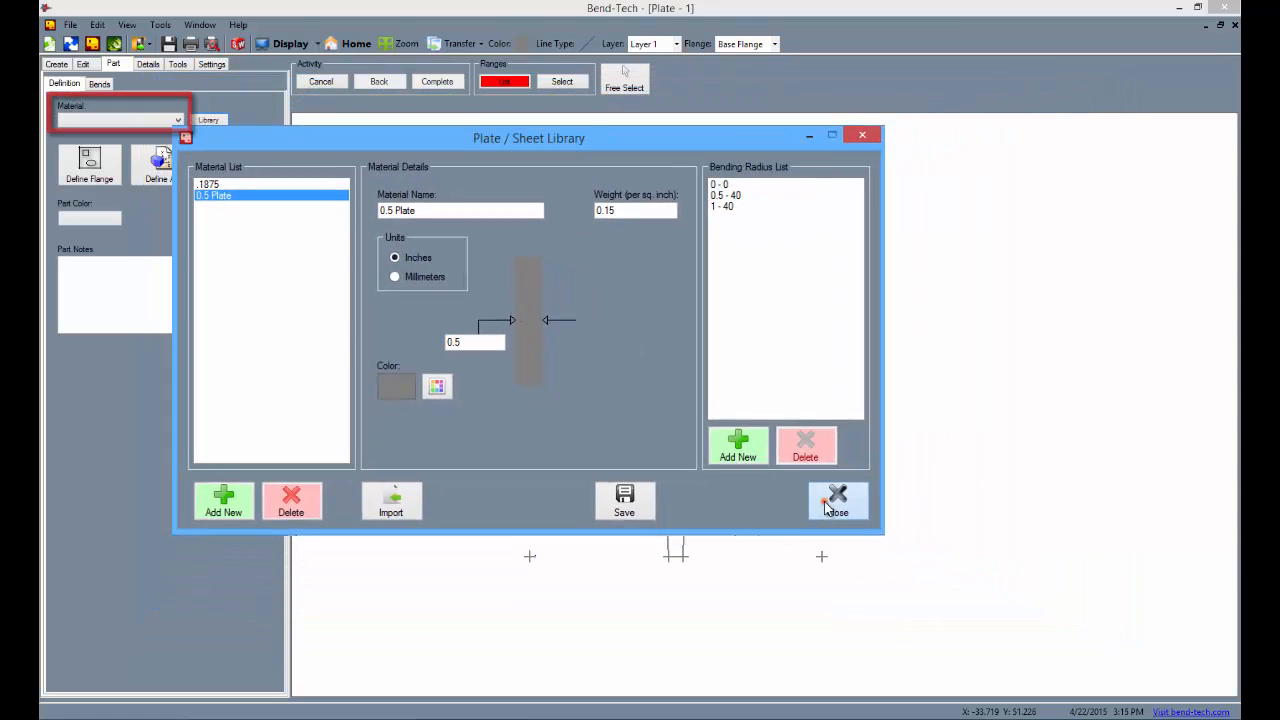
left_click(990, 578)
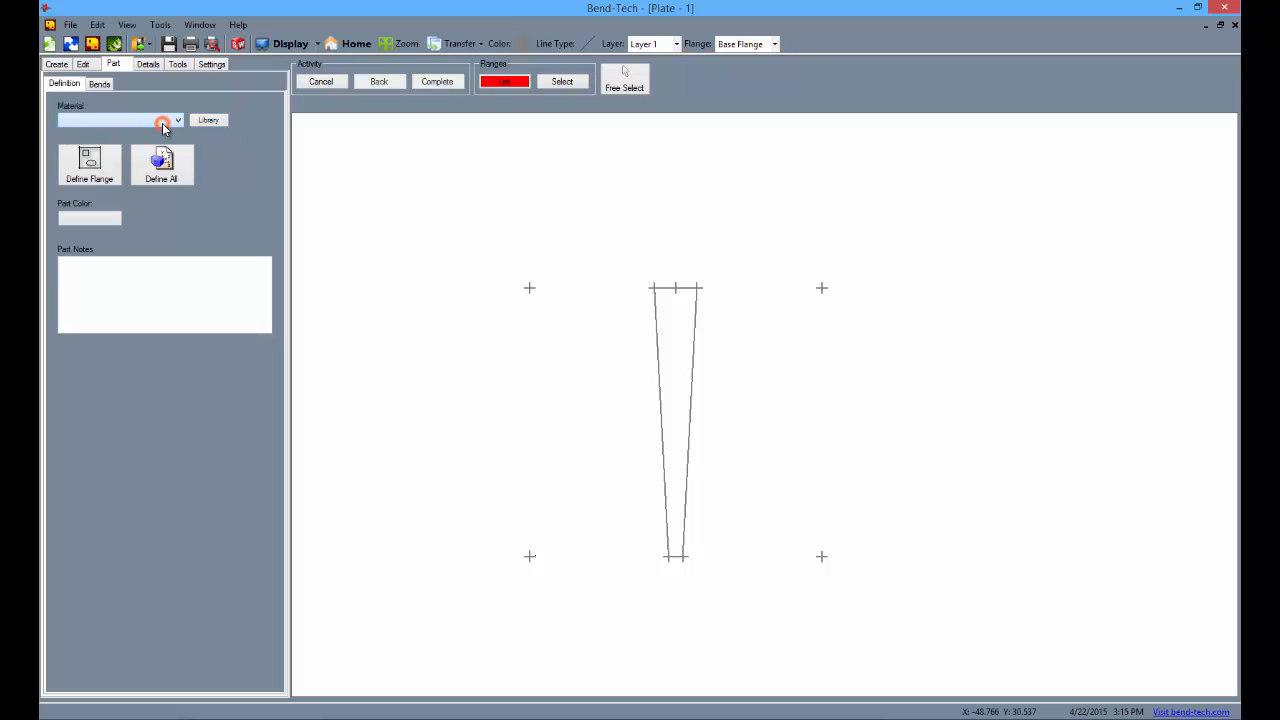
Assign the 0.5 Plate material to the part and define the base flange from the tapered outline.
left_click(105, 120)
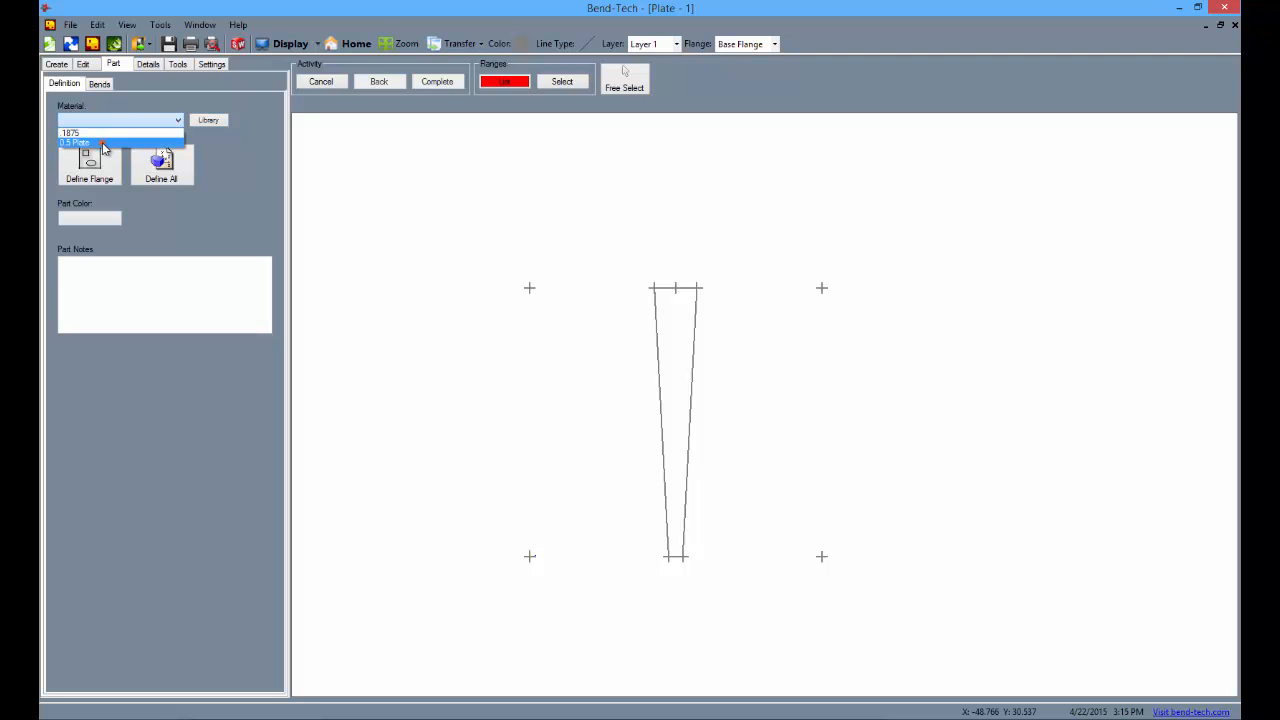
left_click(103, 145)
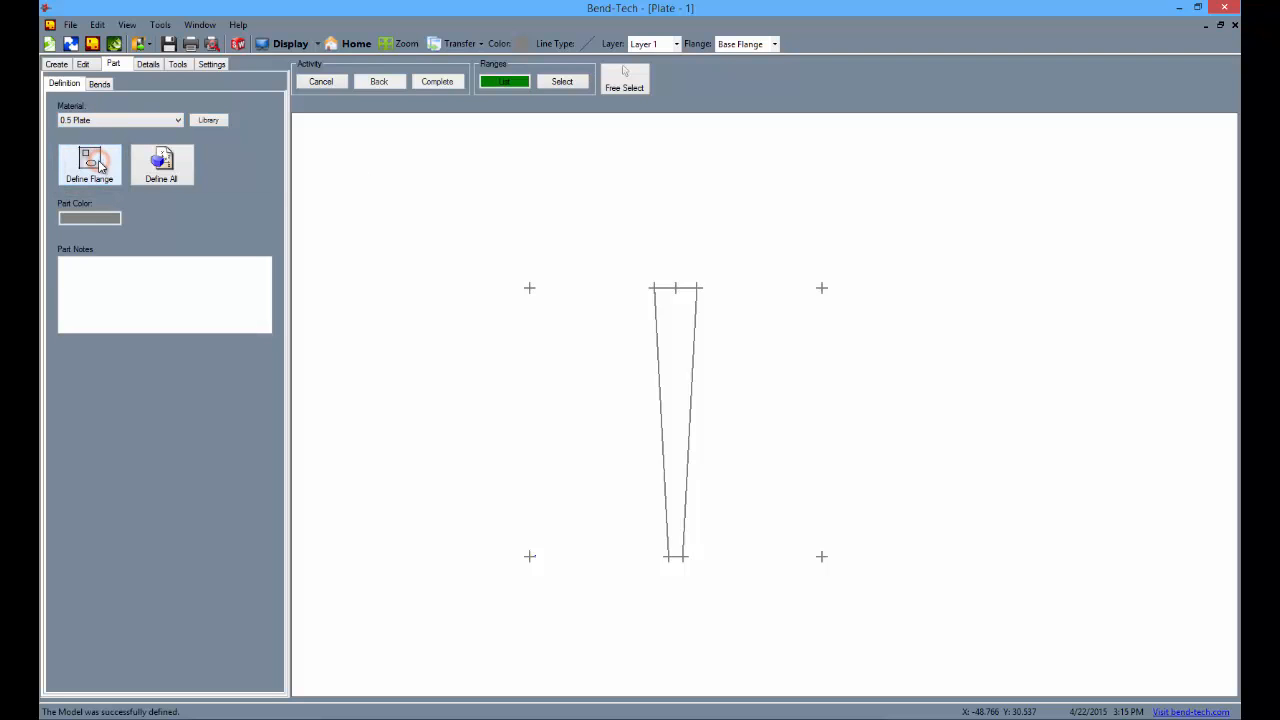
left_click(671, 277)
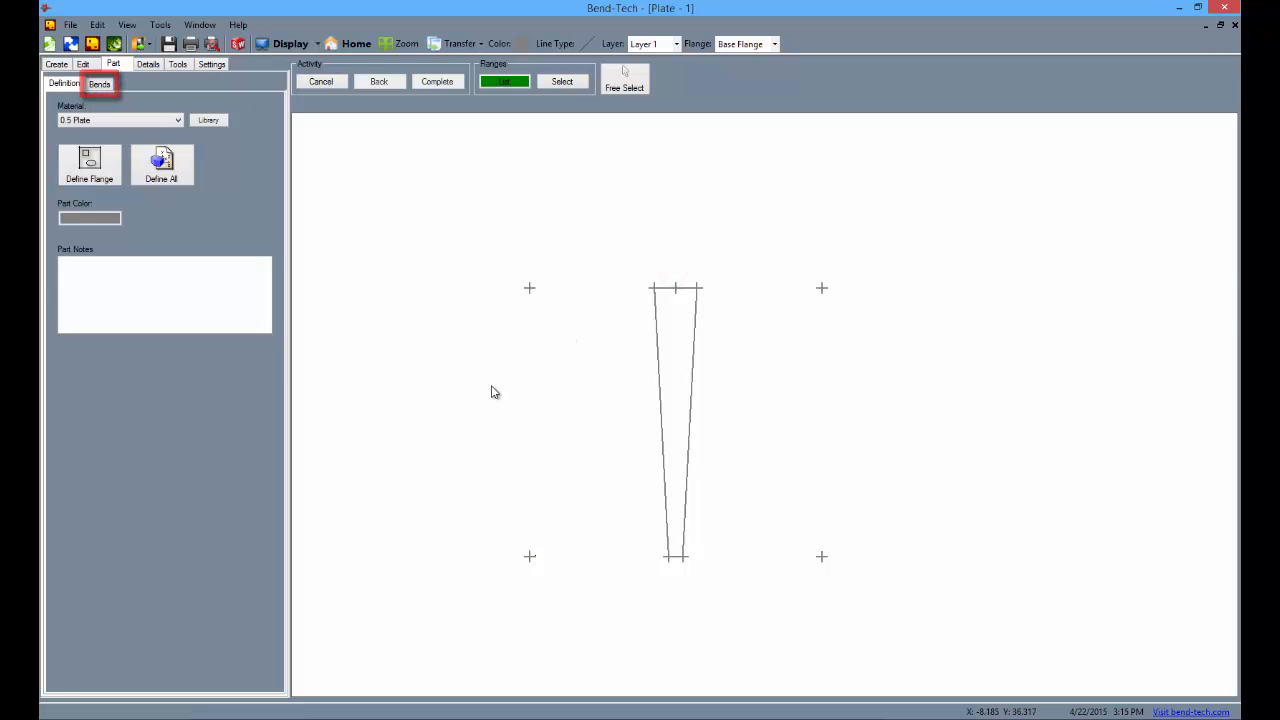
Set the bend properties to a 60 degree angle, 3.0 flange initial height, downward direction and 0.5 inside bend radius.
left_click(106, 85)
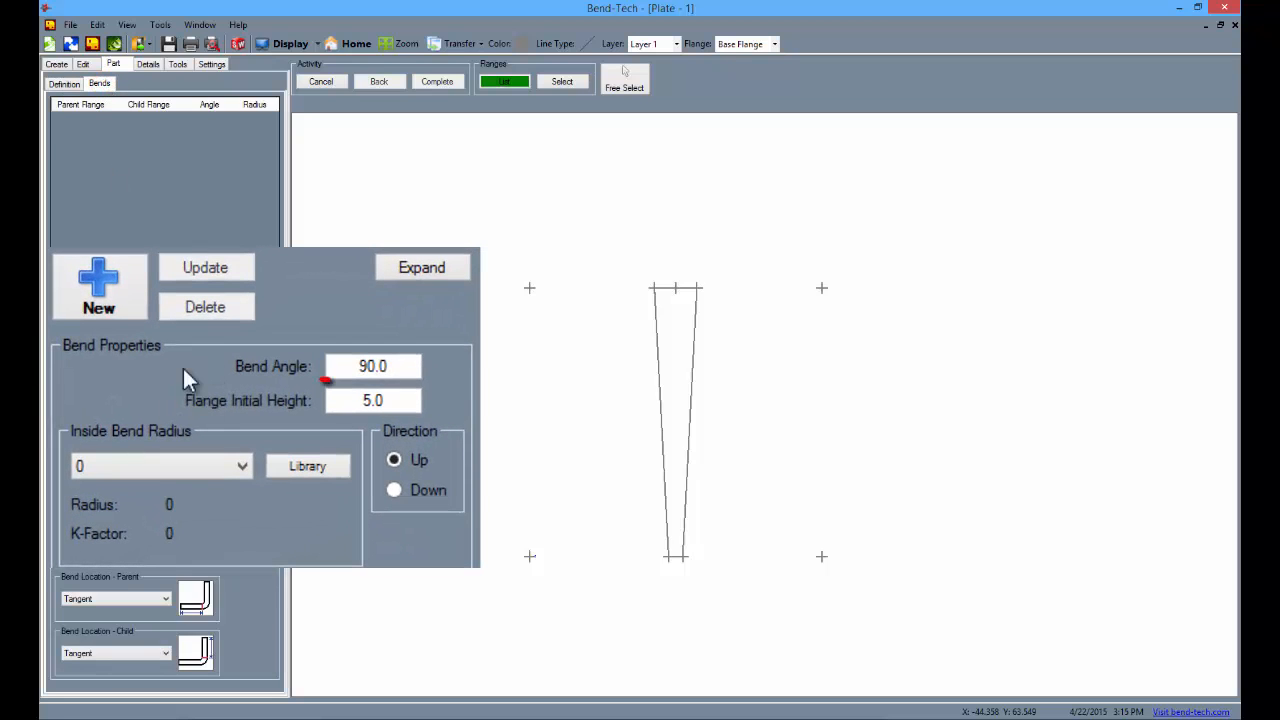
left_click(355, 368)
key("Delete")
double_click(368, 400)
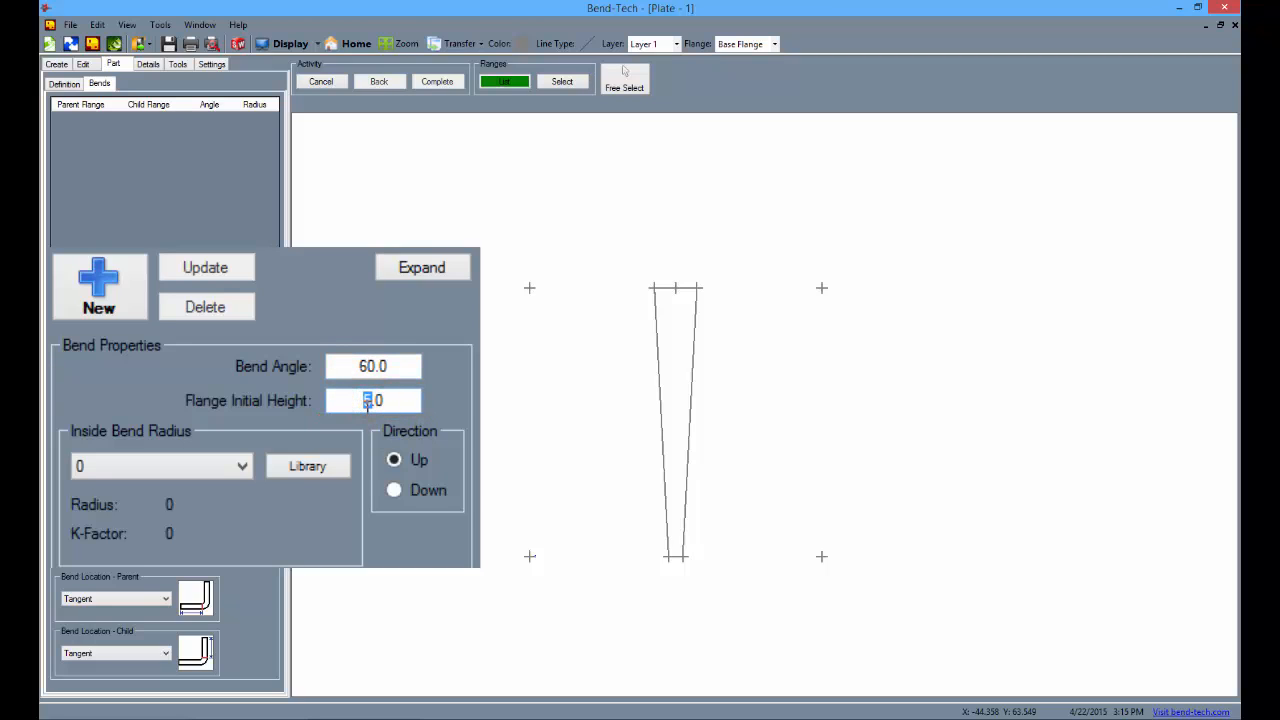
left_click(394, 489)
left_click(242, 466)
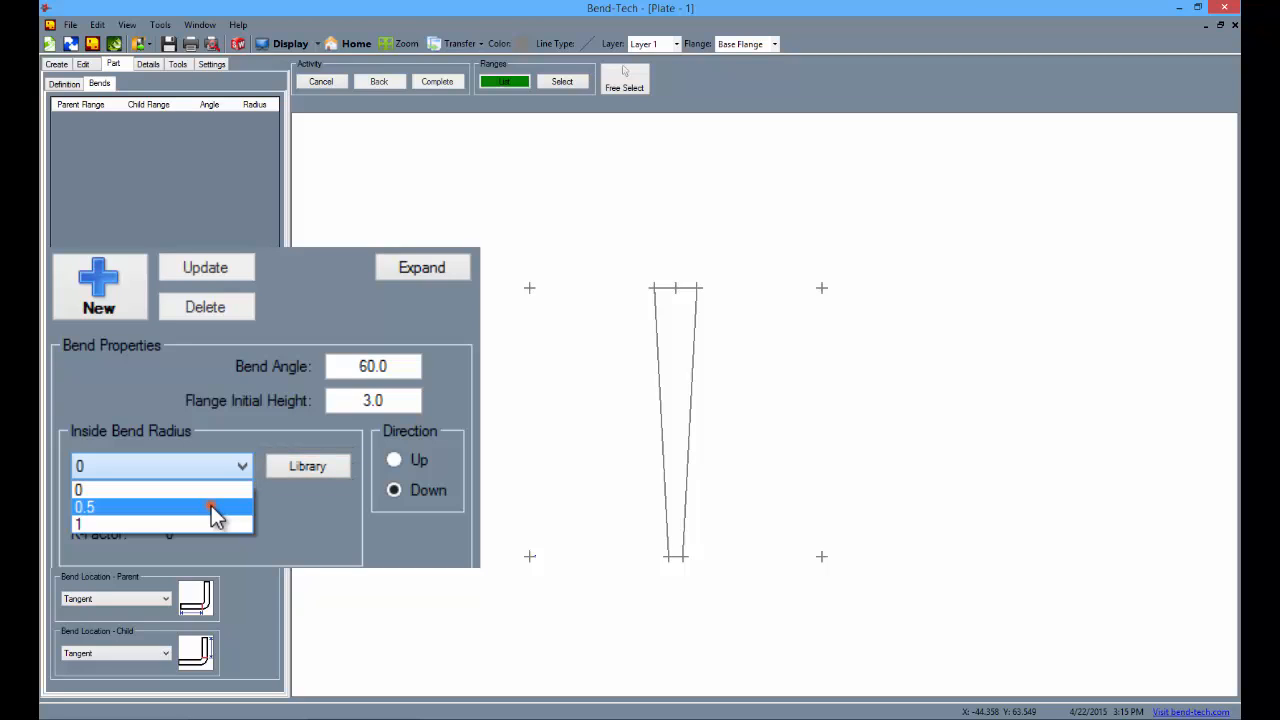
left_click(211, 507)
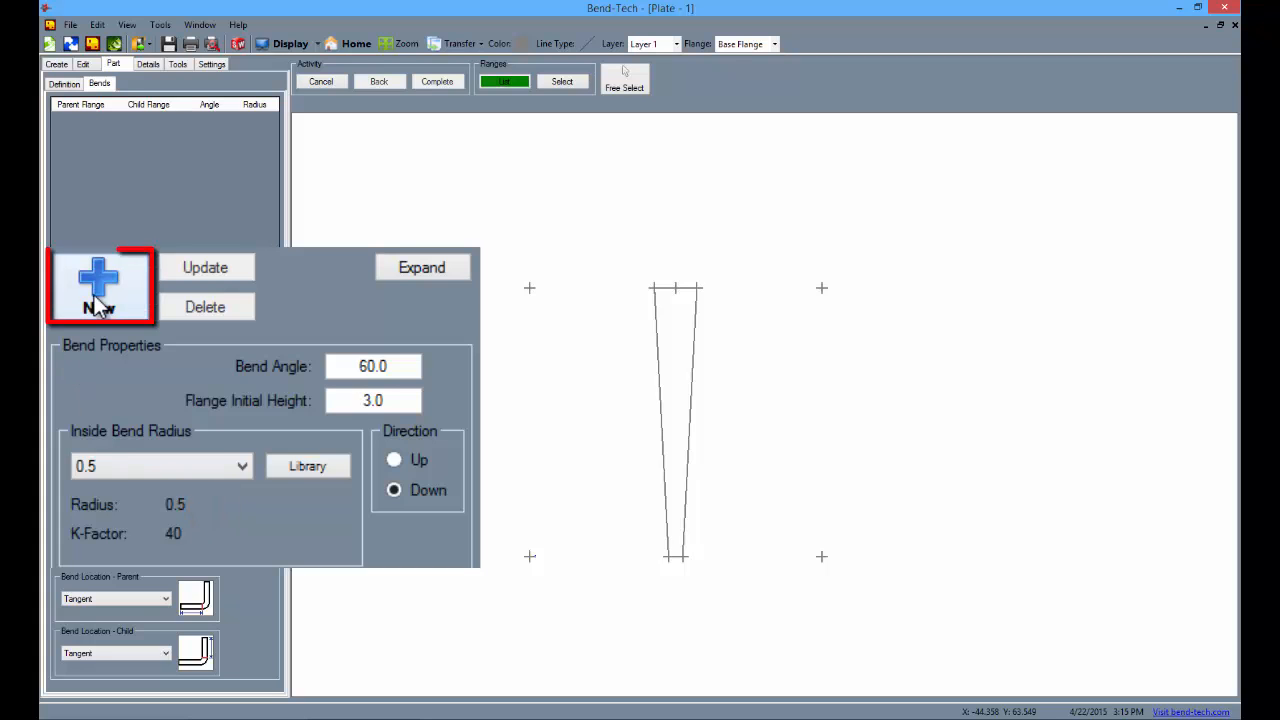
Add bends with new flanges along both slanted edges of the base flange, and define all flanges.
left_click(660, 403)
left_click(686, 400)
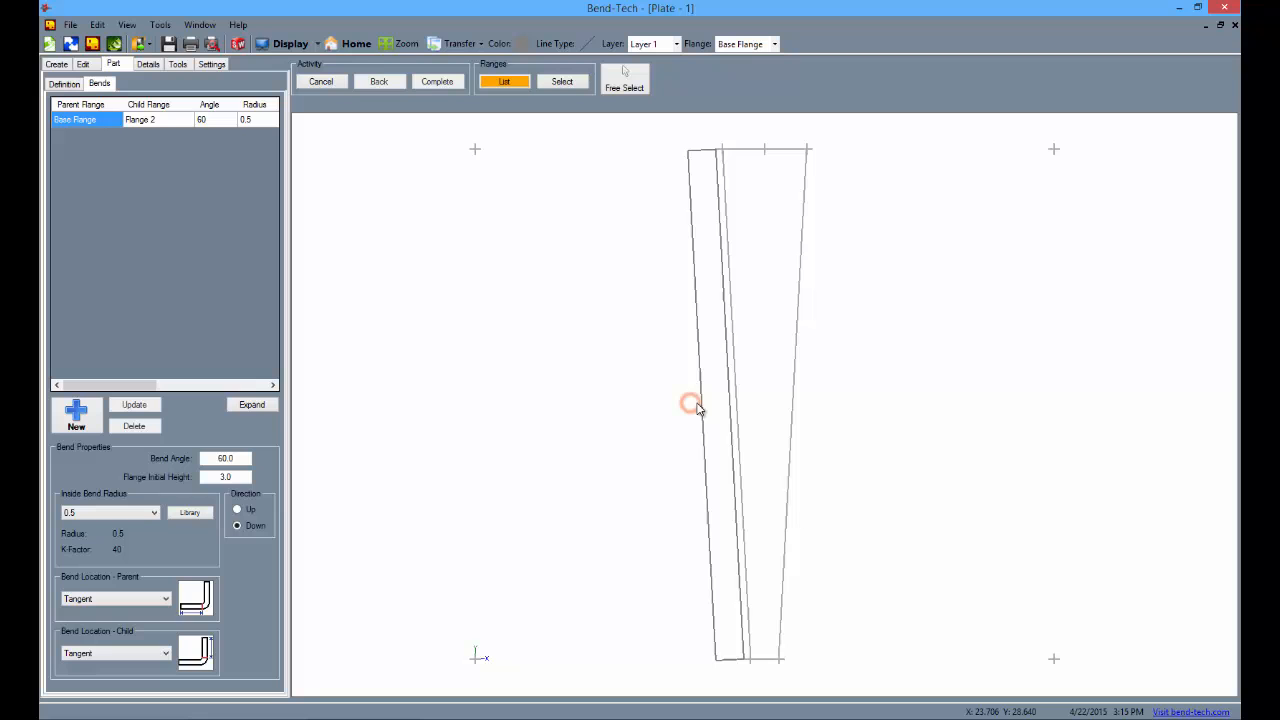
left_click(806, 370)
left_click(684, 402)
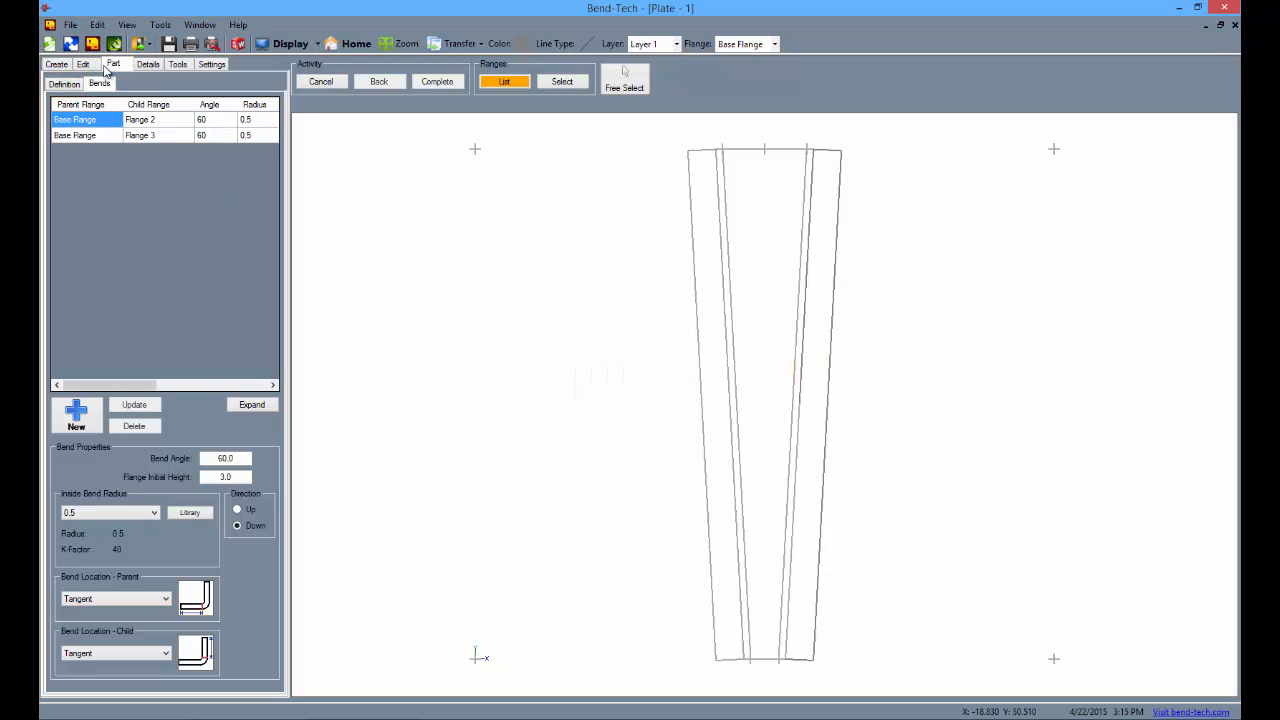
left_click(65, 84)
left_click(161, 163)
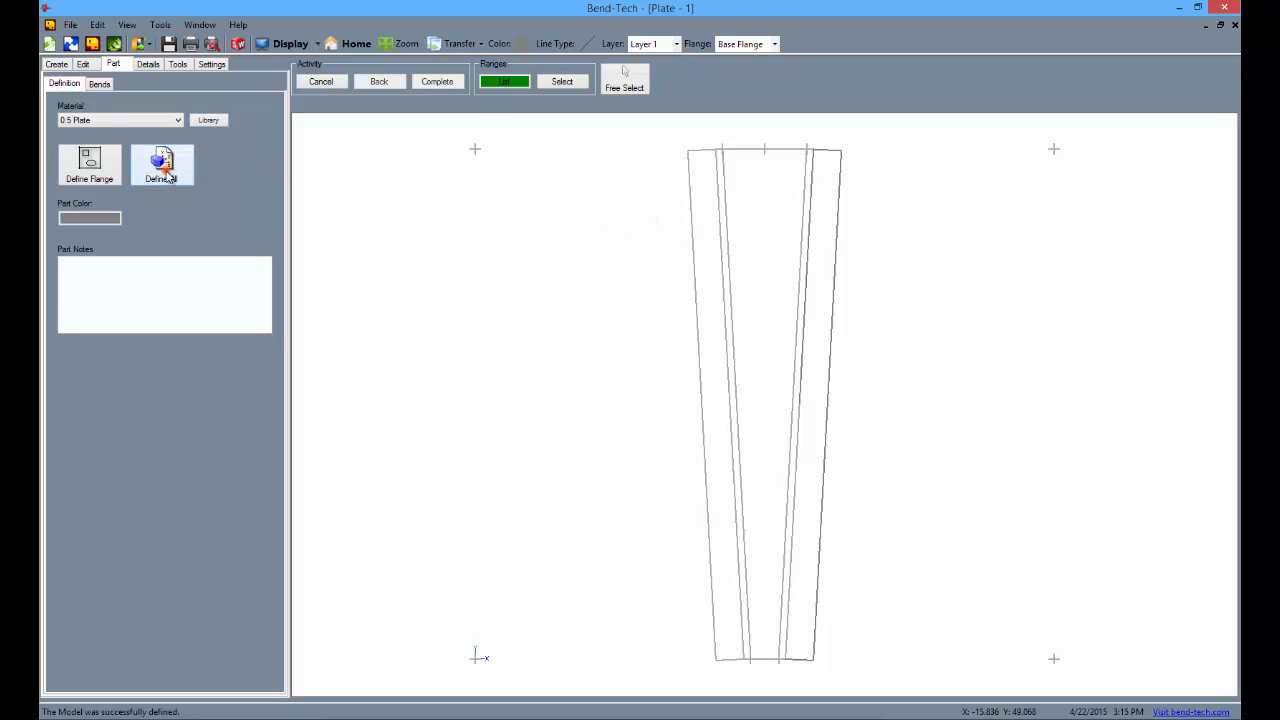
Display the part as a shaded 3D model and inspect its bent flanges from different angles.
left_click(300, 43)
left_click(298, 40)
mouse_move(912, 403)
middle_mouse_down()
mouse_move(1063, 409)
mouse_move(875, 418)
middle_mouse_up()
left_click_drag(875, 420, 677, 419)
middle_click_drag(672, 535, 684, 535)
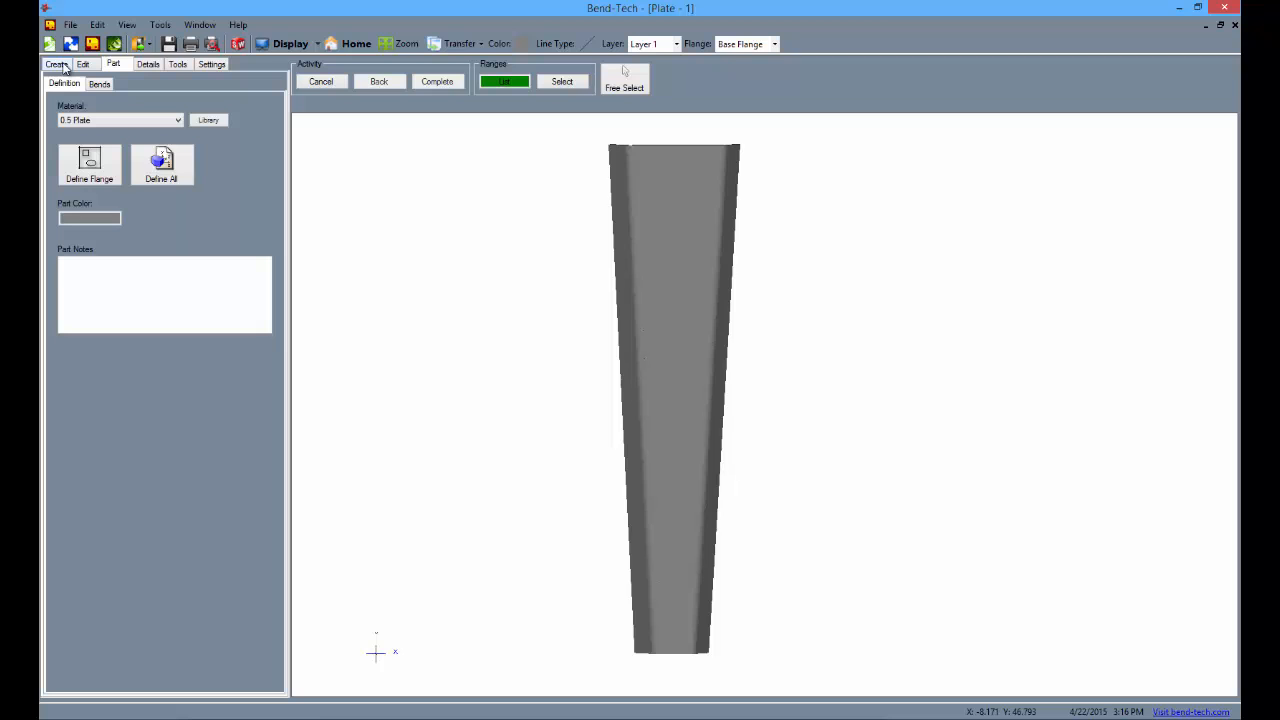
Add incremental points just outside the two lower outer flange corners, using X 1, Y 0 on the right and the opposite offset on the left.
left_click(57, 64)
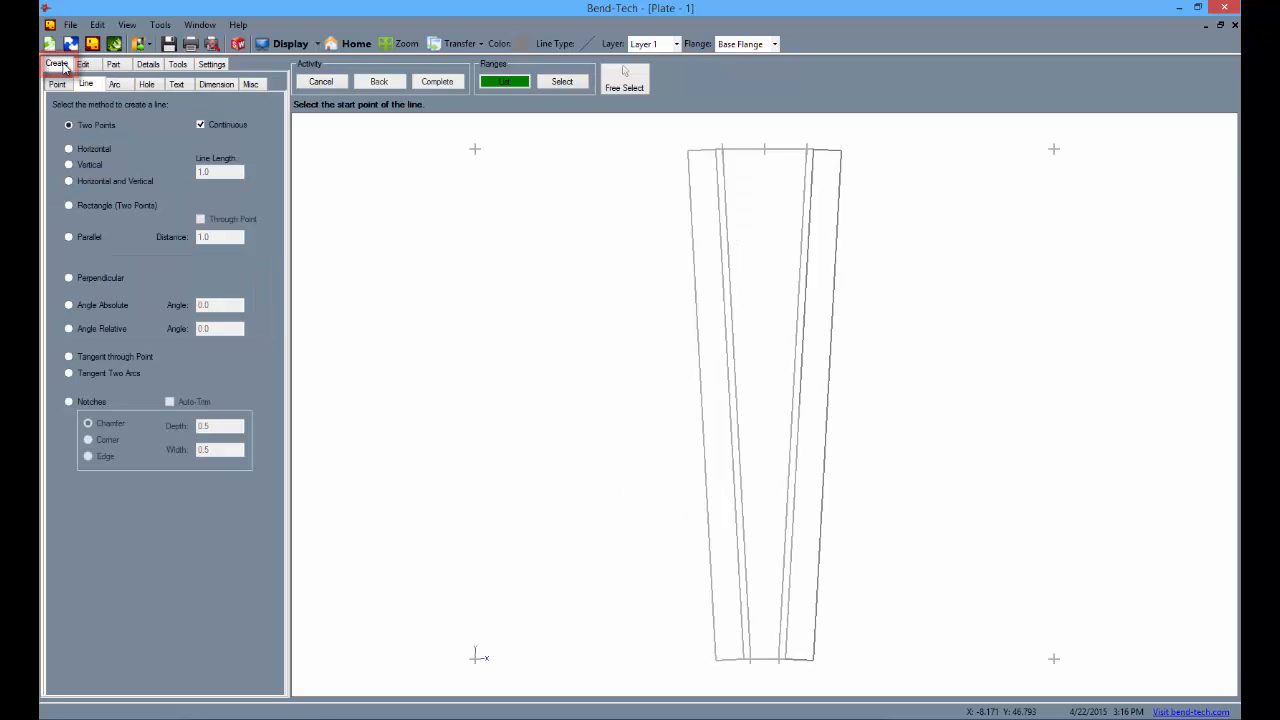
left_click(60, 83)
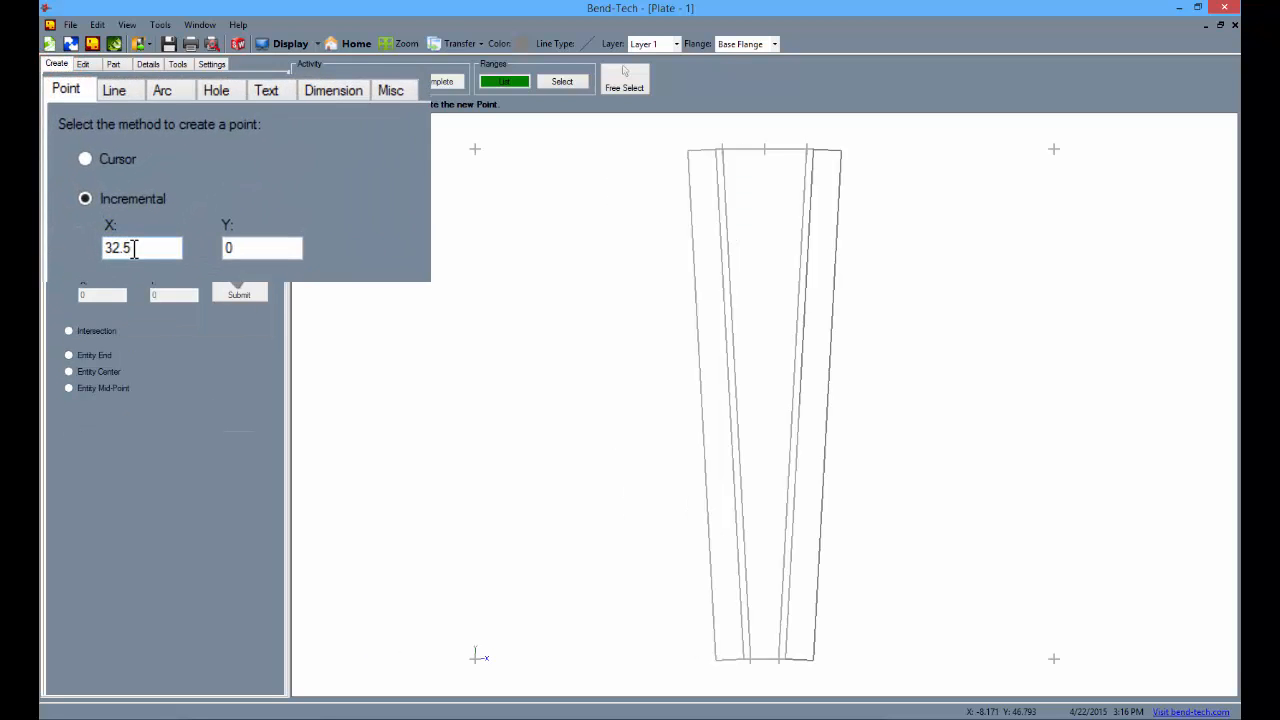
double_click(100, 187)
type("1")
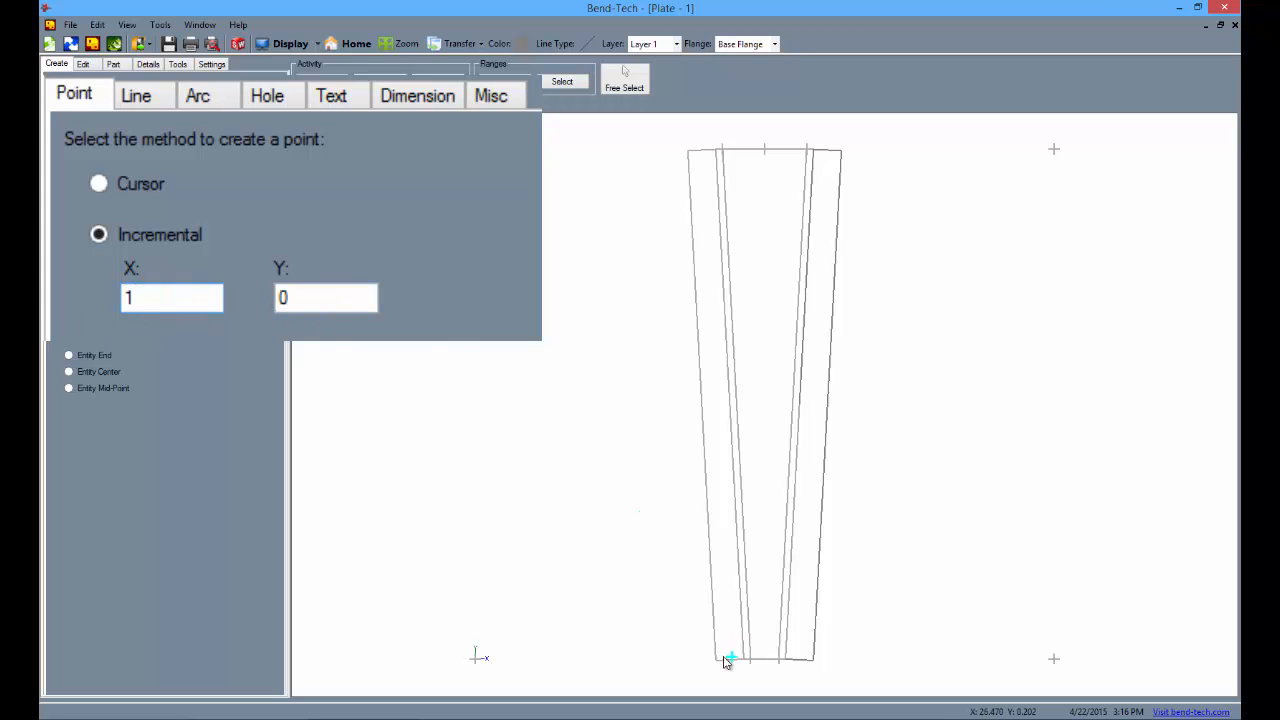
left_click(816, 662)
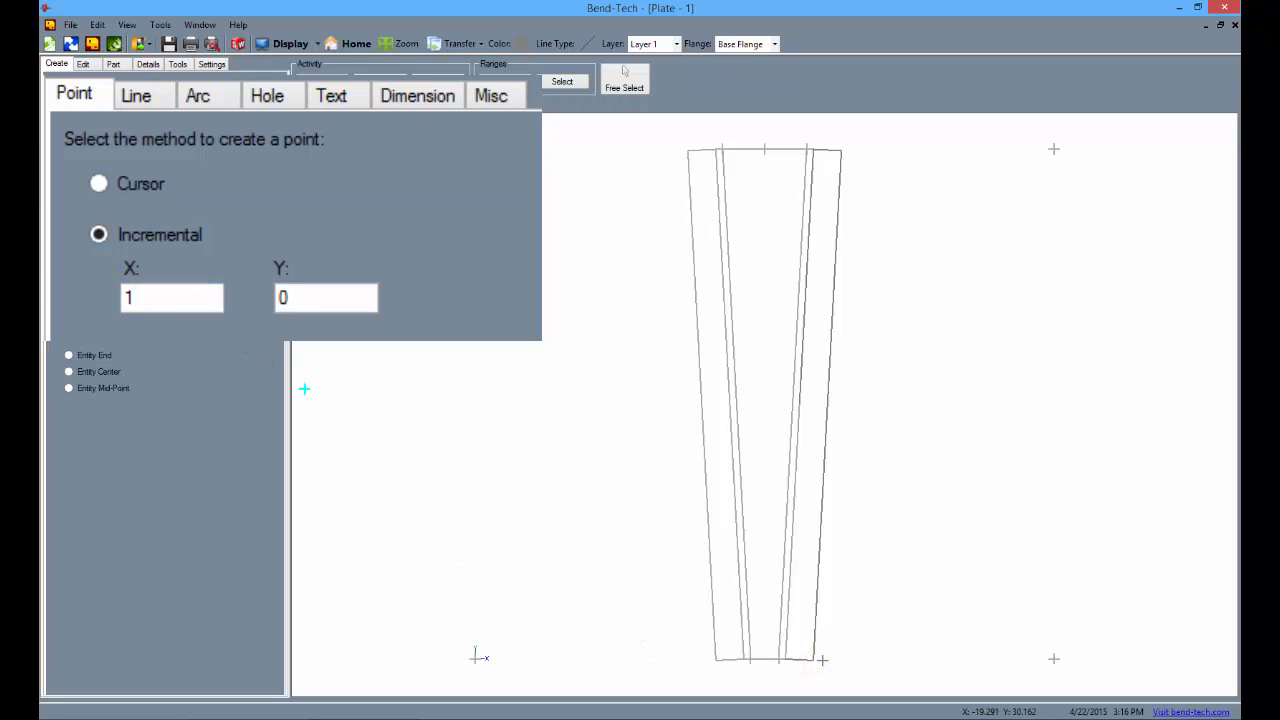
double_click(127, 297)
left_click(716, 663)
Add incremental points at X 0, Y 58 from each of the two new points beside the lower flange corners.
left_click_drag(152, 297, 77, 300)
type("0")
left_click(292, 297)
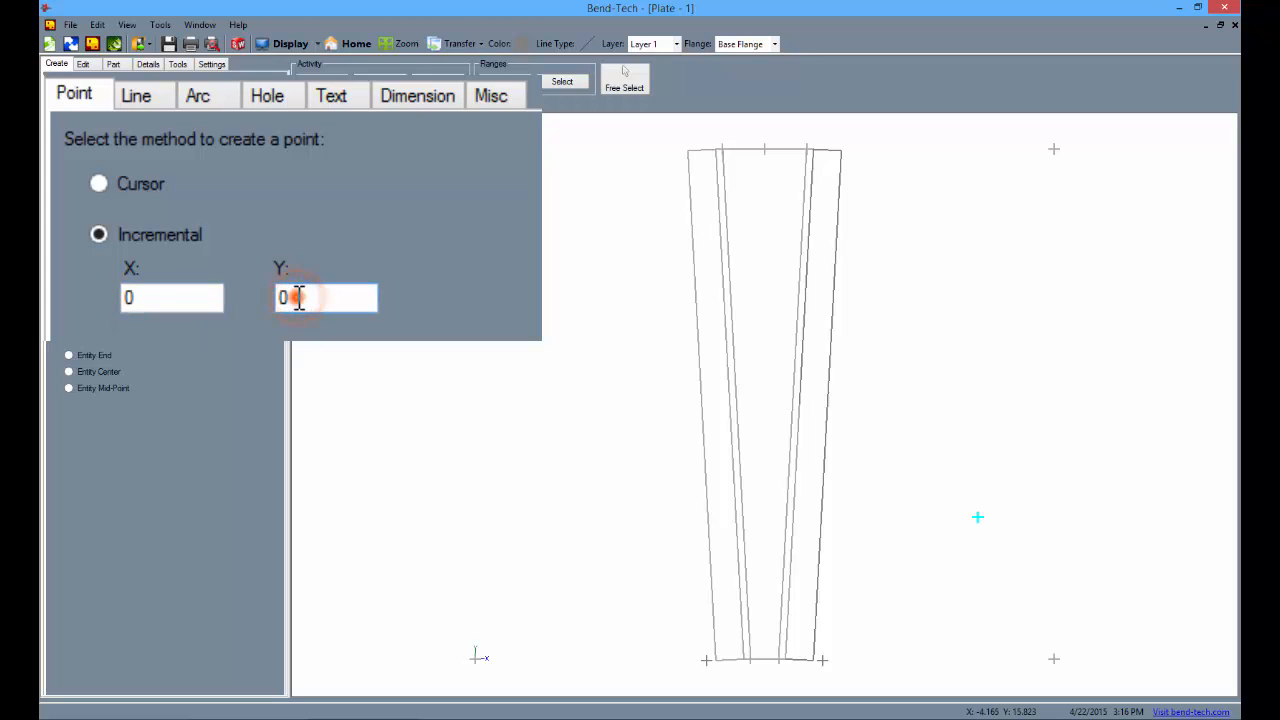
type("58")
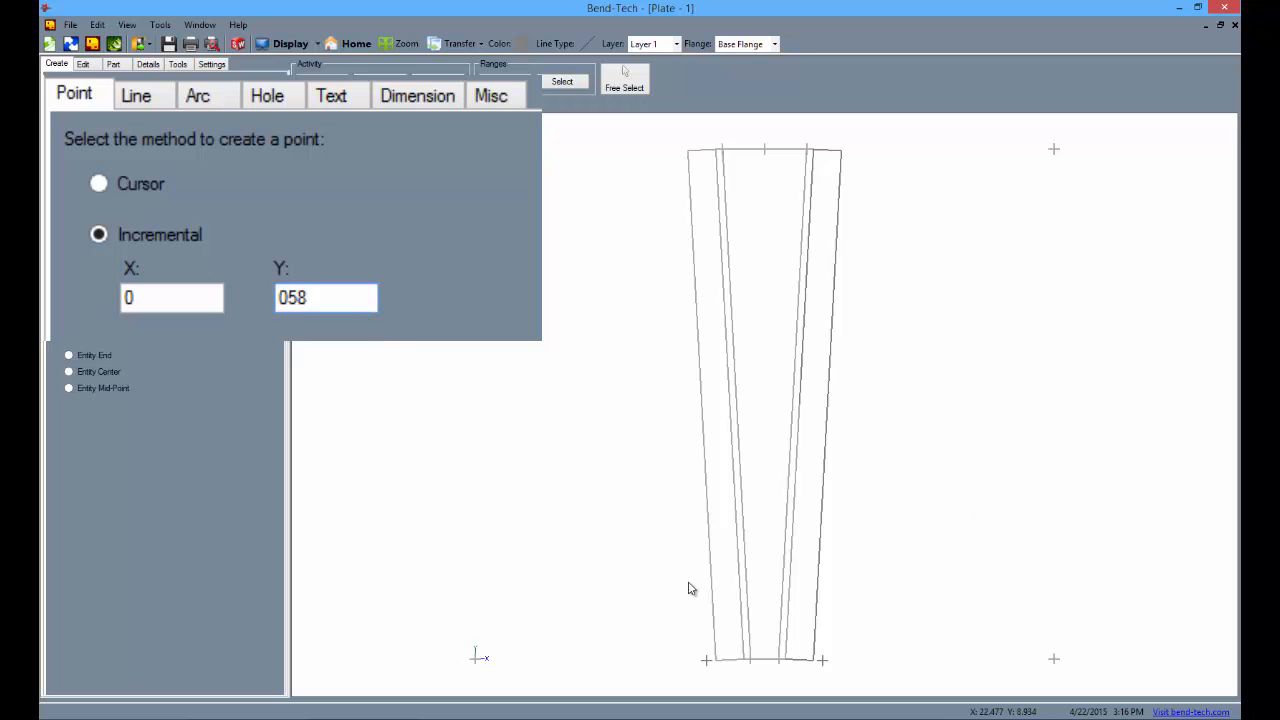
left_click(706, 662)
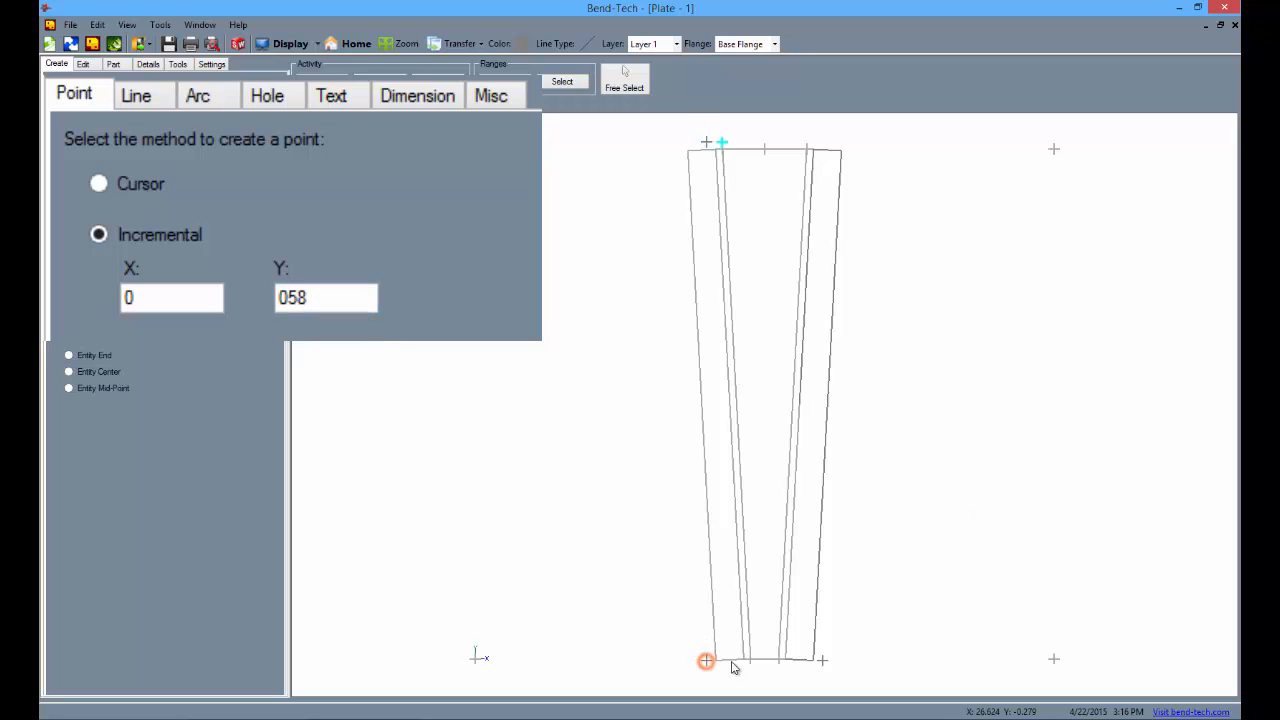
left_click(822, 662)
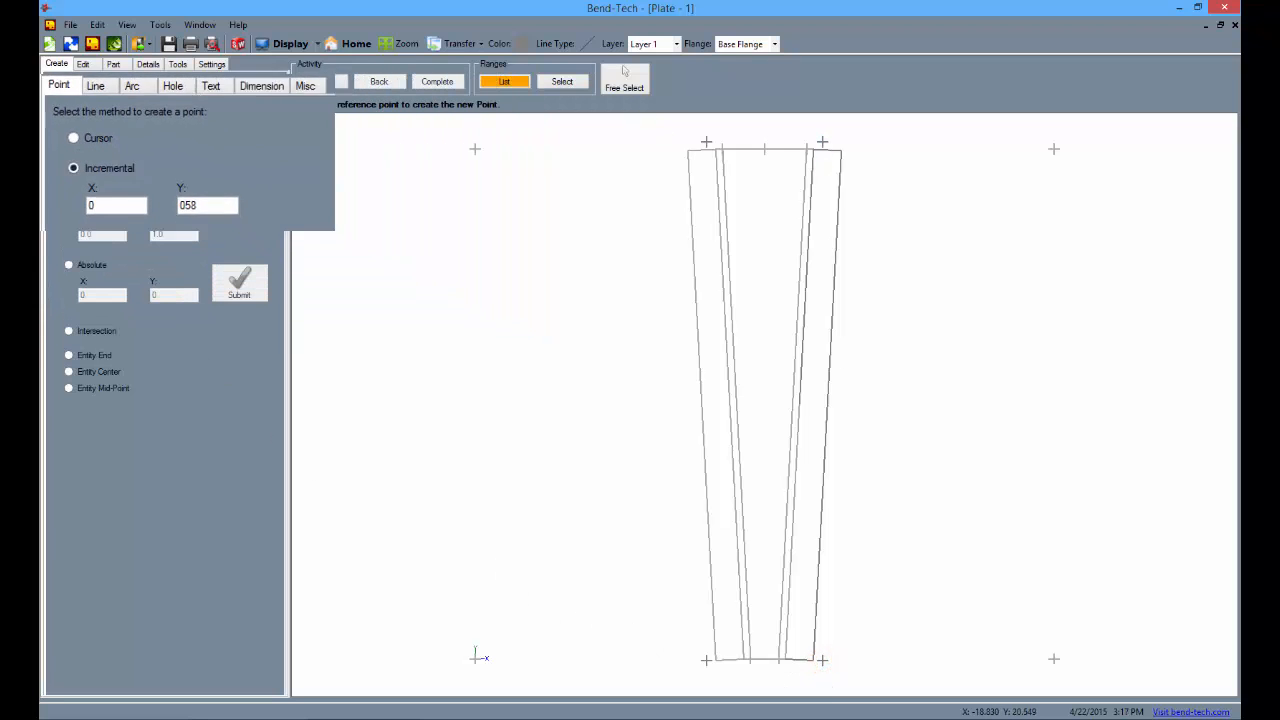
Draw a single two-point line from the right flange's lower outer corner to the new point above that flange.
left_click(86, 84)
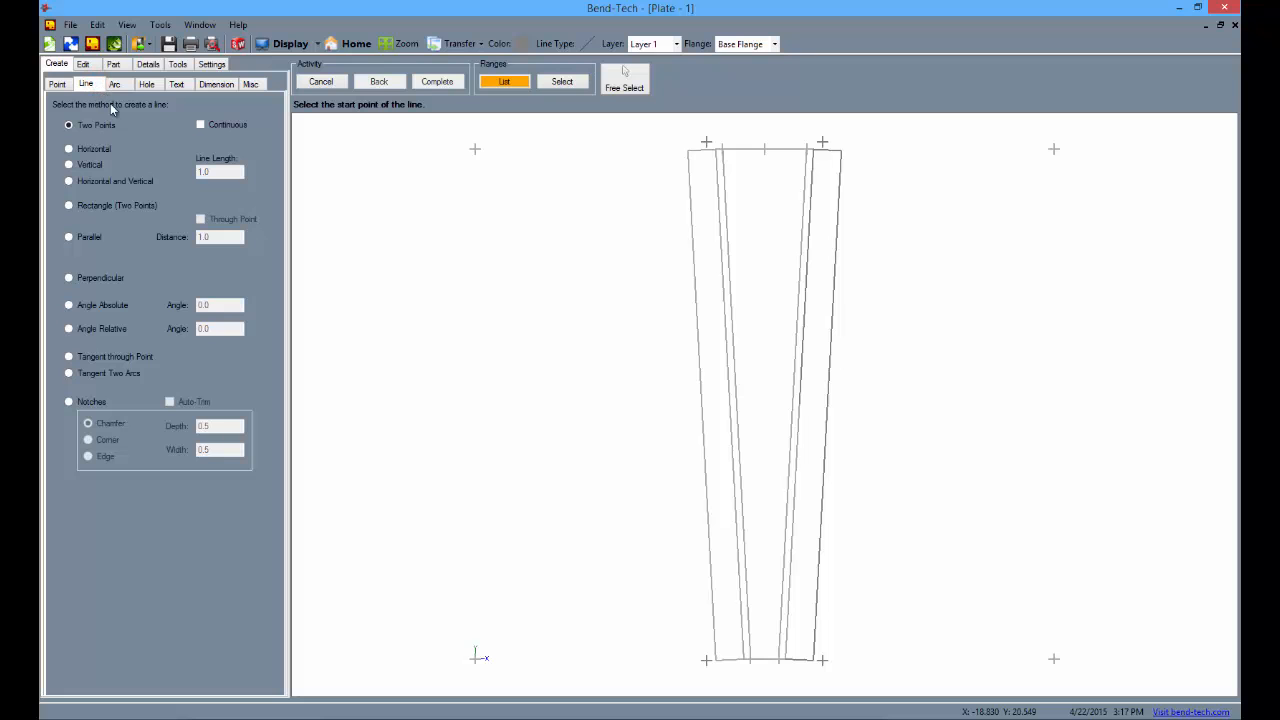
left_click(812, 661)
left_click(822, 145)
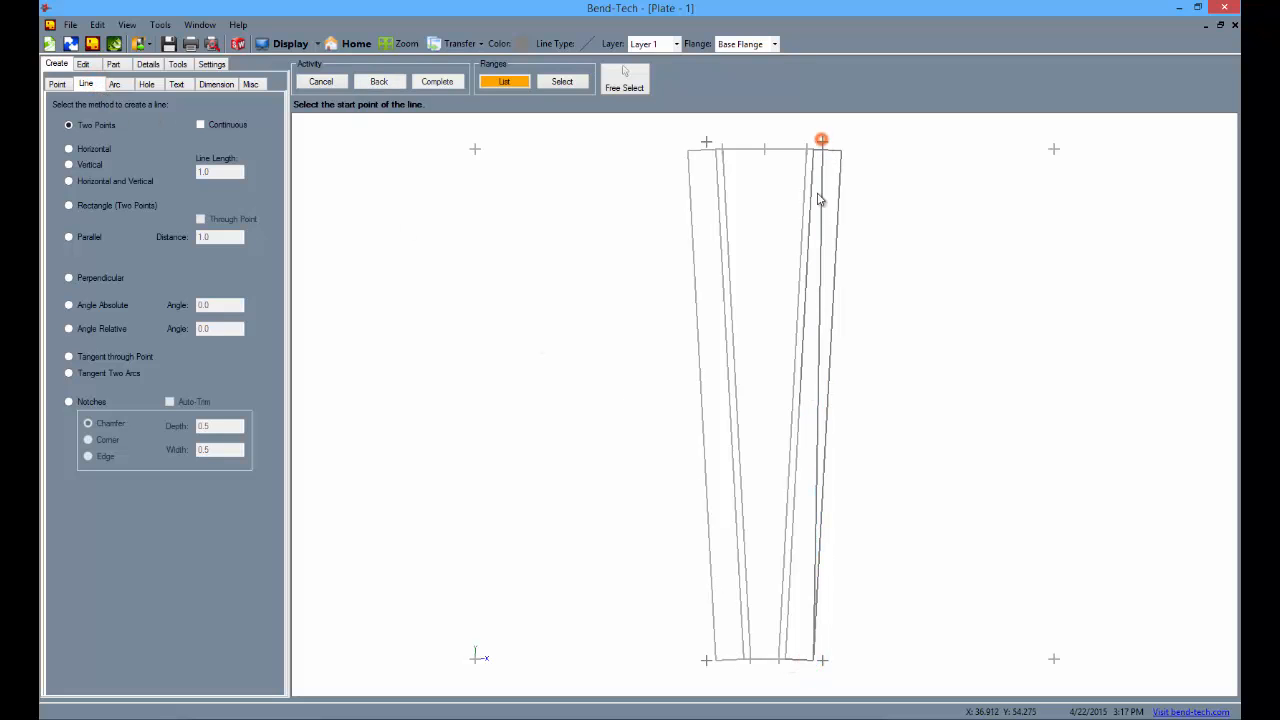
Make Flange 2 the active flange and draw a line from its lower outer corner to the new point above it.
left_click(513, 82)
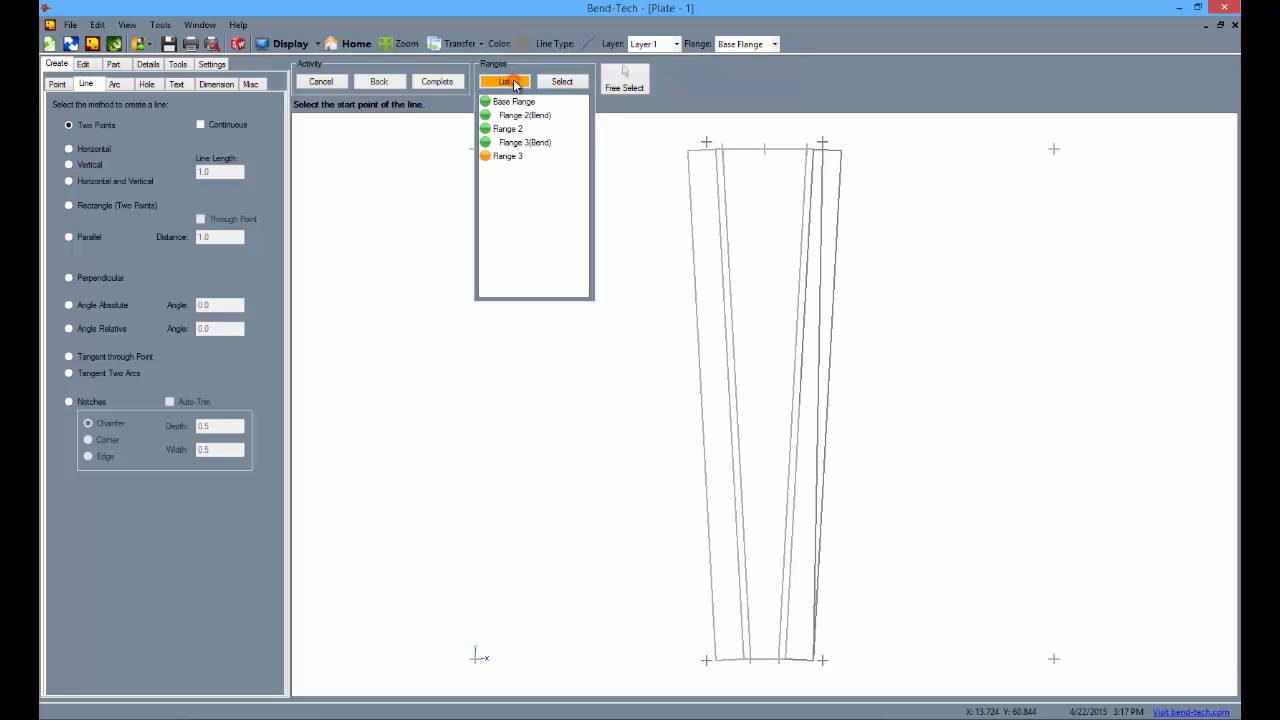
left_click(507, 157)
left_click(507, 129)
left_click(716, 660)
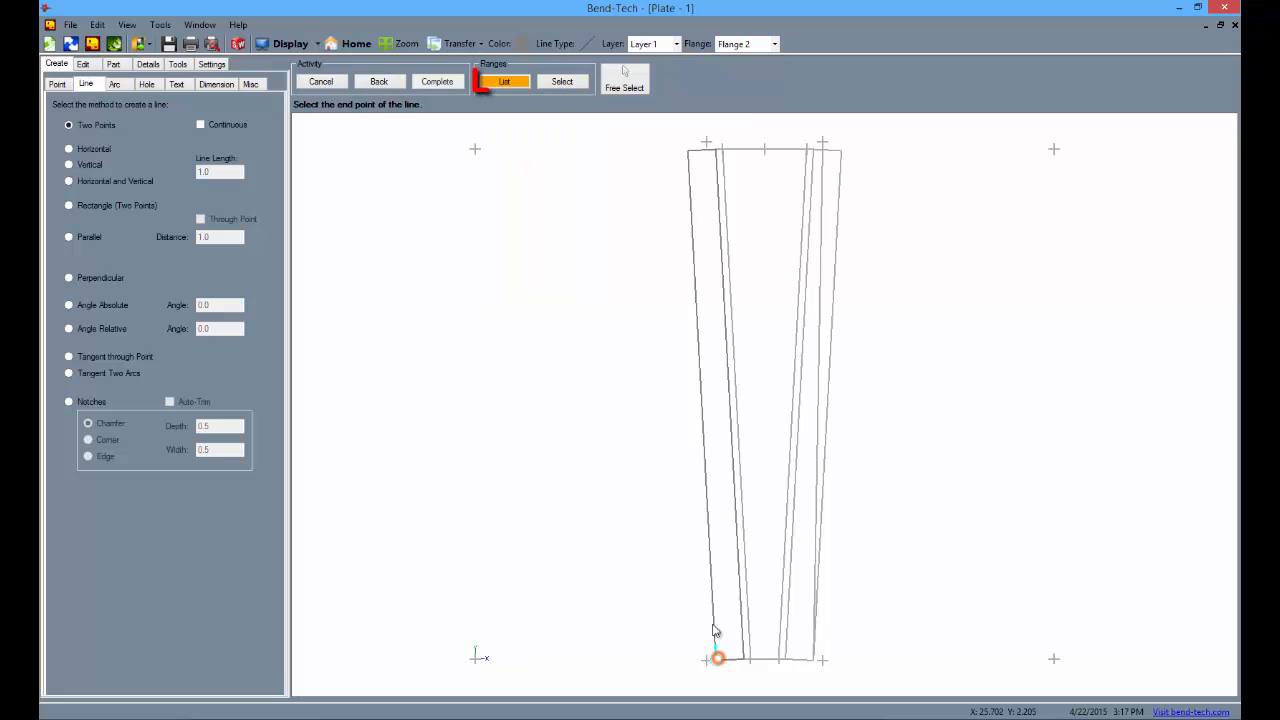
left_click(707, 146)
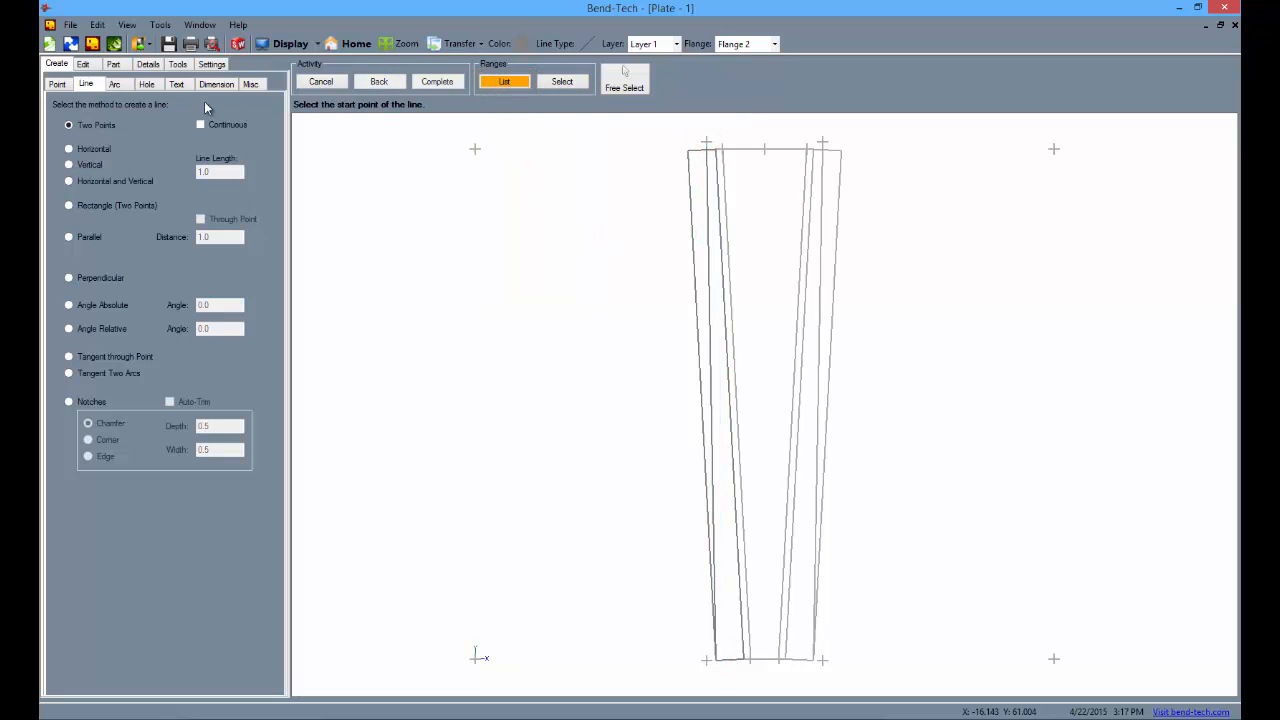
Break the top edge of Flange 2 where the new line crosses it, using Break Single.
left_click(83, 64)
left_click(117, 84)
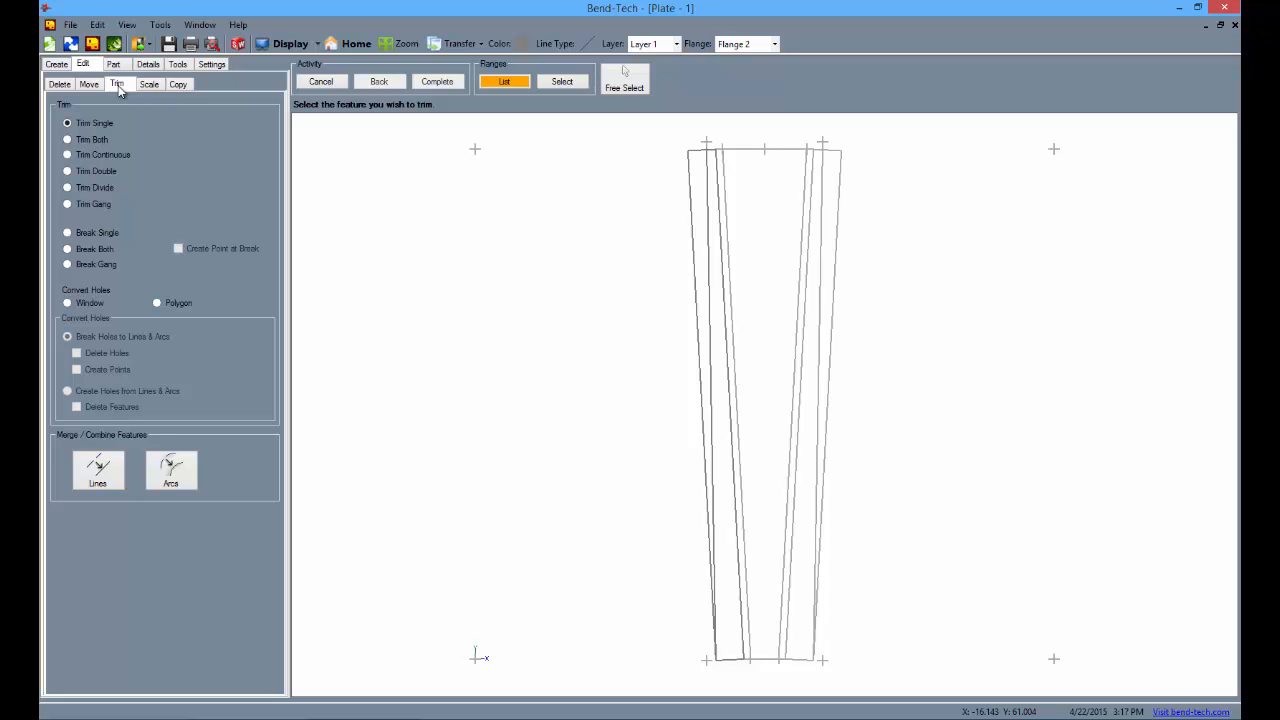
left_click(84, 233)
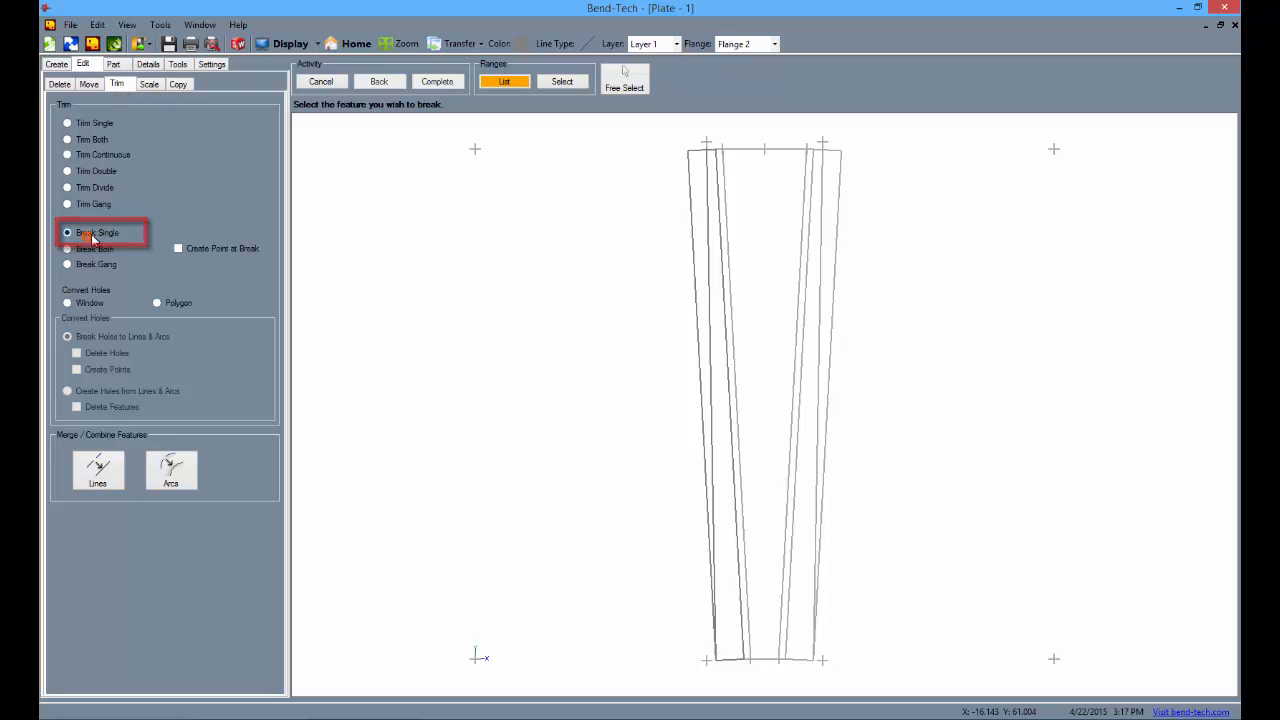
left_click(710, 166)
left_click(707, 160)
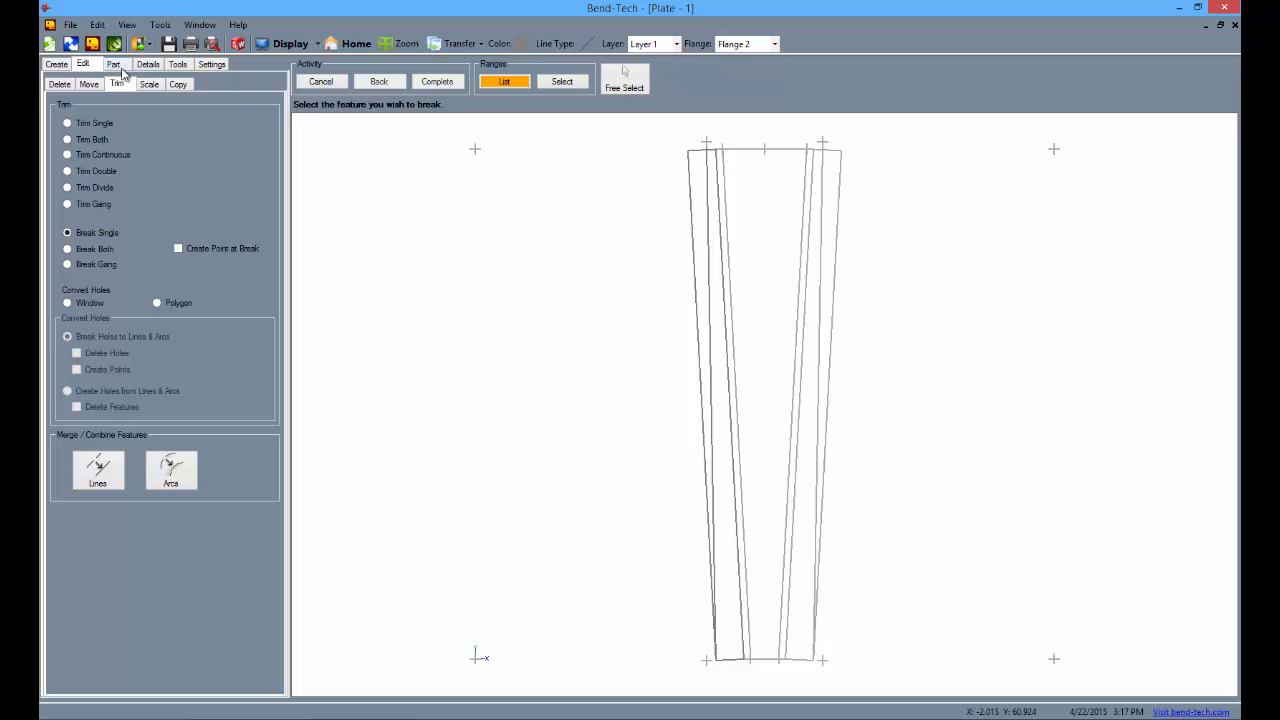
Delete the outer piece of Flange 2's top edge together with its original outer side edge.
left_click(68, 86)
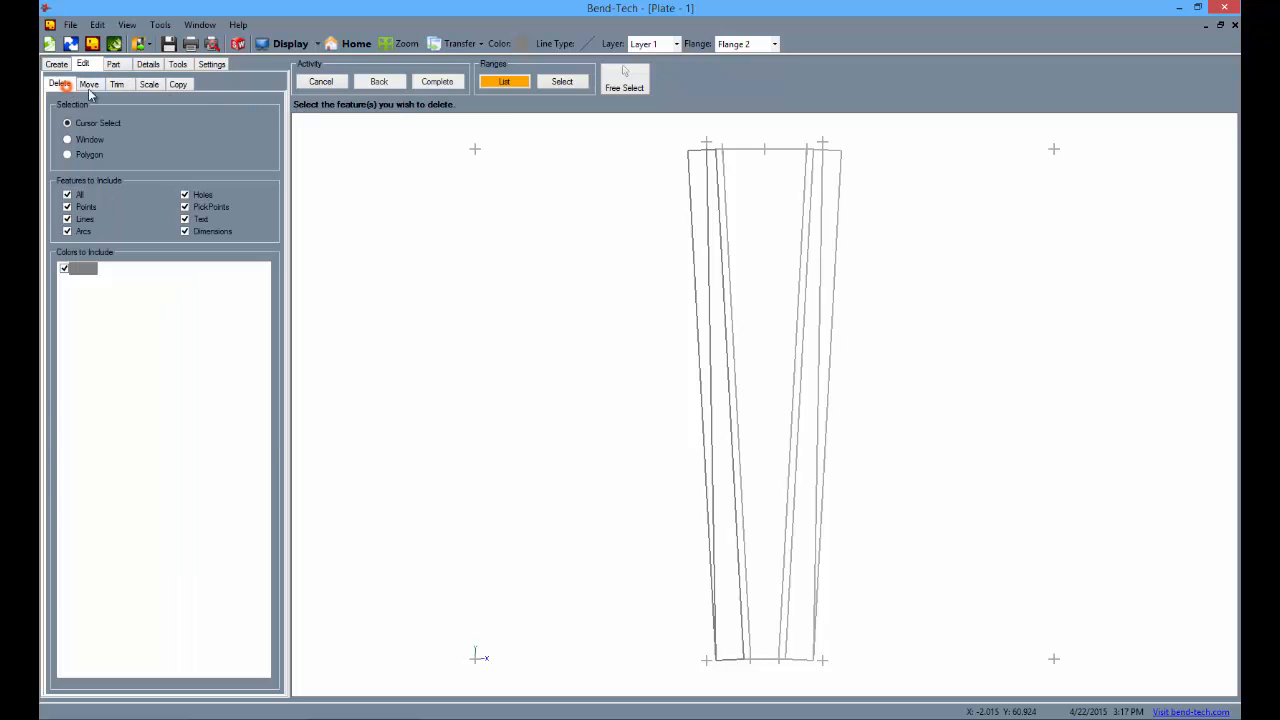
left_click(694, 151)
left_click(690, 186)
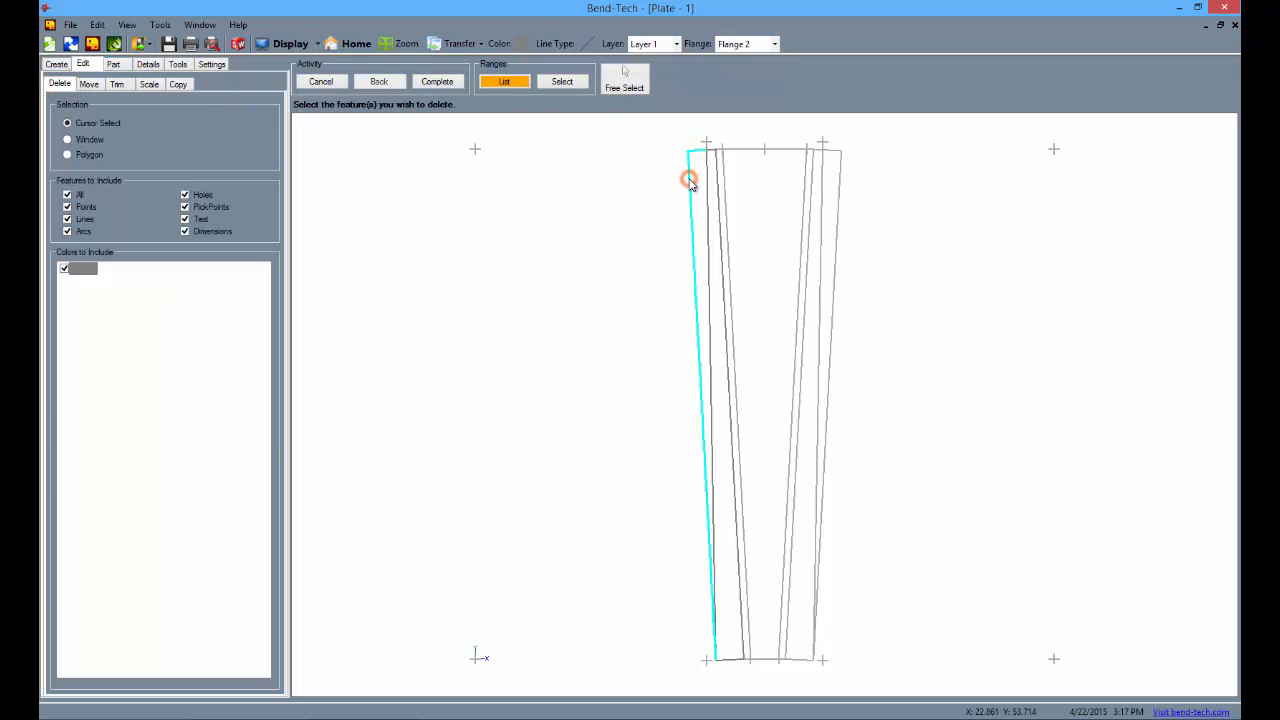
left_click(438, 85)
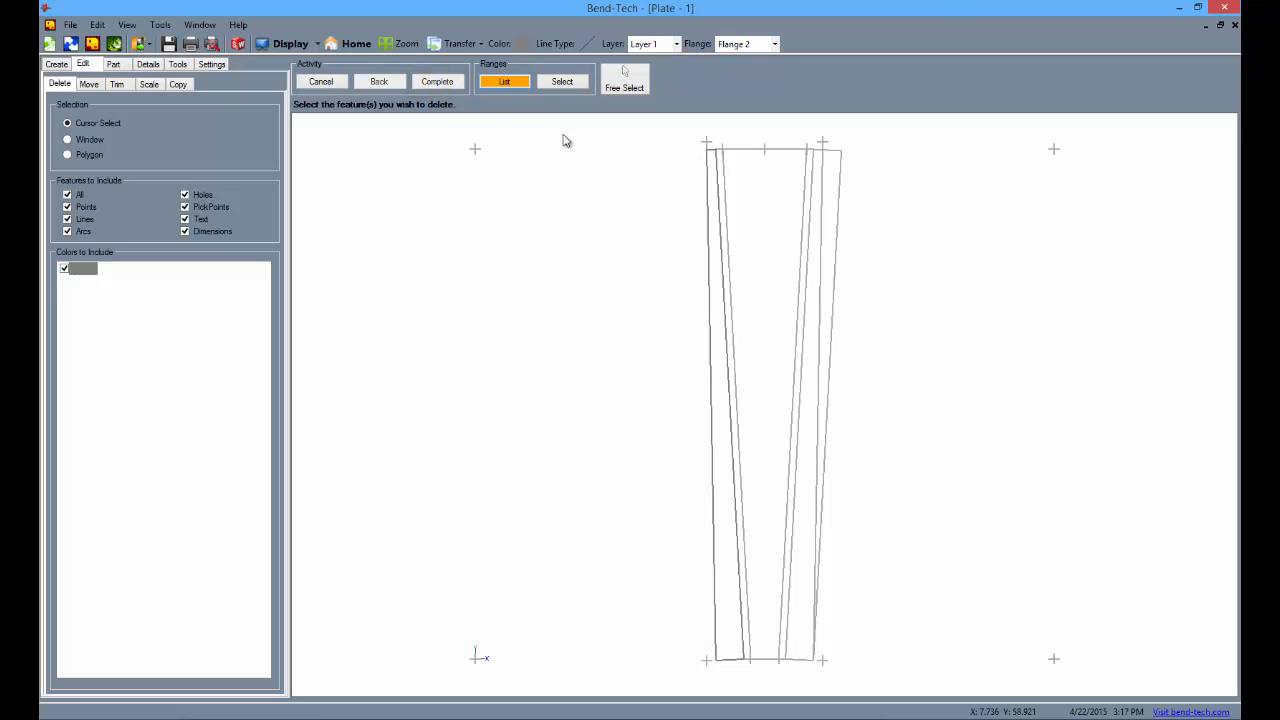
Break Flange 2's new outer line where the top edge crosses it, using Break Single.
scroll(710, 150, "up", 3)
left_click(697, 151)
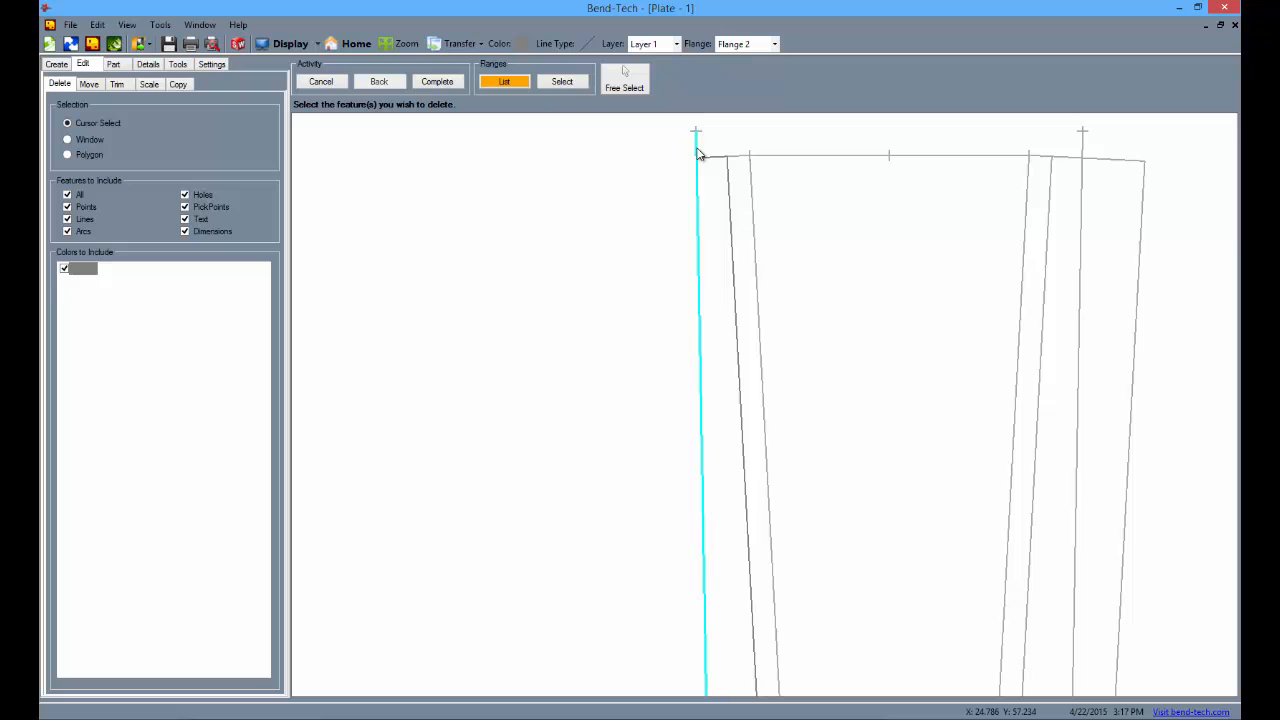
left_click(698, 152)
left_click(116, 84)
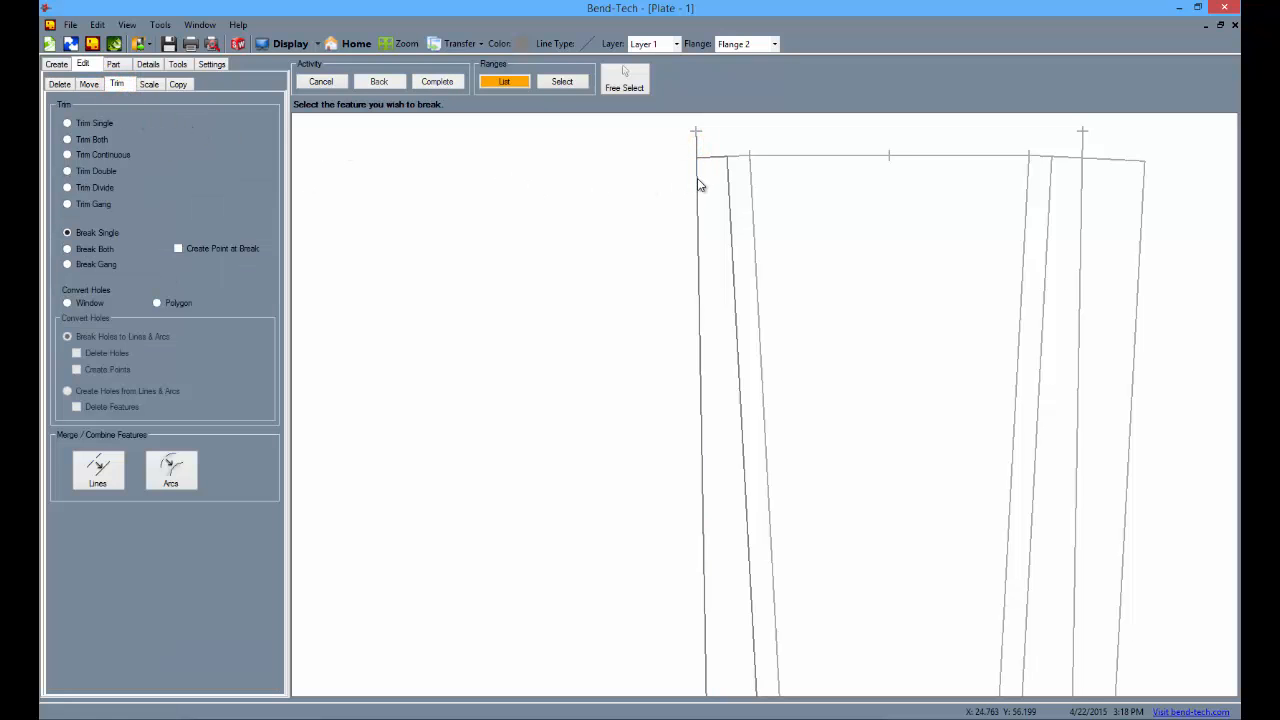
left_click(695, 178)
left_click(708, 153)
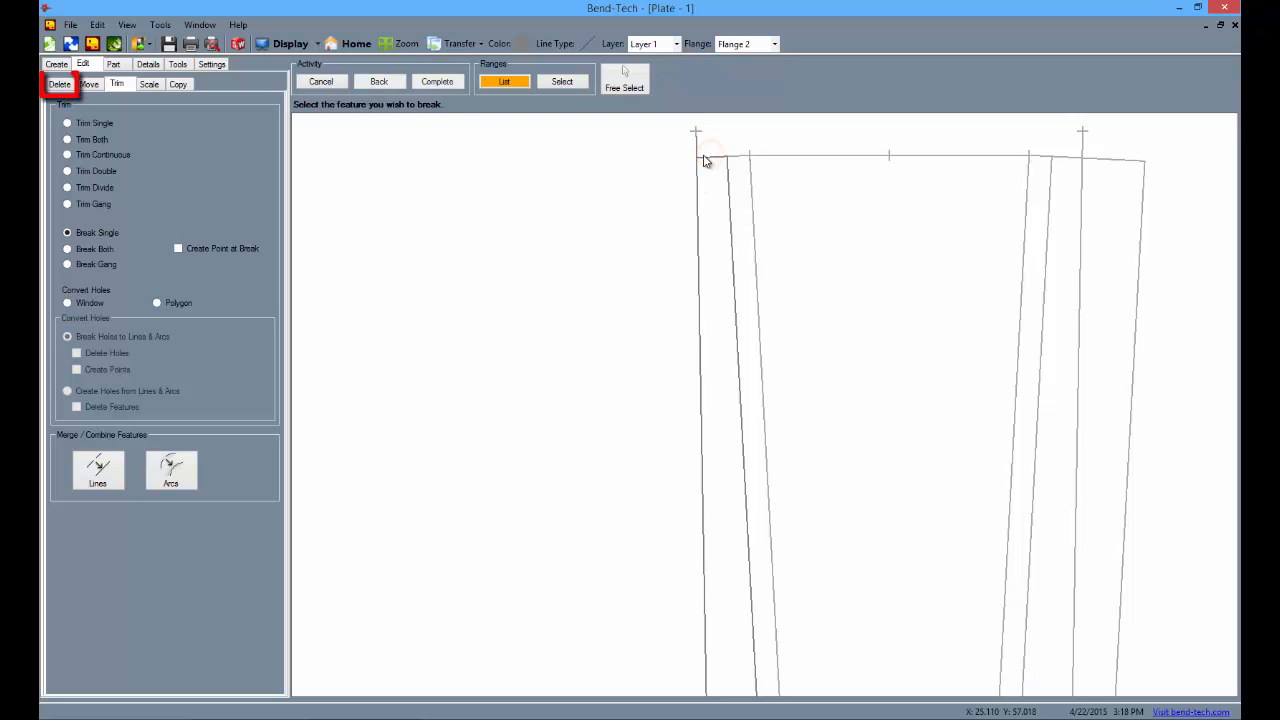
Delete the short stub of the new line that sticks out above Flange 2's top edge.
left_click(60, 84)
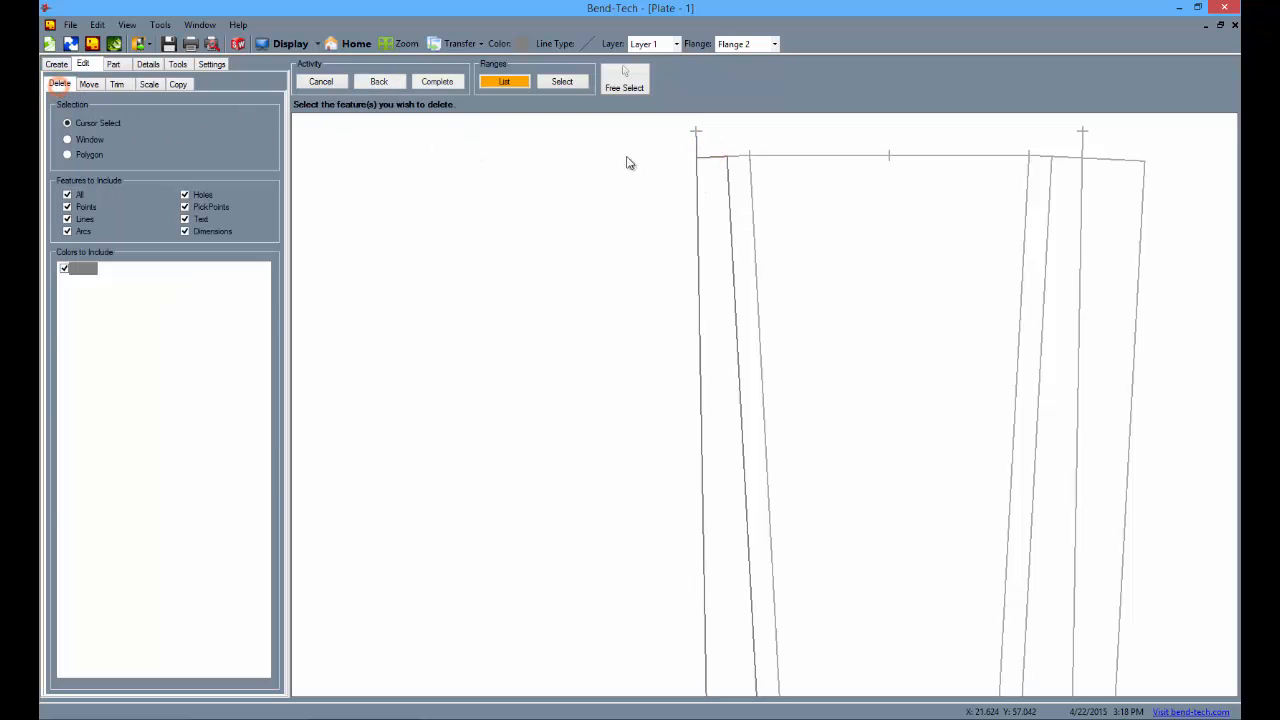
left_click(696, 143)
left_click(442, 83)
Redefine Flange 2 from its trimmed outline.
scroll(864, 321, "down", 5)
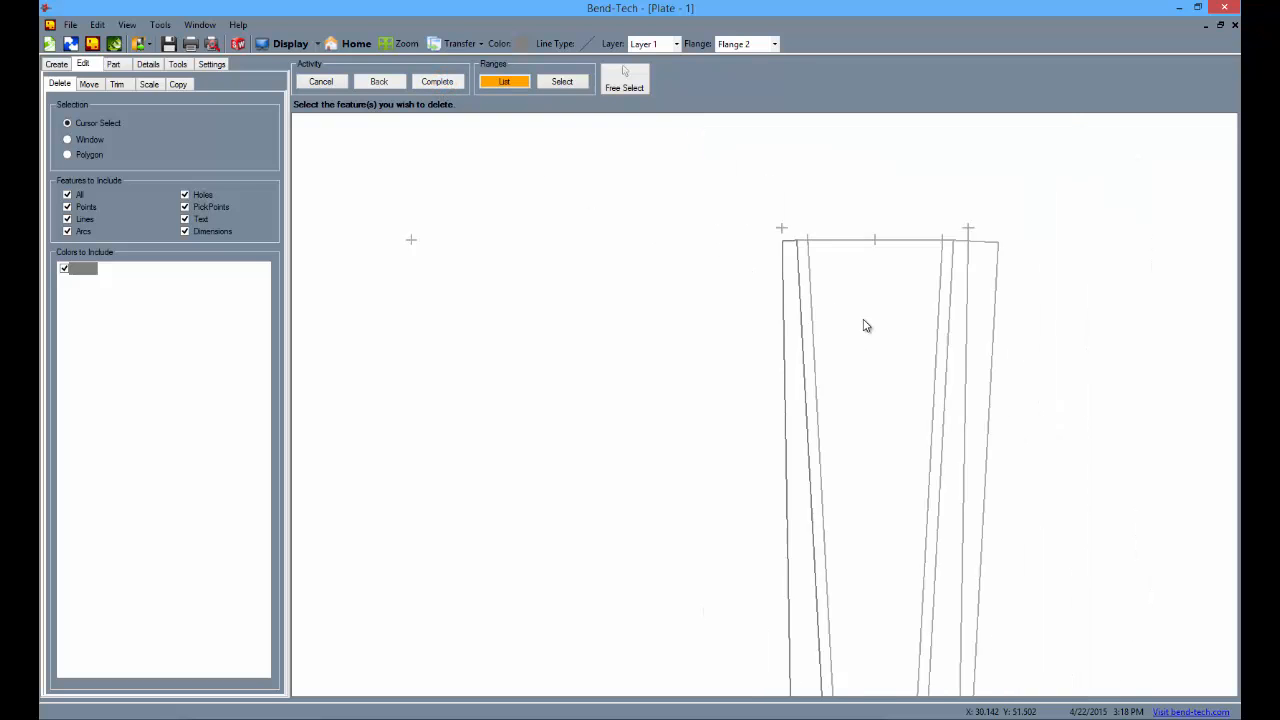
mouse_move(864, 380)
middle_mouse_down()
mouse_move(636, 184)
mouse_move(639, 138)
middle_mouse_up()
scroll(647, 345, "down", 1)
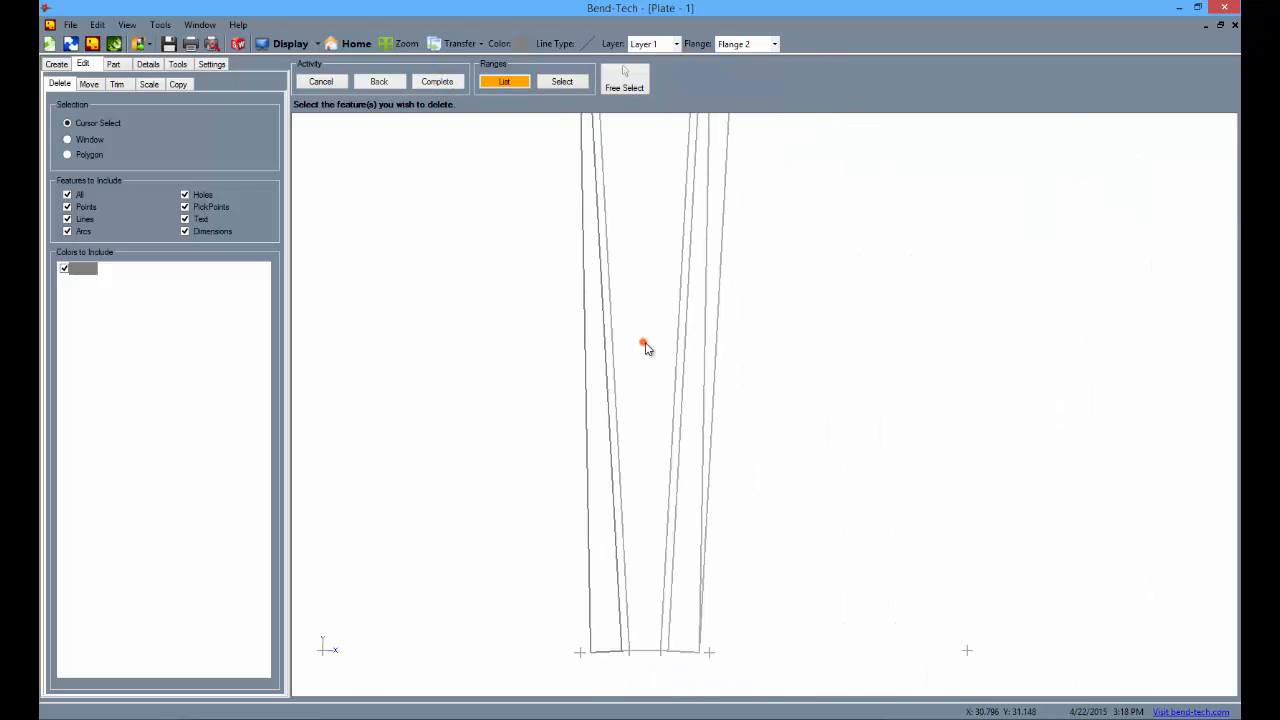
middle_click_drag(645, 347, 665, 383)
scroll(663, 380, "down", 1)
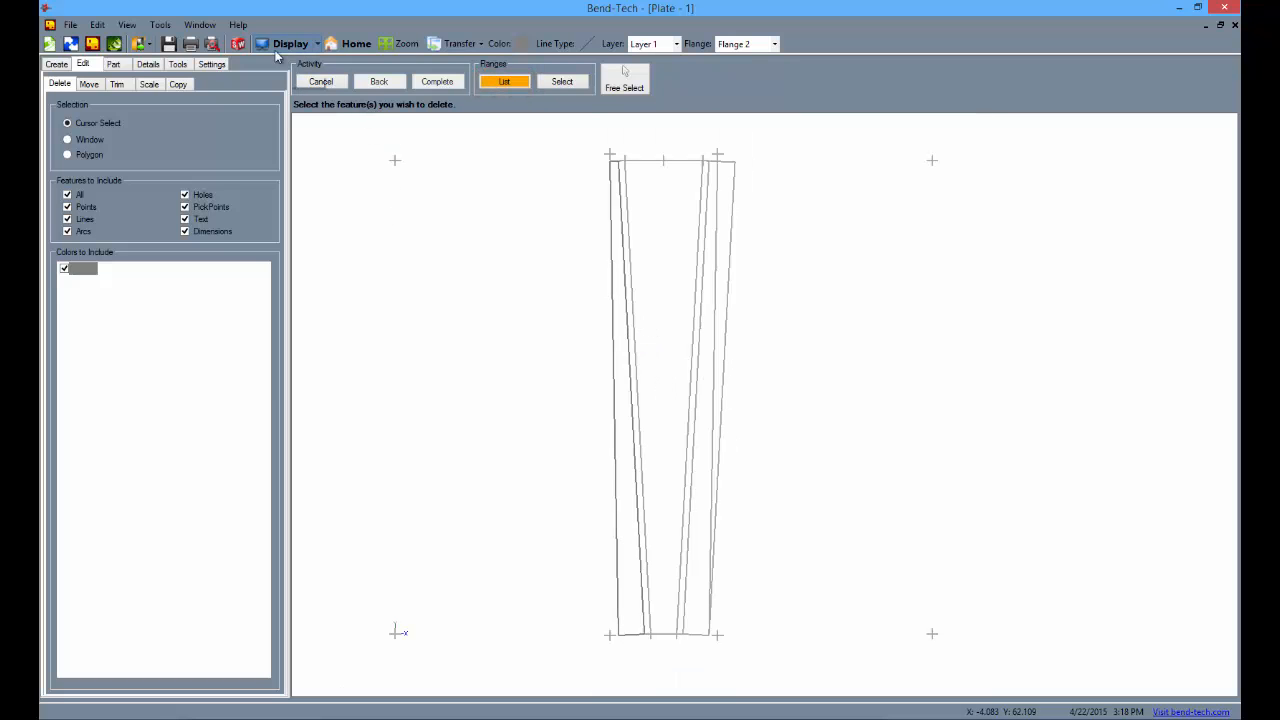
left_click(507, 128)
left_click(115, 64)
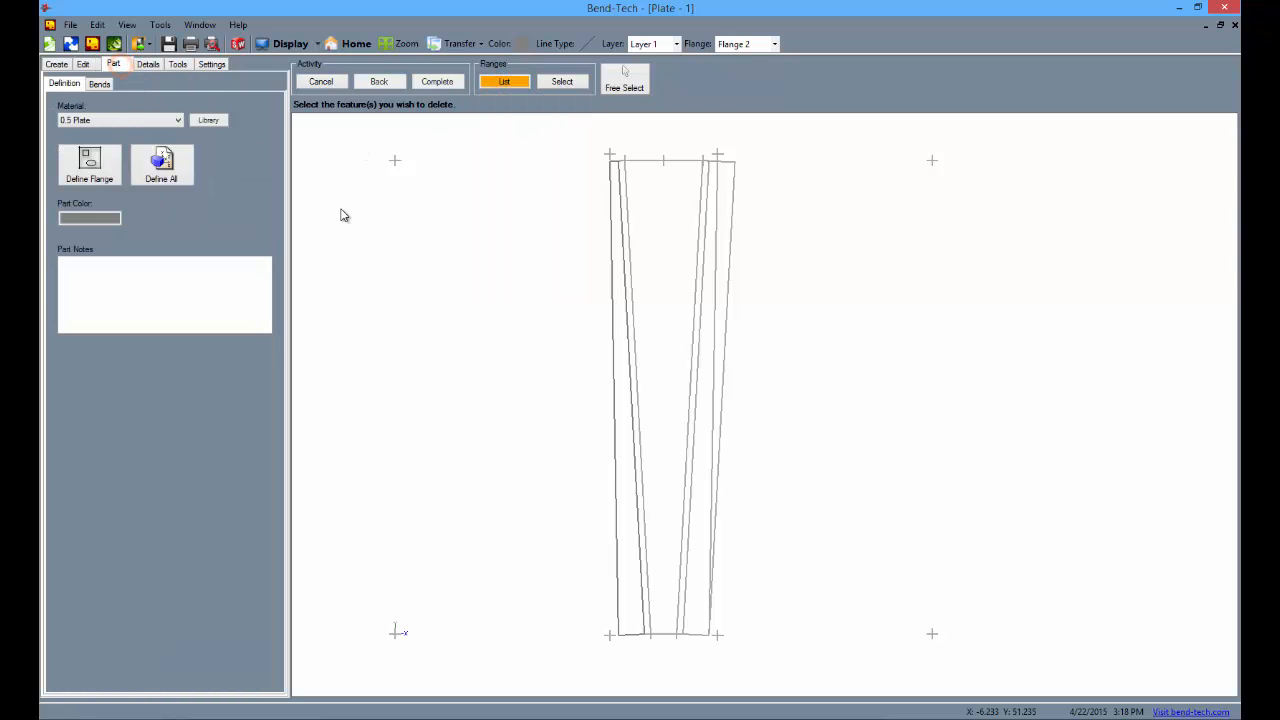
left_click(597, 252)
Make Flange 3 the active flange and break its top edge and new outer line where they cross, using Break Single.
left_click(493, 82)
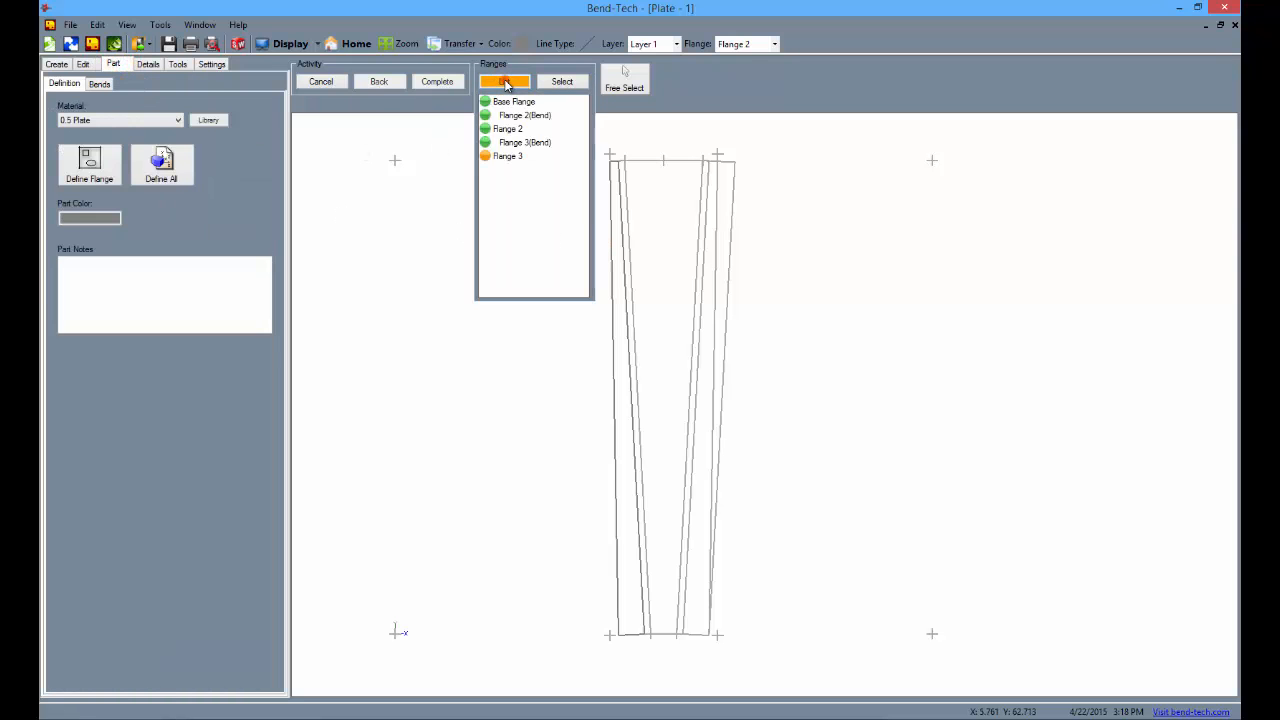
left_click(508, 158)
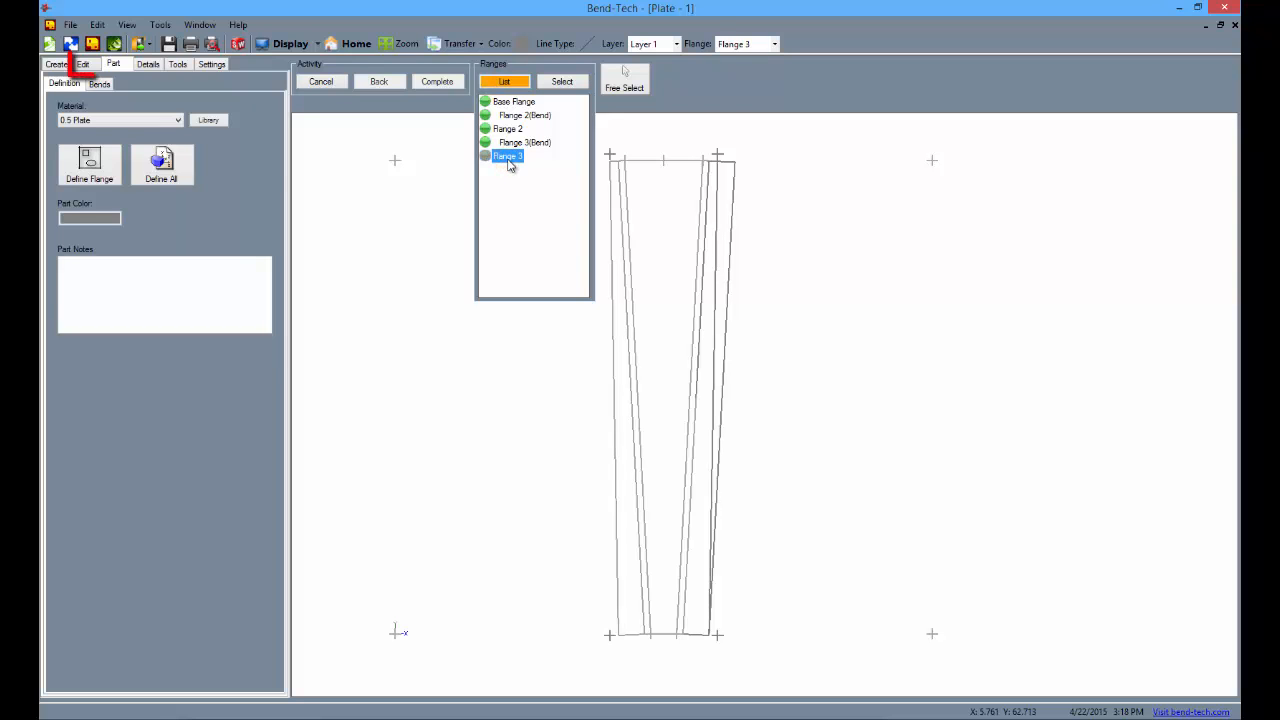
left_click(82, 64)
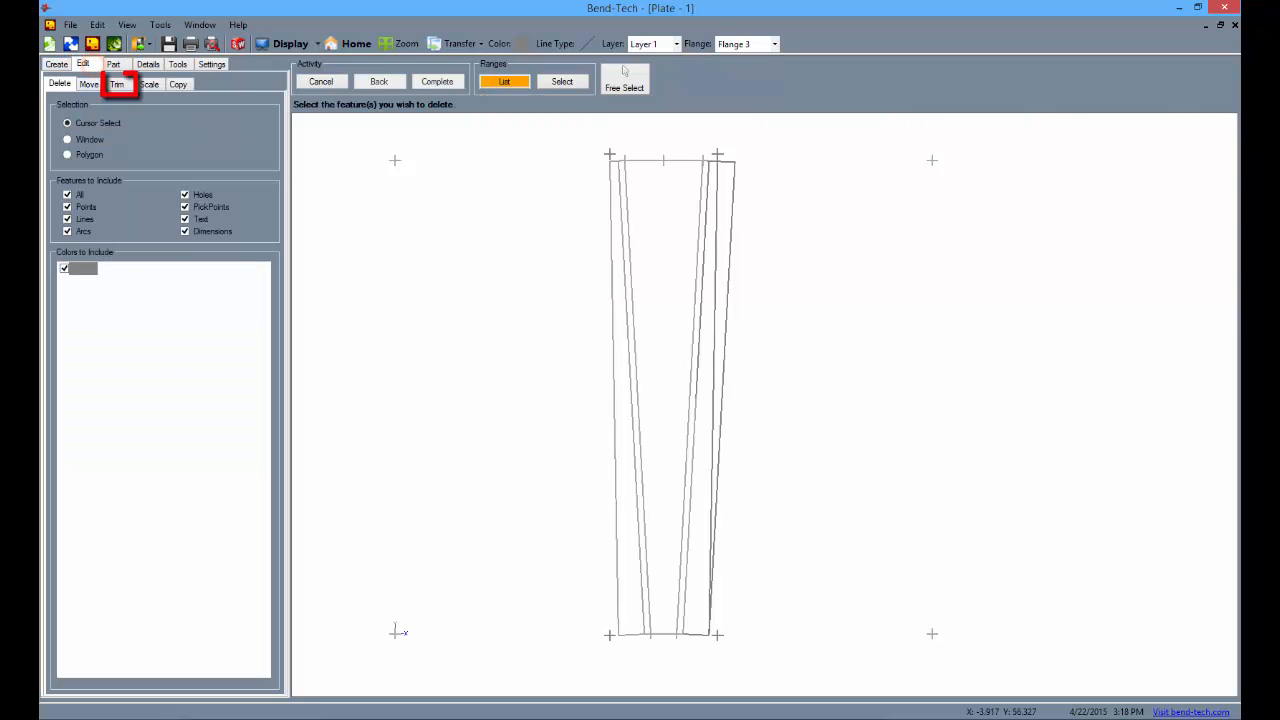
left_click(117, 86)
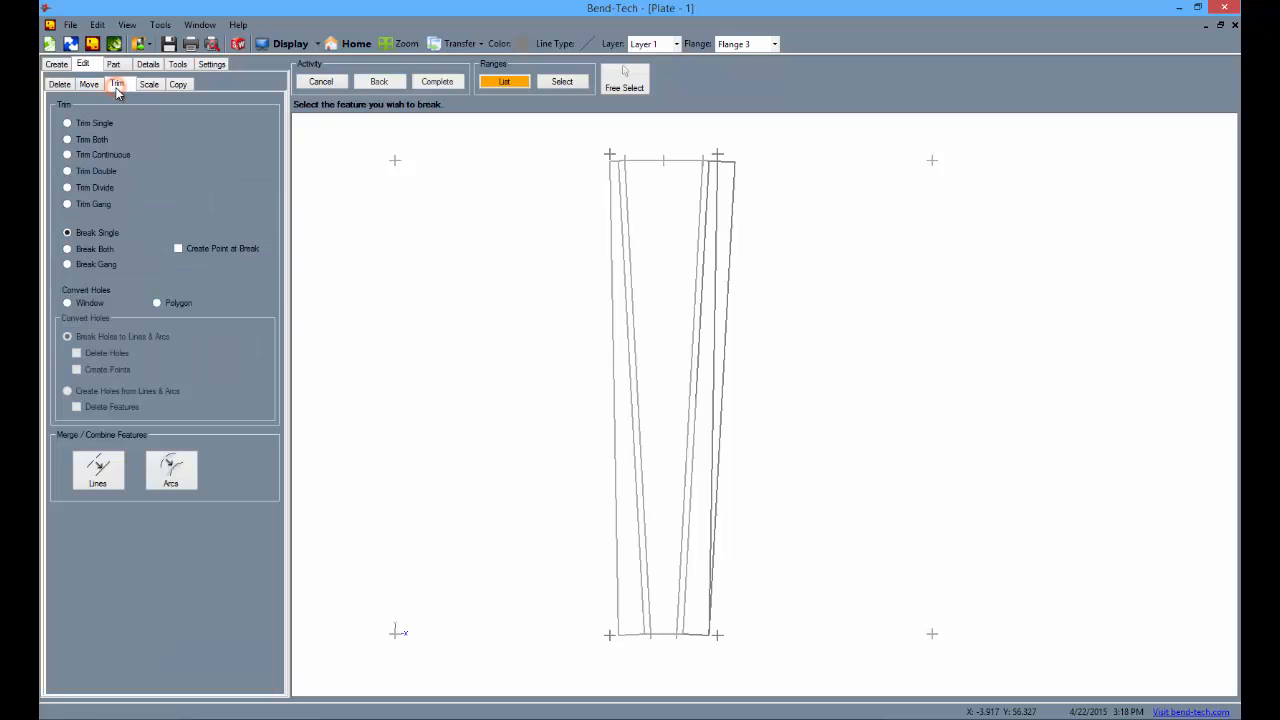
left_click(717, 172)
left_click(720, 165)
left_click(715, 166)
left_click(720, 171)
Delete Flange 3's cut-off top pieces and original outer side edge, and redefine the flange from its trimmed outline.
left_click(59, 85)
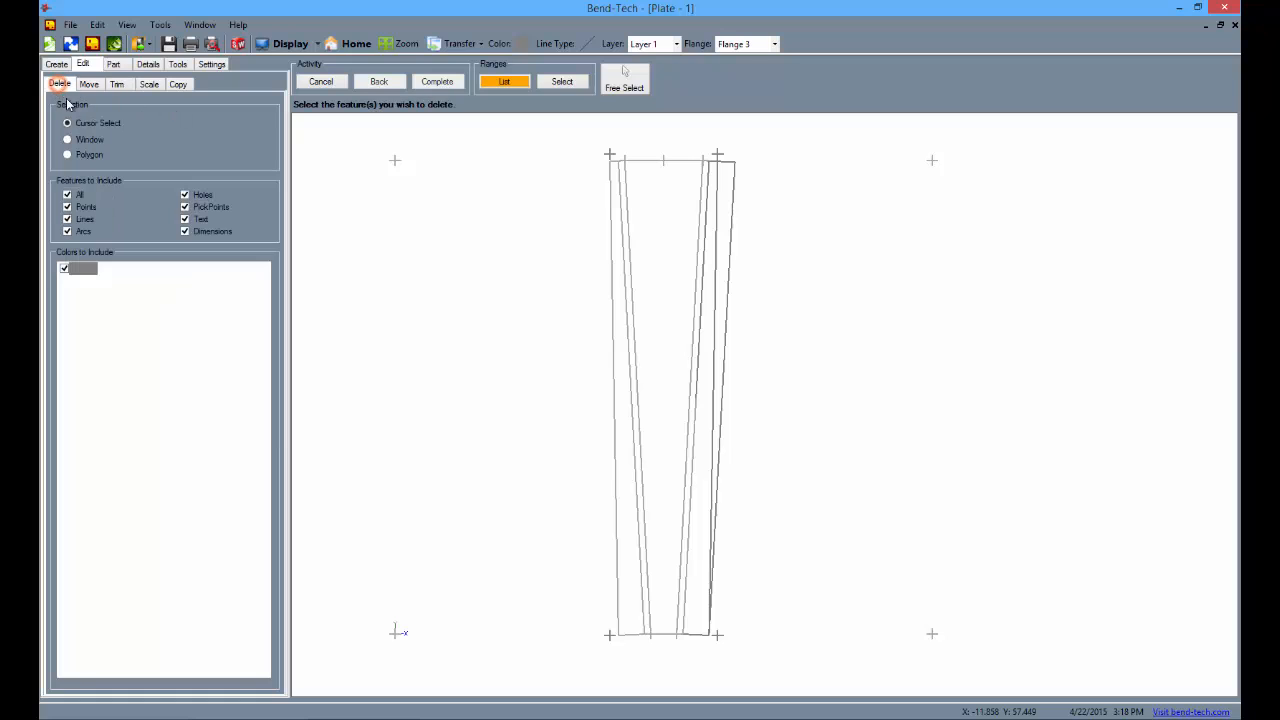
left_click(719, 159)
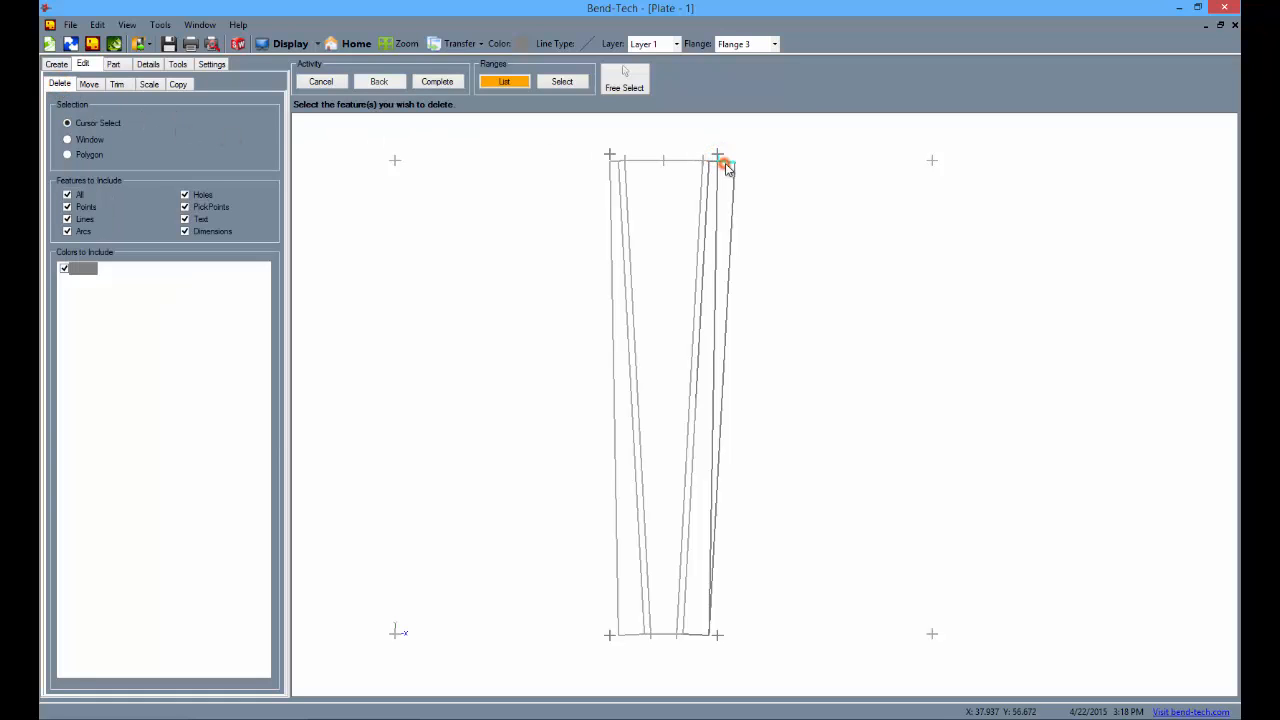
left_click(733, 175)
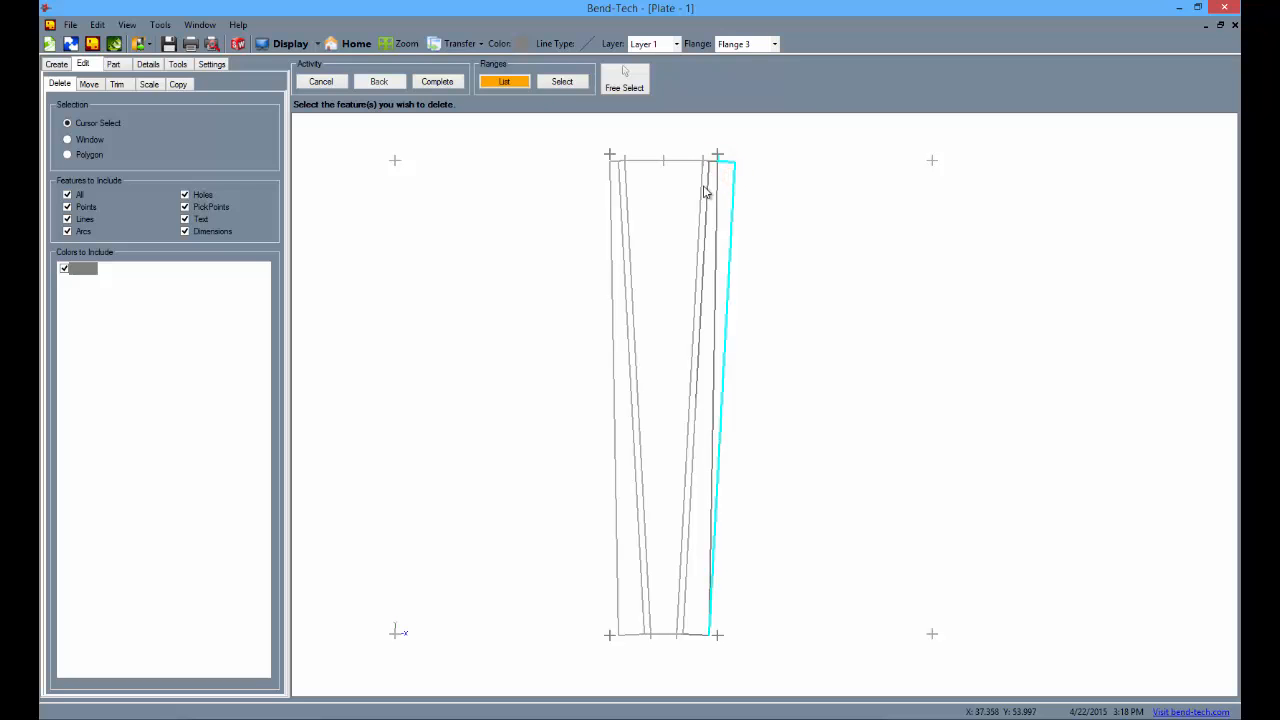
left_click(438, 83)
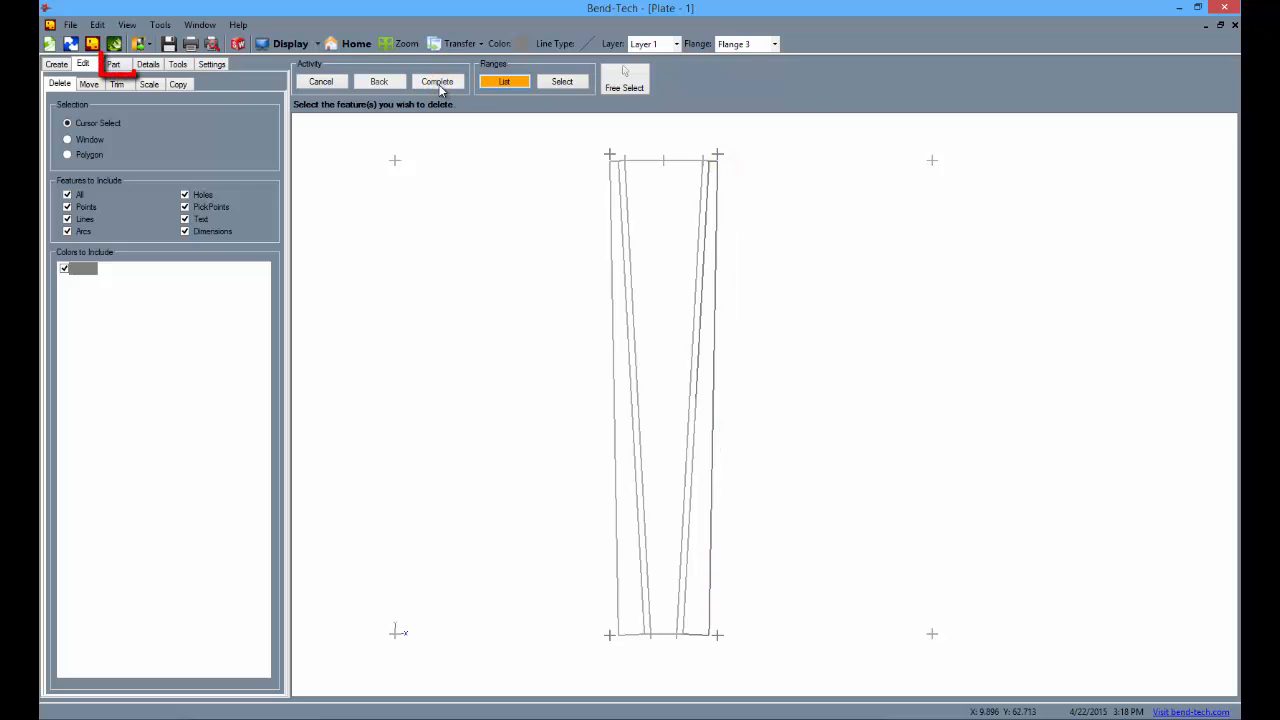
left_click(113, 64)
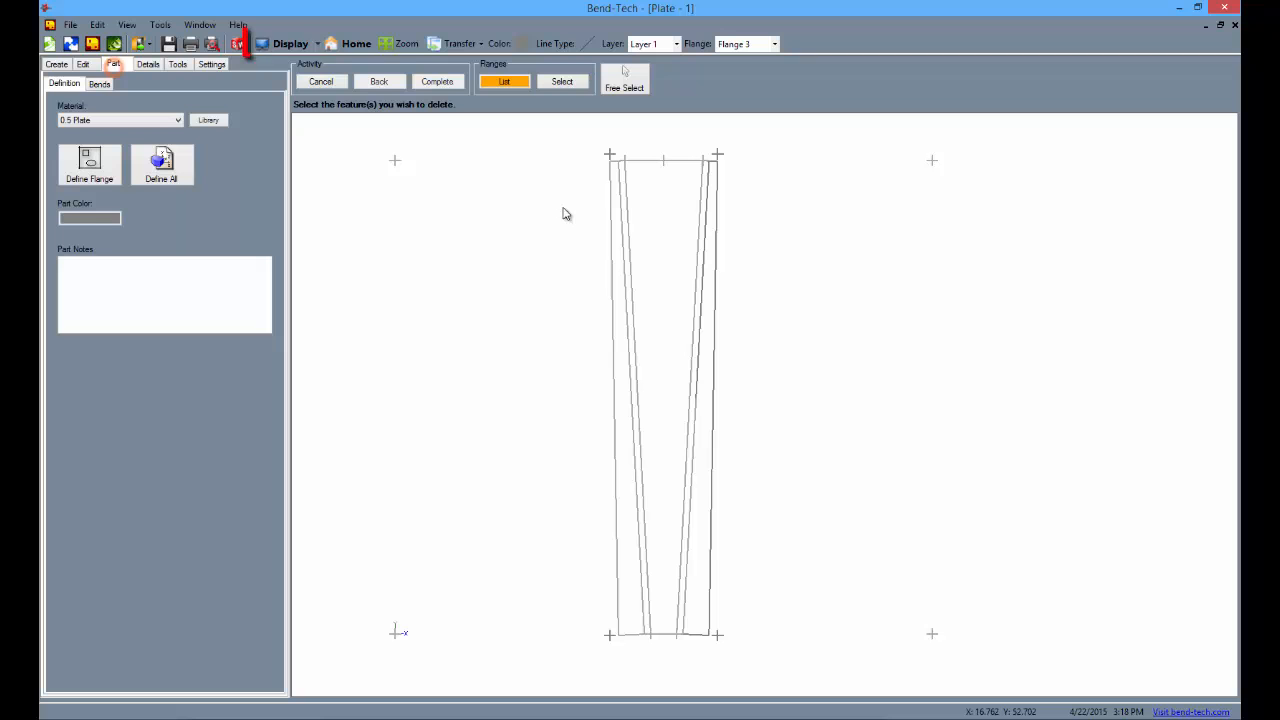
left_click(729, 318)
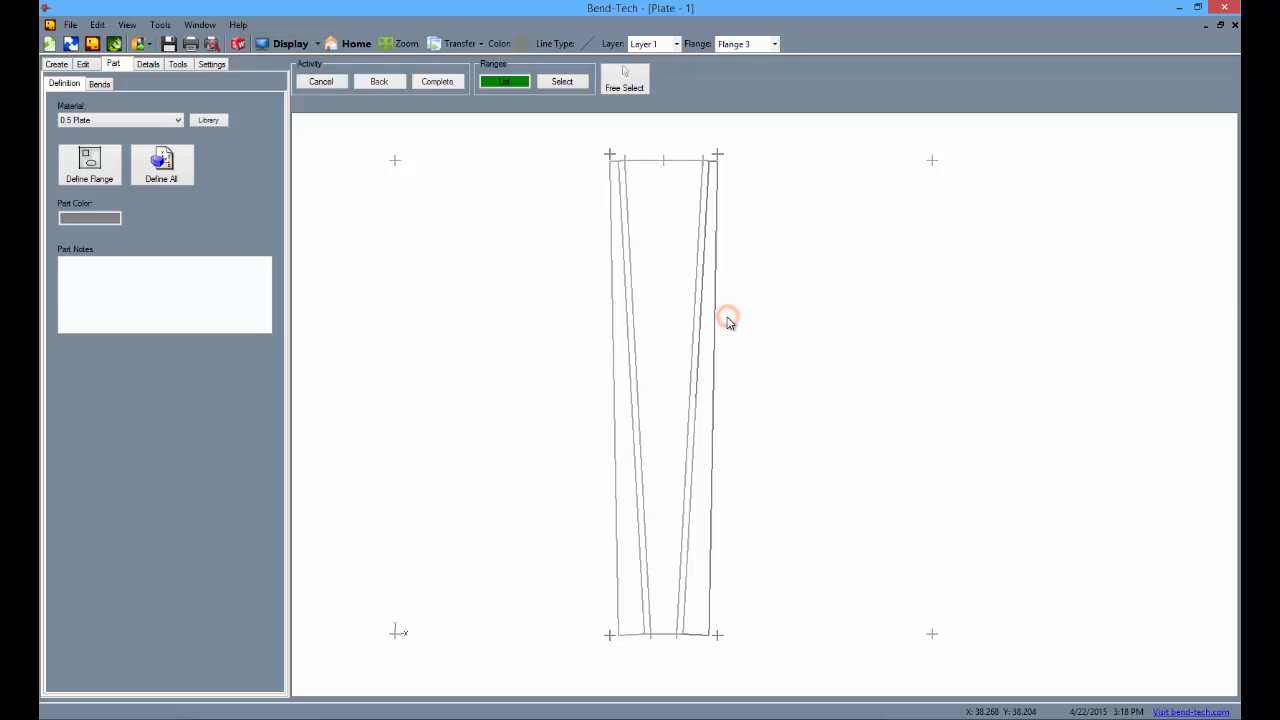
Display the part as a shaded 3D model and rotate it to inspect the two trimmed side flanges.
left_click(302, 44)
mouse_move(781, 352)
left_mouse_down()
mouse_move(937, 449)
mouse_move(1057, 397)
mouse_move(1100, 360)
mouse_move(1149, 360)
mouse_move(1157, 377)
mouse_move(1057, 409)
mouse_move(906, 406)
left_mouse_up()
right_click_drag(906, 406, 835, 398)
right_click_drag(835, 398, 725, 395)
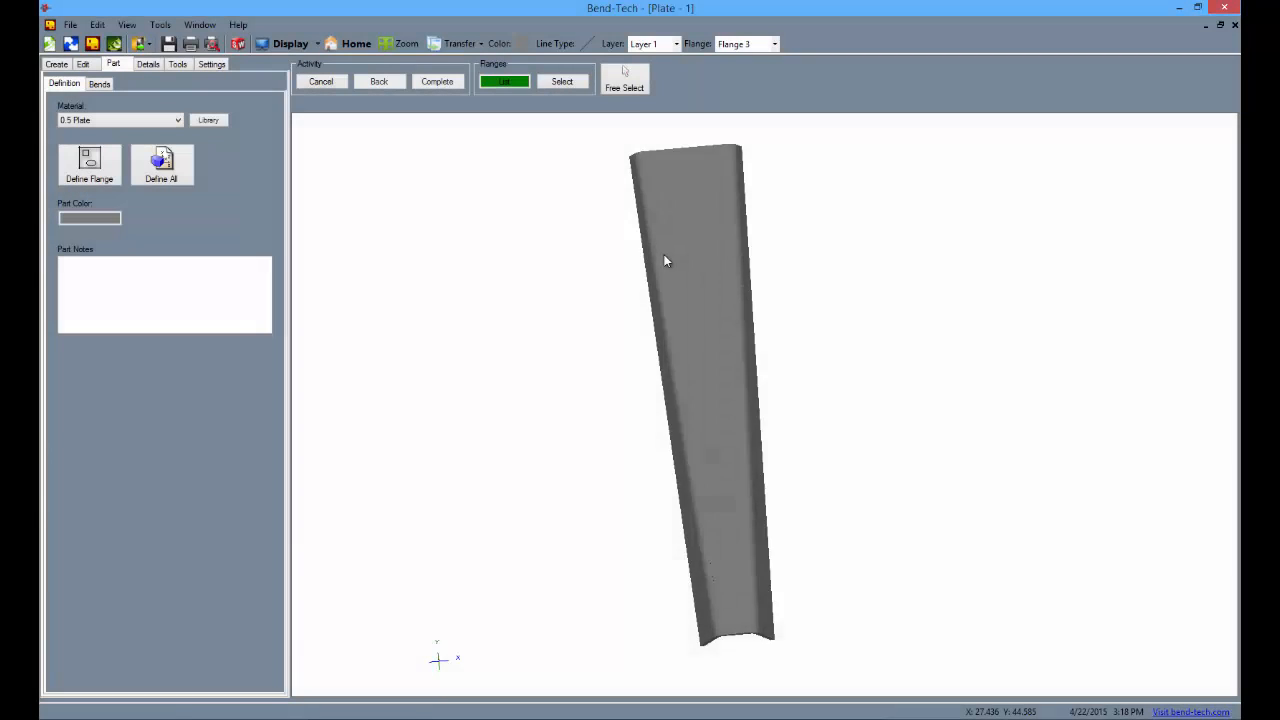
left_click_drag(665, 260, 687, 240)
left_click_drag(688, 476, 696, 533)
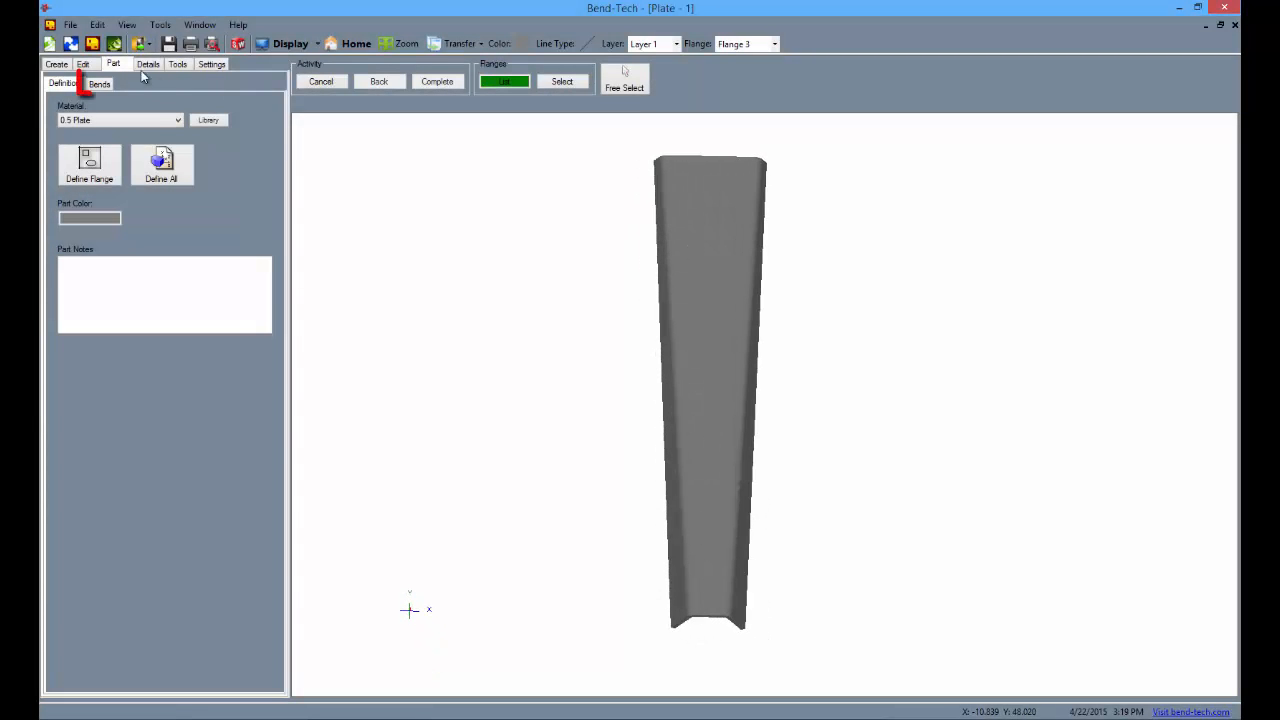
Return to design mode and add a bend on Flange 3's outer edge with direction Up and a flange initial height of 24.0.
left_click(99, 83)
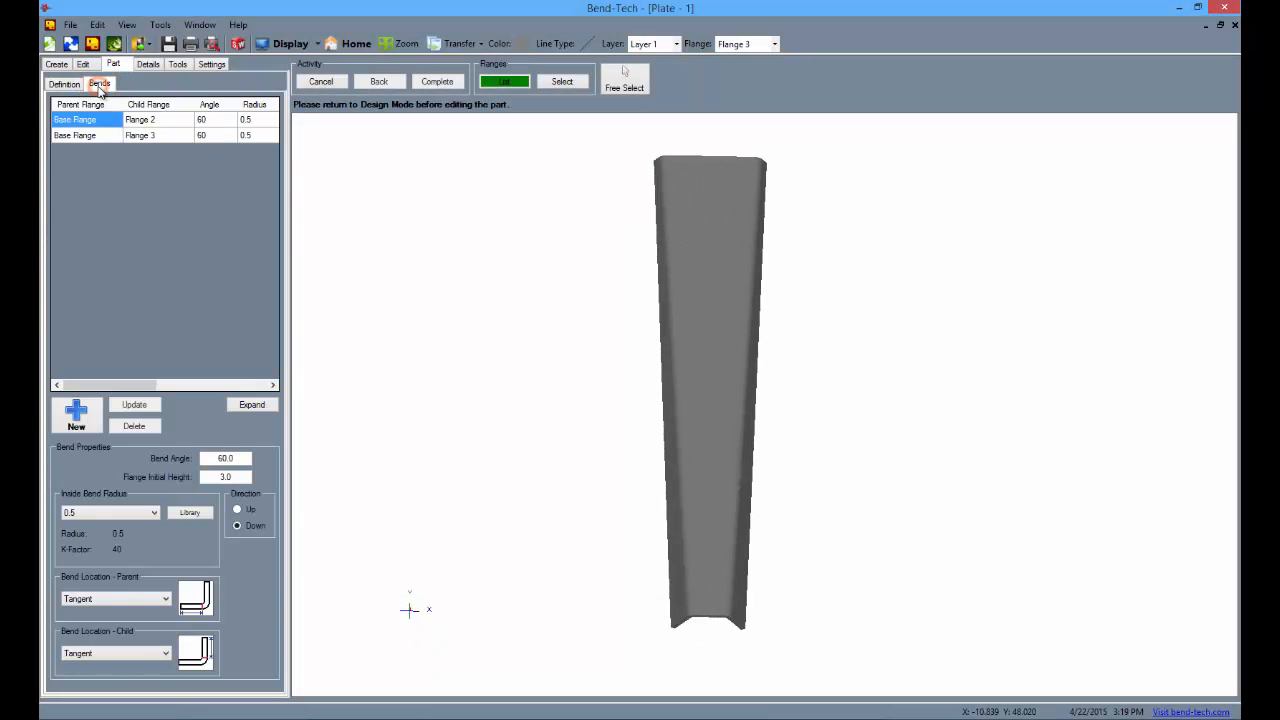
left_click(291, 44)
left_click(317, 62)
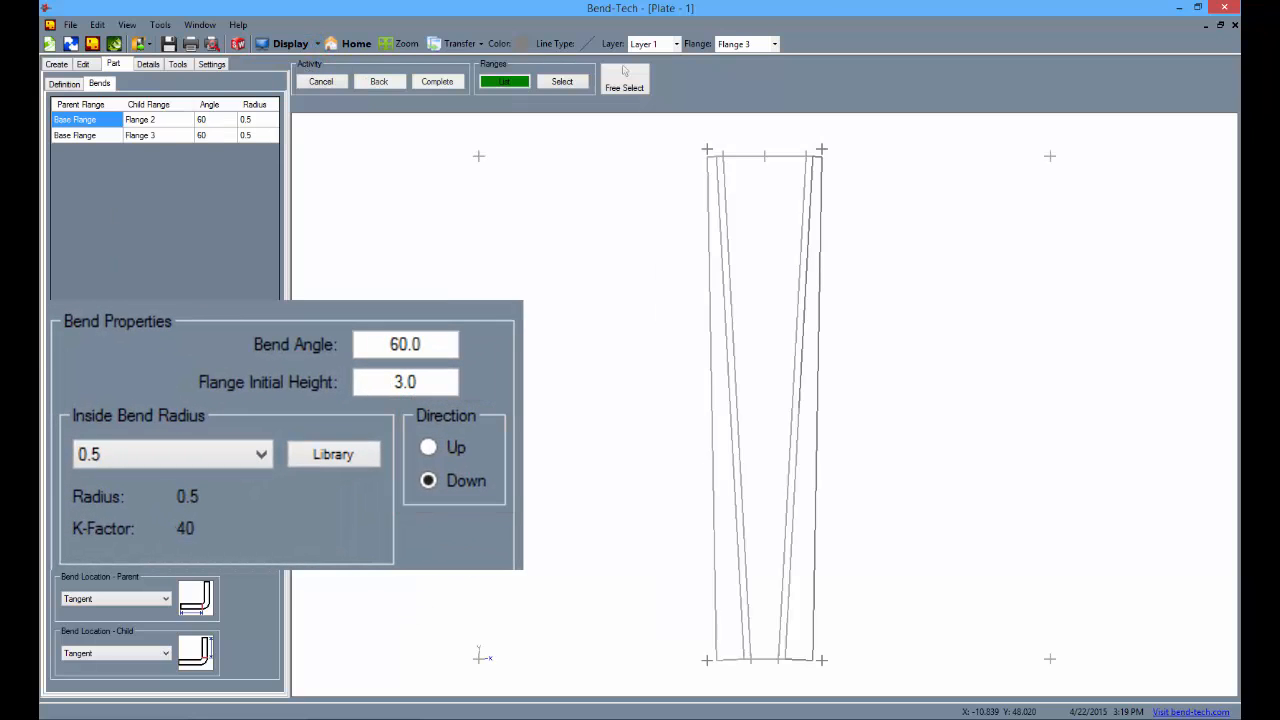
left_click(440, 447)
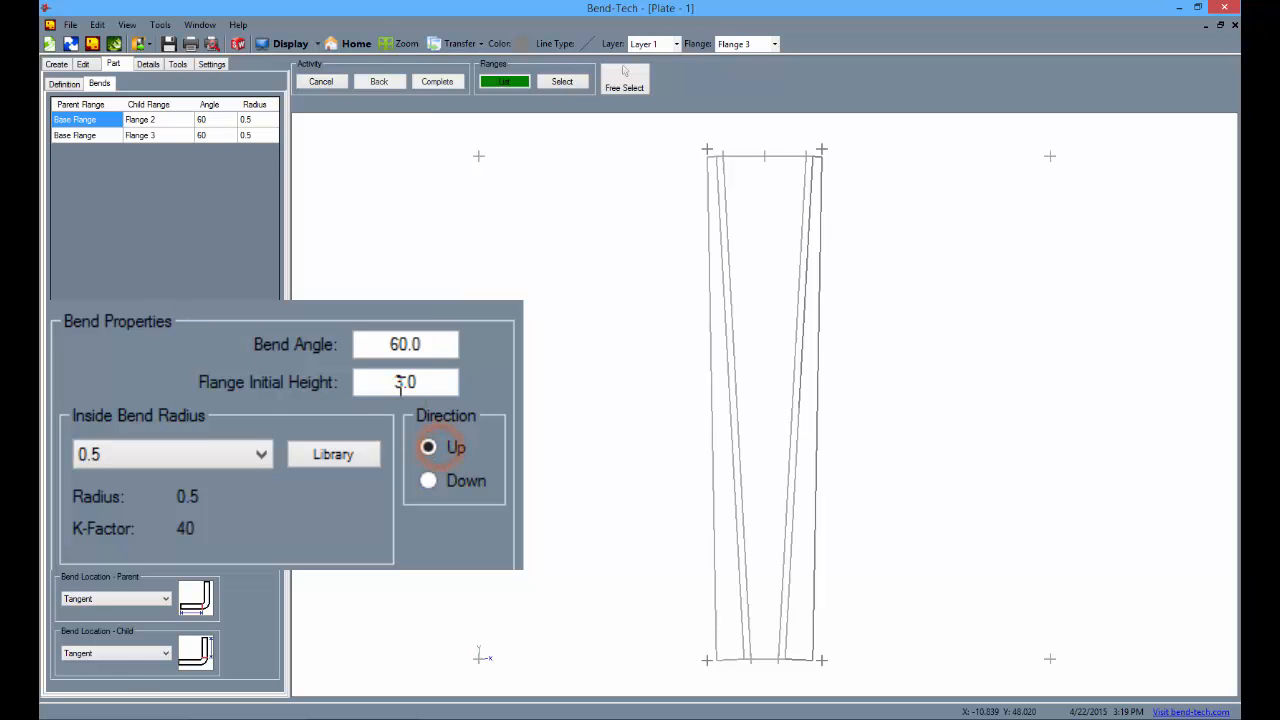
left_click_drag(395, 383, 404, 384)
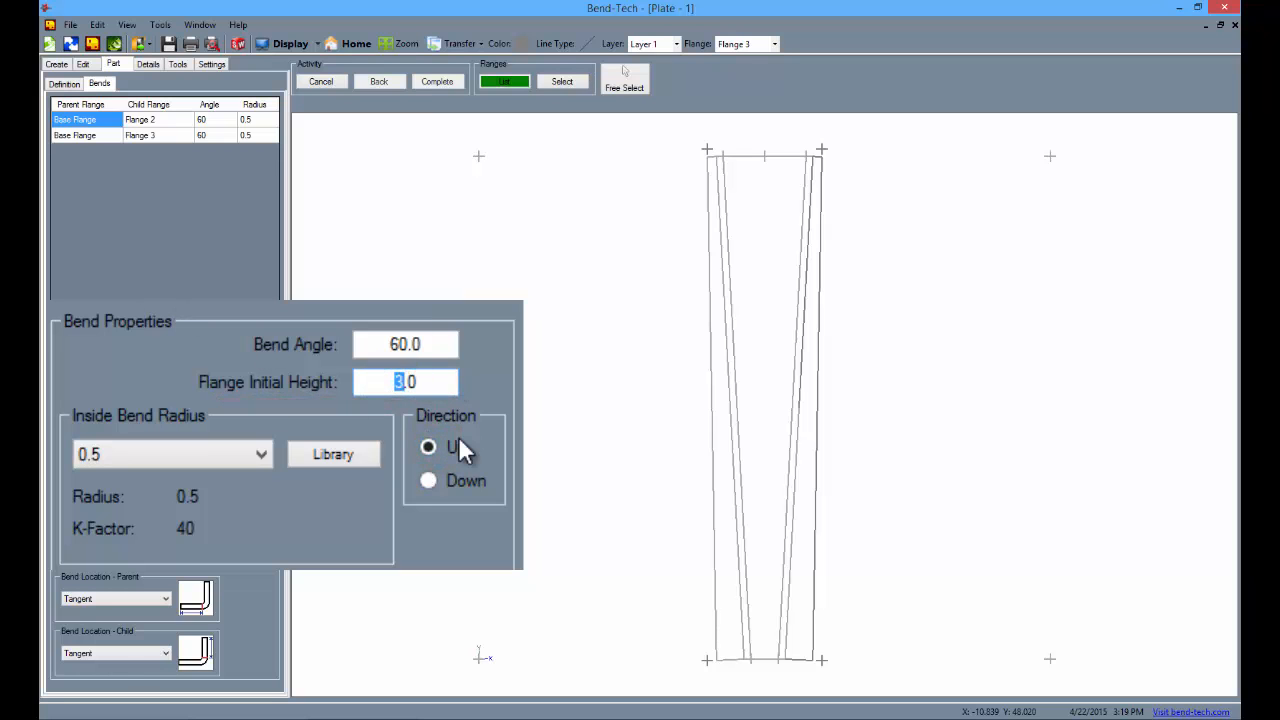
type("24")
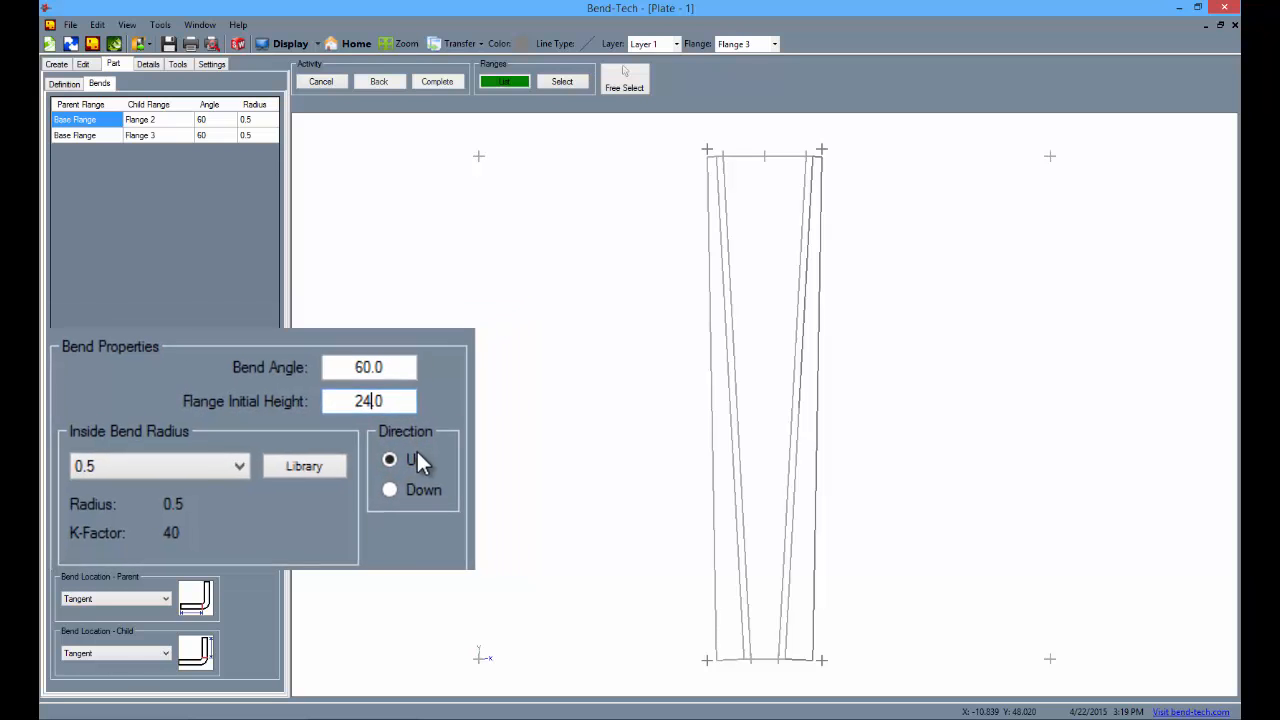
left_click(846, 431)
Add a bend with the same properties on Flange 2's outer edge and define all flanges of the part.
left_click(696, 398)
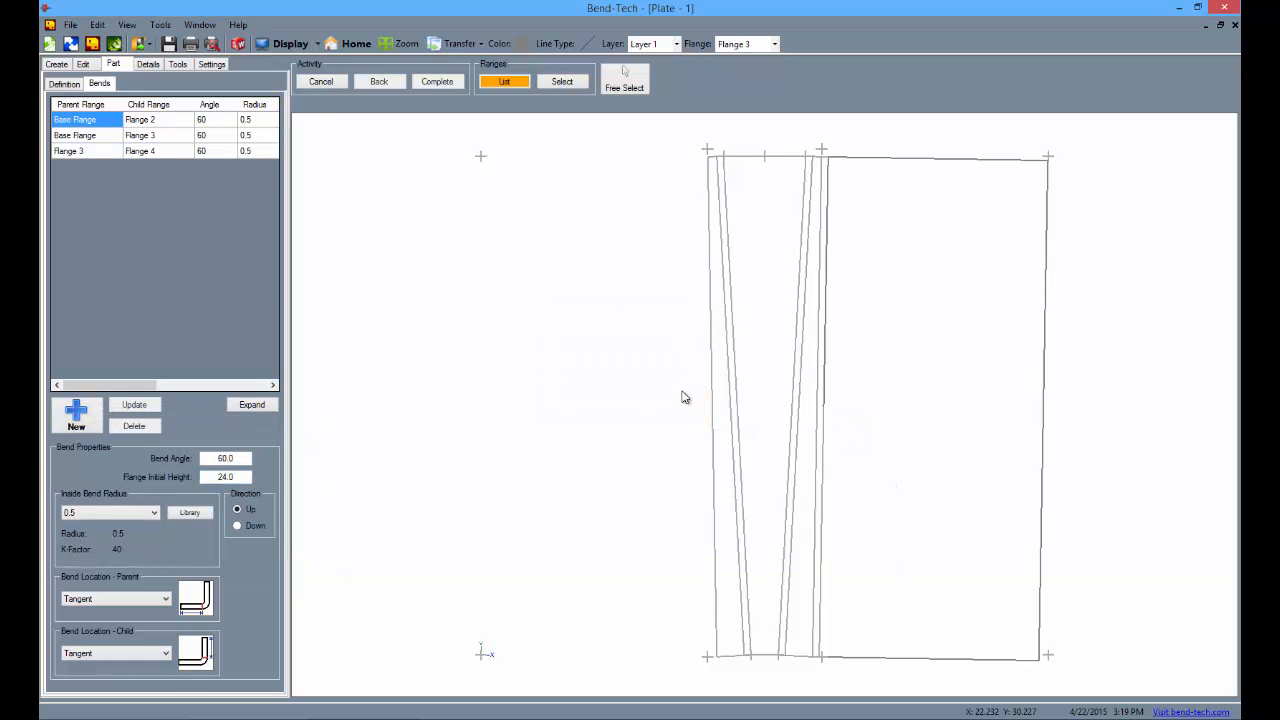
left_click(677, 437)
left_click(680, 397)
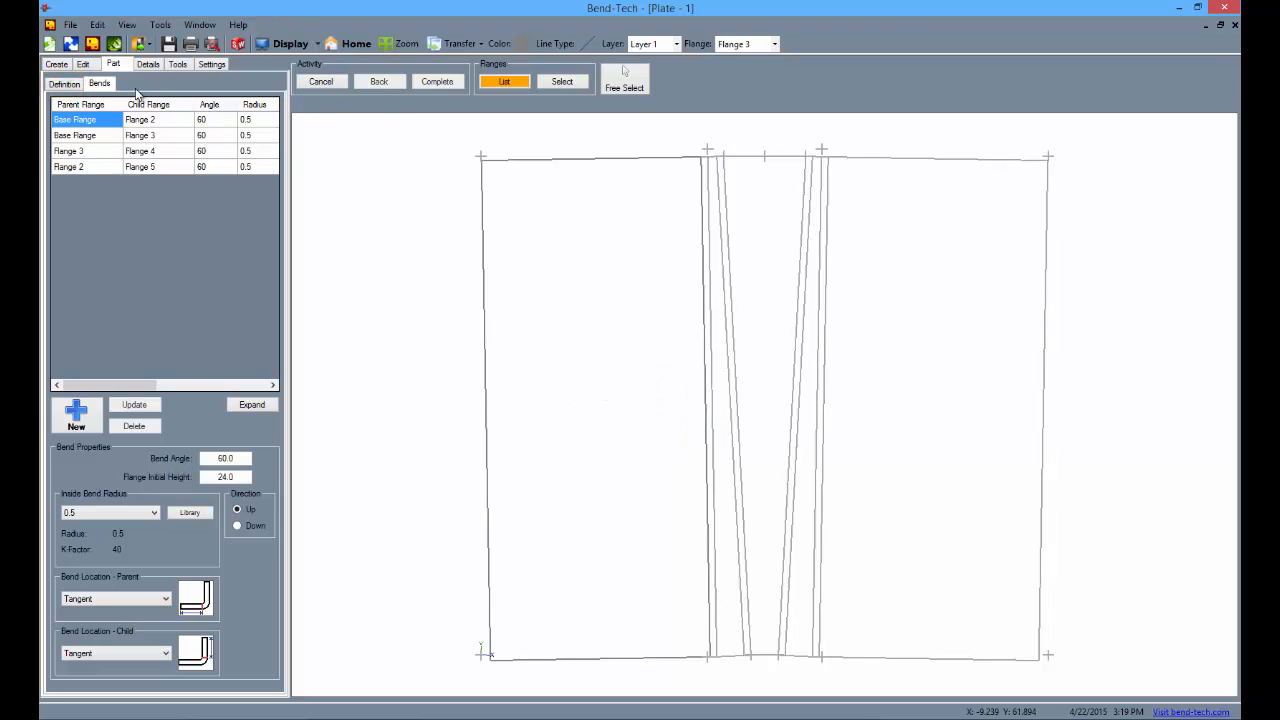
left_click(64, 84)
left_click(161, 163)
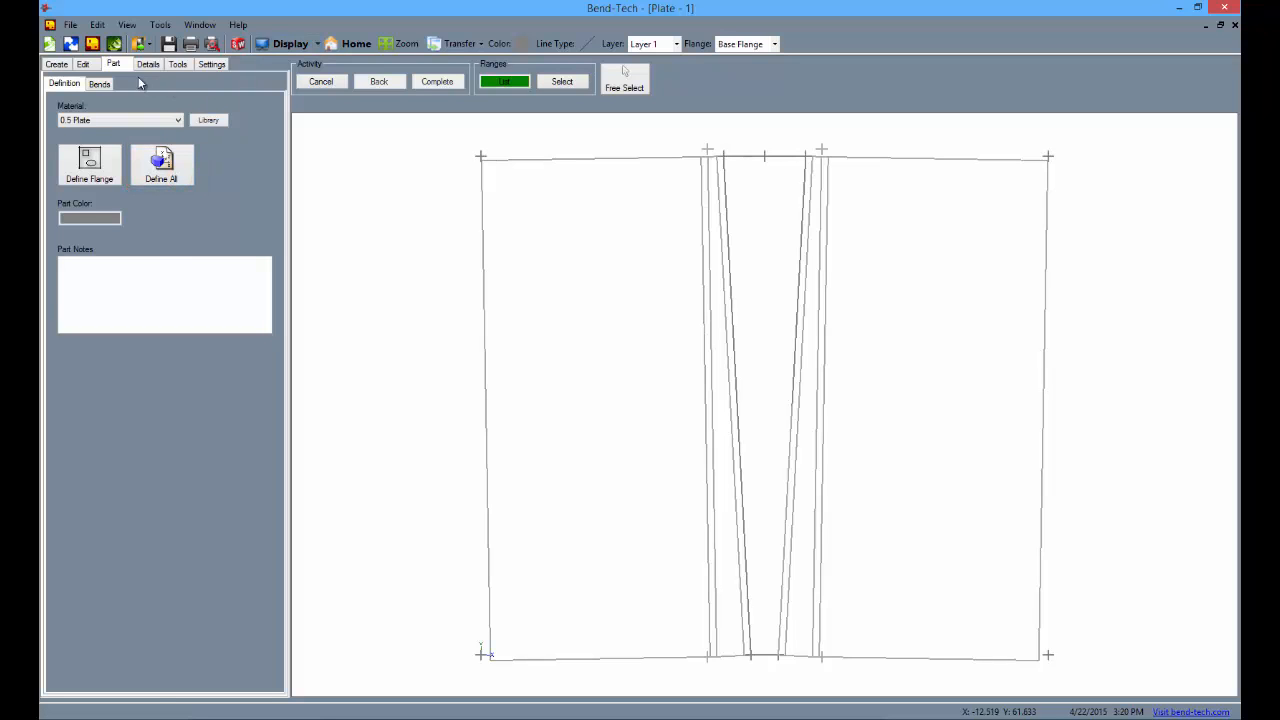
Round Flange 4's upper outer corner with an auto-trimmed fillet arc of radius .5.
left_click(57, 65)
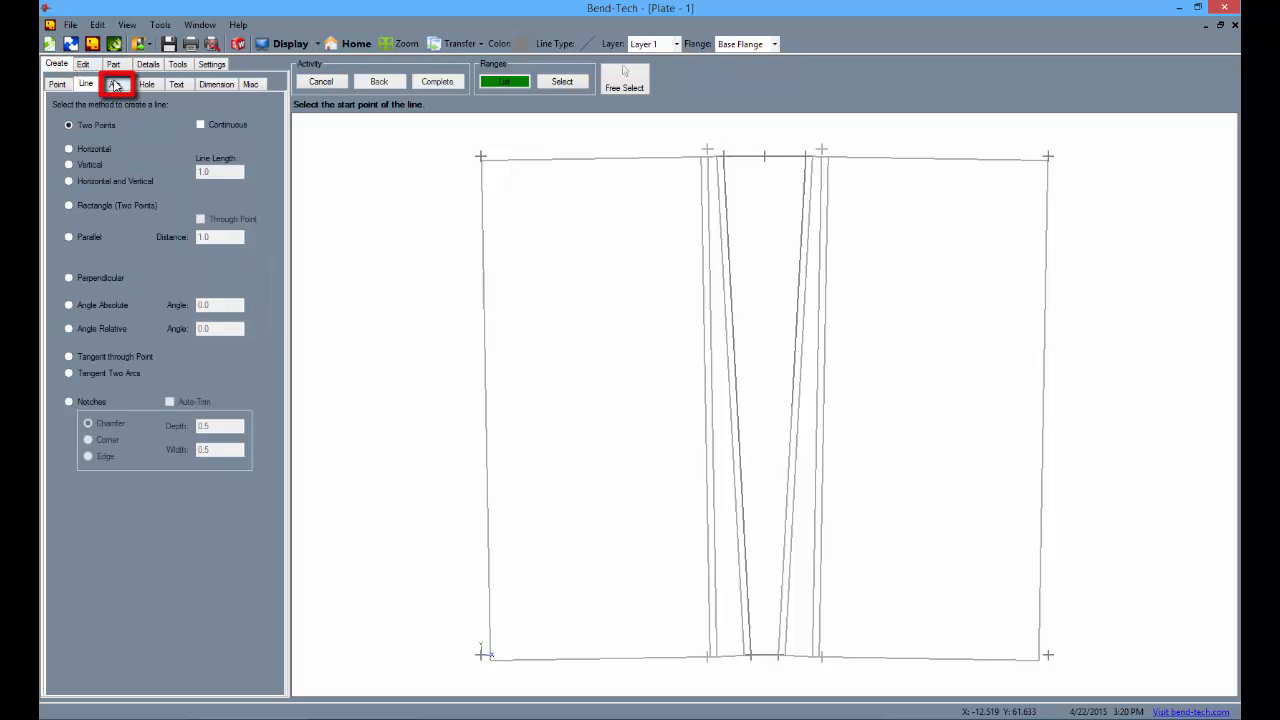
left_click(116, 85)
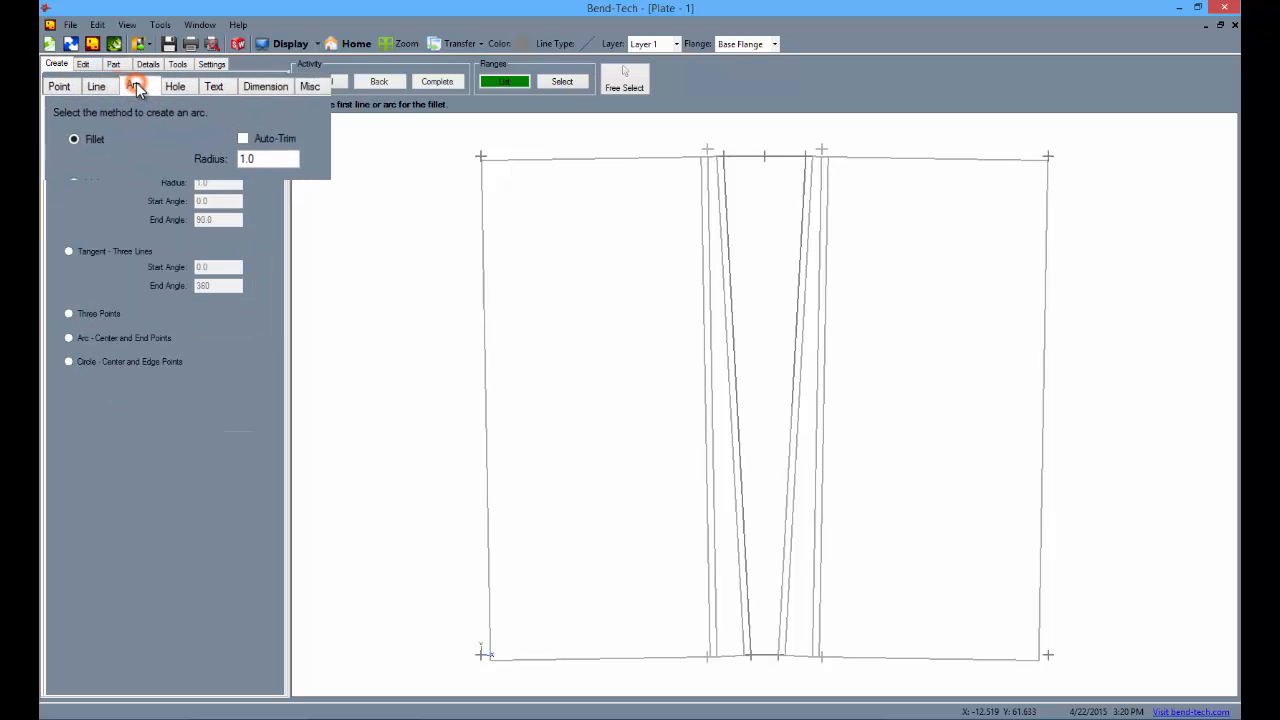
left_click(348, 172)
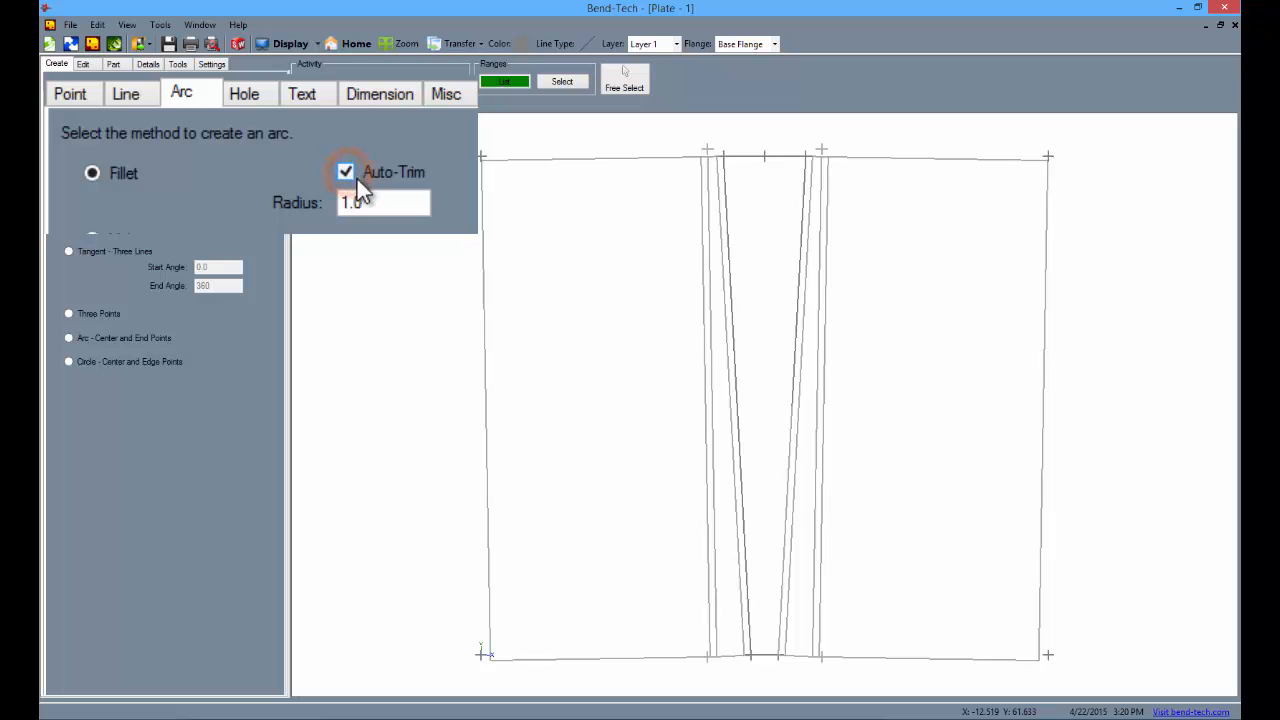
double_click(354, 203)
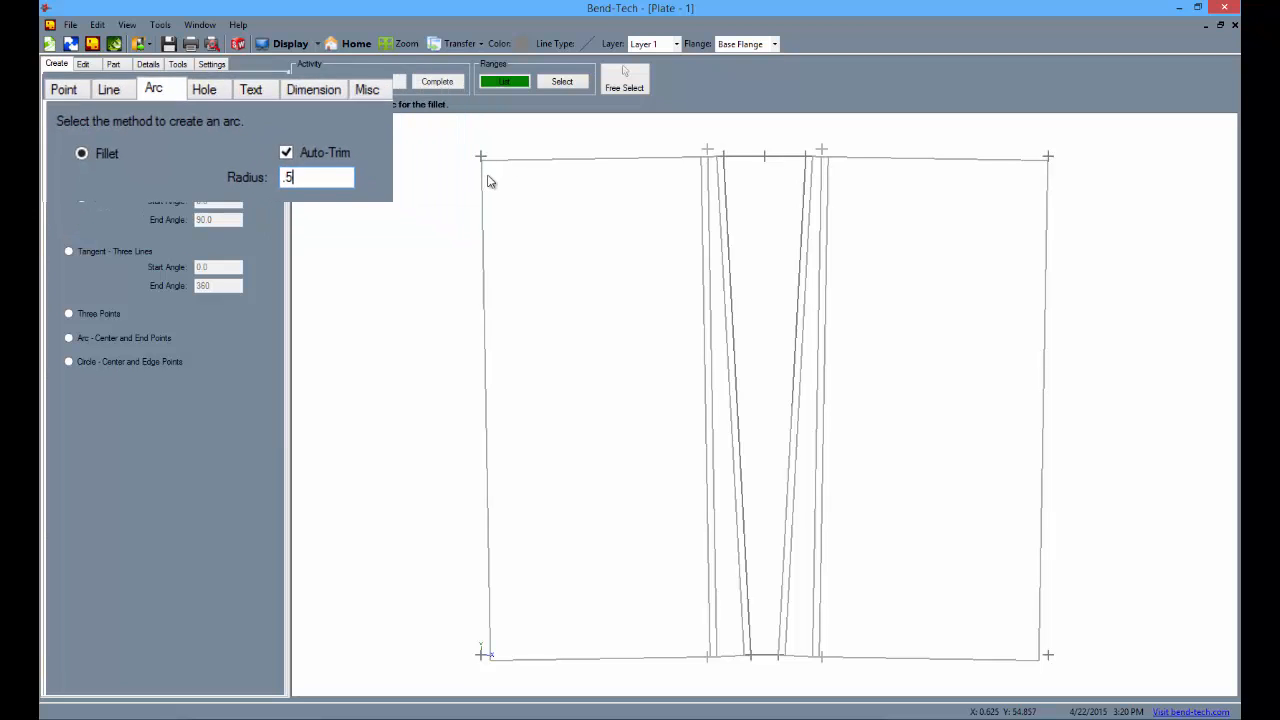
scroll(488, 176, "down", 2)
left_click(517, 85)
left_click(508, 157)
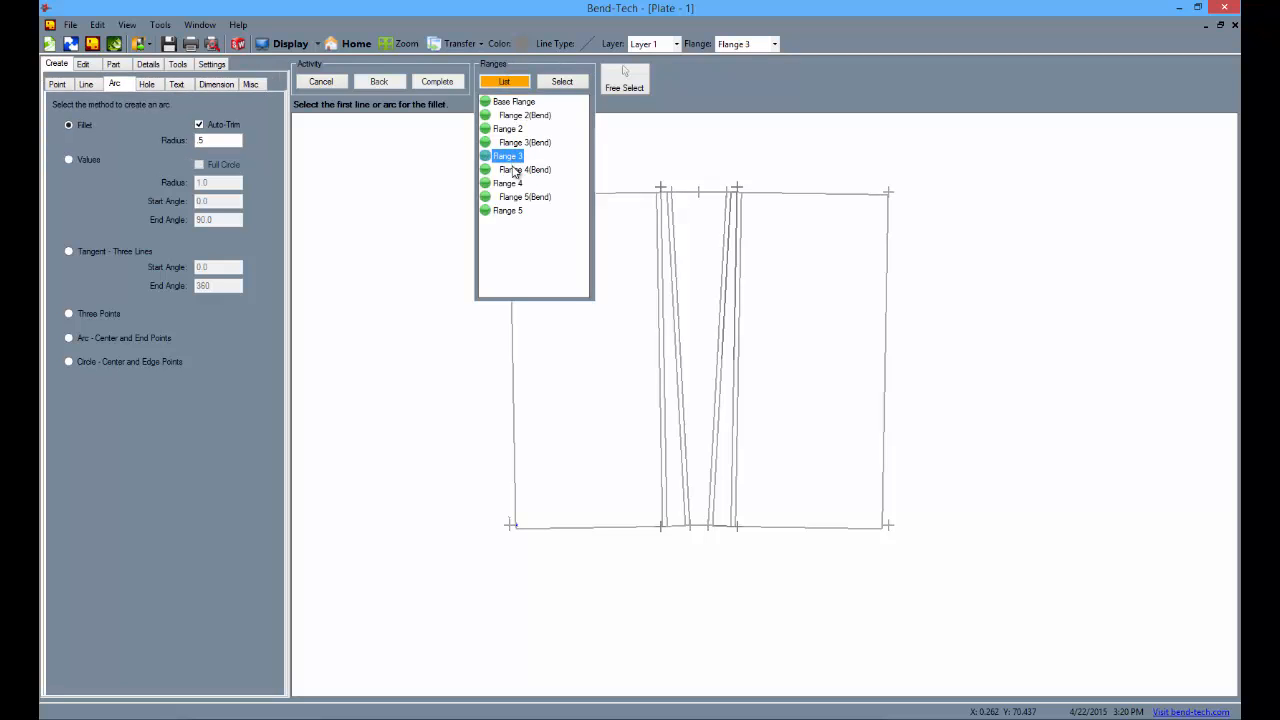
left_click(508, 184)
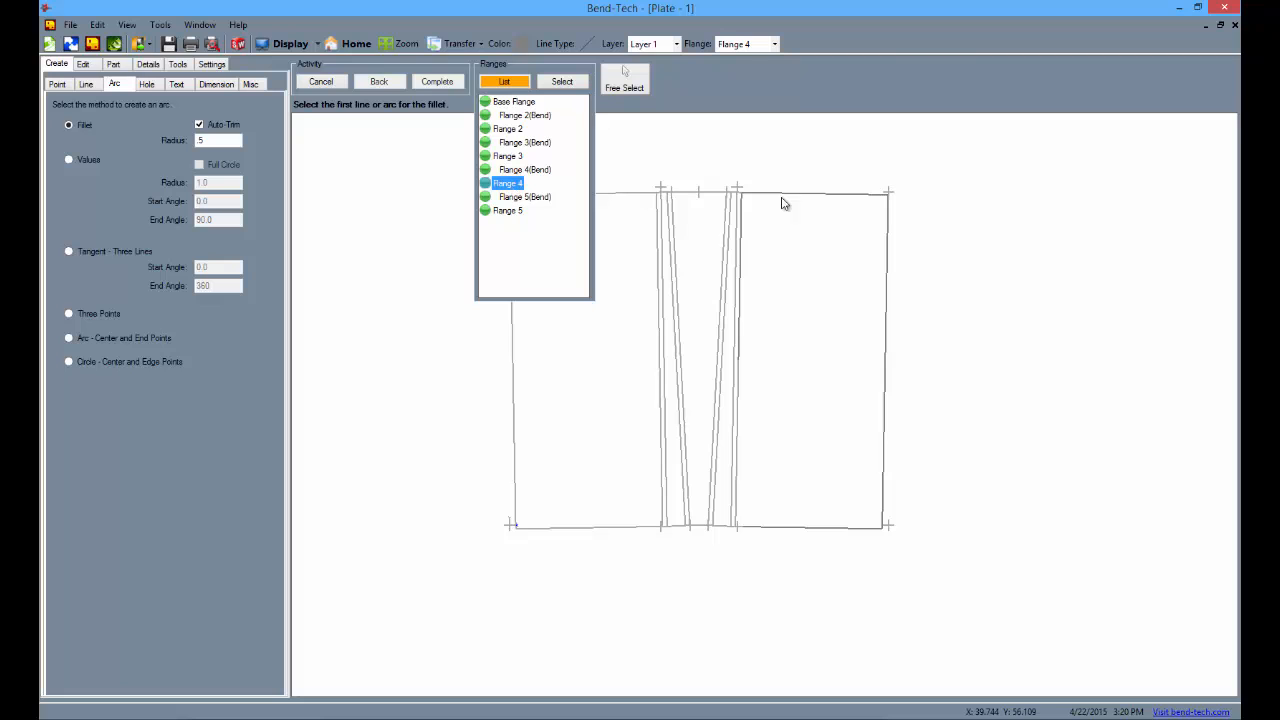
left_click(866, 194)
left_click(886, 206)
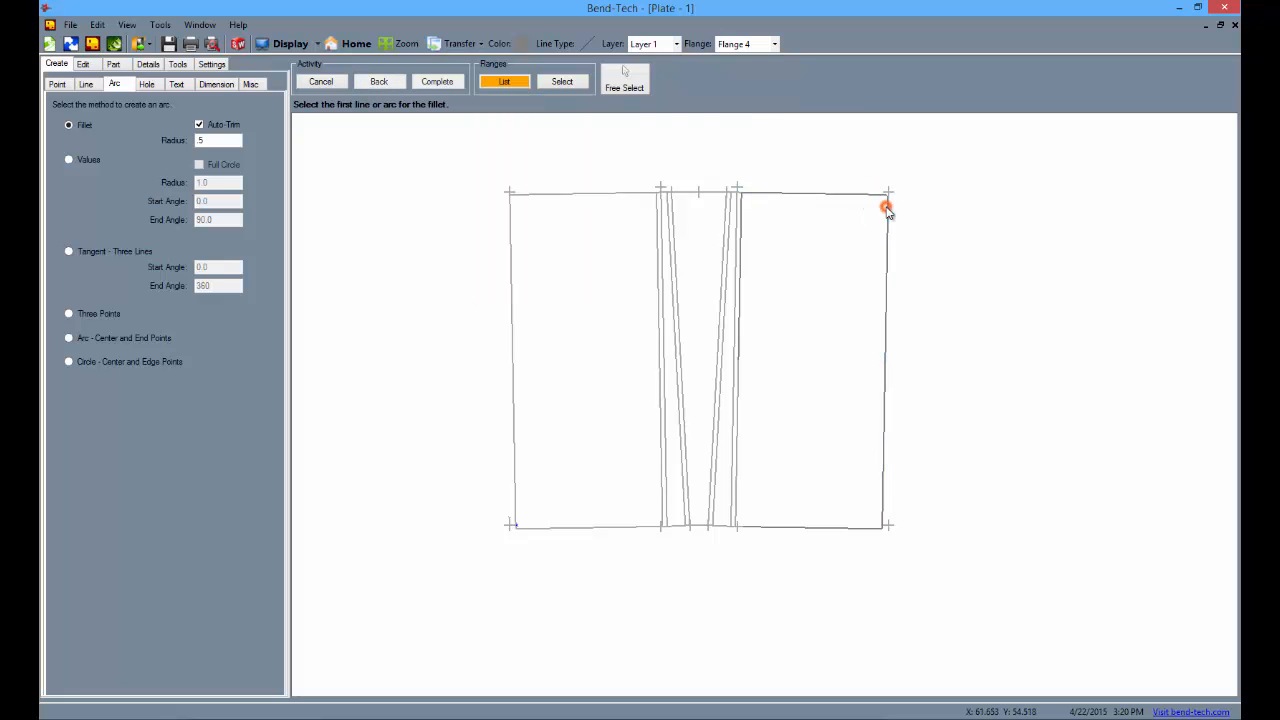
Round Flange 5's upper outer corner with an auto-trimmed fillet of radius .5 and define all flanges.
left_click(505, 82)
left_click(509, 210)
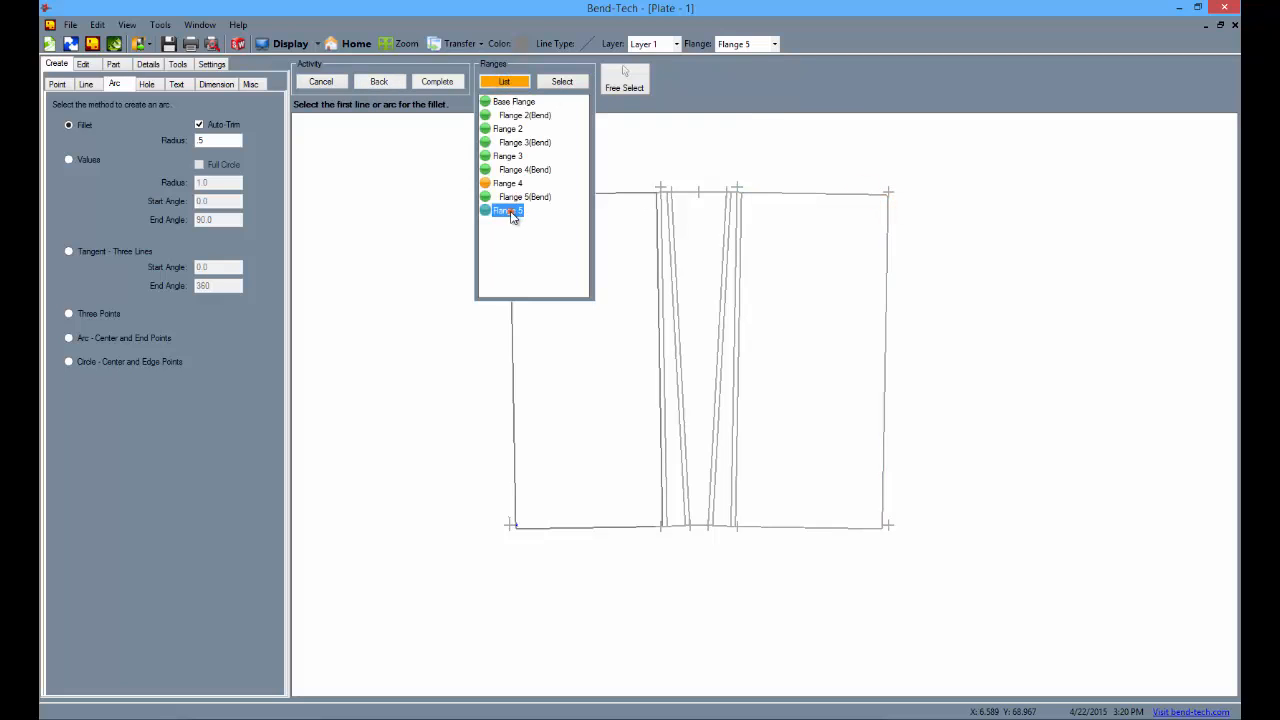
left_click(514, 322)
left_click(533, 193)
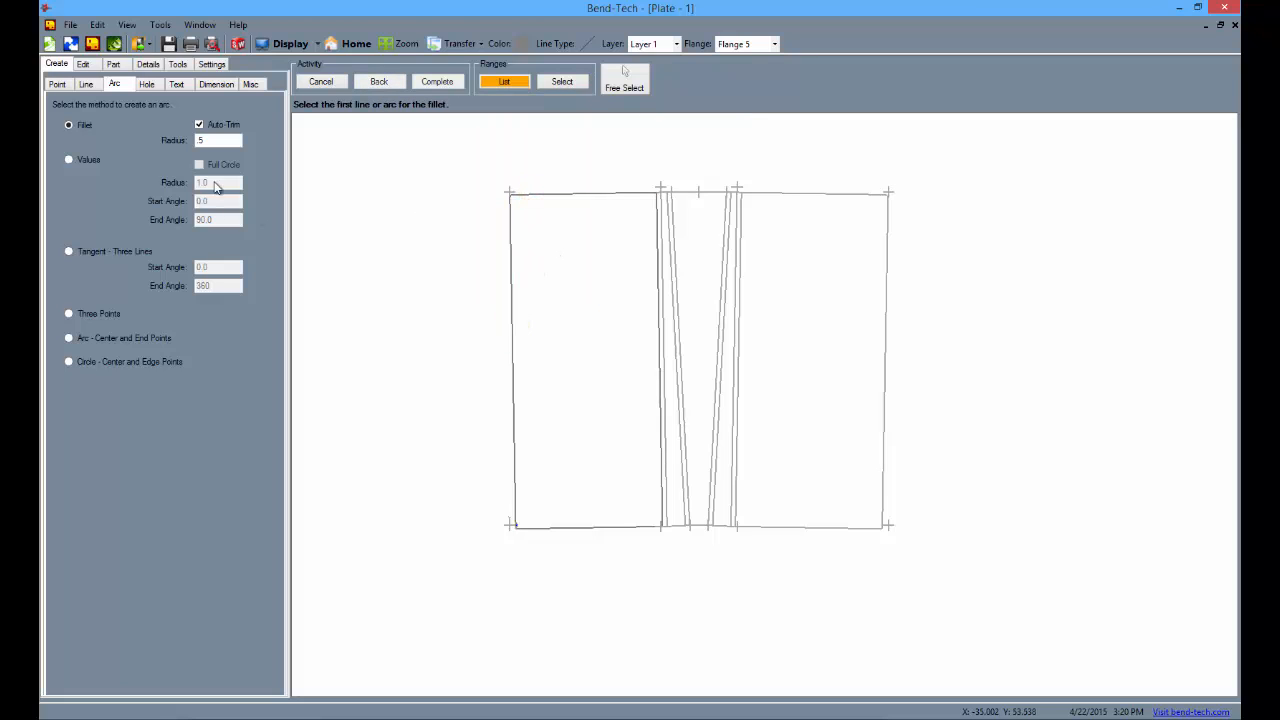
left_click(114, 64)
left_click(88, 176)
left_click(162, 170)
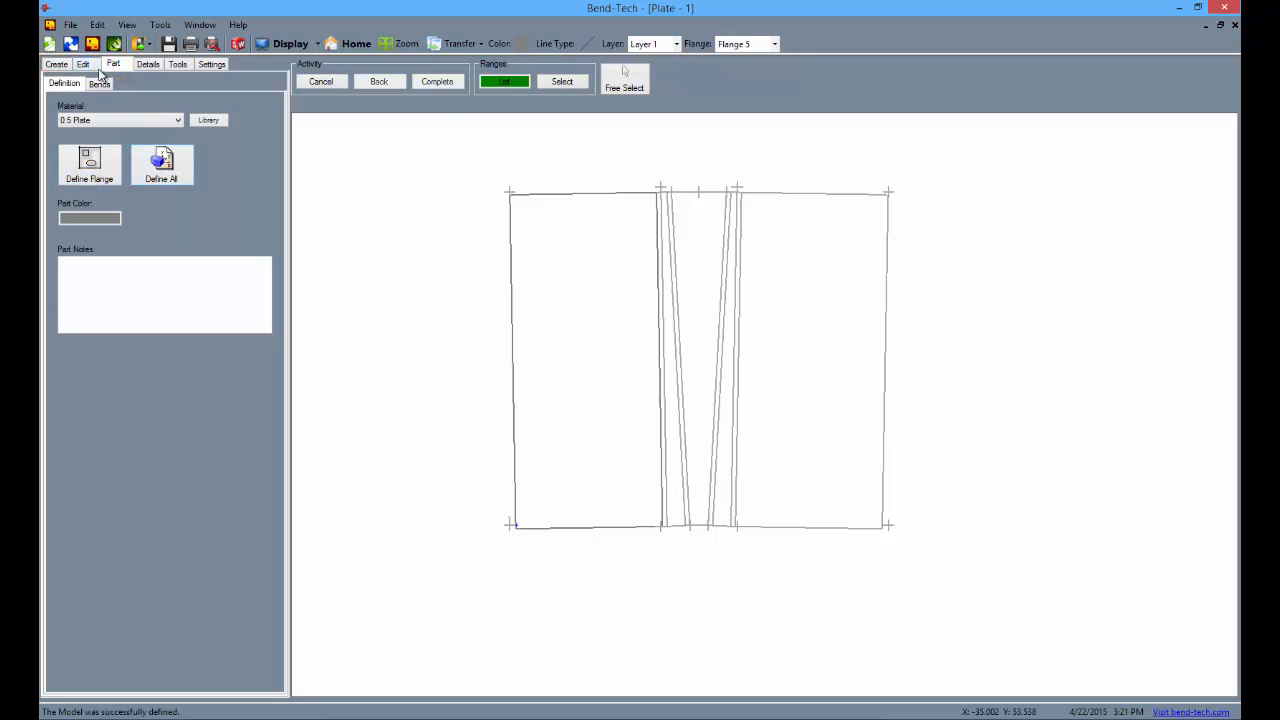
Round Flange 5's lower outer corner with an auto-trimmed fillet arc of radius 3.
left_click(57, 64)
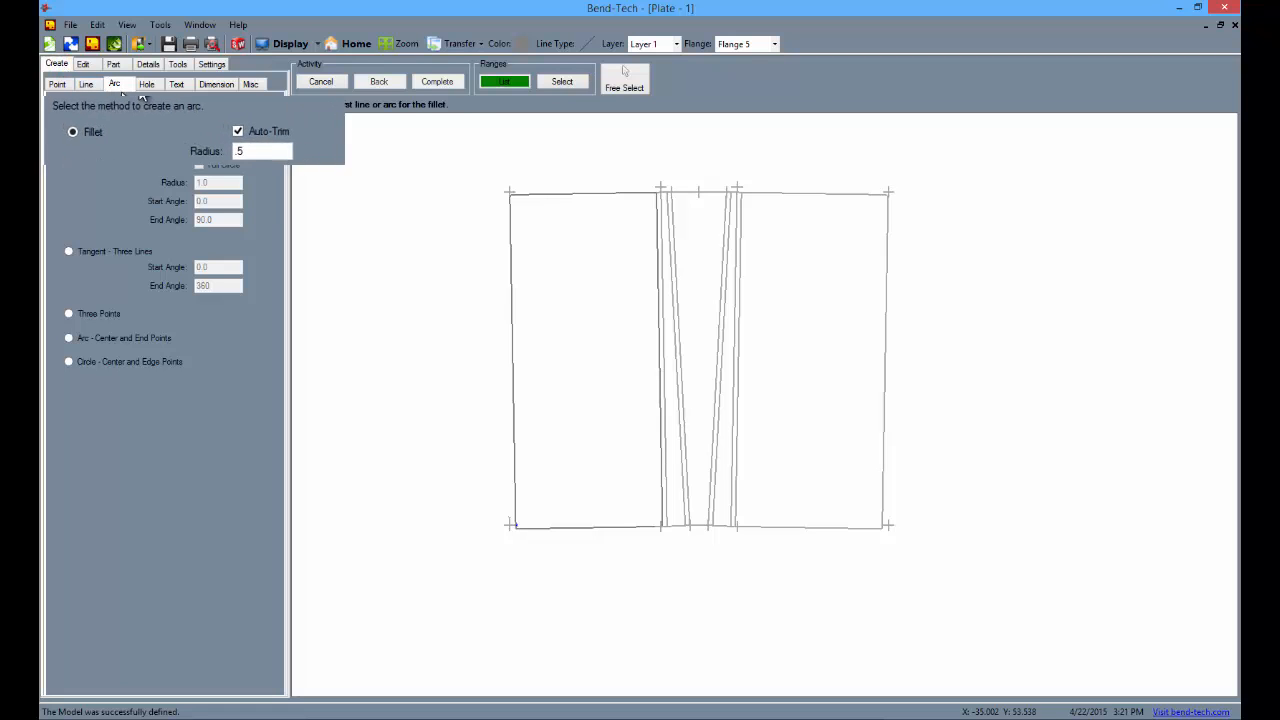
double_click(357, 178)
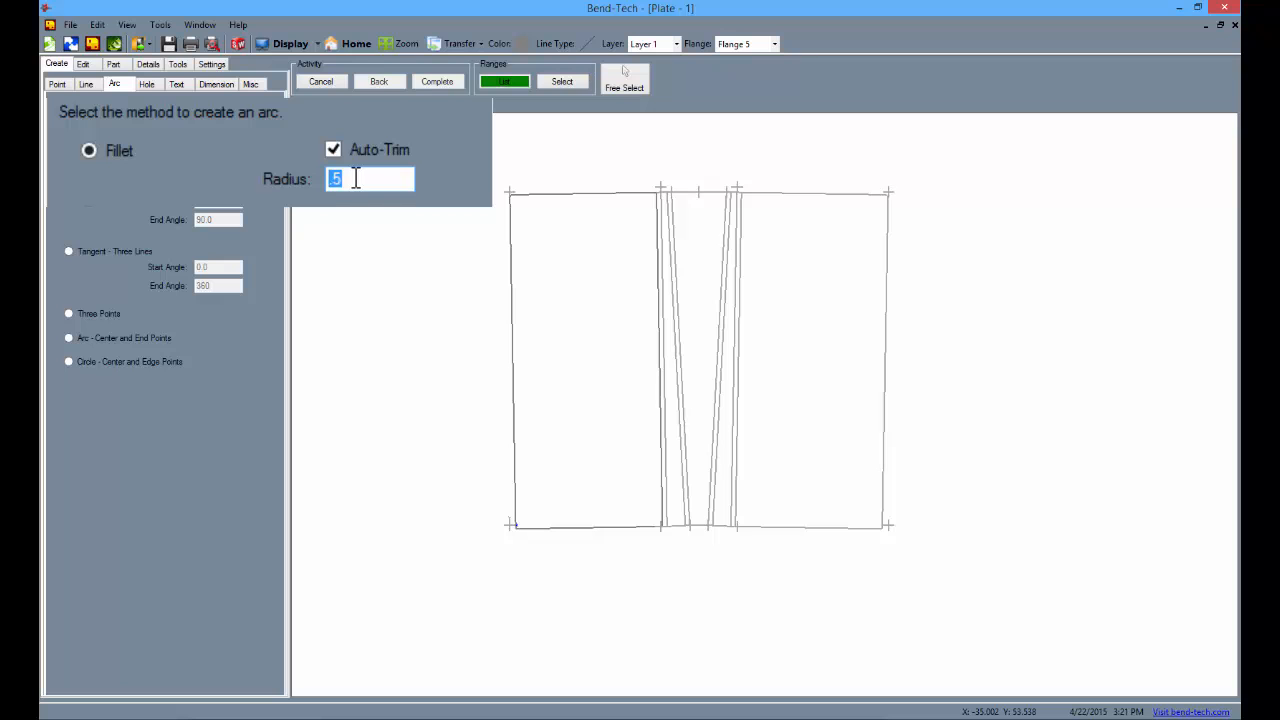
type("3")
left_click(516, 490)
left_click(548, 528)
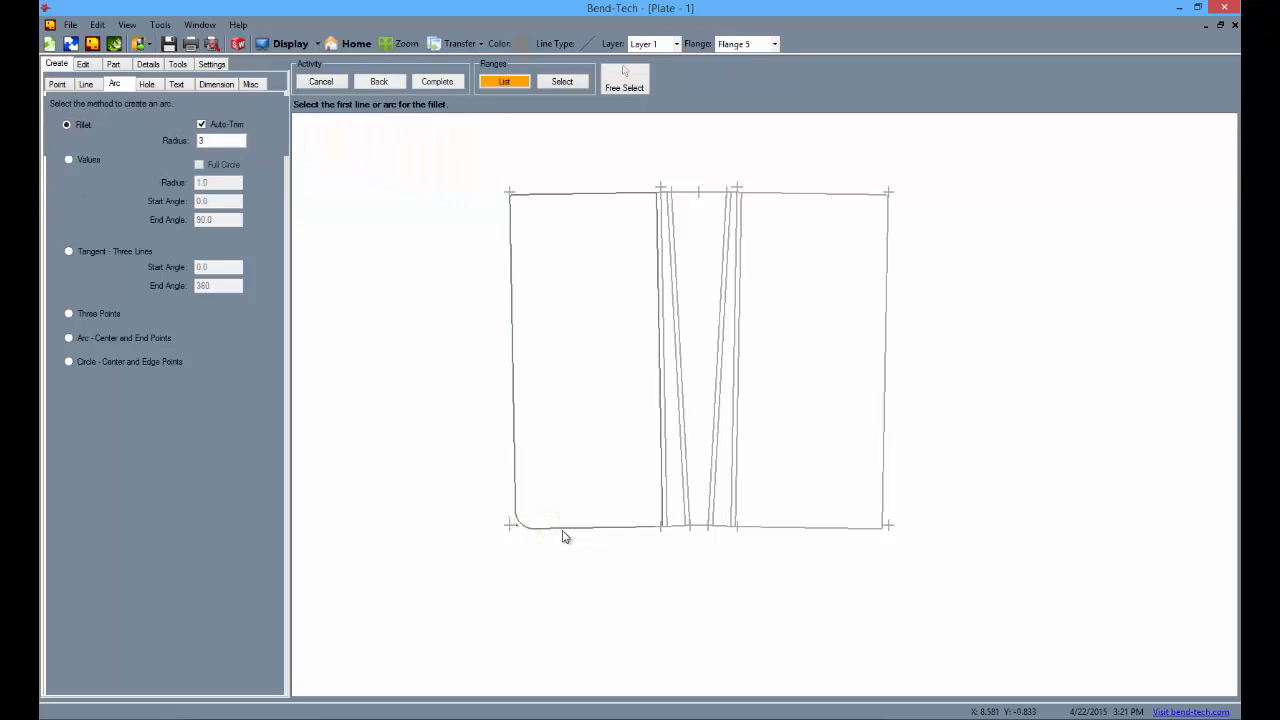
Round Flange 4's lower outer corner with the same radius 3 fillet and define all flanges of the part.
left_click(497, 86)
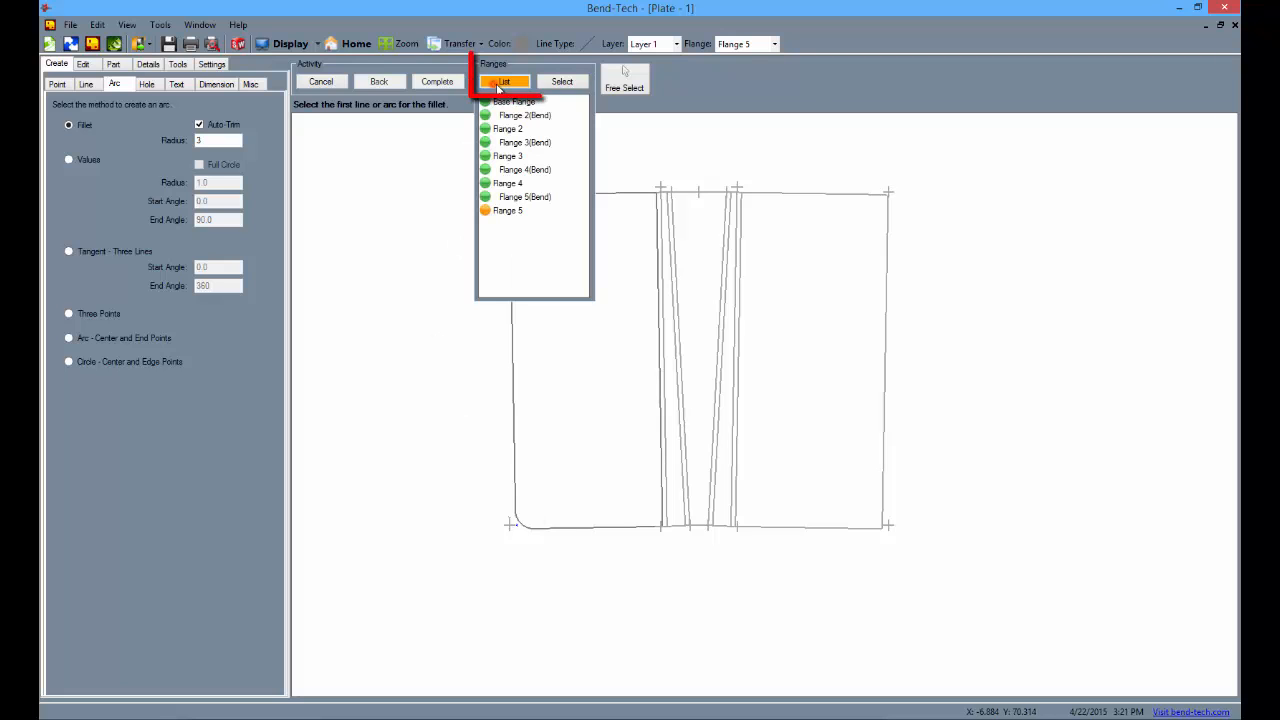
left_click(507, 183)
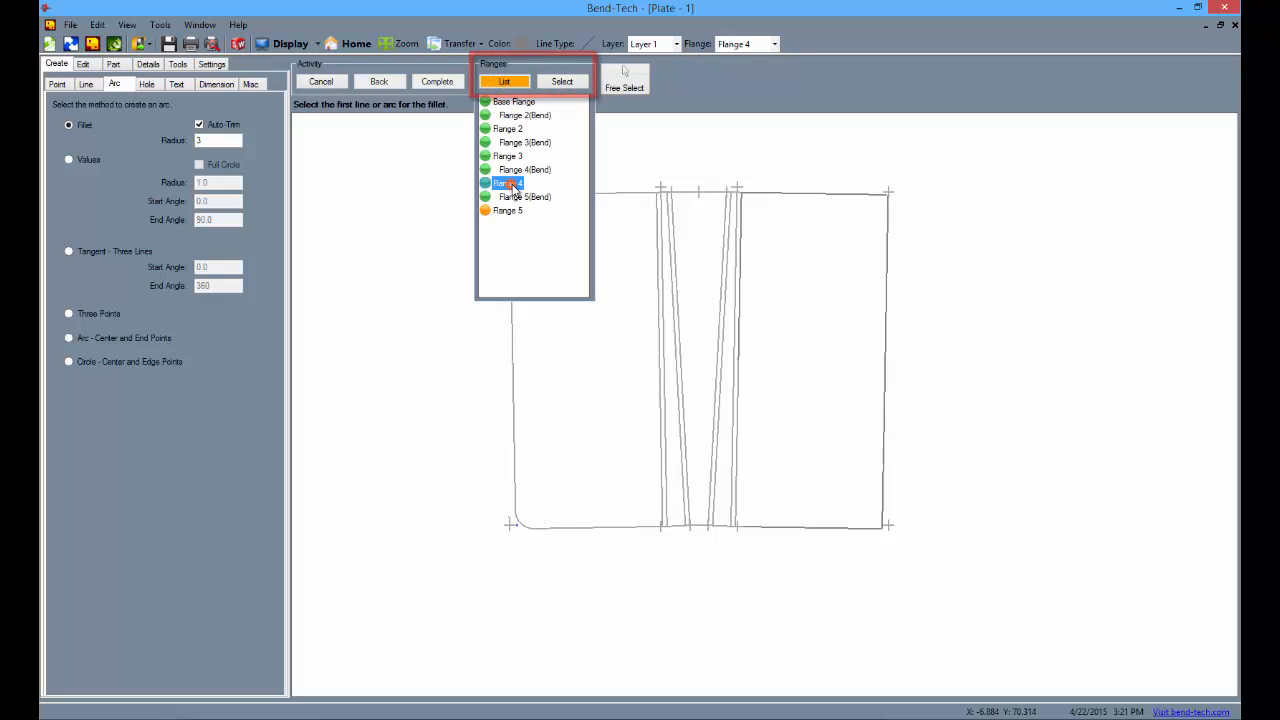
left_click(840, 527)
left_click(883, 497)
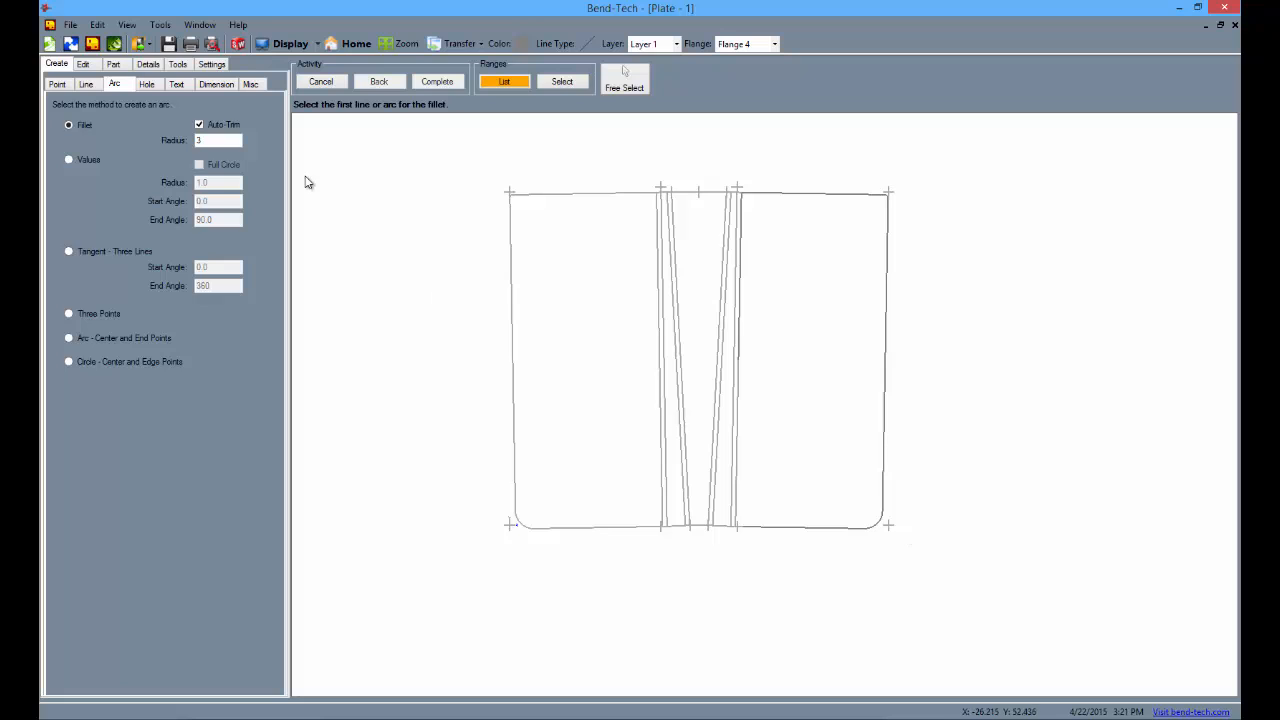
left_click(114, 64)
left_click(165, 172)
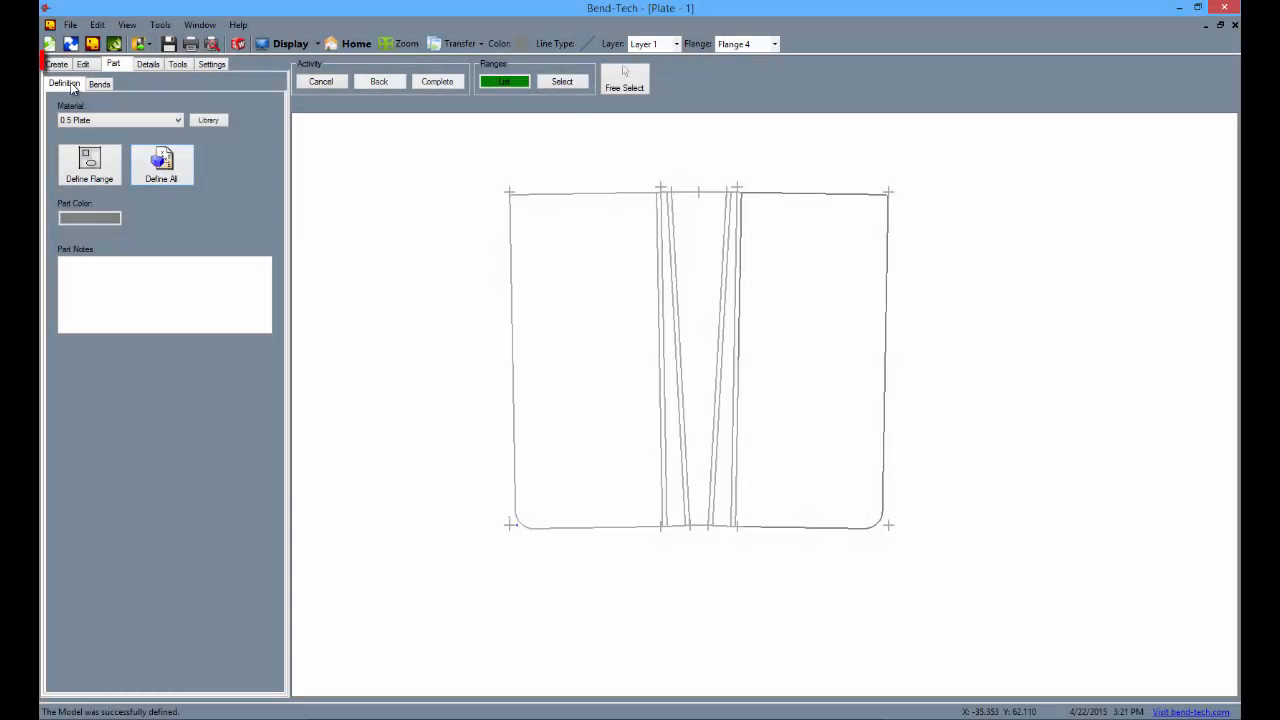
Set up bend stitching along a selected line with an incremental layout, 17 bridges and a spacing of 2.5.
left_click(57, 64)
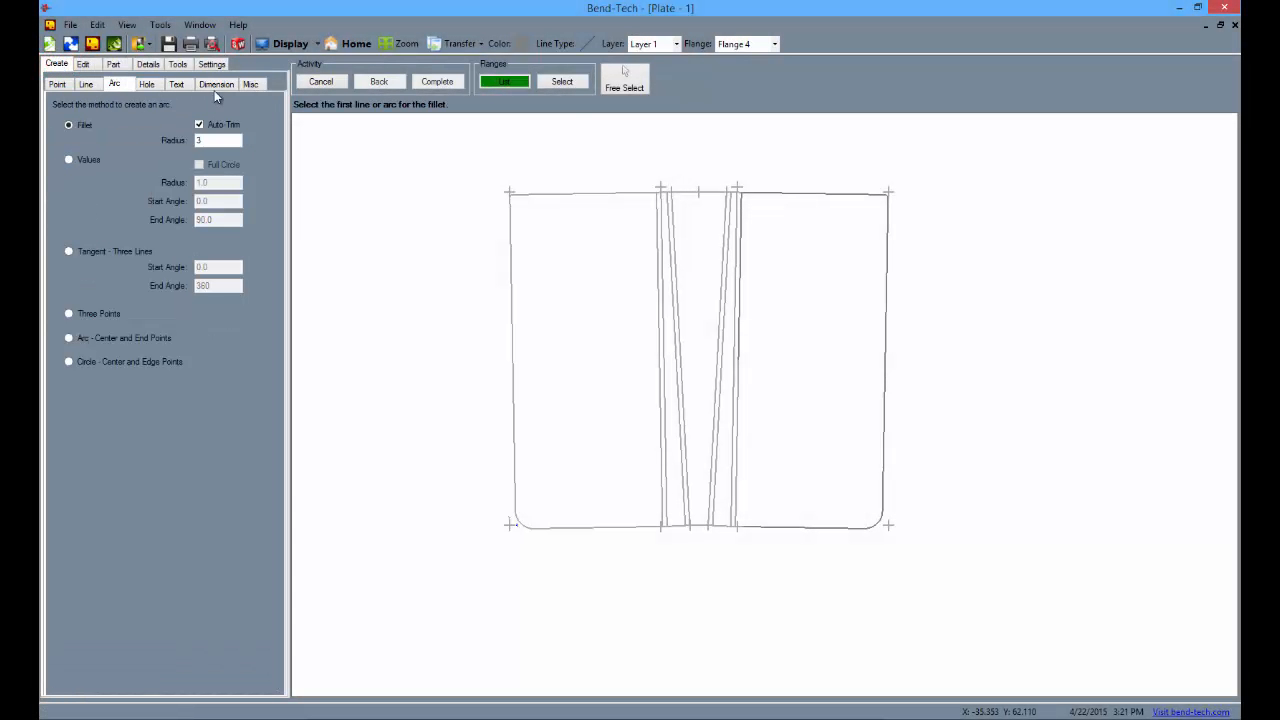
left_click(249, 84)
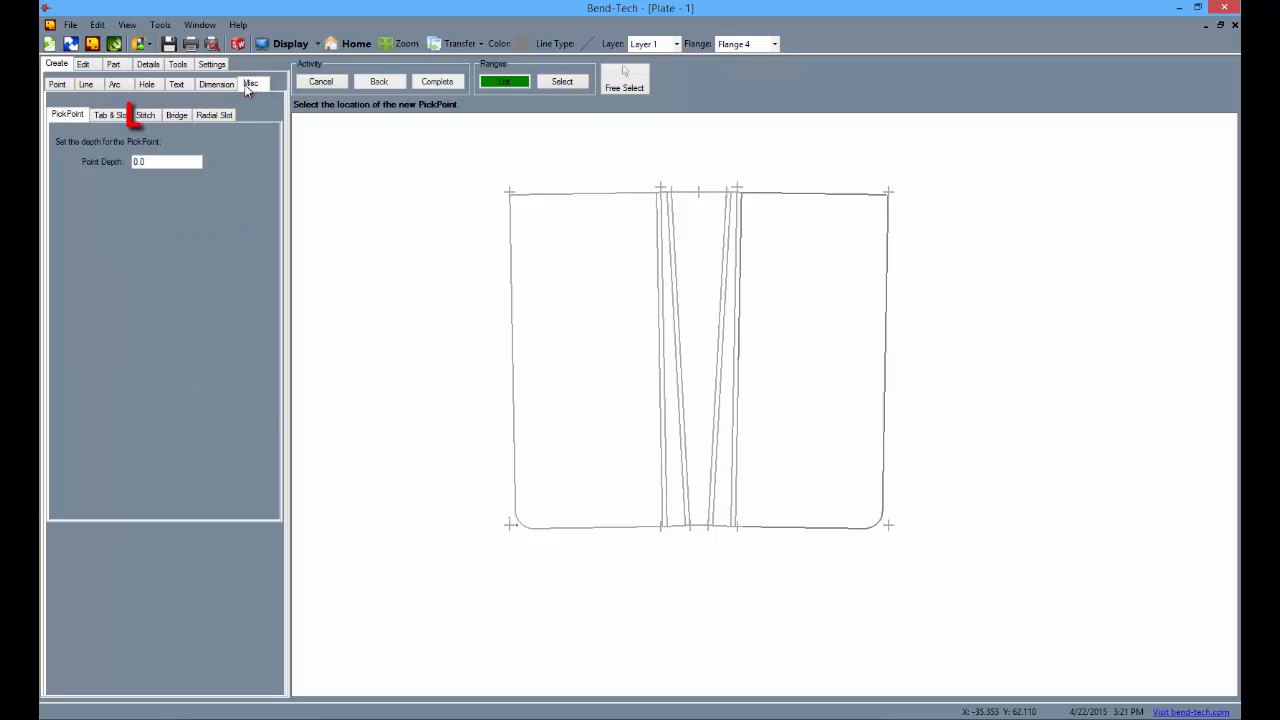
left_click(145, 115)
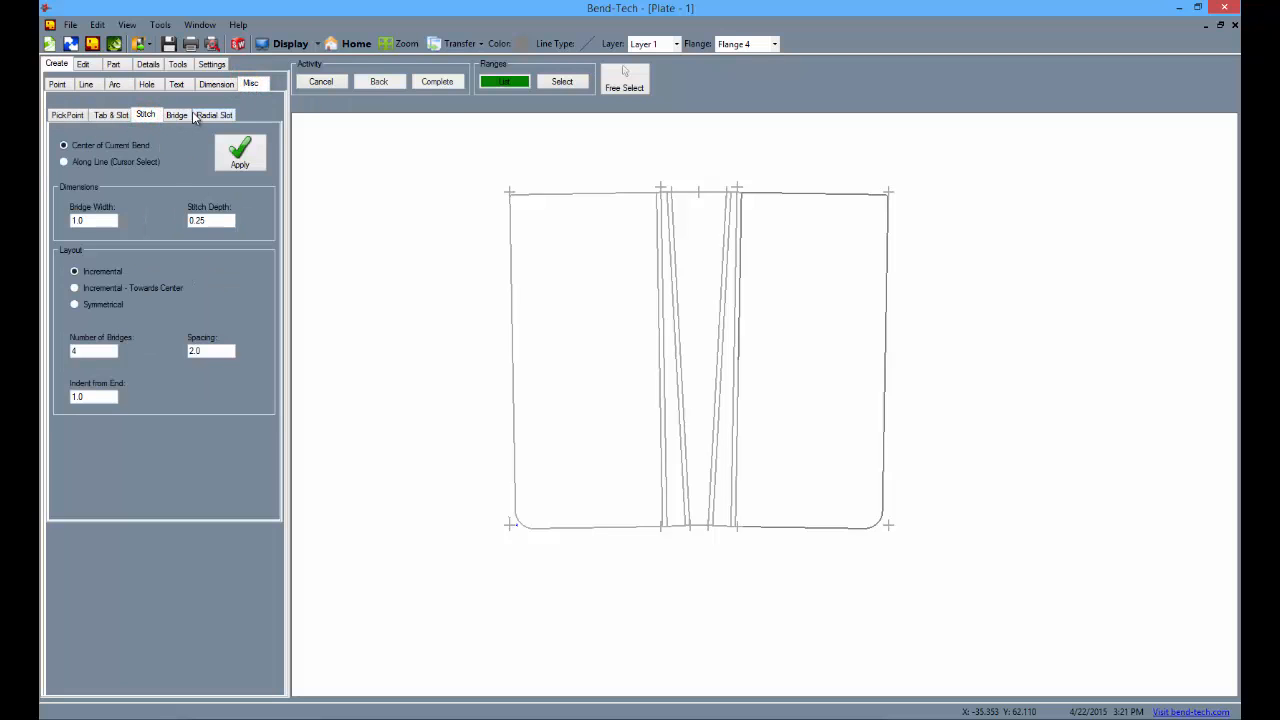
left_click(120, 164)
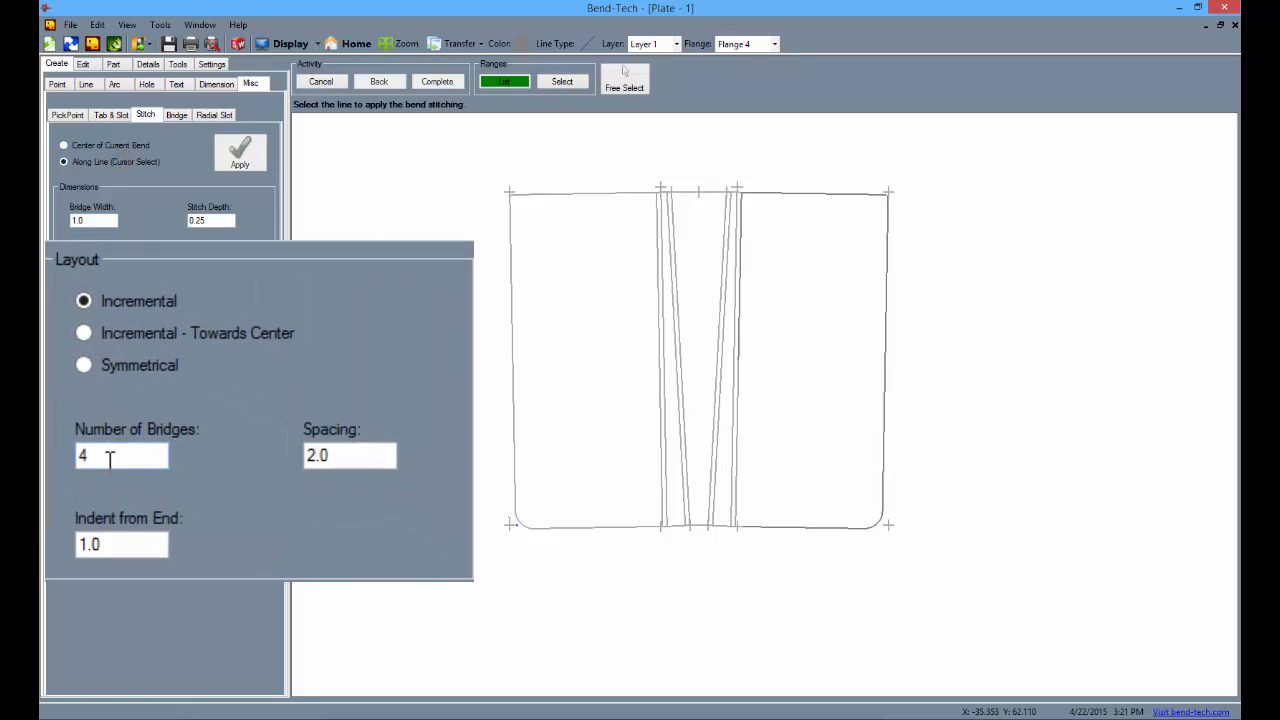
double_click(108, 456)
type("17")
left_click(318, 456)
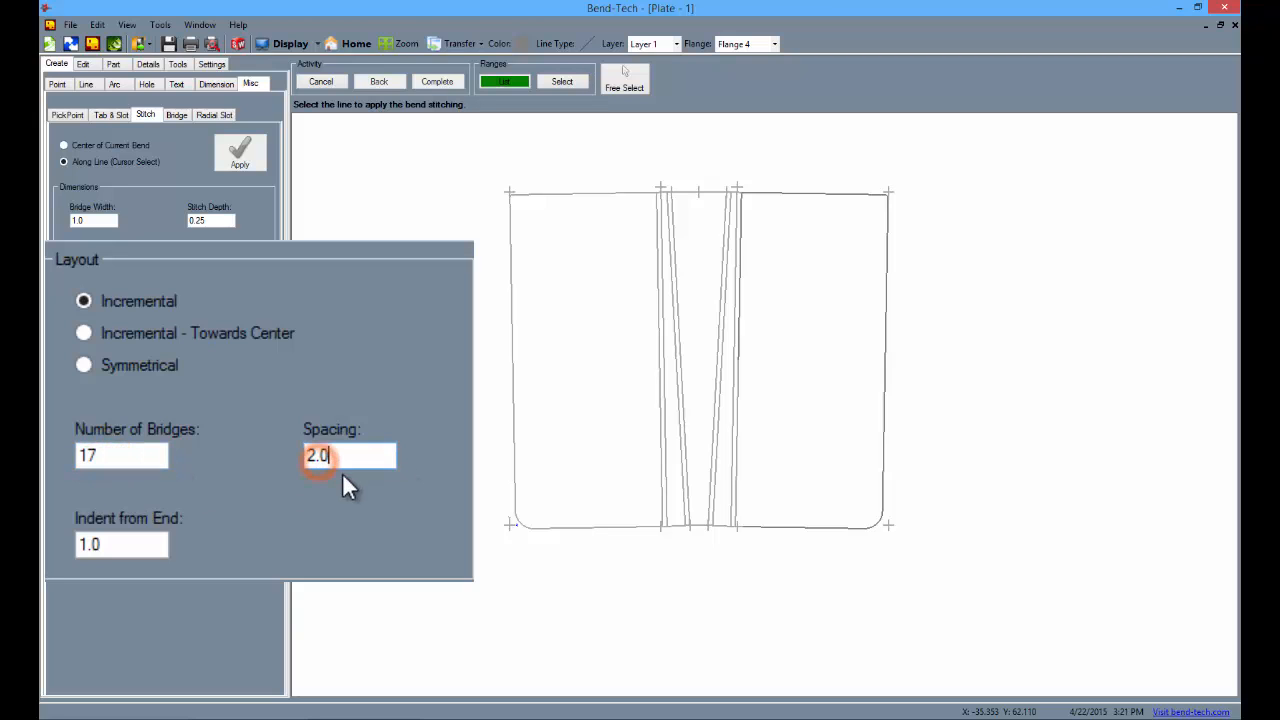
key("Delete")
type("5")
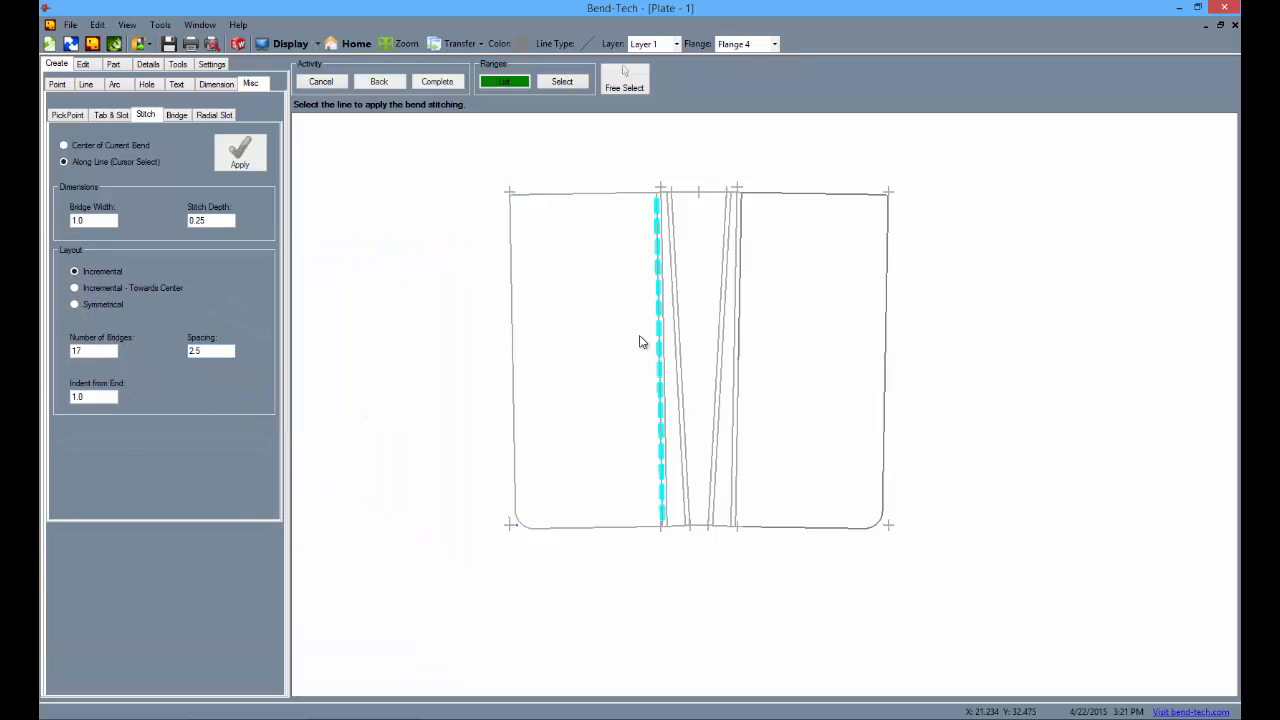
Apply the bend stitching along the bend line at Flange 4's inner edge.
scroll(645, 340, "up", 2)
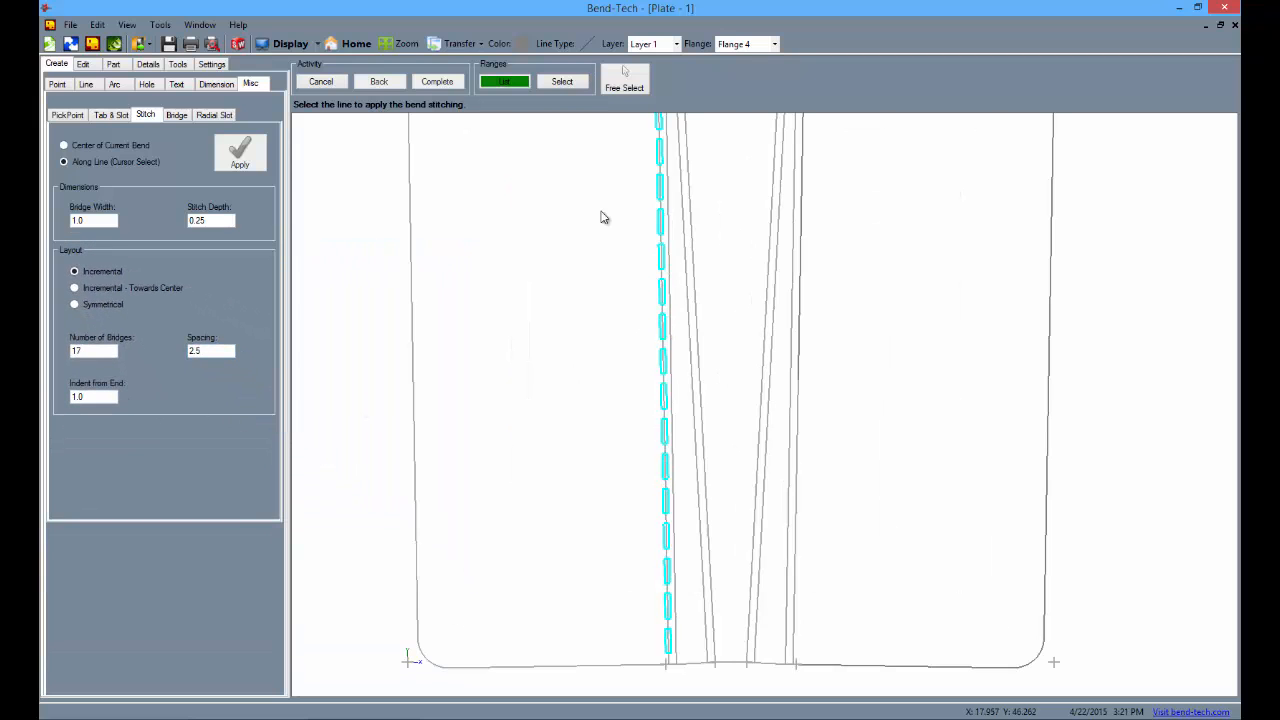
left_click(512, 83)
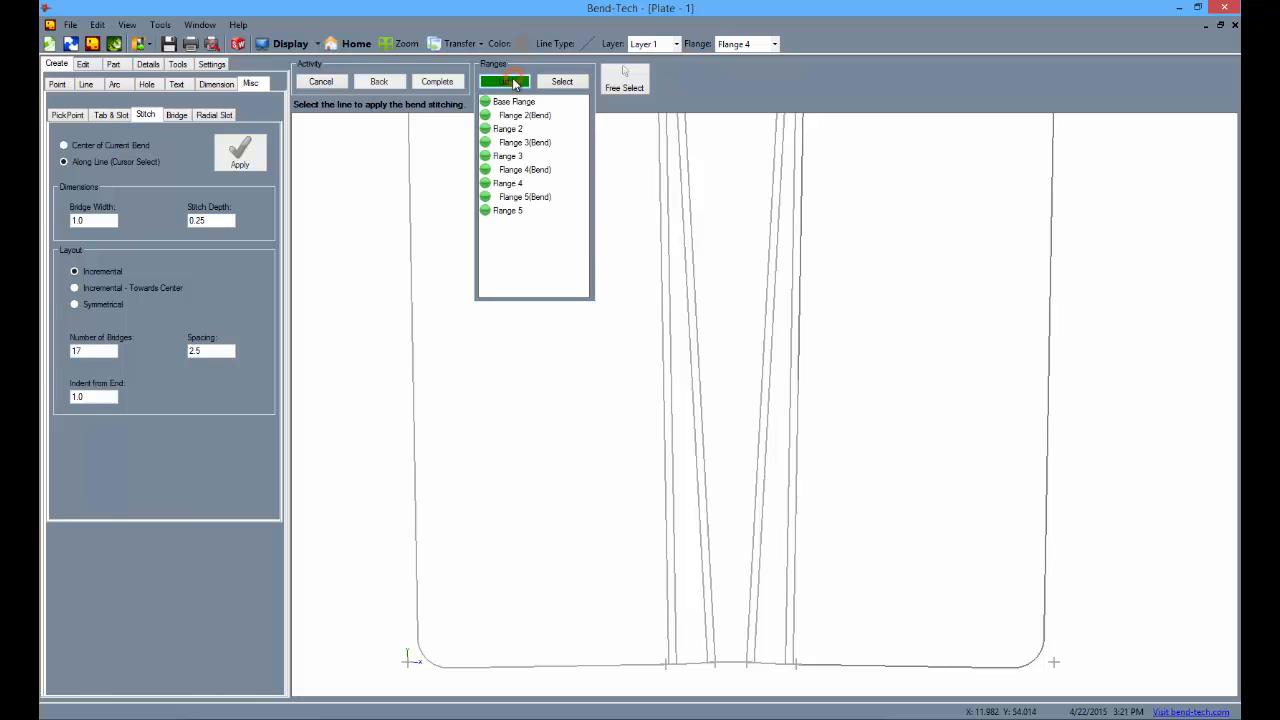
left_click(521, 170)
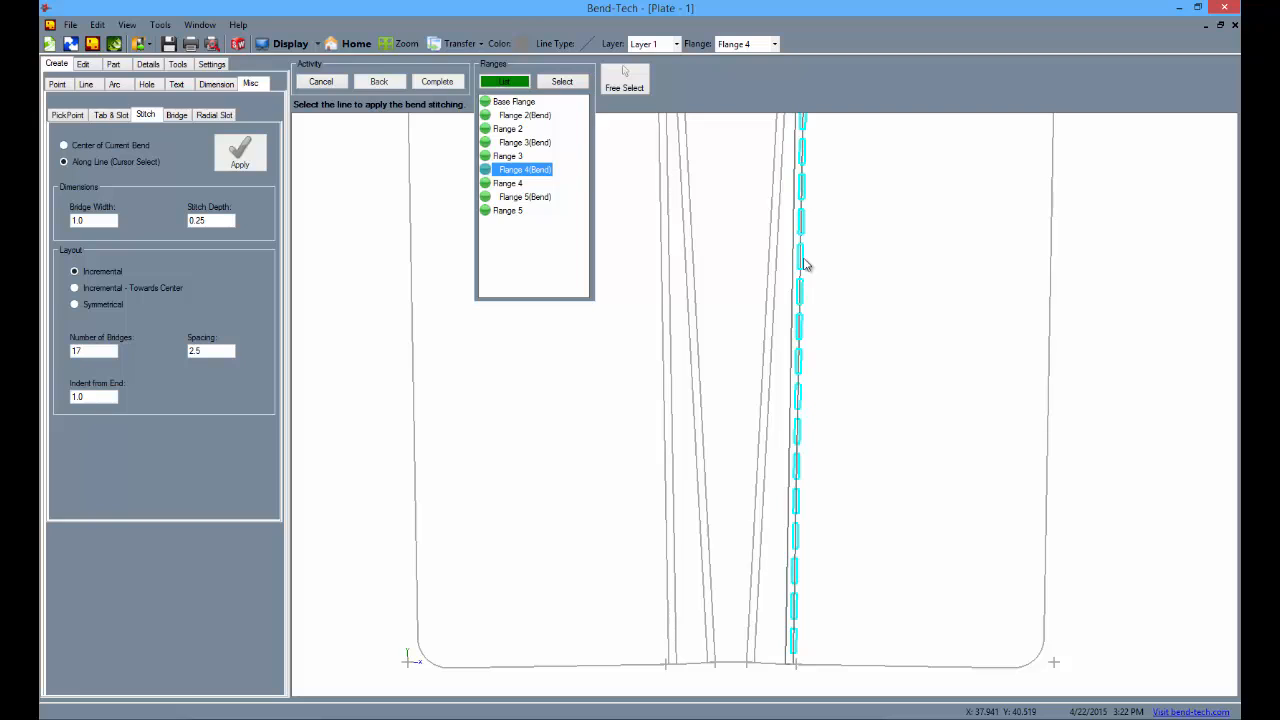
left_click(800, 291)
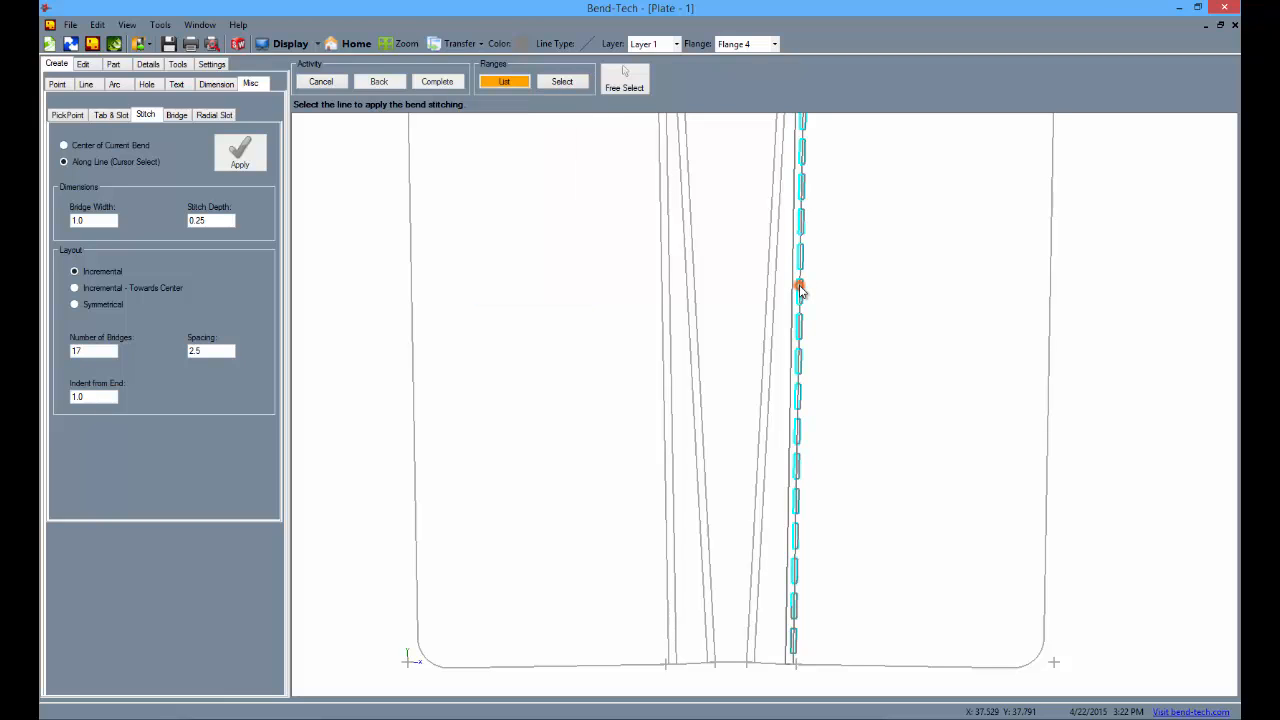
Apply the same bend stitching along the bend line at Flange 5's inner edge.
left_click(499, 82)
left_click(522, 198)
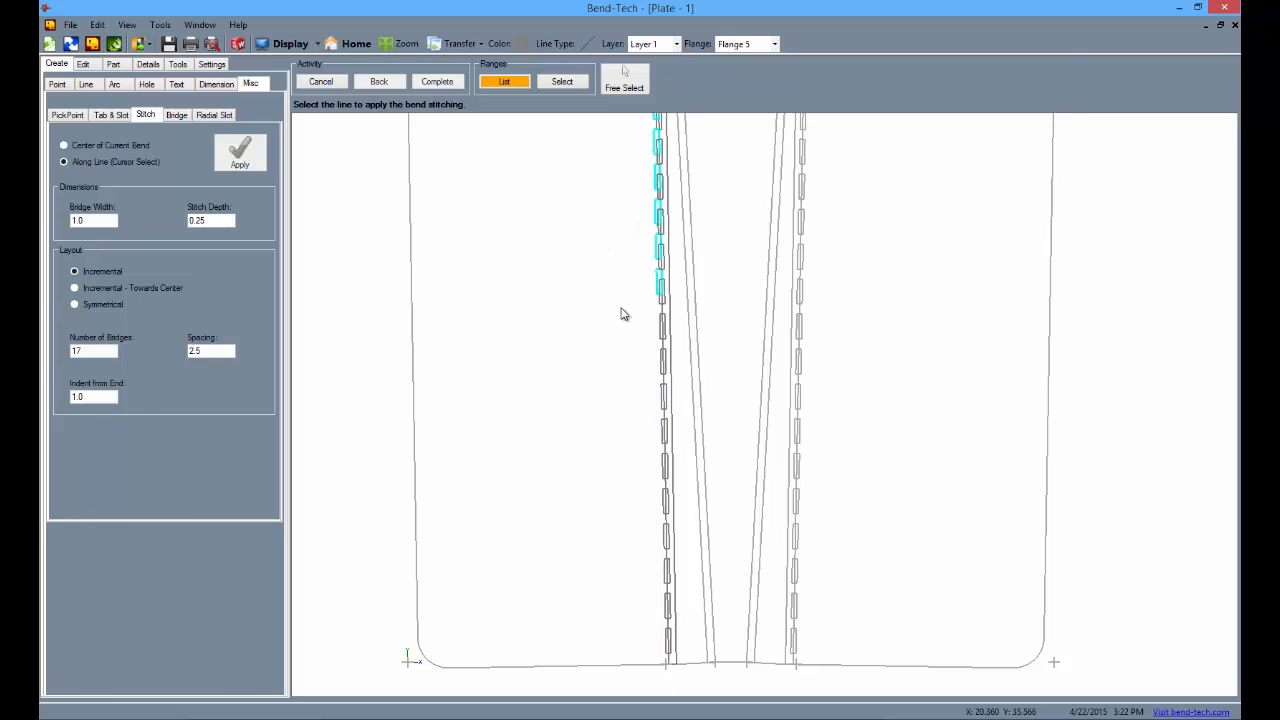
scroll(621, 314, "down", 2)
scroll(621, 314, "down", 1)
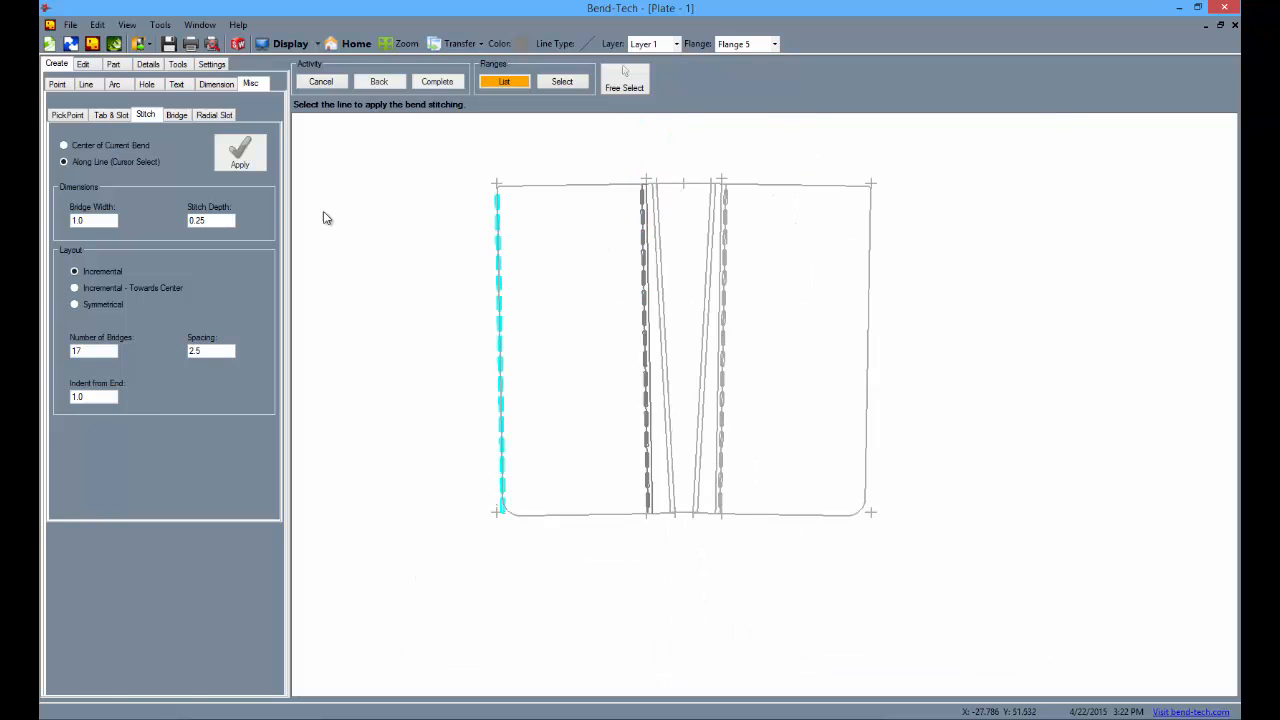
Define all flanges and rotate the part's shaded 3D model to inspect the stitched bends.
left_click(113, 64)
left_click(150, 175)
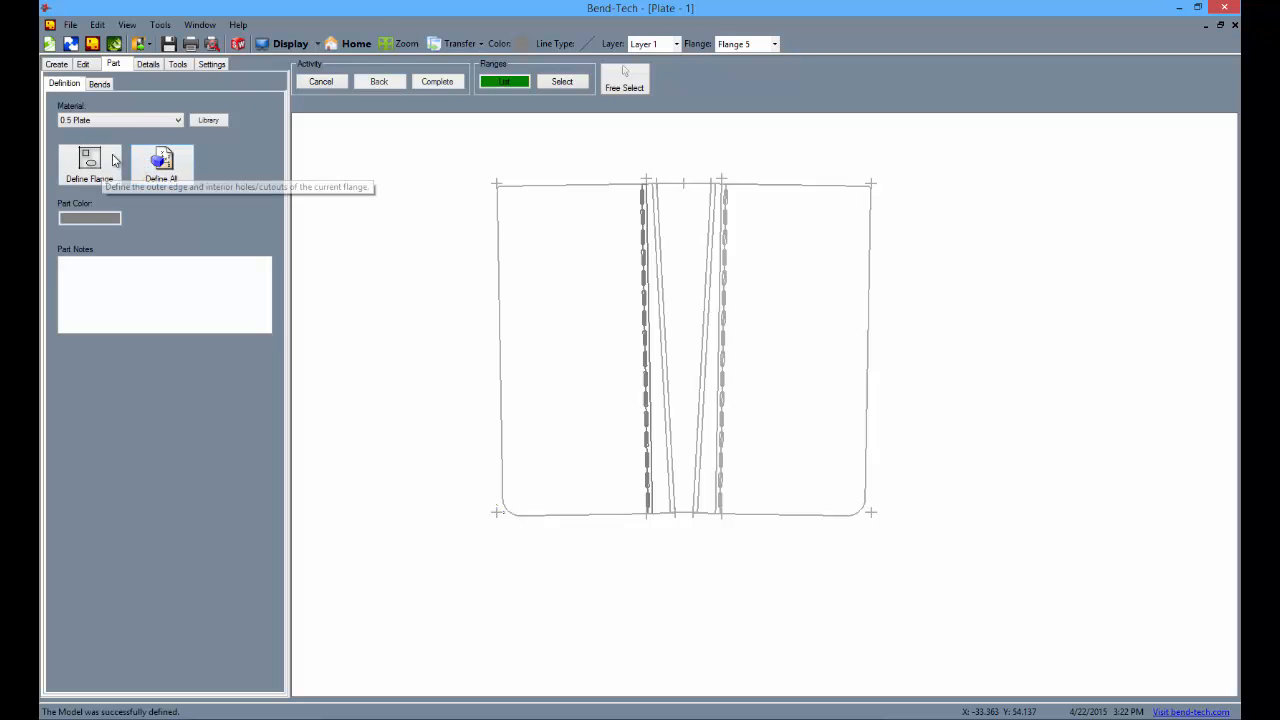
left_click(278, 43)
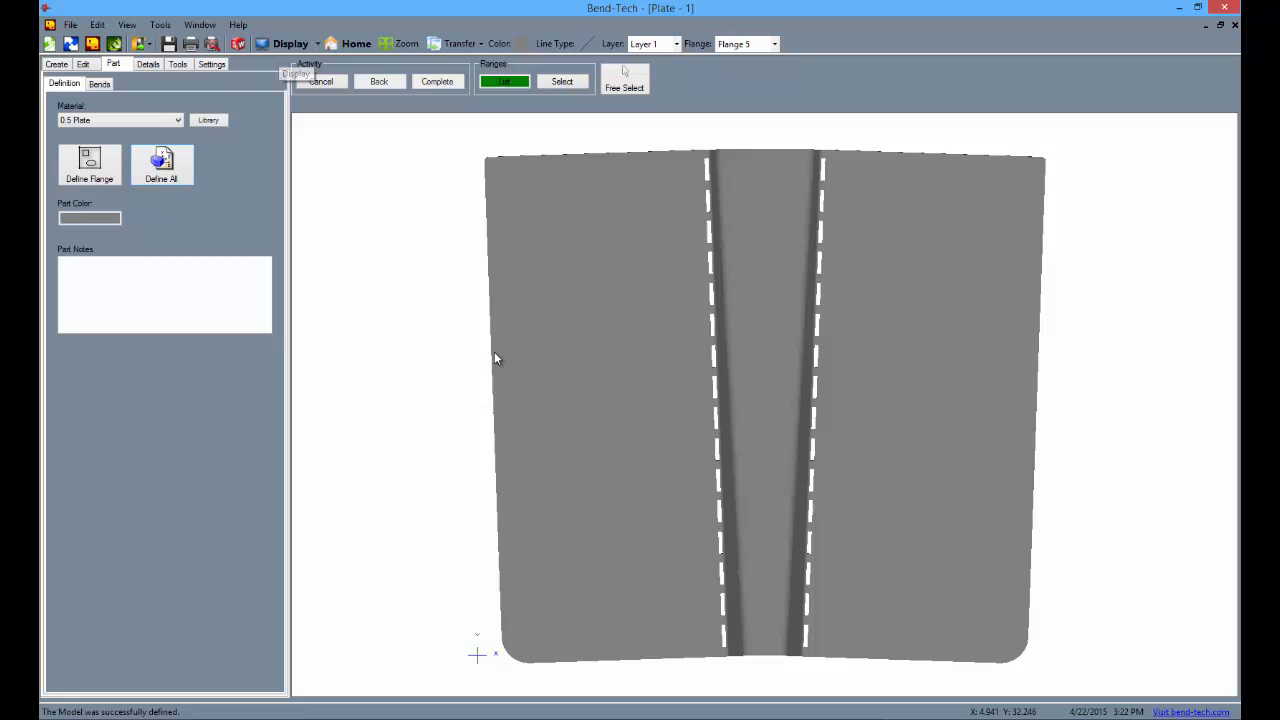
mouse_move(698, 477)
left_mouse_down()
mouse_move(757, 503)
mouse_move(782, 374)
mouse_move(883, 391)
mouse_move(810, 426)
mouse_move(777, 481)
left_mouse_up()
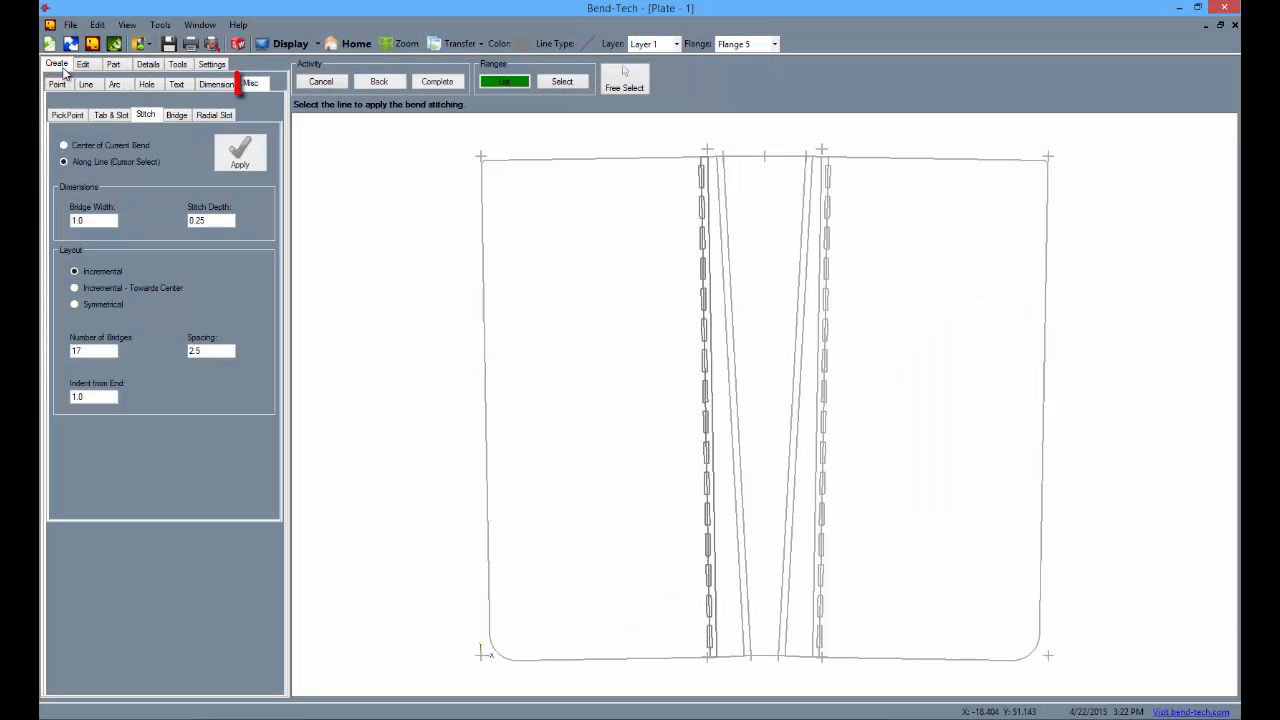
Return to design mode and configure a single tab with width 4, depth .5 and location 4 from the end.
left_click(114, 116)
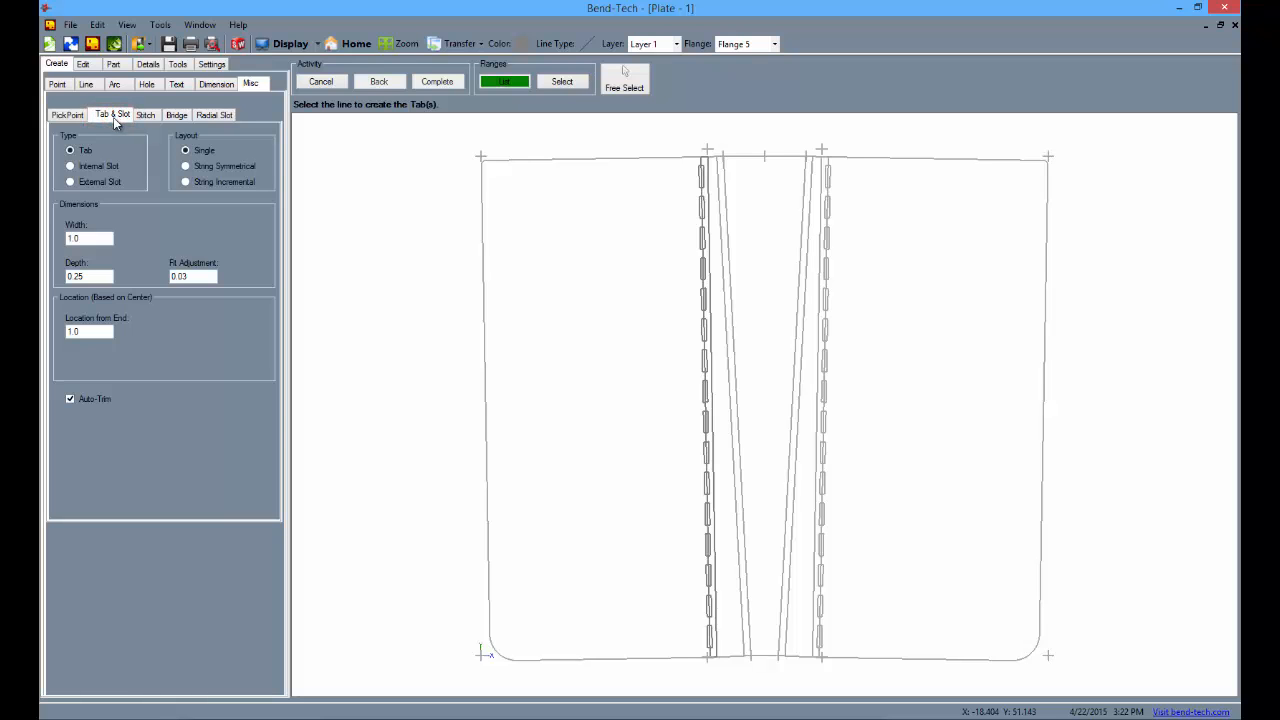
double_click(119, 351)
type(".5")
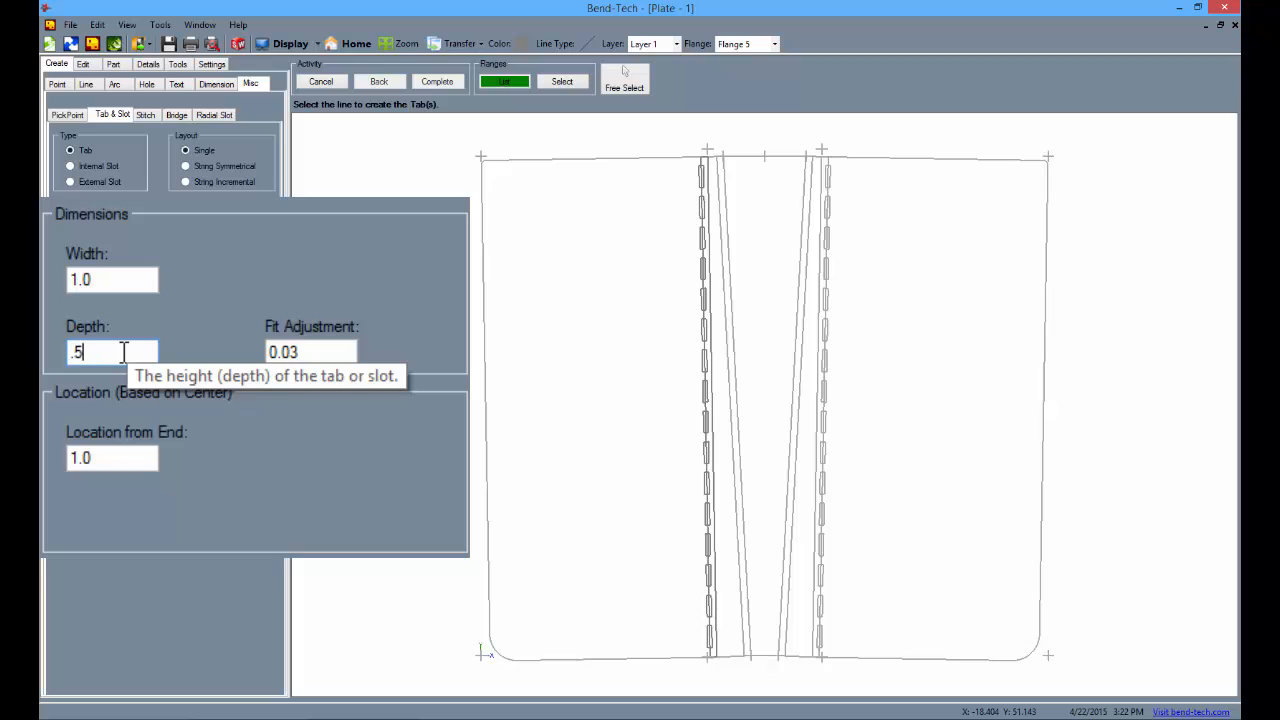
left_click(117, 278)
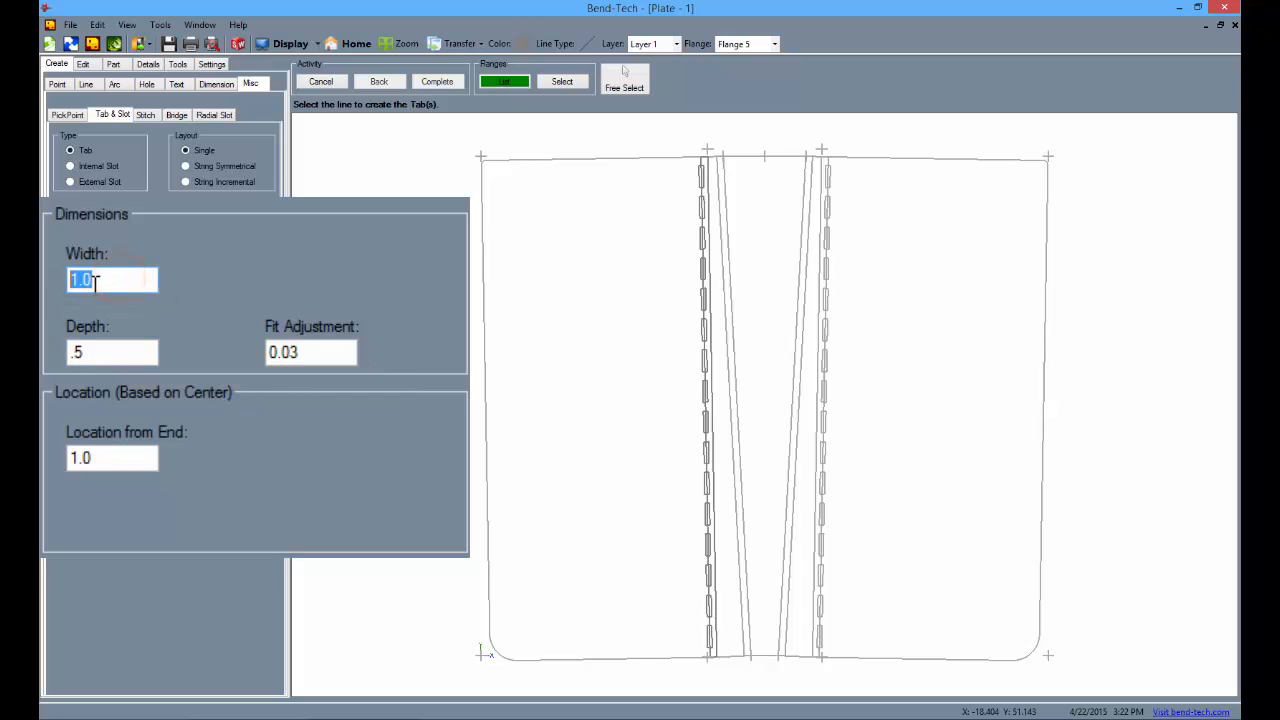
type("4")
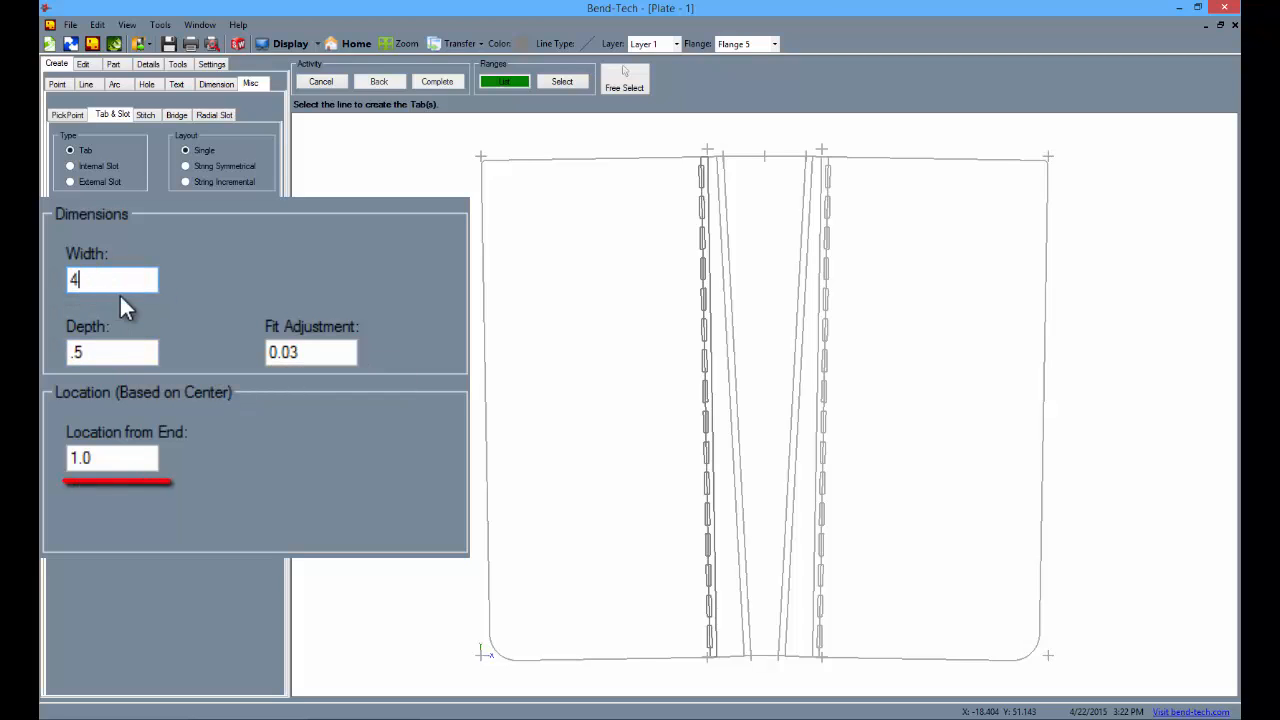
left_click(97, 458)
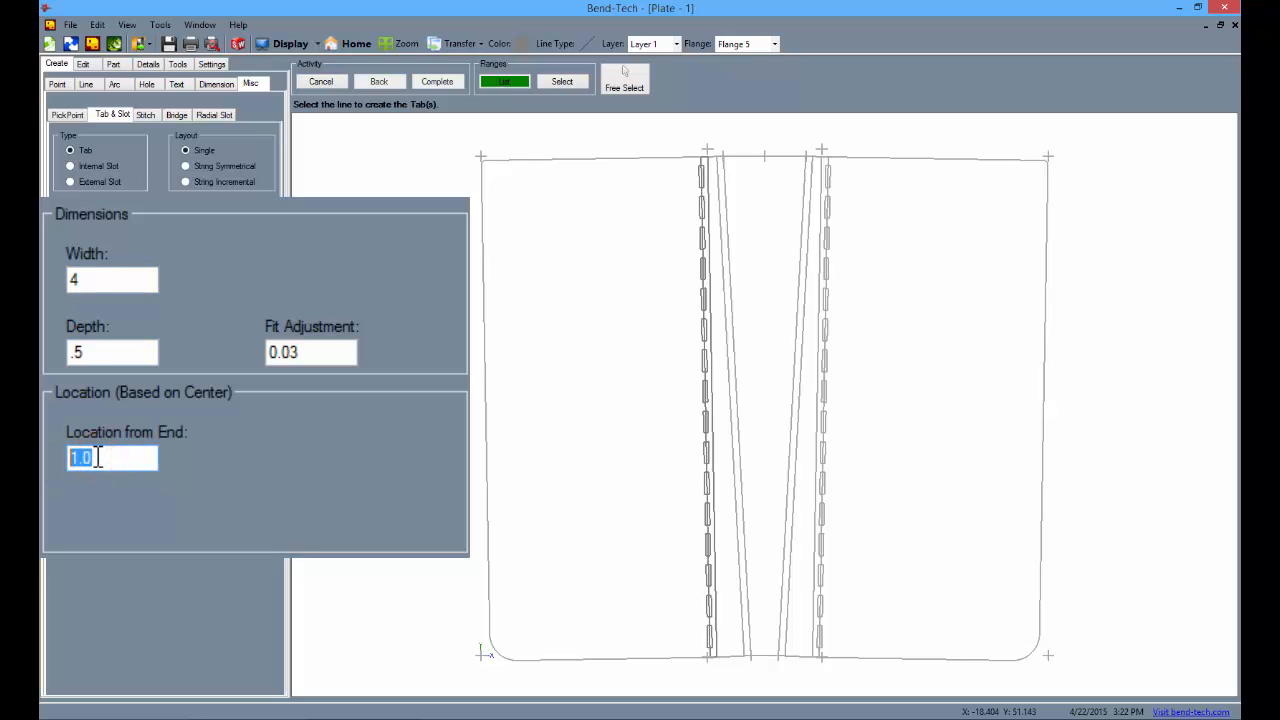
type("4")
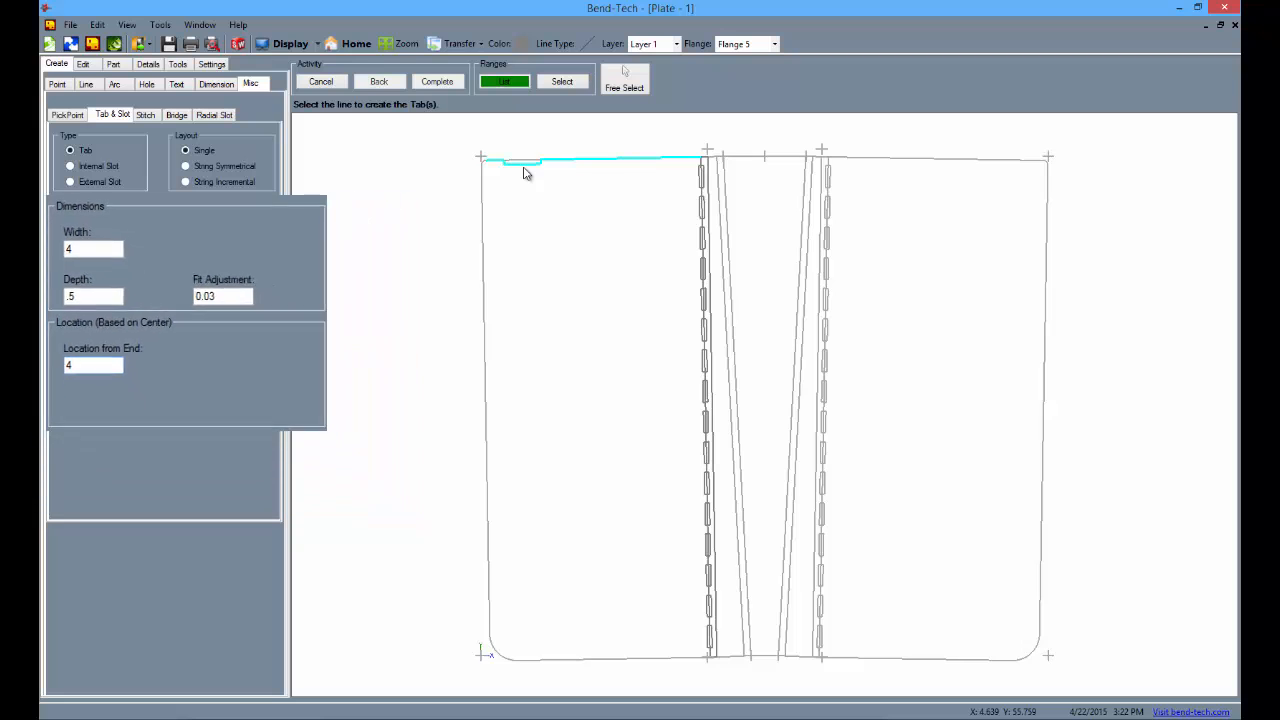
Place the tab as an inward notch near each end of Flange 4's upper edge.
left_click(510, 82)
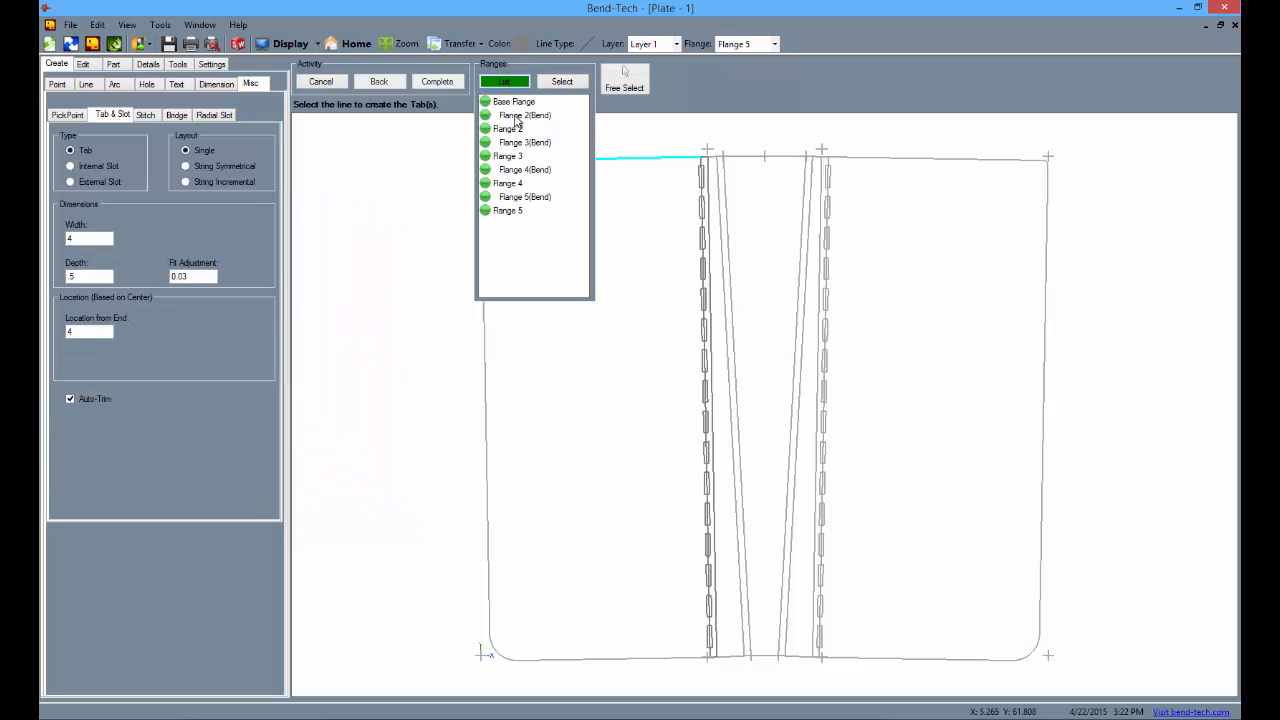
left_click(516, 187)
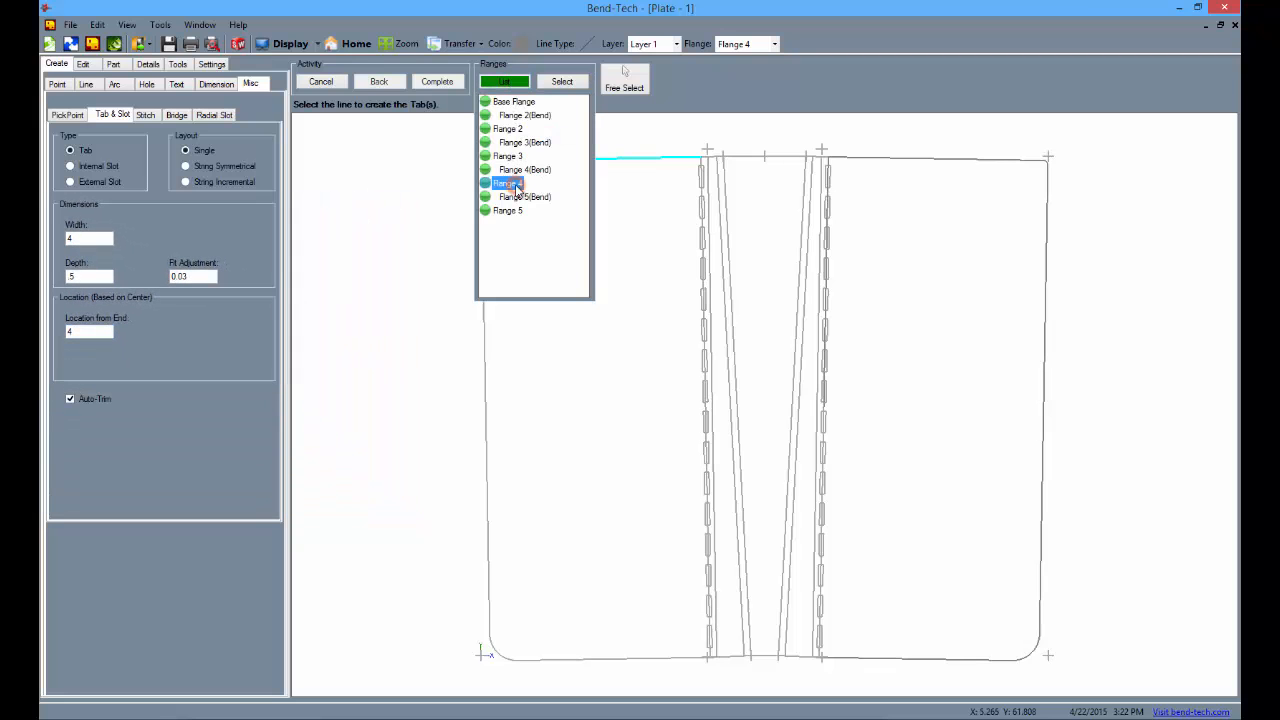
left_click(505, 82)
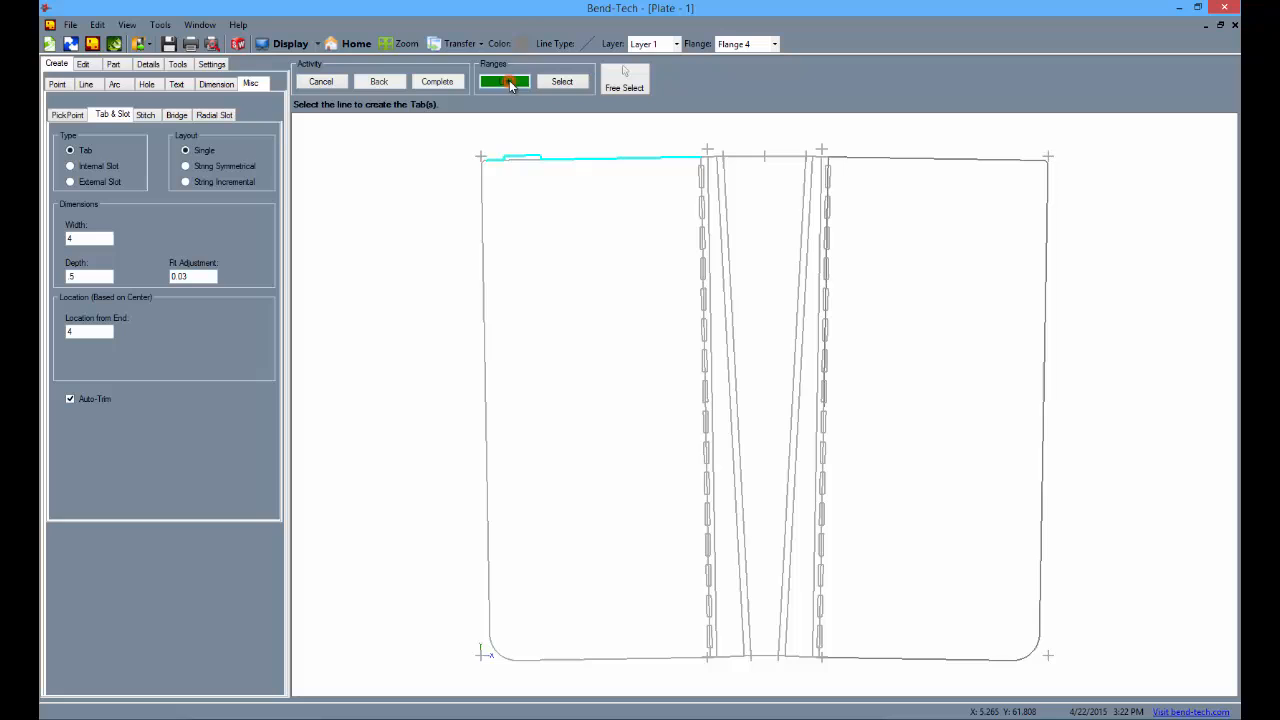
left_click(988, 175)
left_click(851, 172)
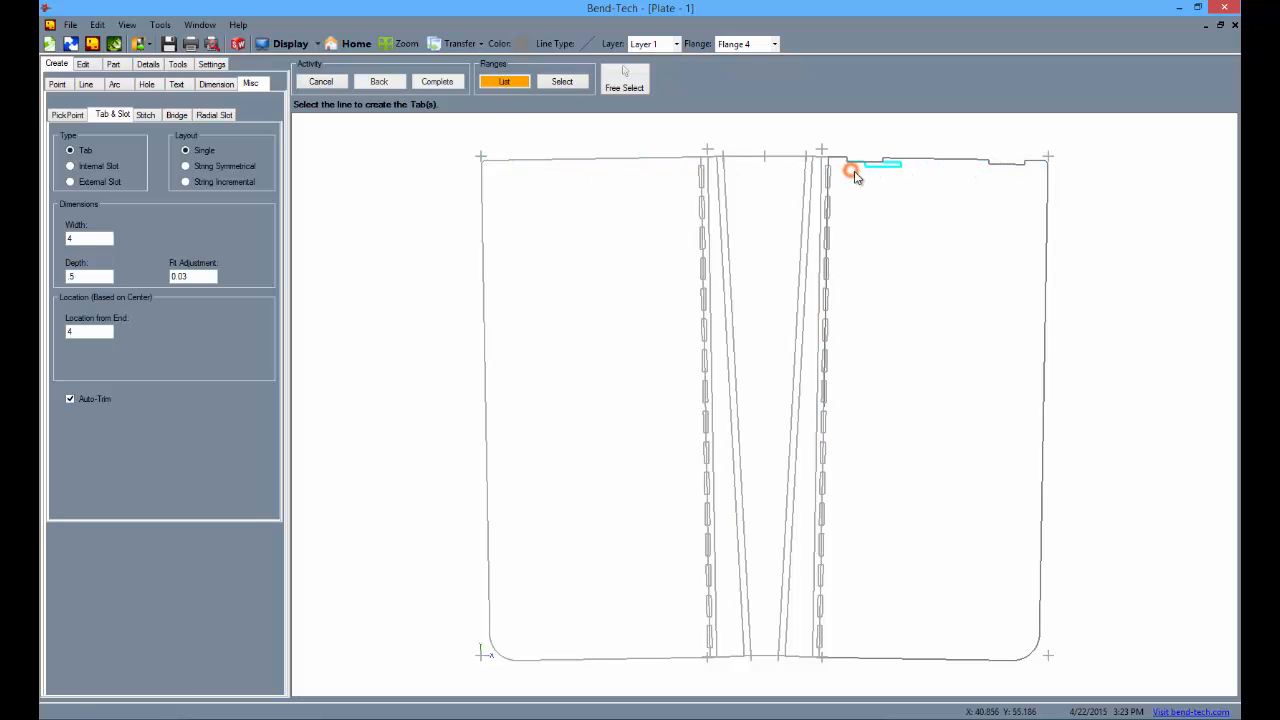
Make Flange 5 active and place the same tab as an inward notch near each end of its upper edge.
left_click(510, 82)
left_click(508, 210)
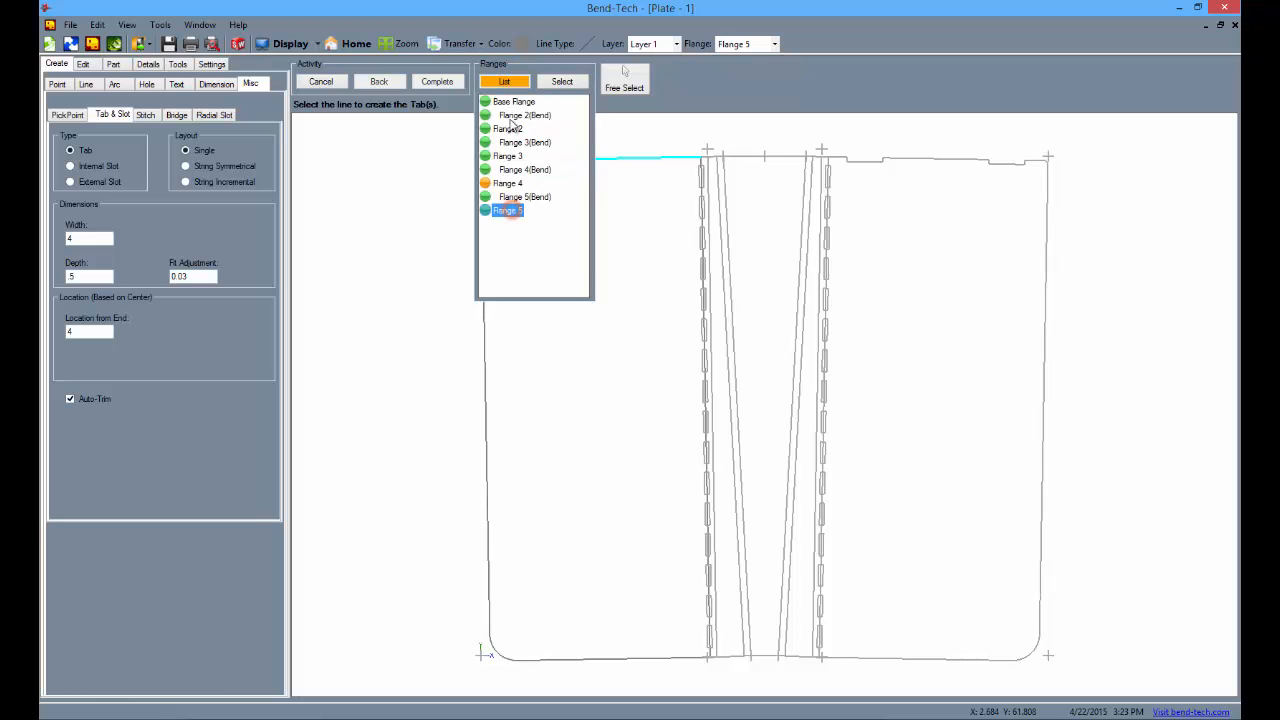
left_click(515, 84)
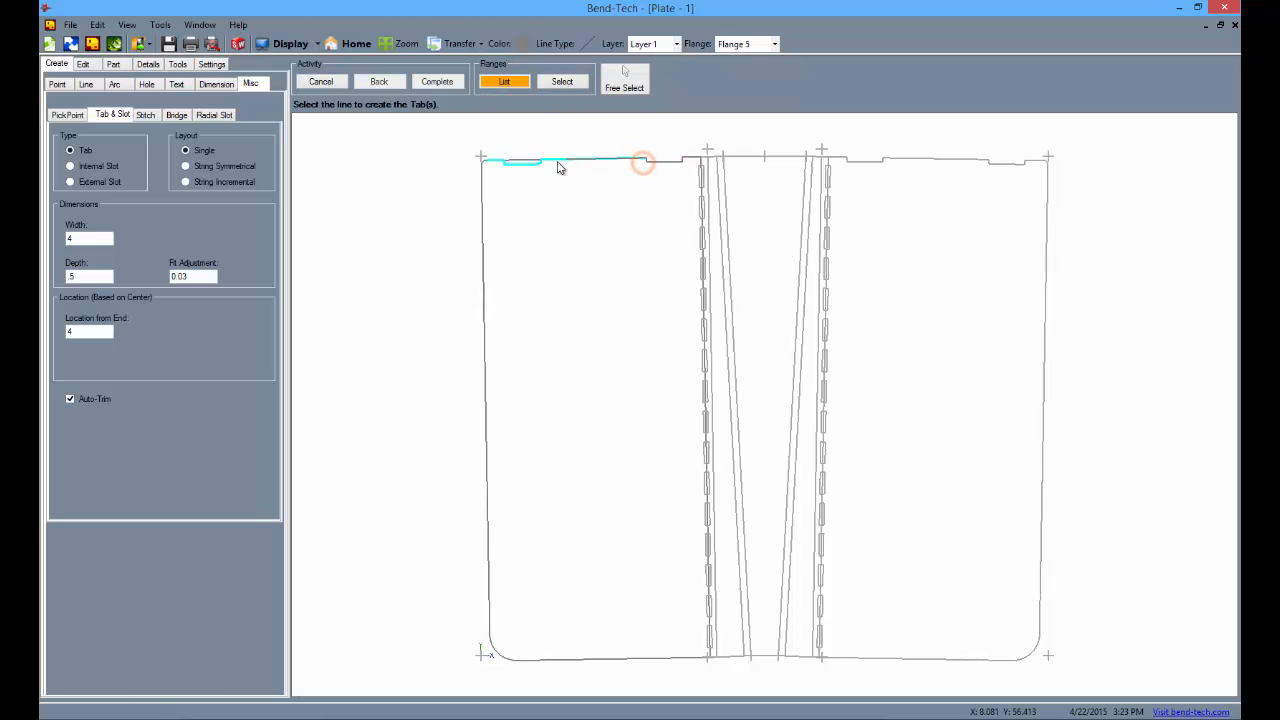
left_click(527, 162)
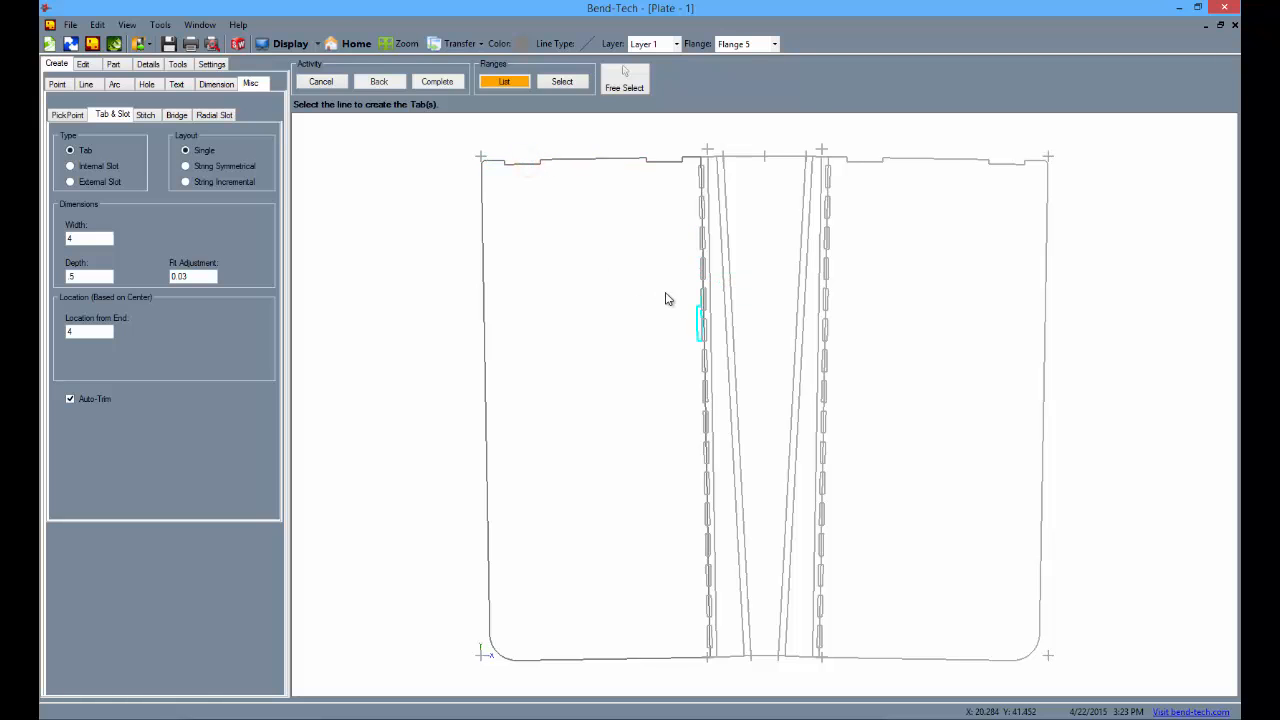
Show the shaded 3D model, define all flanges and rotate the part to inspect the tab notches.
left_click(276, 43)
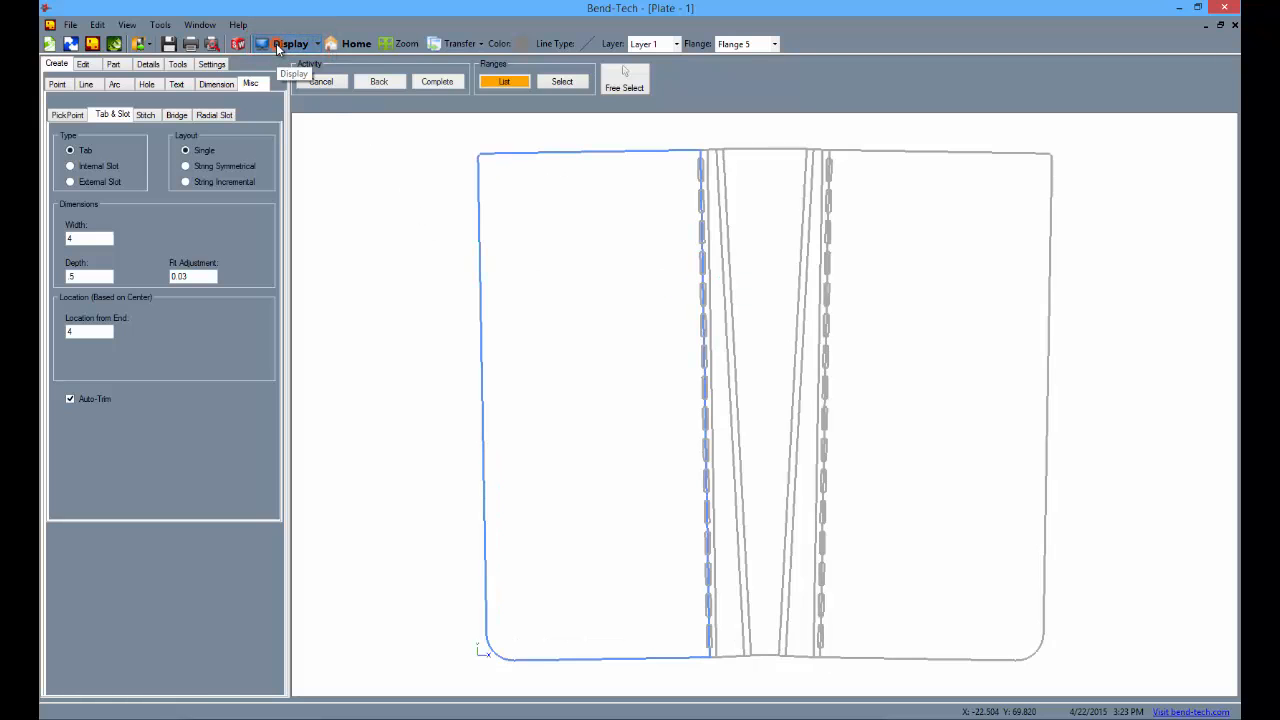
left_click(282, 46)
left_click(282, 46)
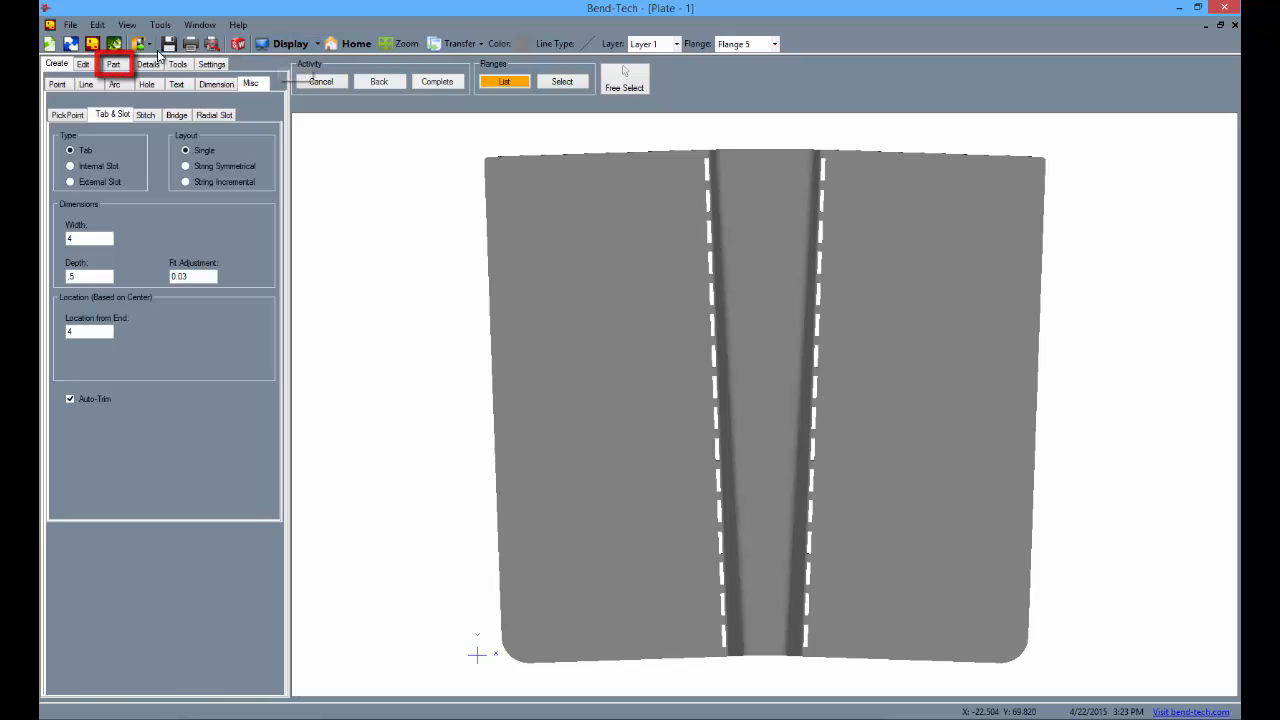
left_click(113, 63)
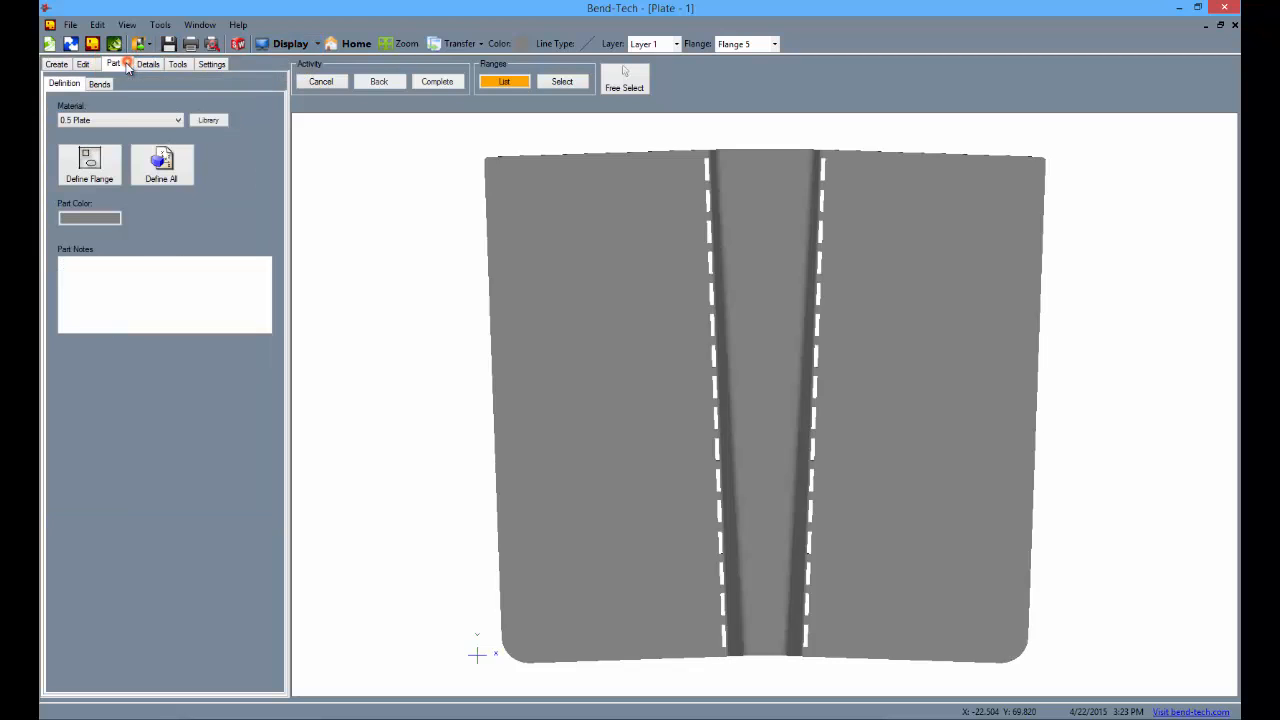
left_click(170, 180)
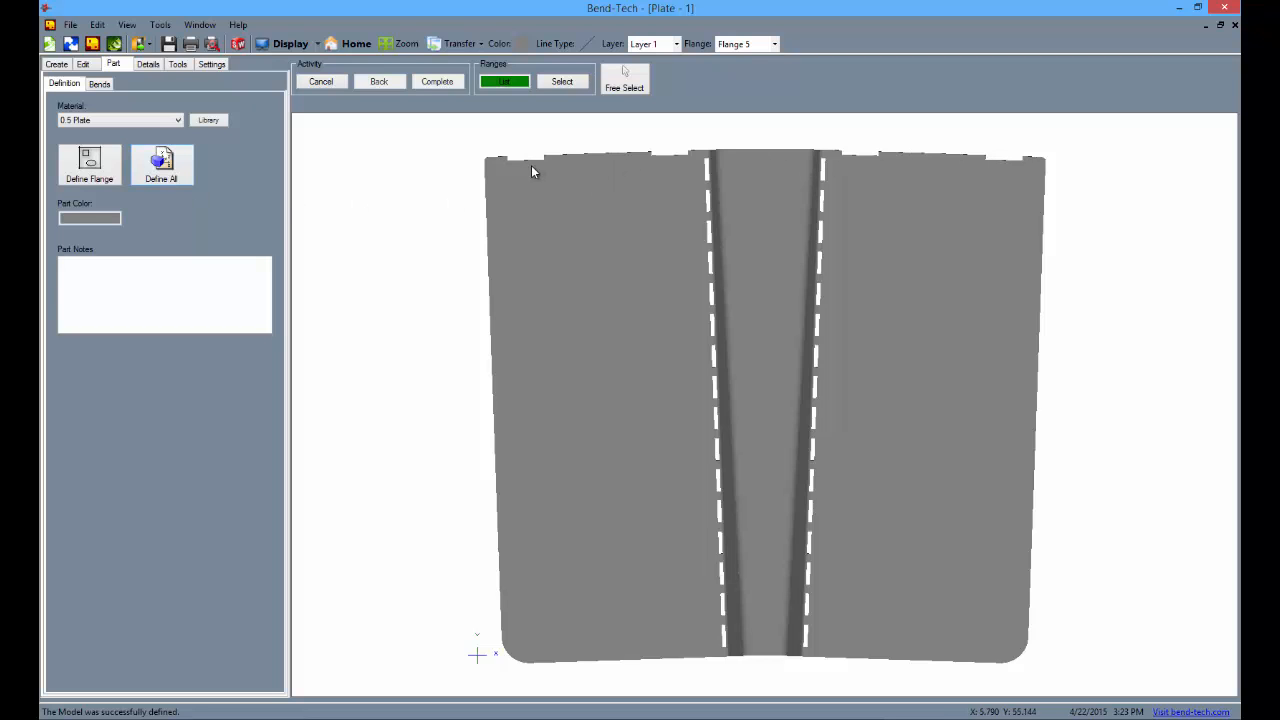
left_click_drag(519, 165, 523, 239)
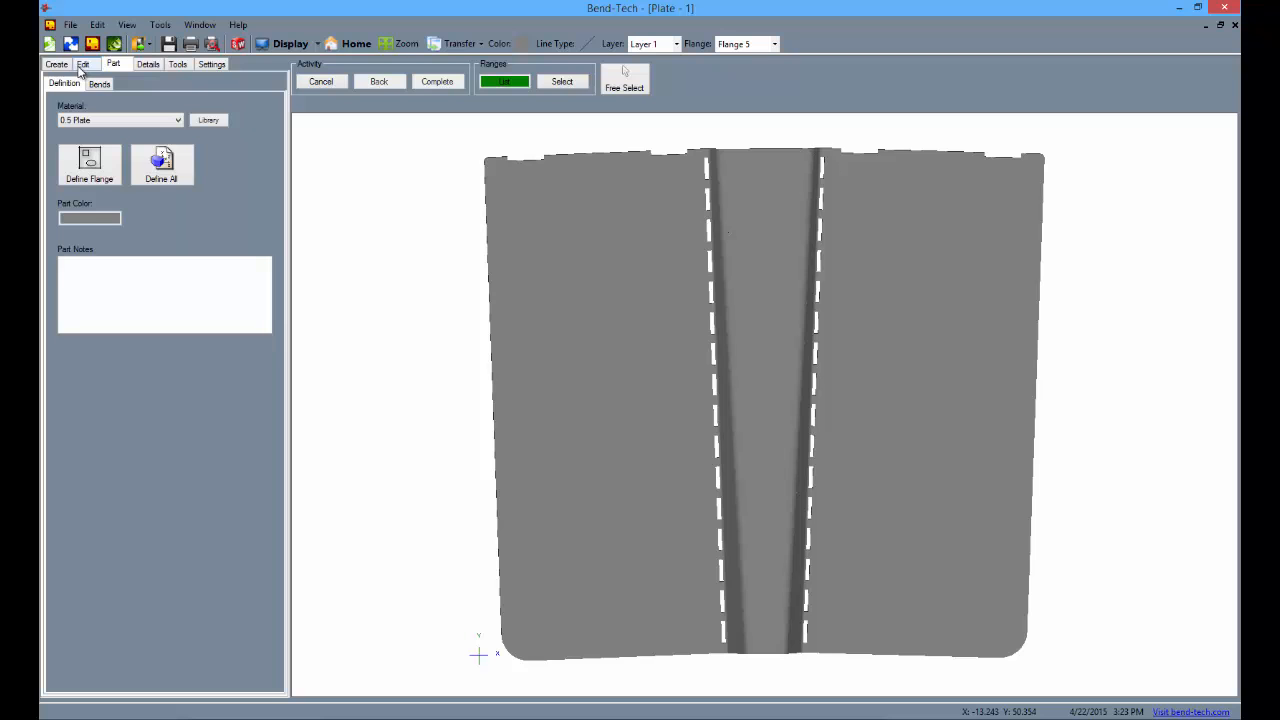
Return to design mode and set up path (outline) text reading "Bend-Tech SM".
left_click(64, 65)
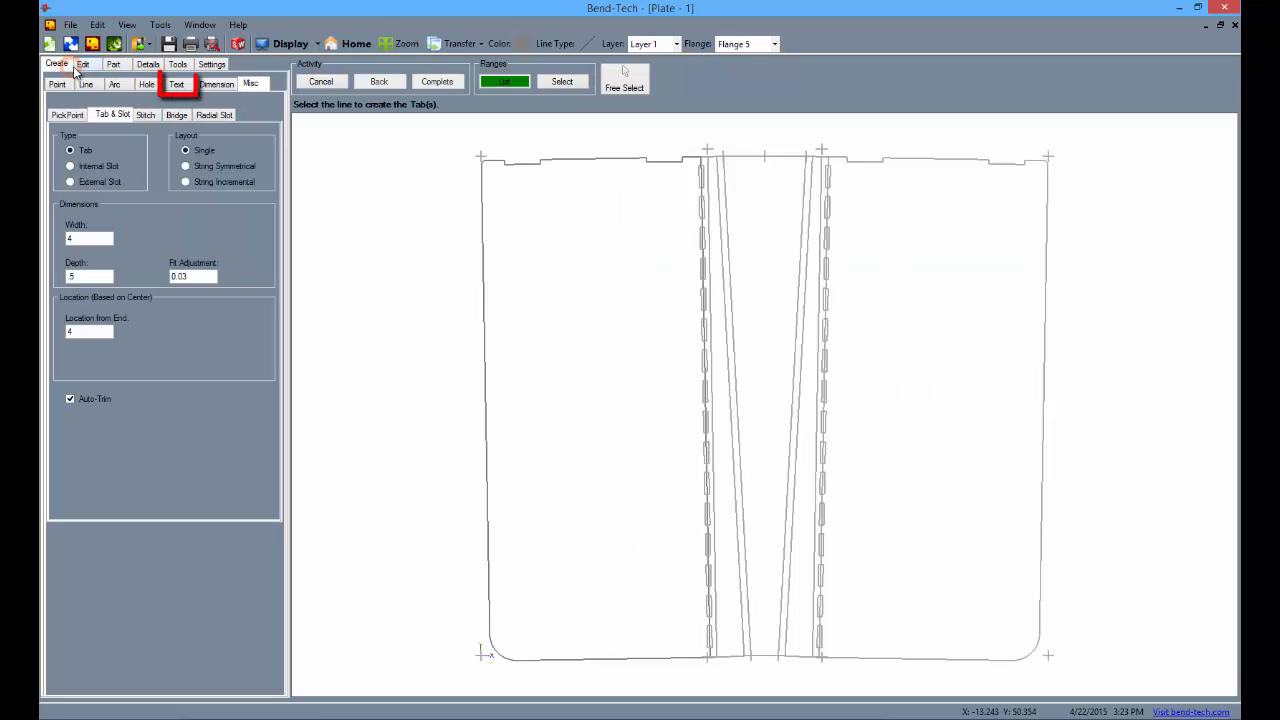
left_click(180, 86)
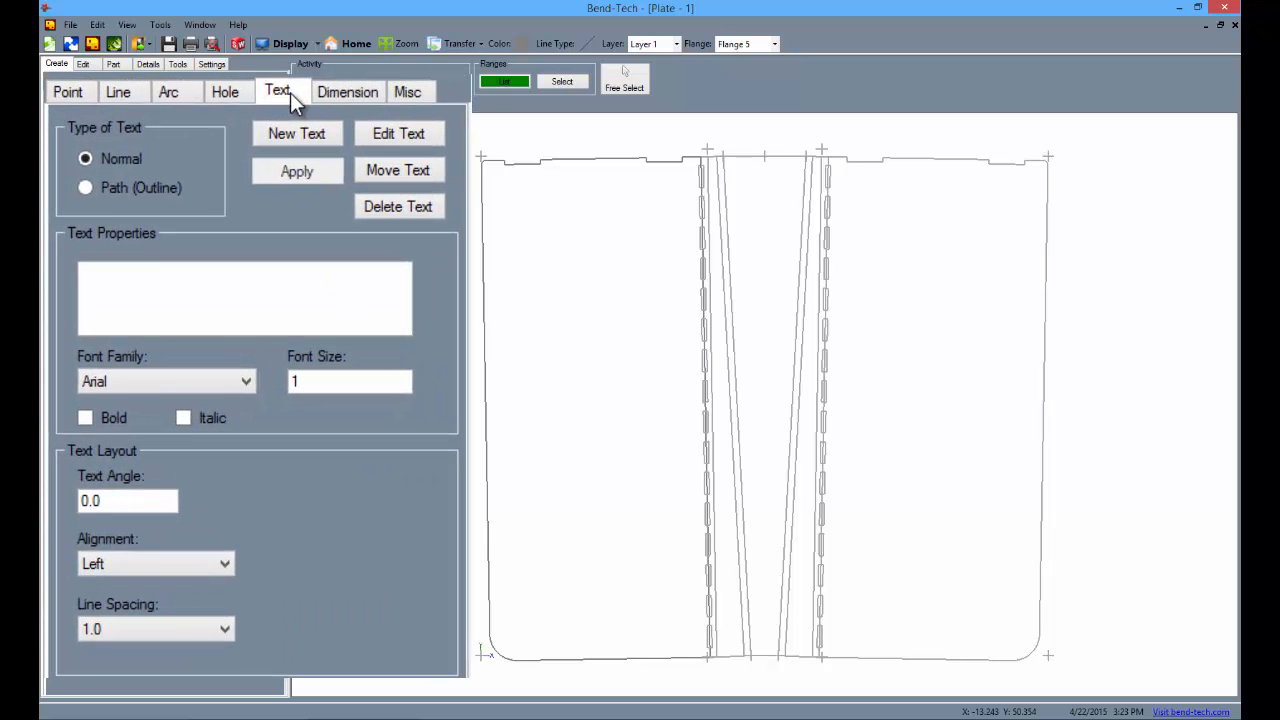
left_click(86, 187)
left_click(149, 286)
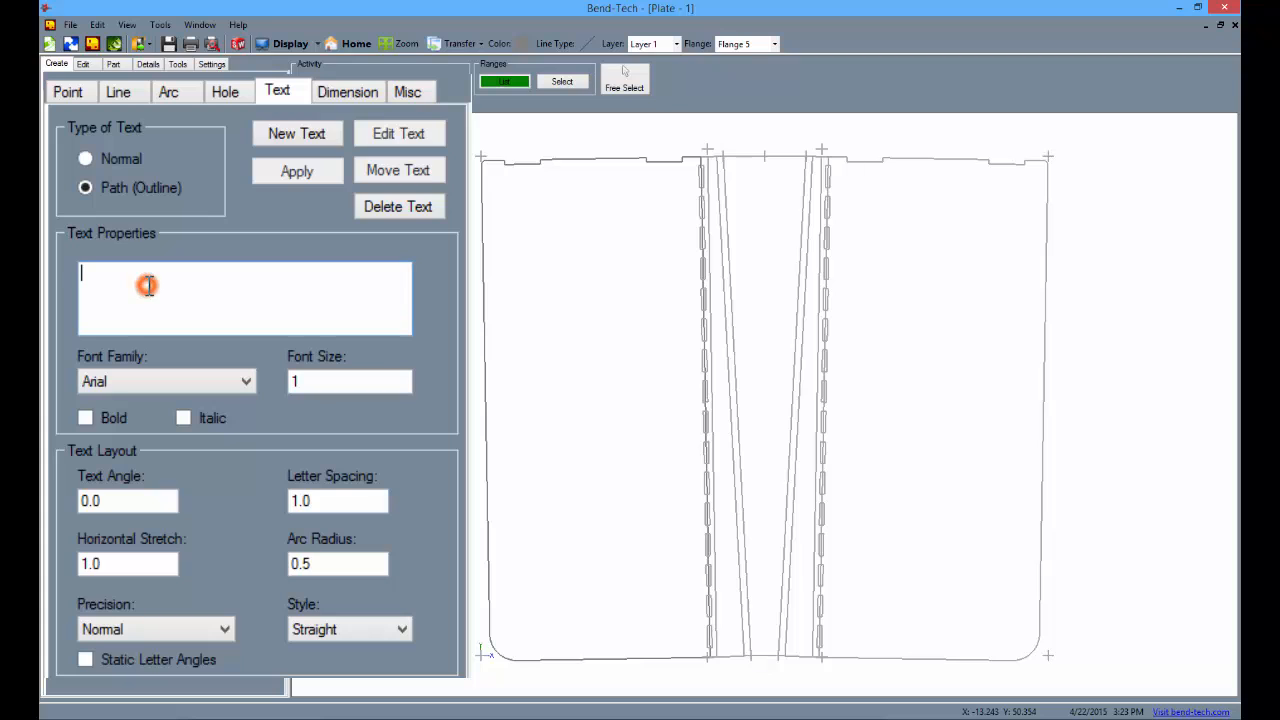
type("Bend-Tech SM")
Format the text with font size 2, a text angle of 270, and bold and italic styling.
left_click(306, 381)
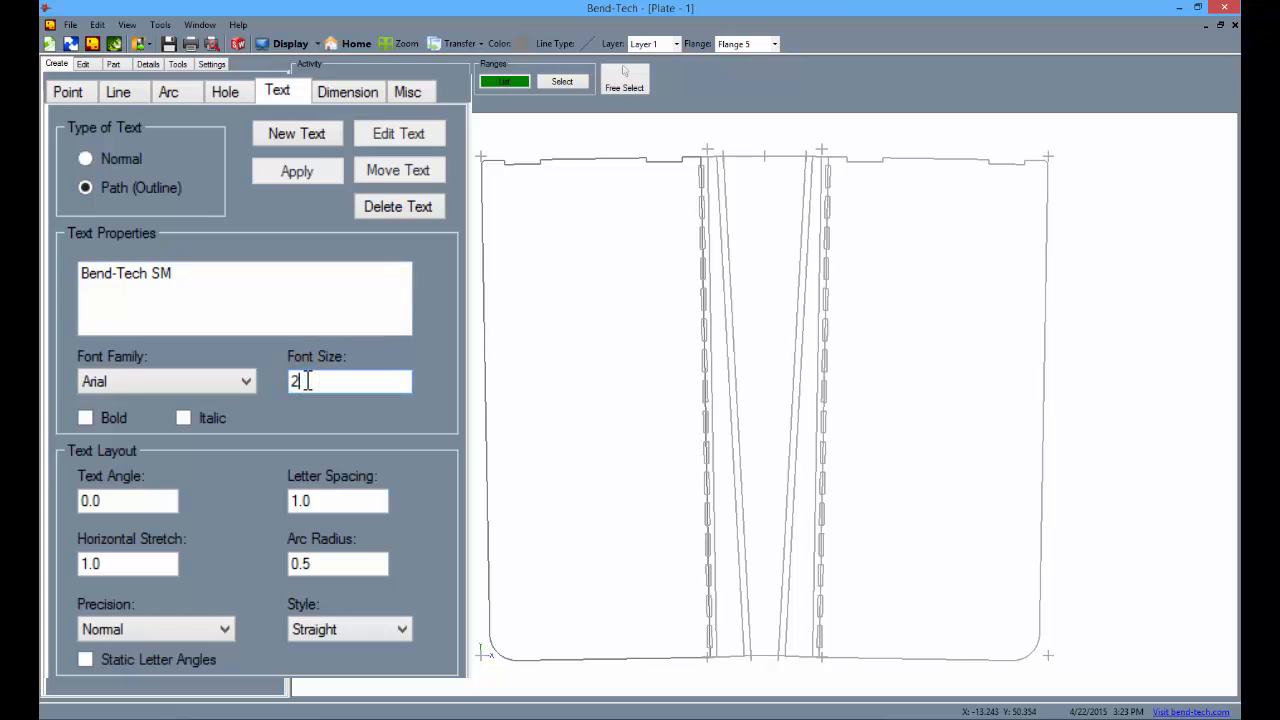
type("2")
left_click(110, 502)
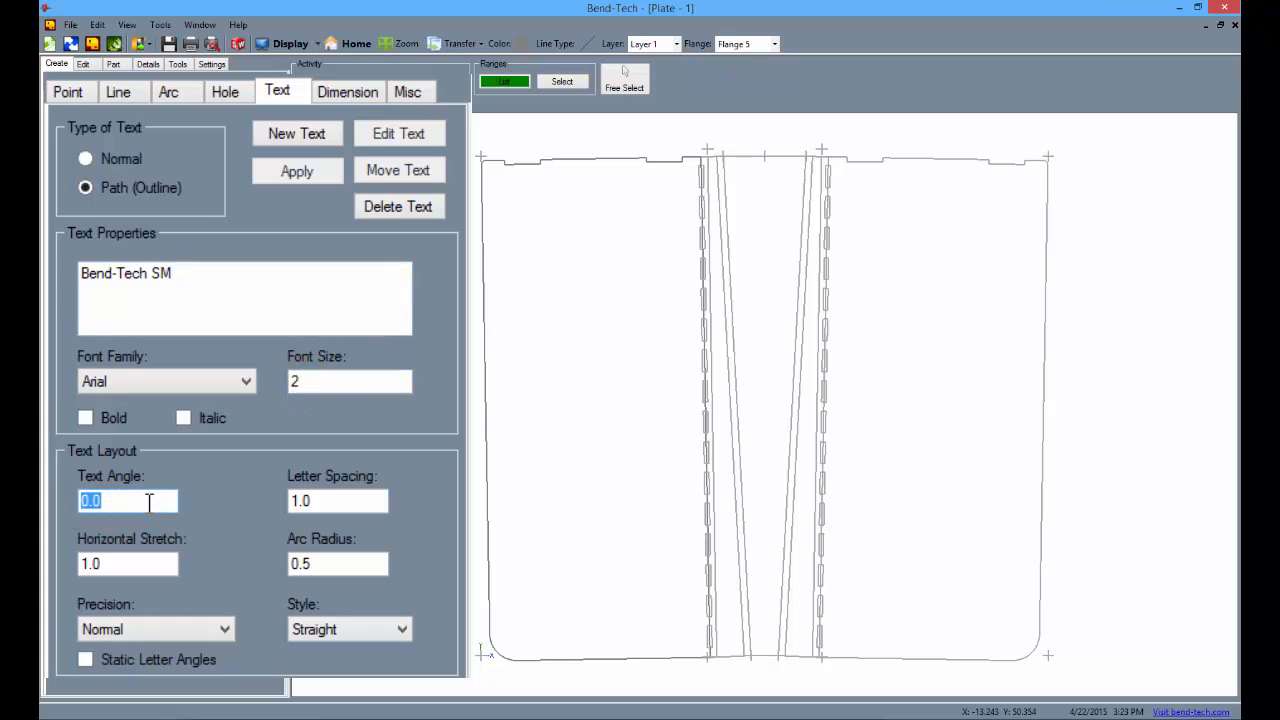
type("270")
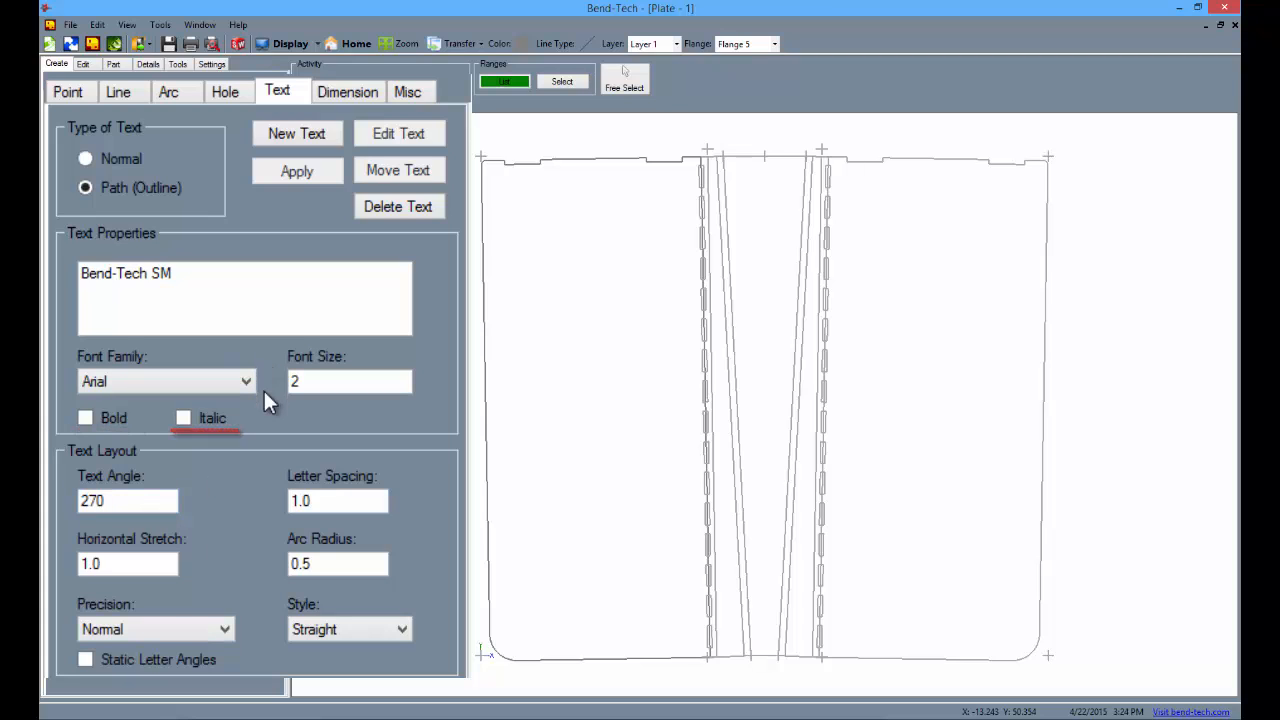
left_click(86, 418)
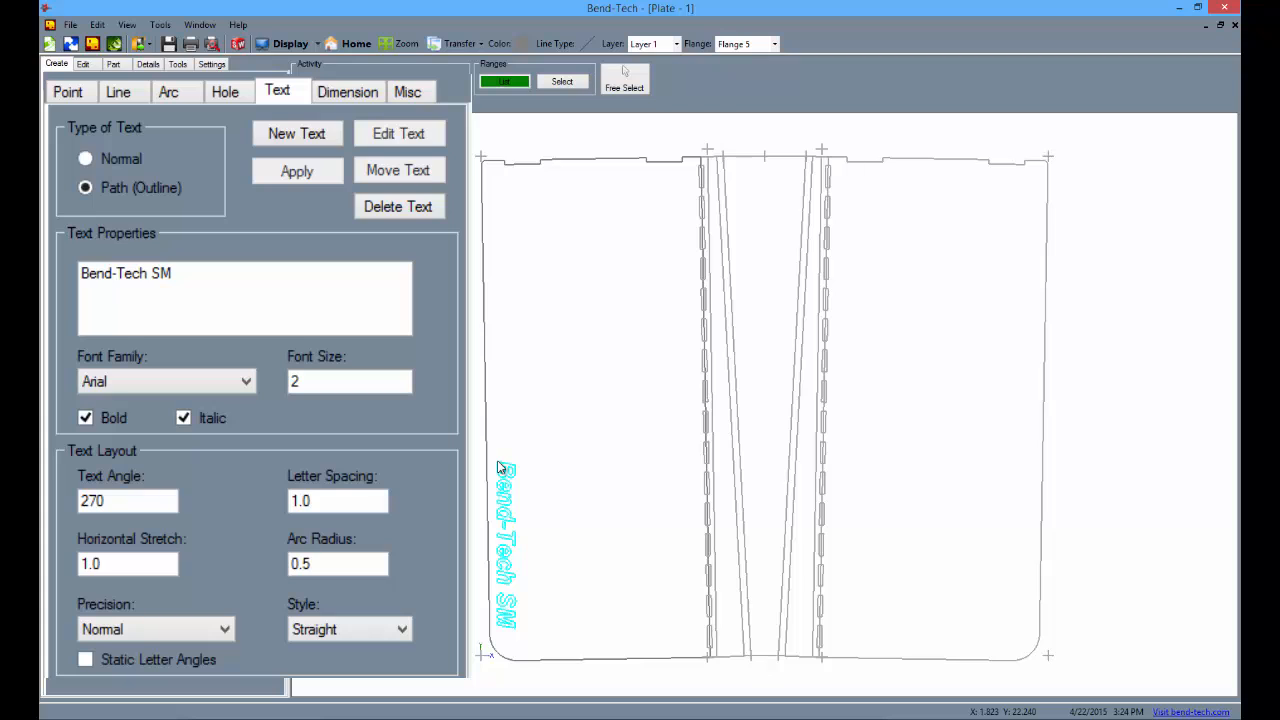
Set the text angle to 275 and place the text along Flange 5's outer edge, just above the lower rounded corner.
double_click(91, 502)
type("2")
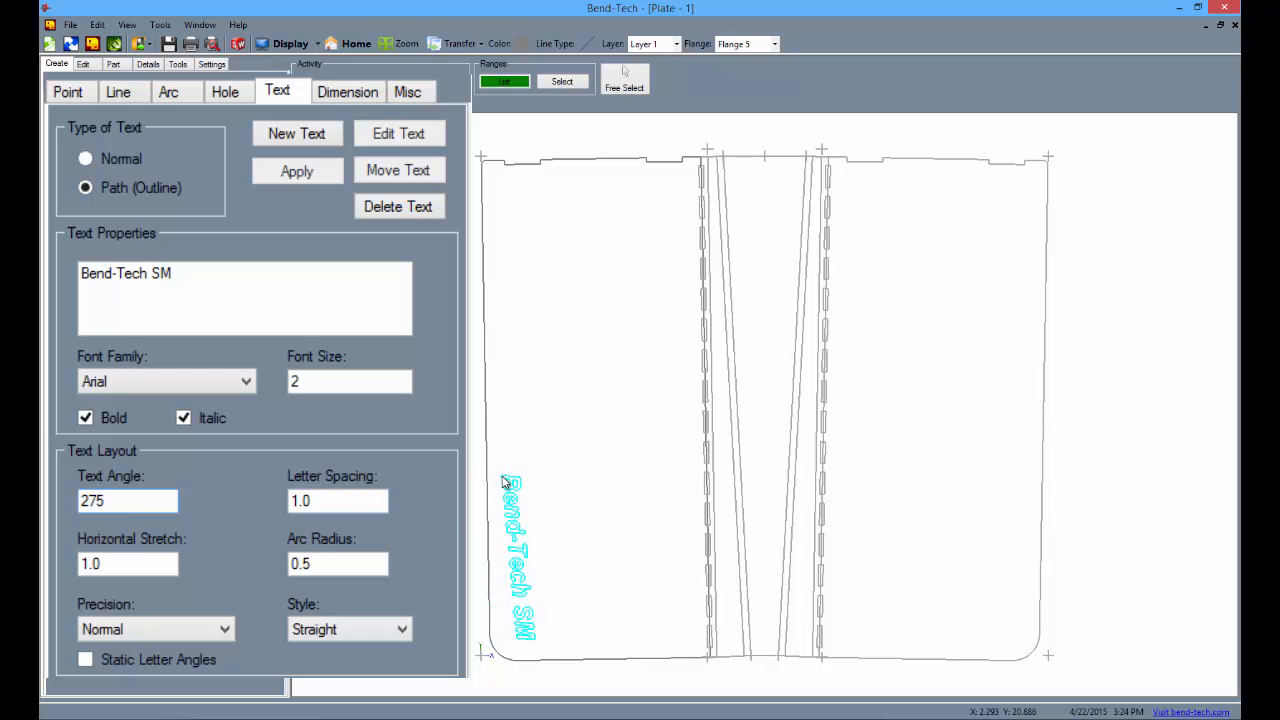
left_click(503, 485)
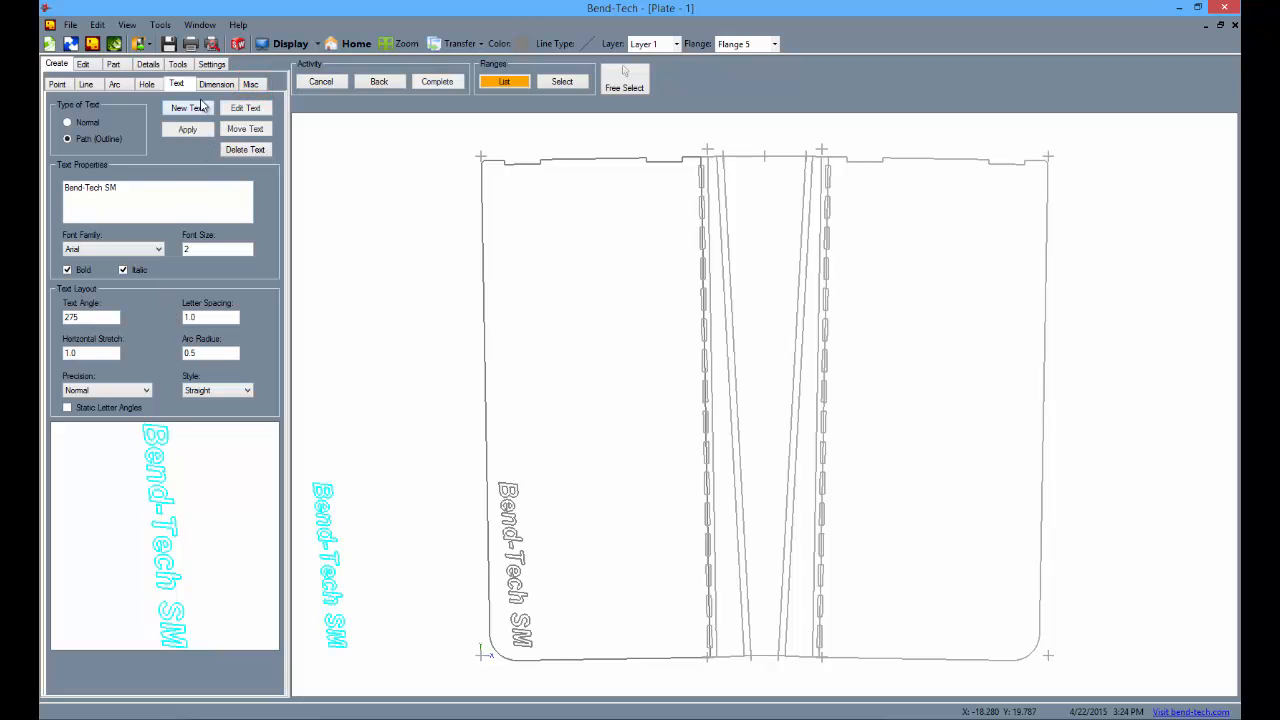
Configure an auto-trimmed bridge with width 0.25, length 1.0 and angle 40, and place it across one side of the letter B.
left_click(250, 84)
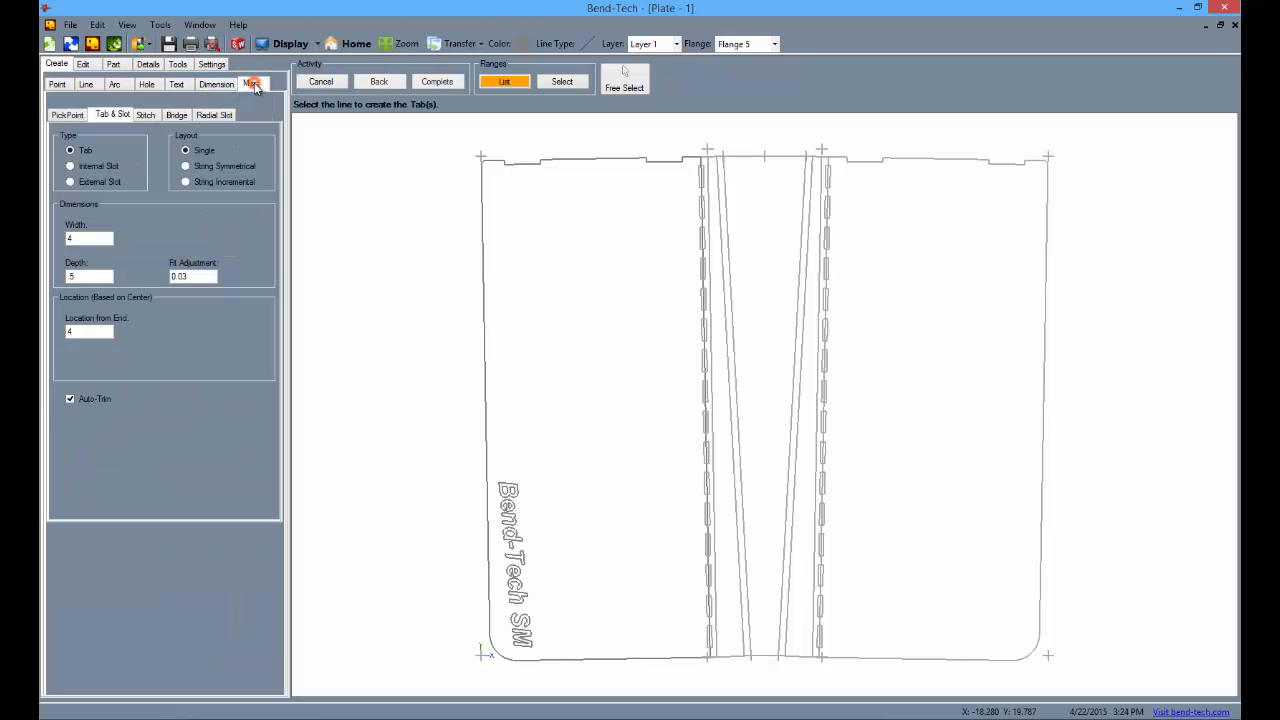
left_click(176, 115)
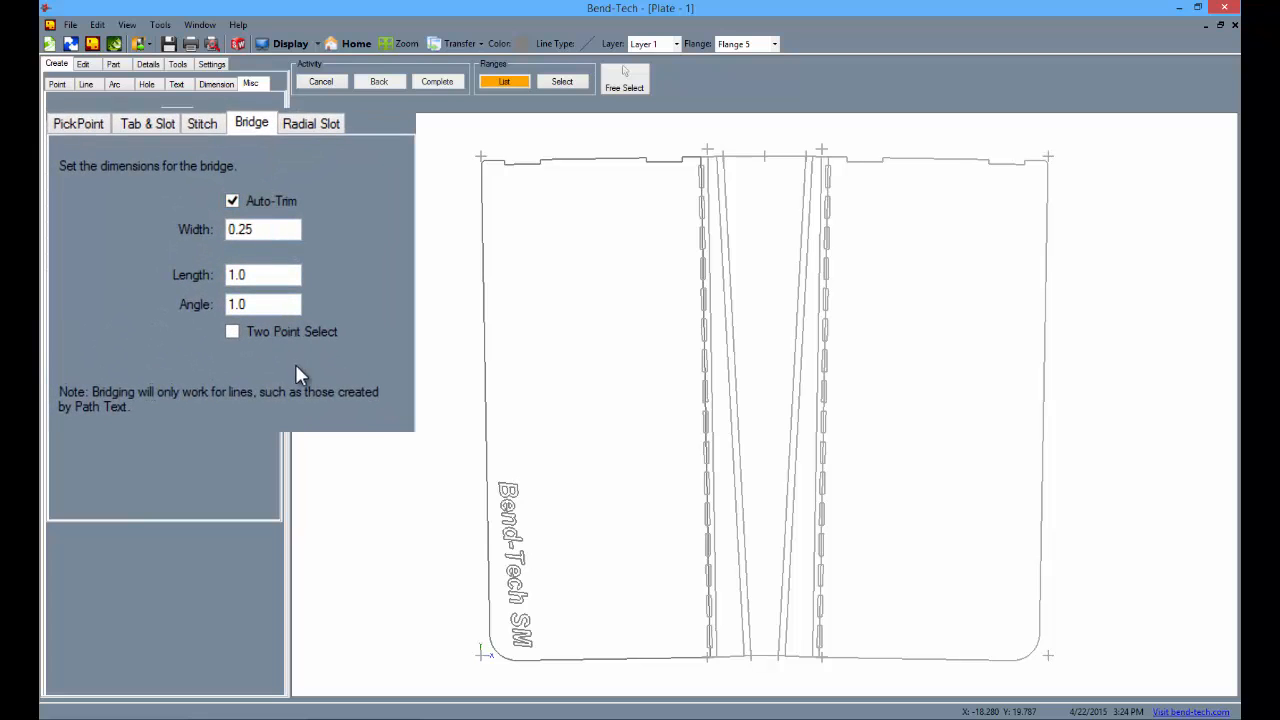
scroll(530, 498, "up", 4)
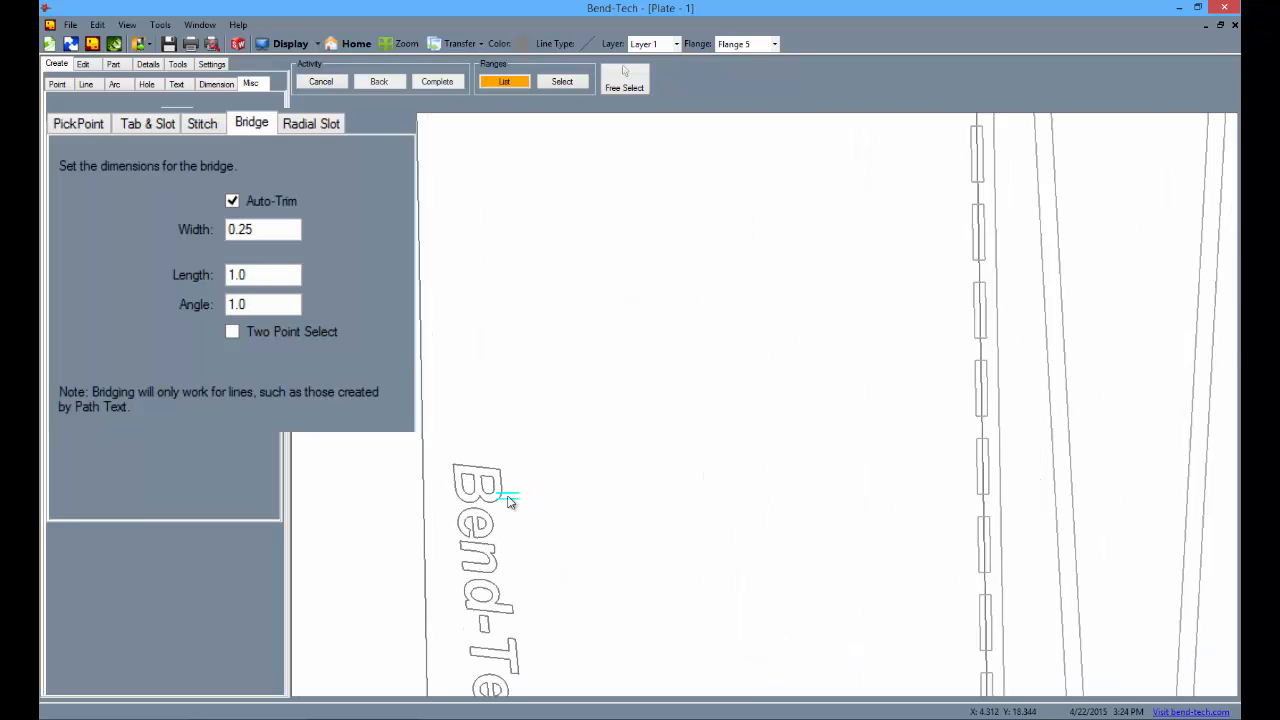
scroll(500, 500, "up", 1)
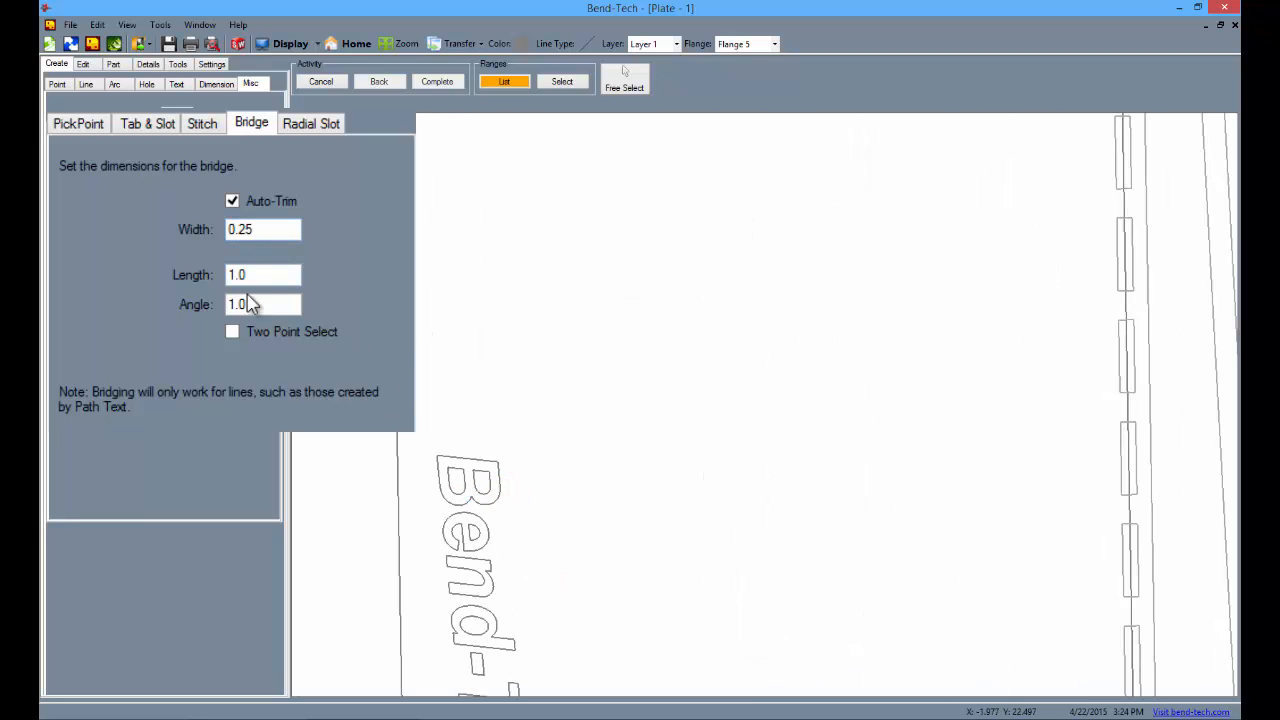
left_click_drag(251, 300, 271, 300)
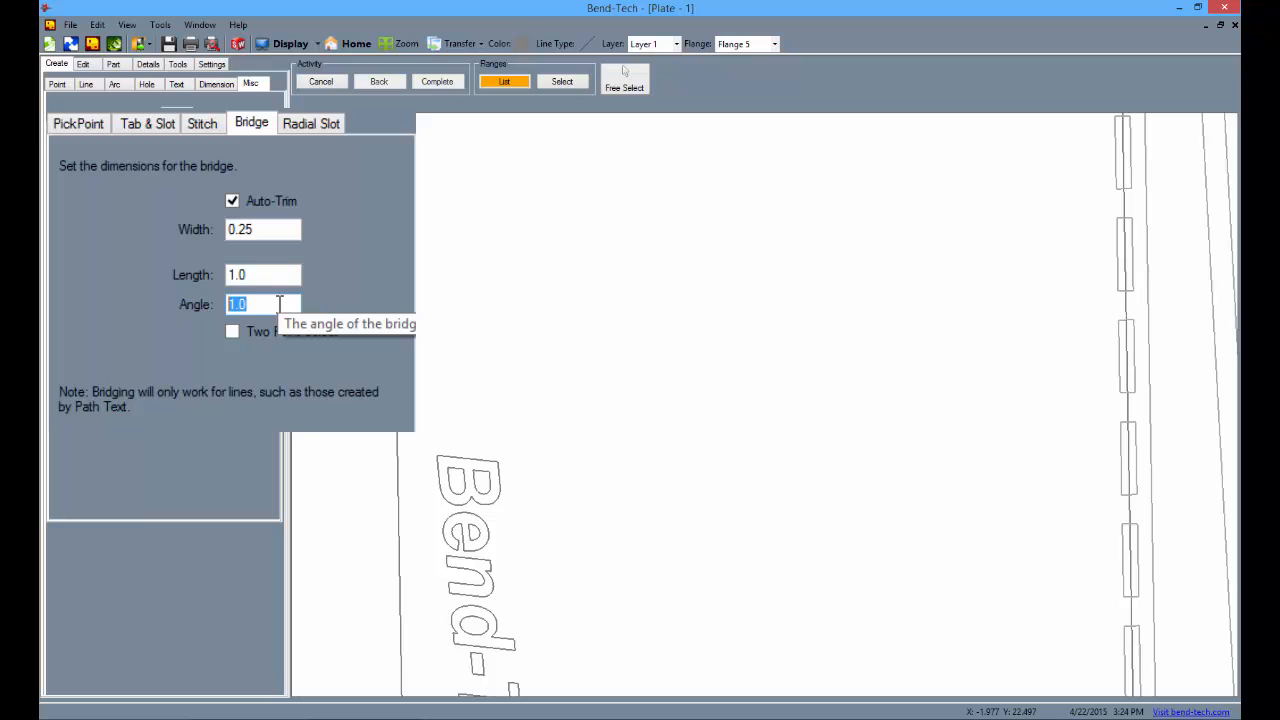
type("40")
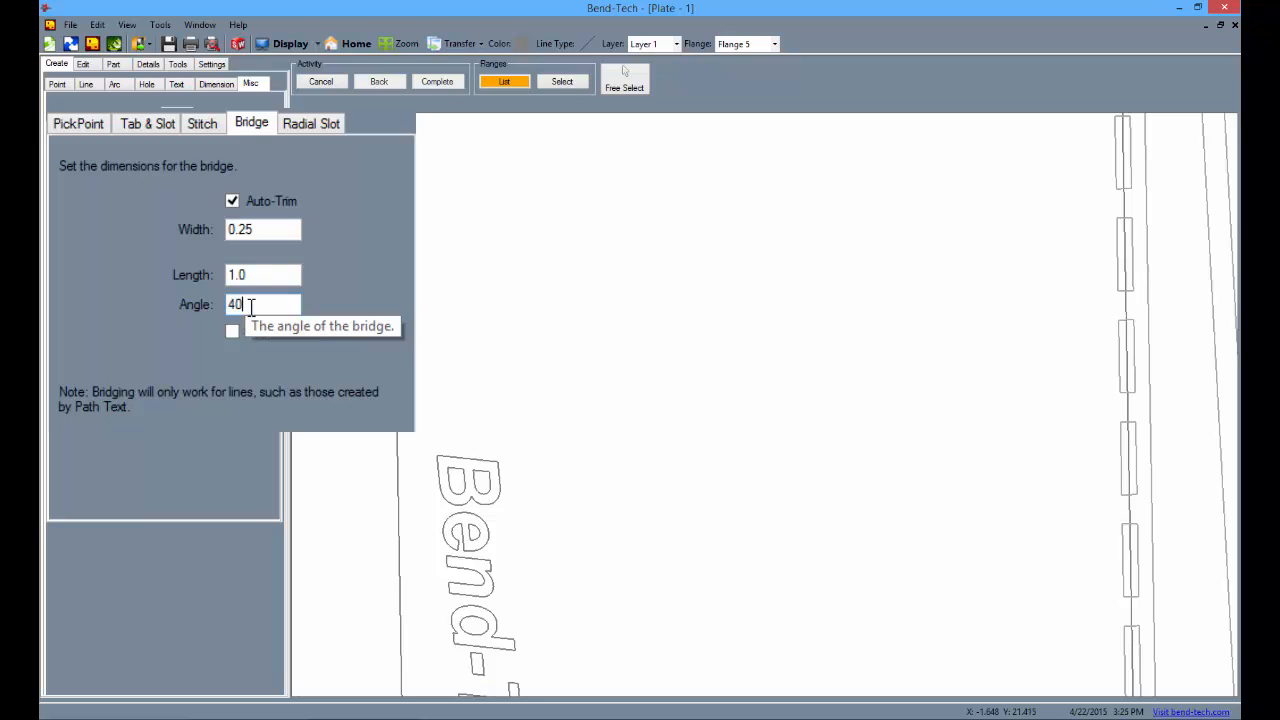
left_click(447, 491)
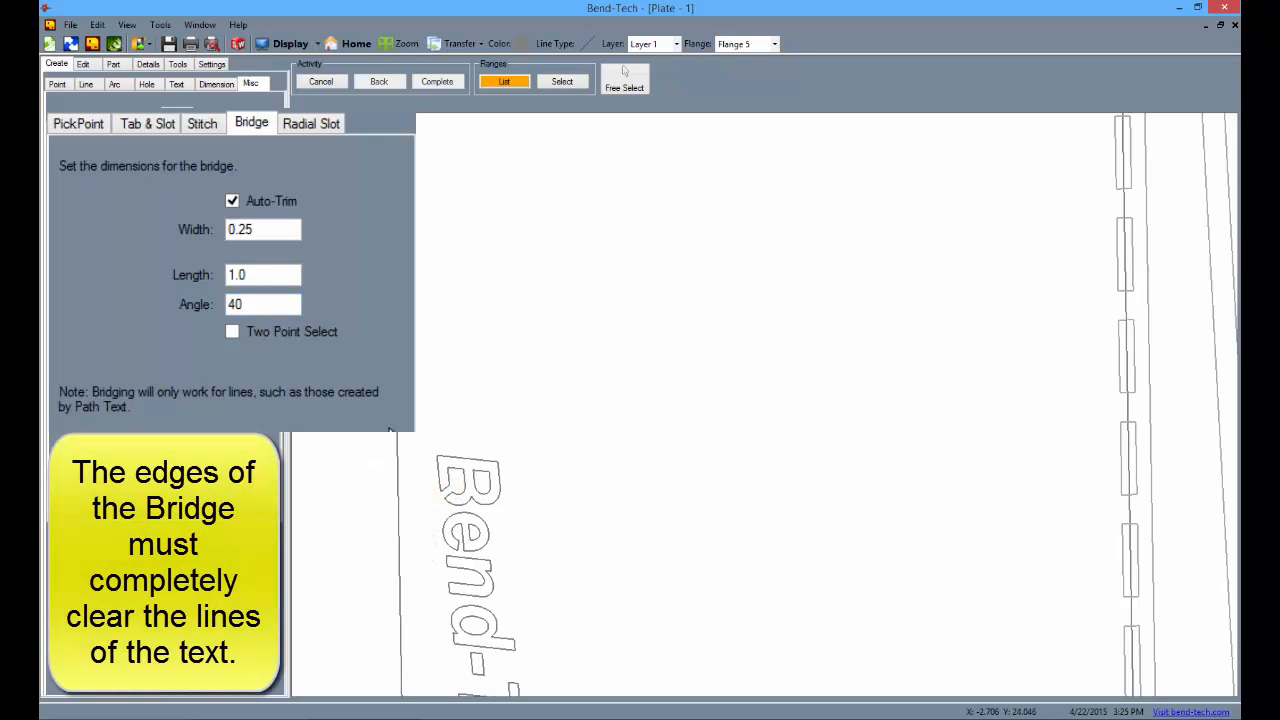
Set the bridge angle to 130 and add bridges across the other side of the B and the first letter e.
double_click(268, 306)
left_click(497, 500)
mouse_move(523, 551)
middle_mouse_down()
mouse_move(506, 466)
mouse_move(449, 430)
middle_mouse_up()
left_click(457, 430)
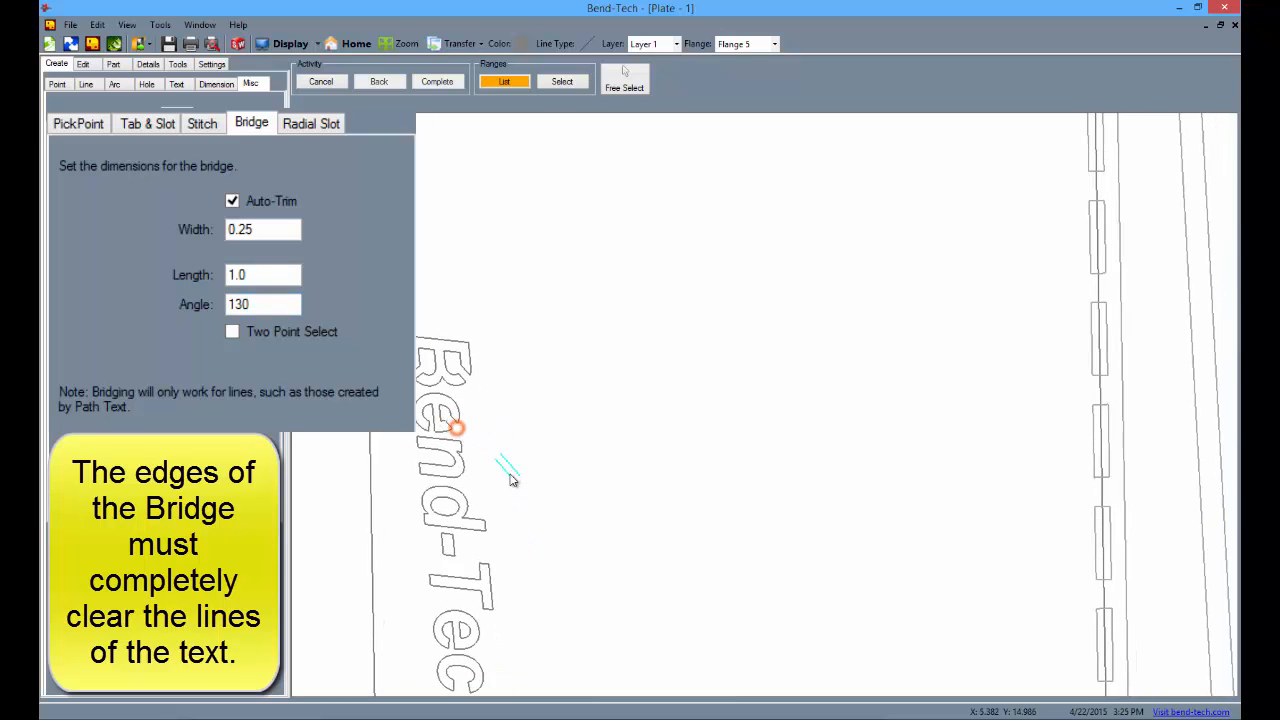
Add bridges at the same 130 angle across the letter d and the e in "Tech".
scroll(505, 491, "down", 1)
middle_click_drag(508, 513, 498, 361)
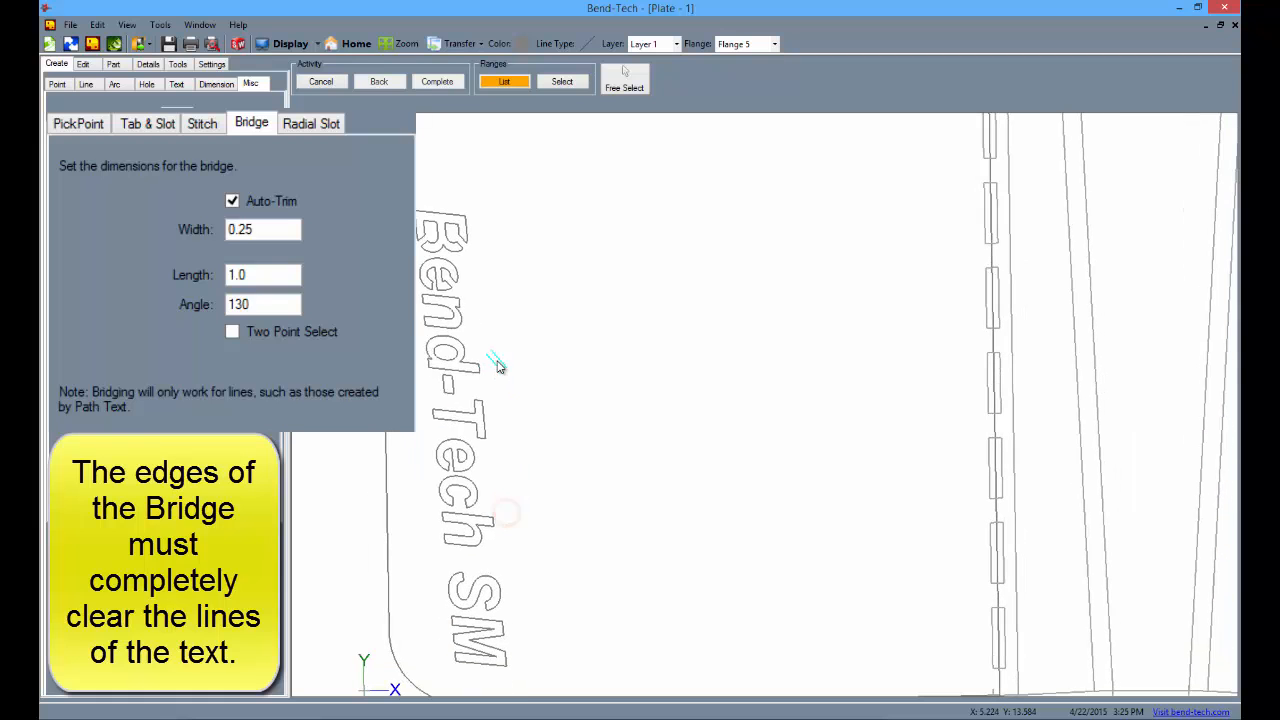
left_click(435, 347)
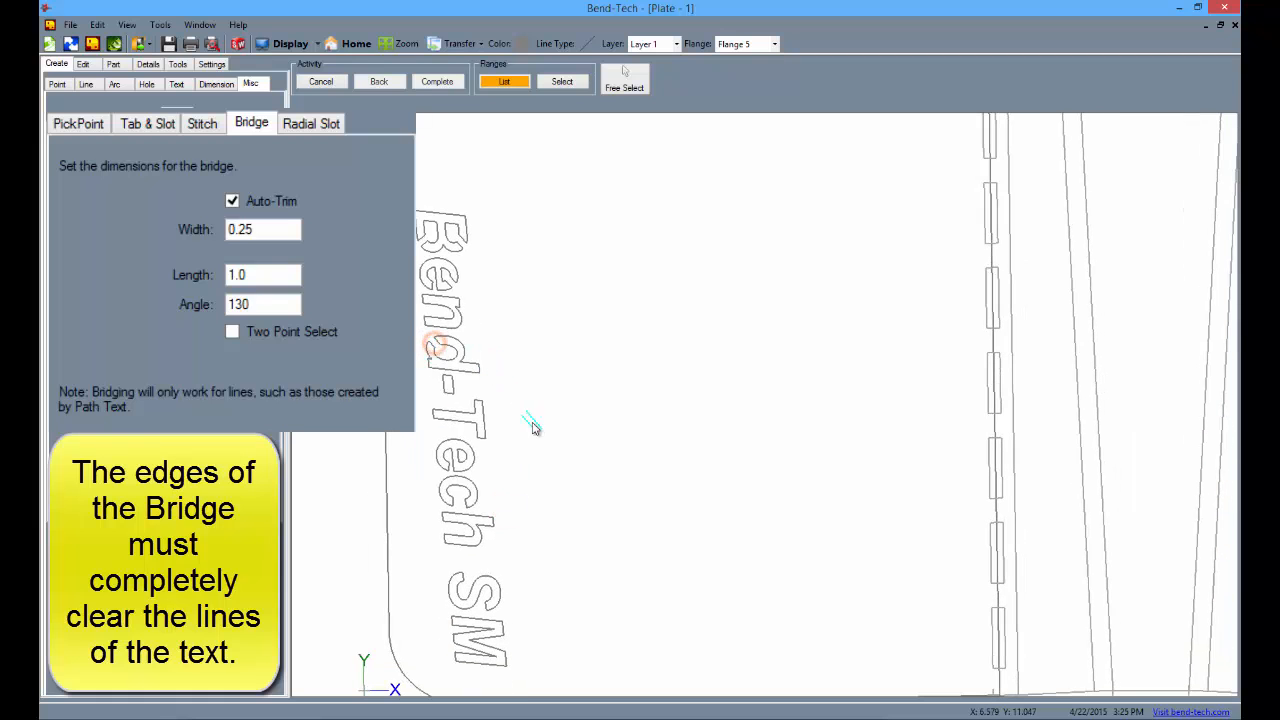
middle_click_drag(539, 528, 542, 424)
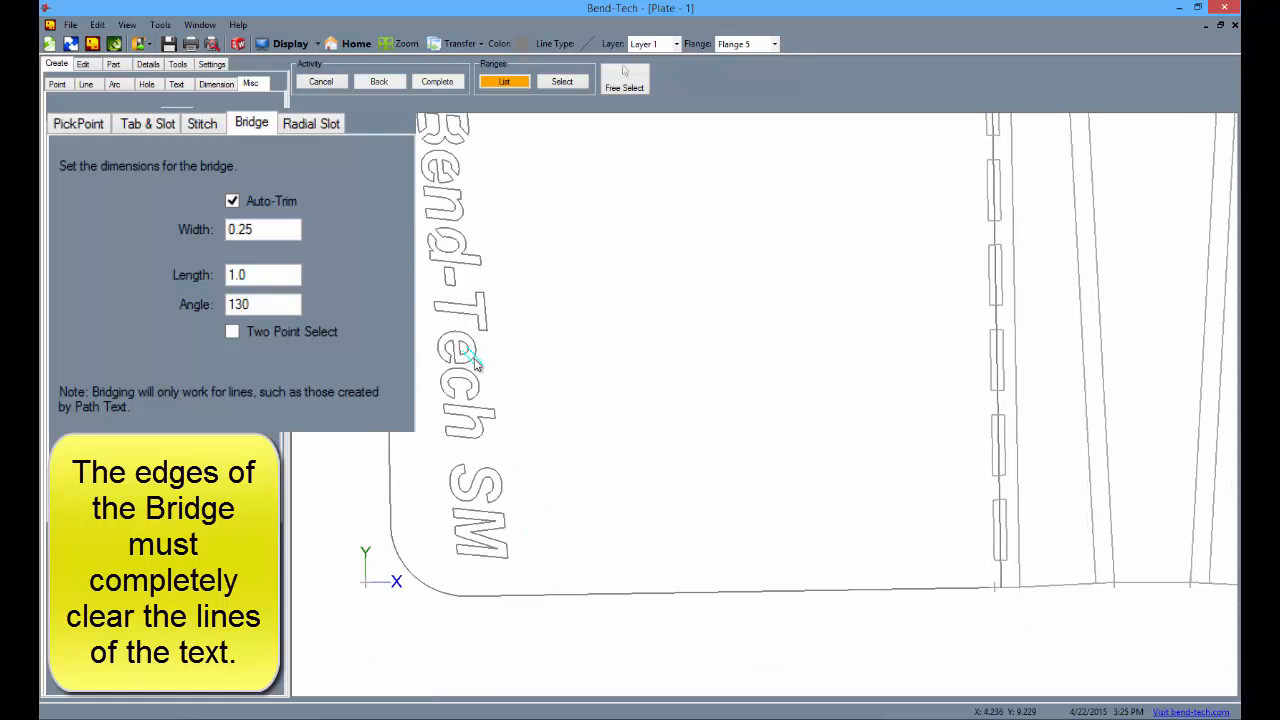
left_click(472, 362)
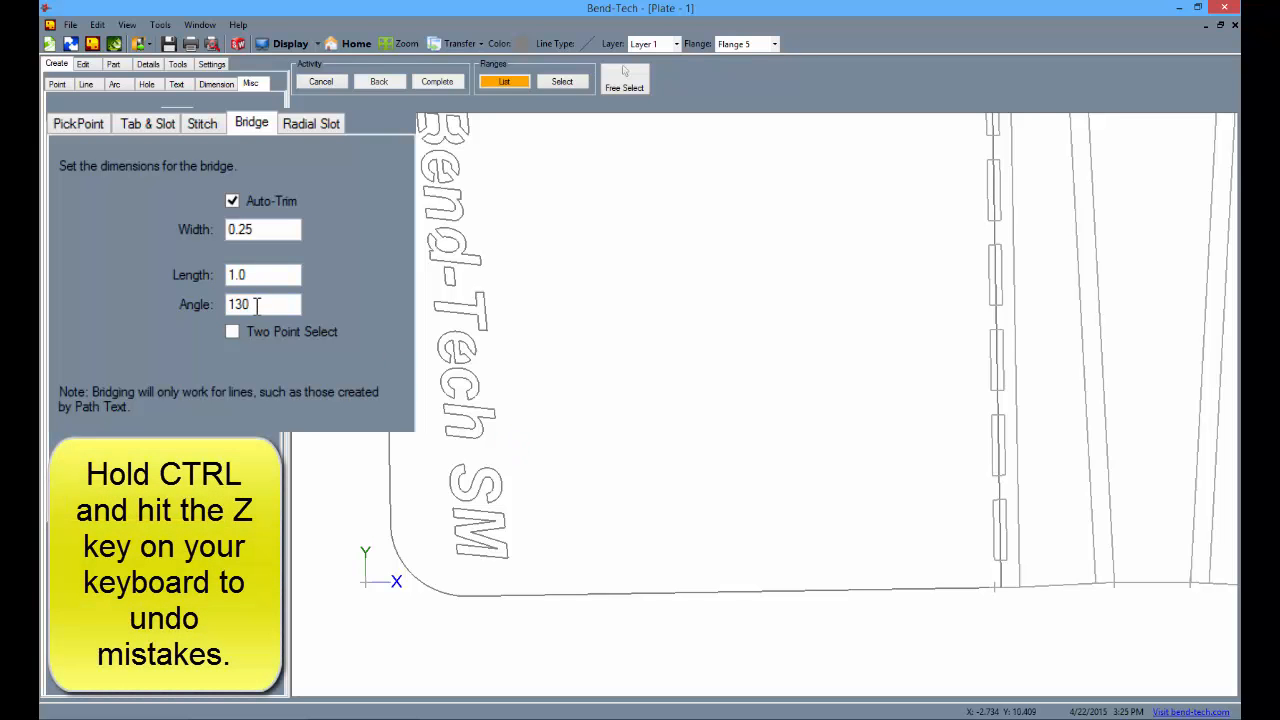
Set the bridge angle to 170 and add bridges across the first e, the d and the e in "Tech".
scroll(512, 327, "down", 1)
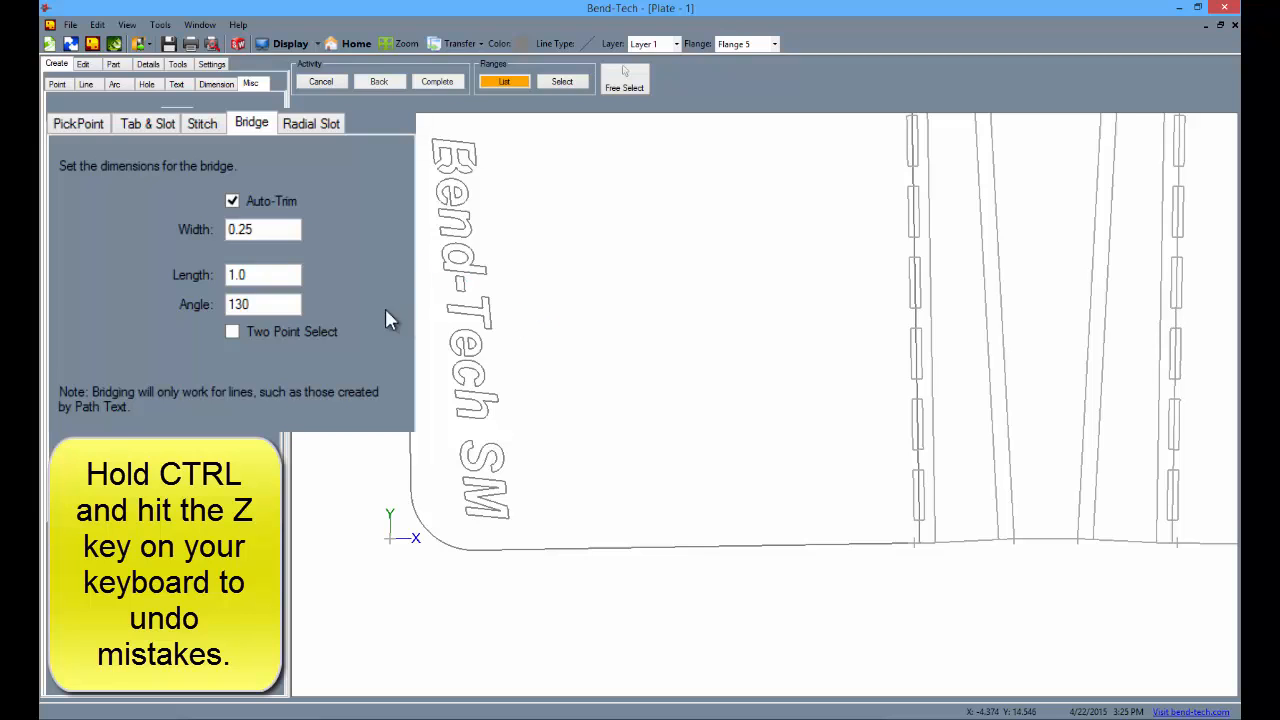
double_click(268, 304)
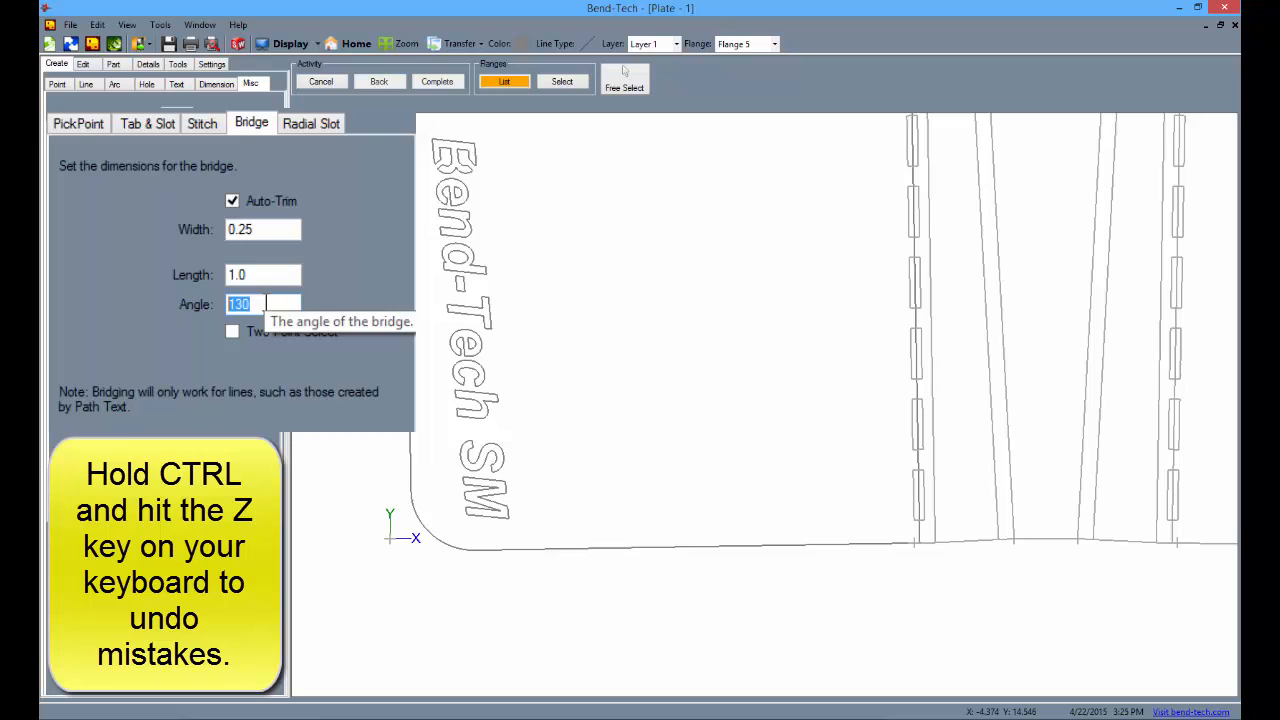
type("90")
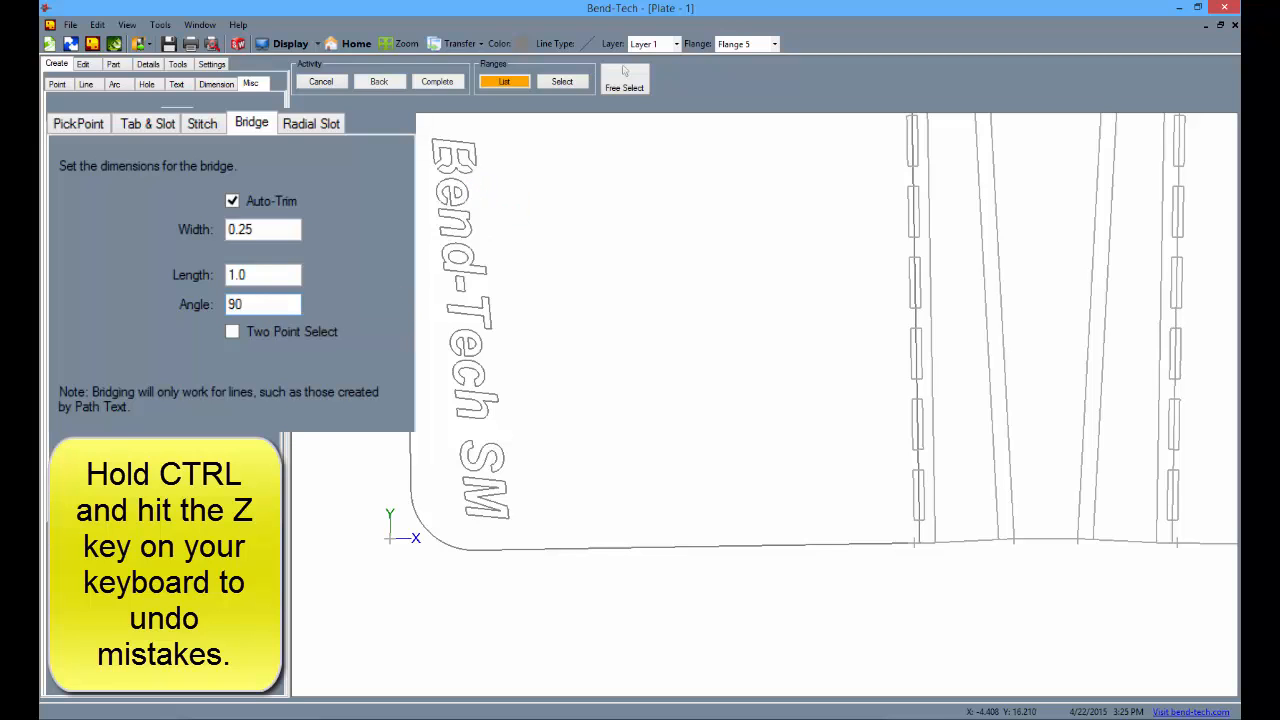
double_click(249, 304)
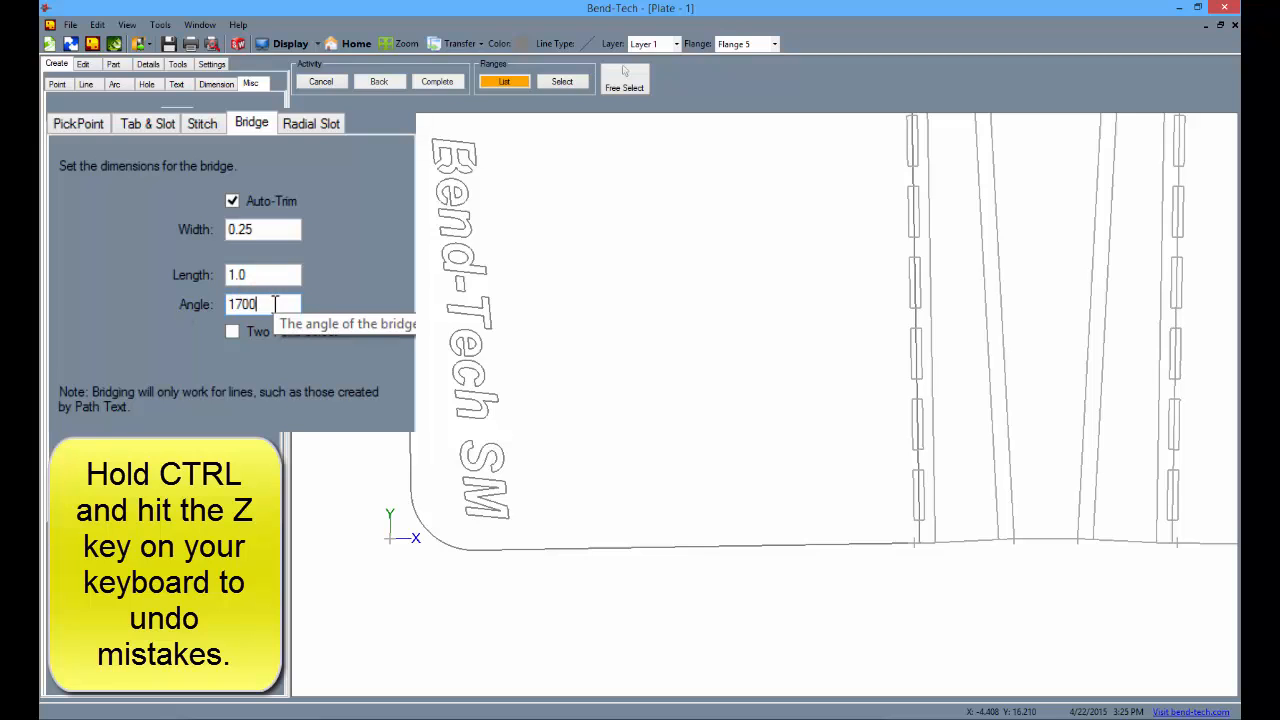
left_click(469, 196)
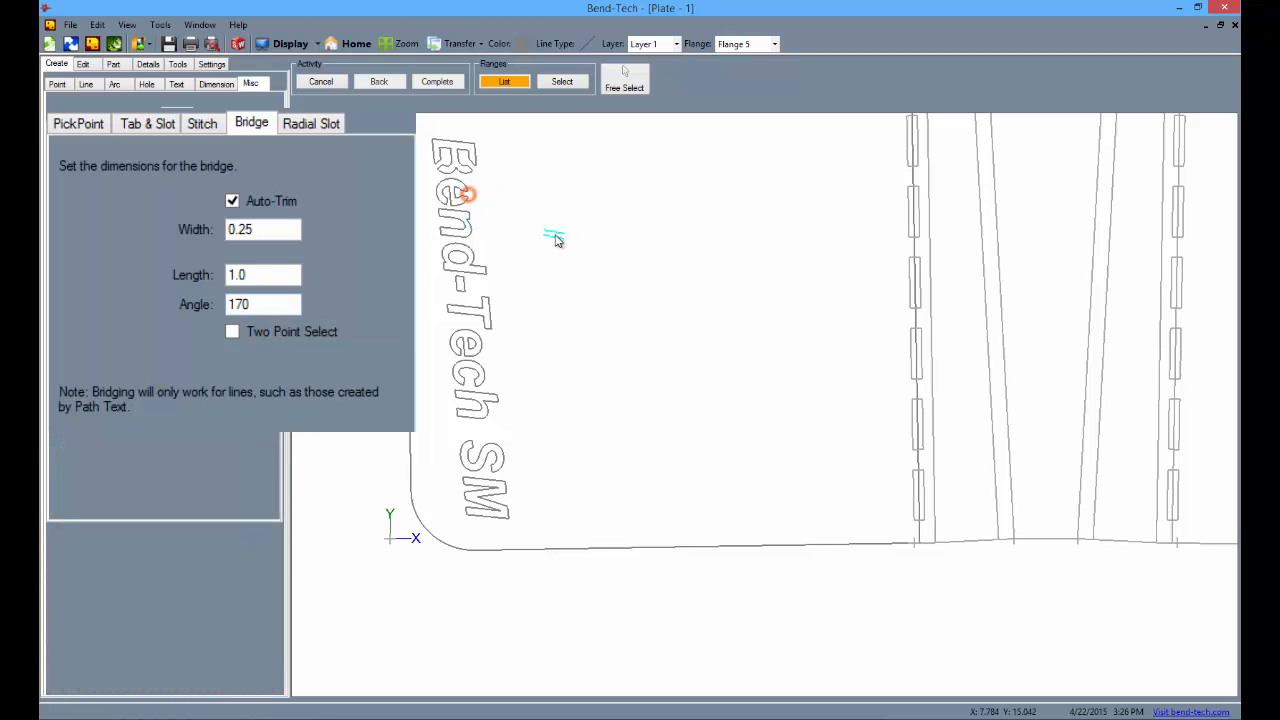
left_click(475, 259)
left_click(485, 346)
Define all flanges of the 0.5 Plate part and fit the whole model in the view.
left_click(120, 64)
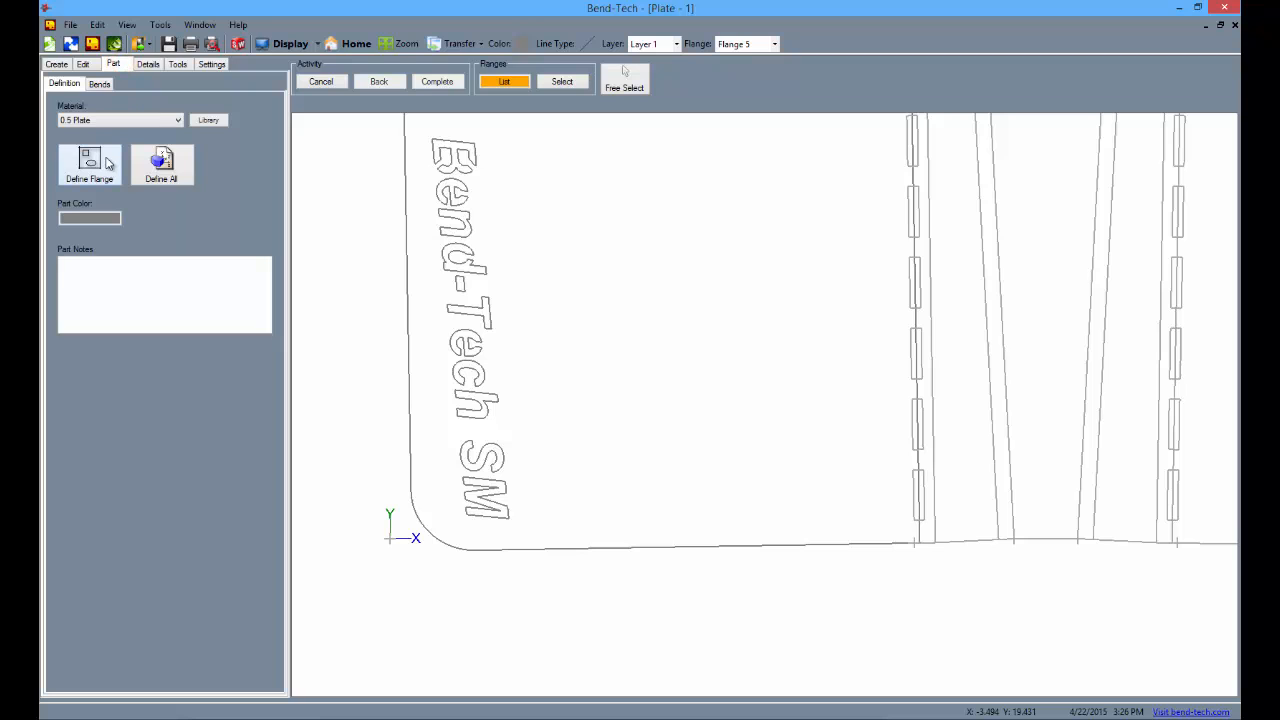
left_click(162, 172)
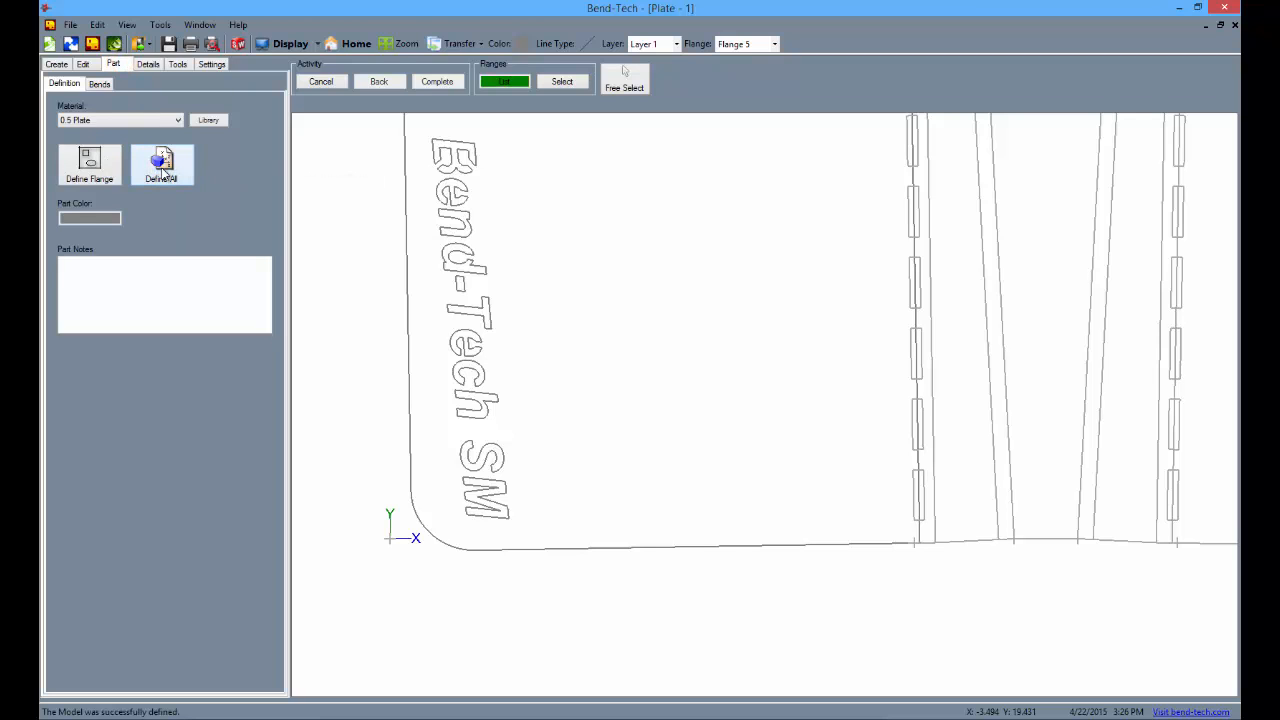
left_click(506, 84)
left_click(507, 84)
left_click(349, 46)
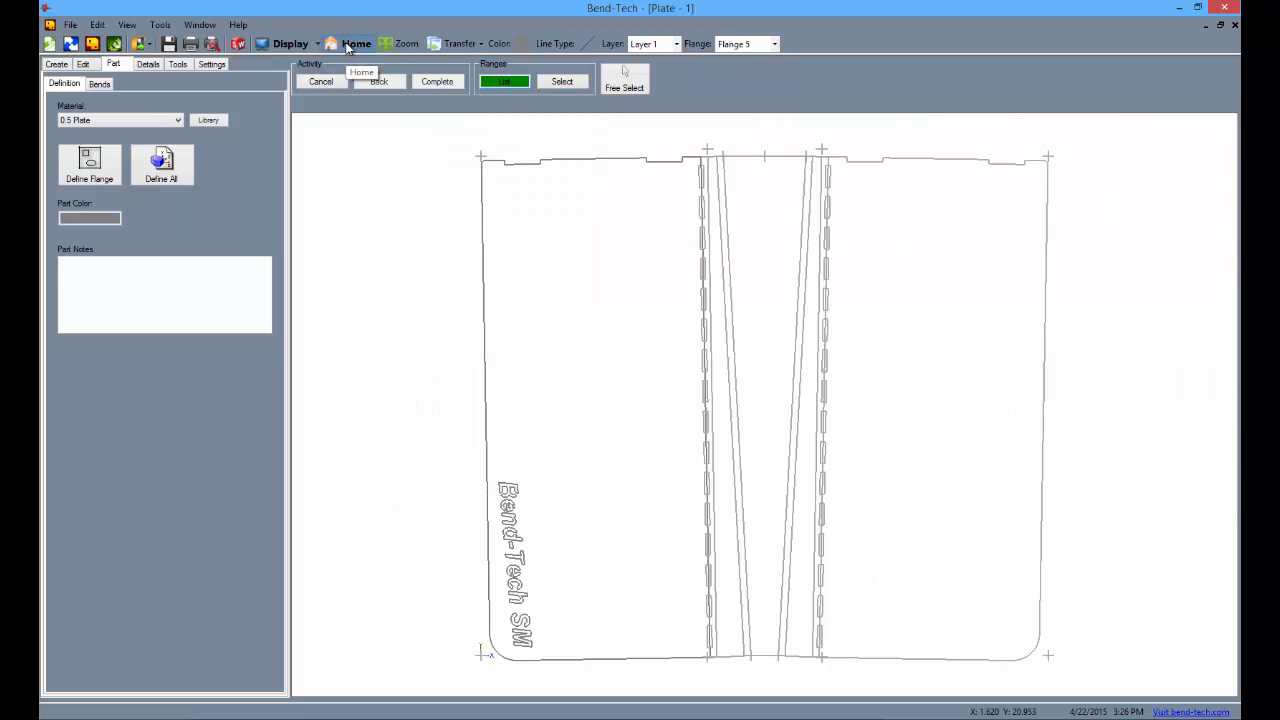
Check the cut-out text by switching through the 3D wireframe, 3D shaded and flat layout displays and back to the design display.
left_click(302, 47)
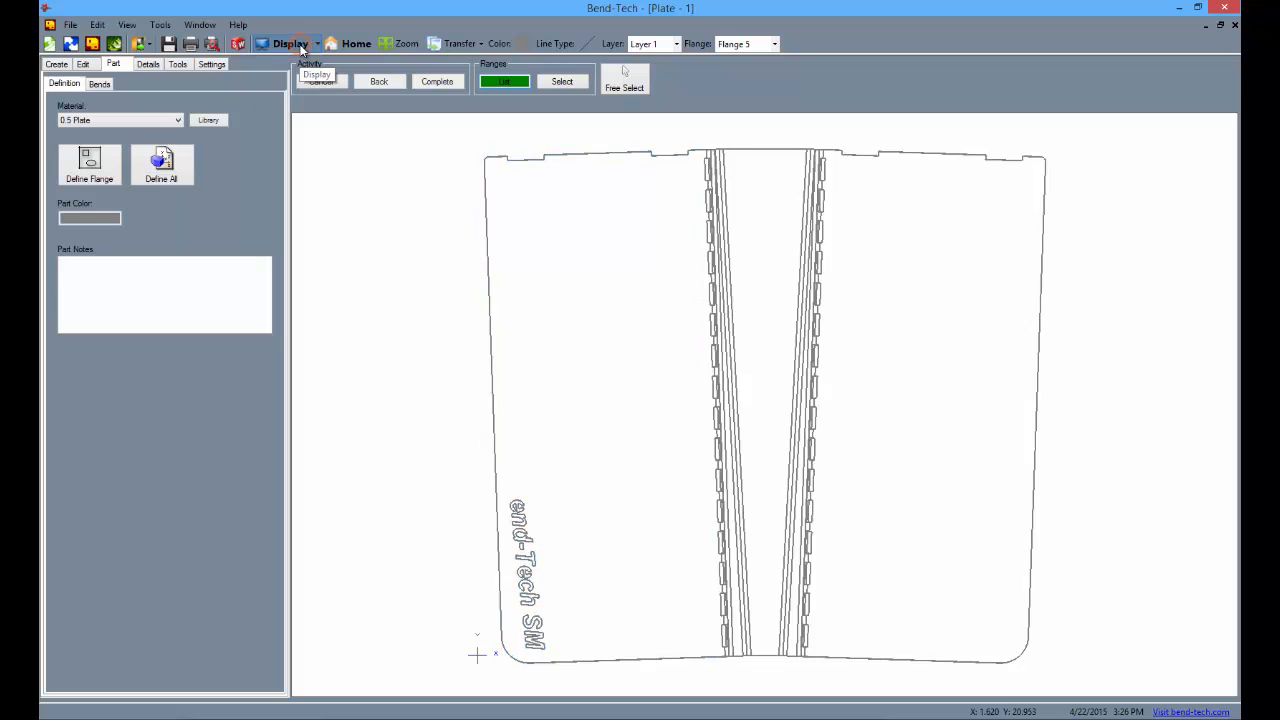
left_click(300, 46)
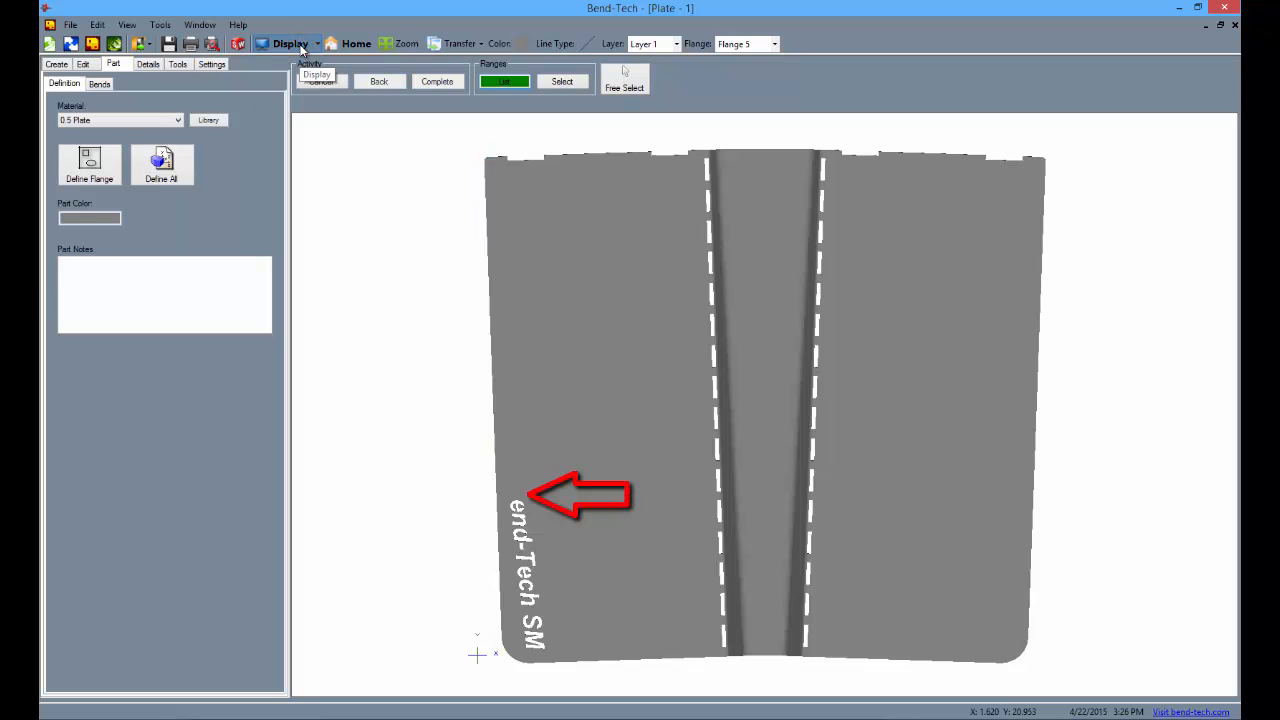
left_click(300, 46)
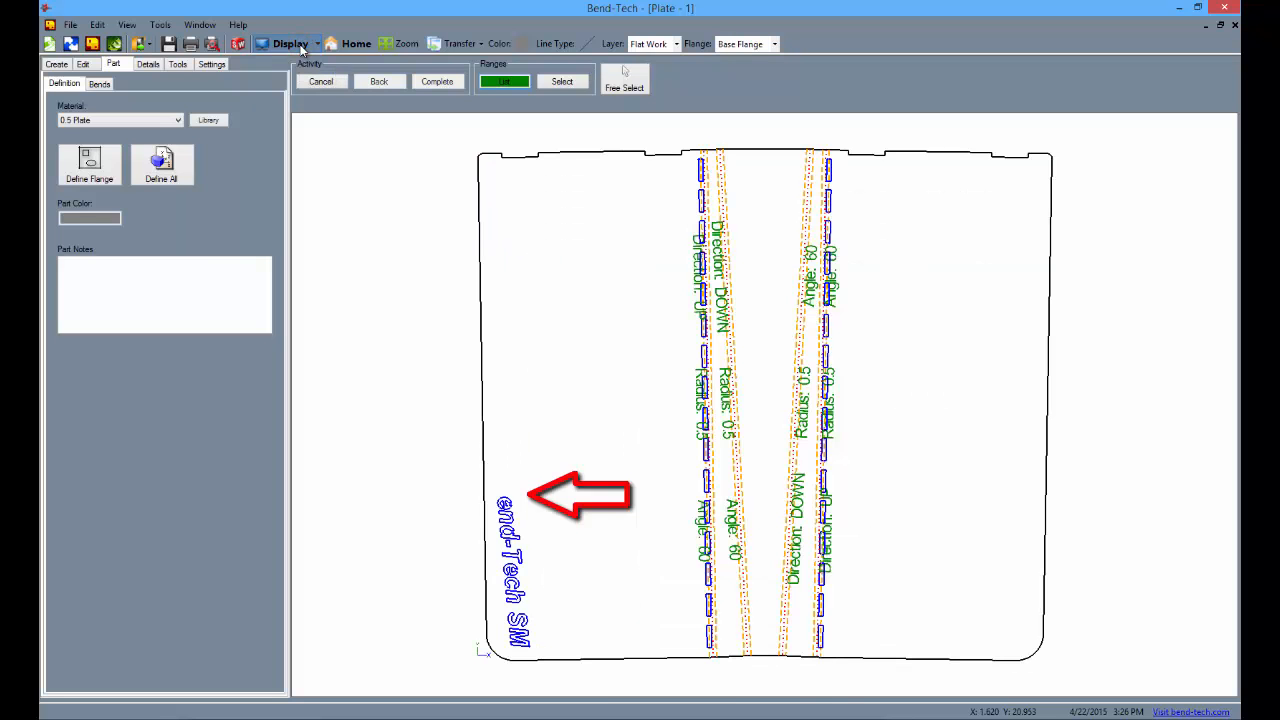
left_click(300, 46)
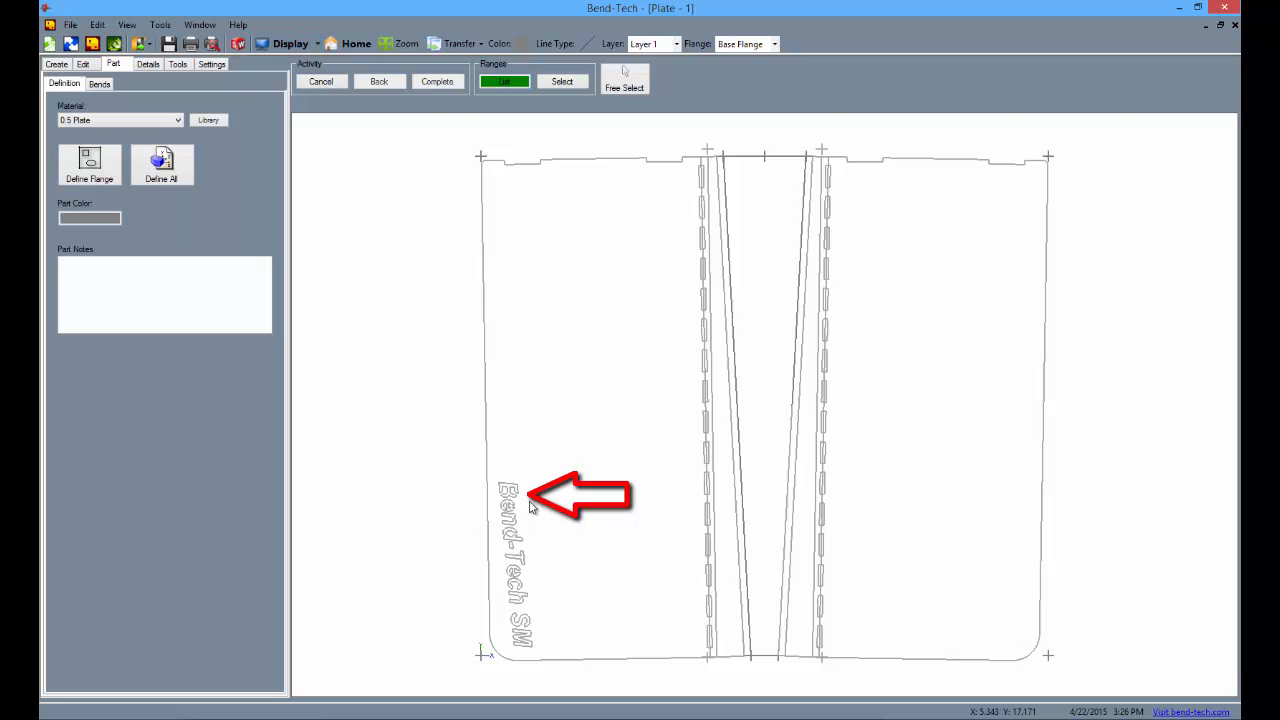
Replace the bridges on both sides of the letter B with bridges at an angle of 175.
scroll(490, 524, "up", 5)
scroll(485, 526, "up", 3)
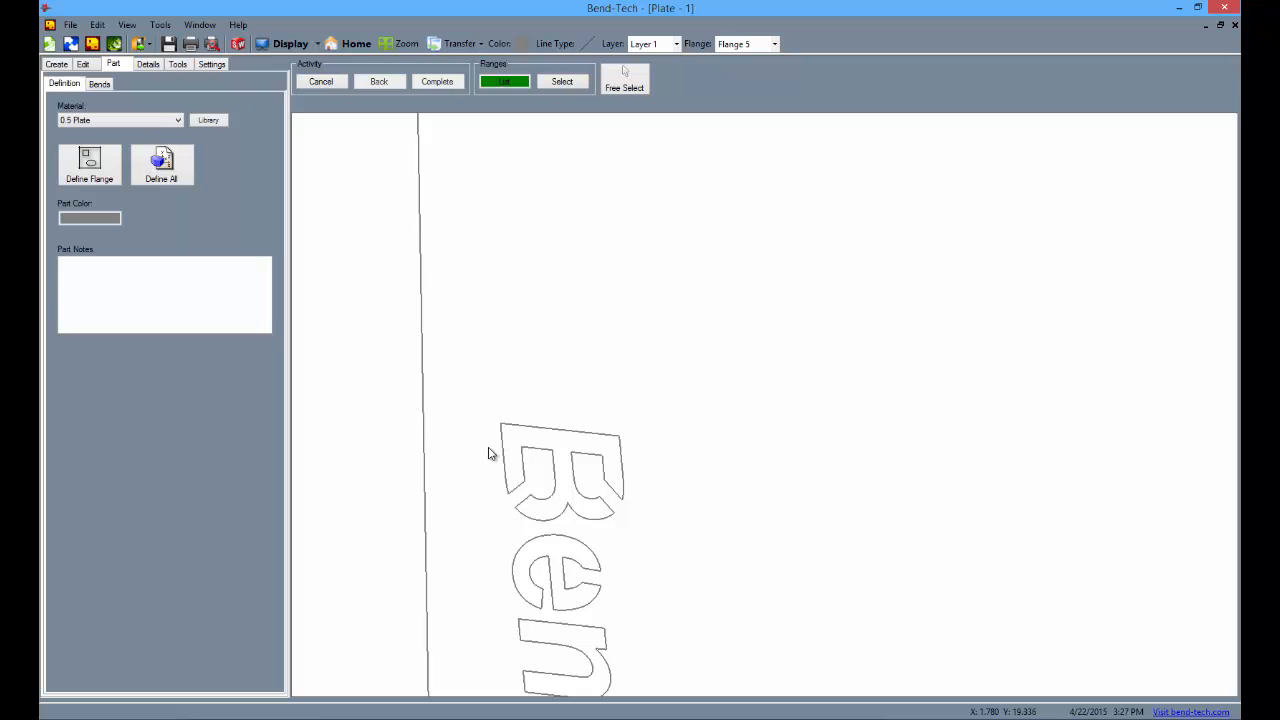
left_click(90, 65)
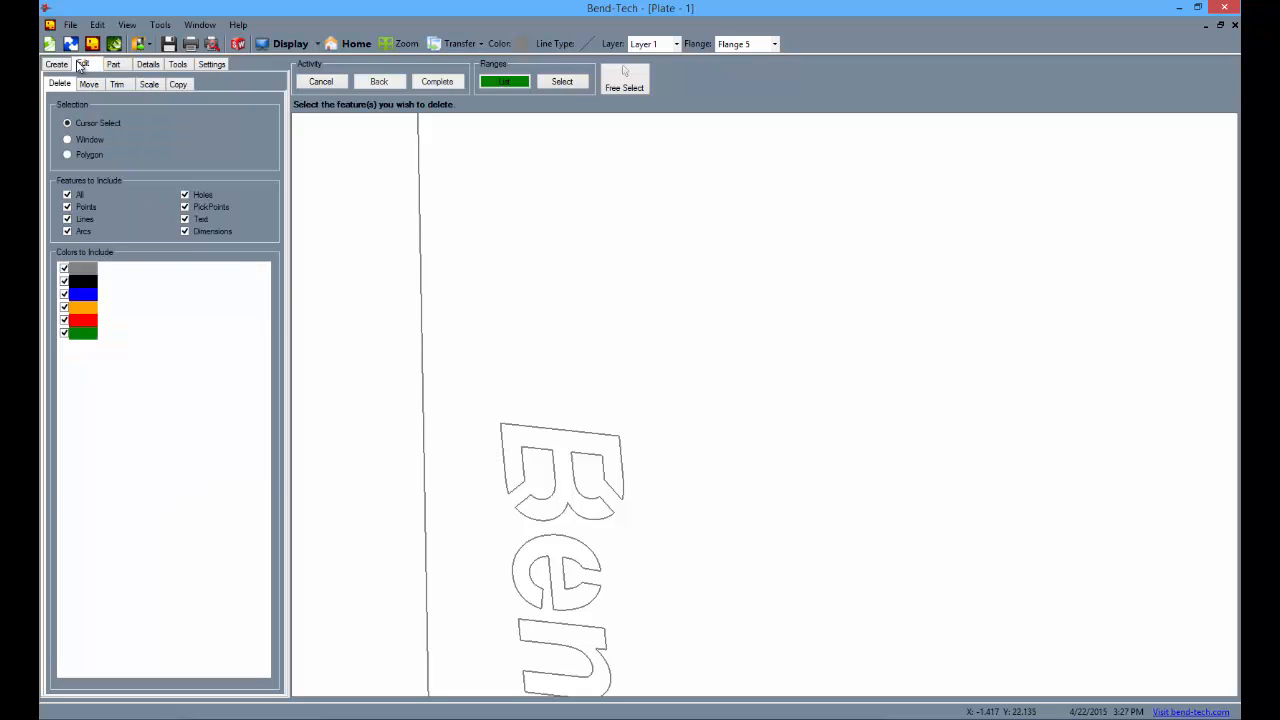
left_click(58, 65)
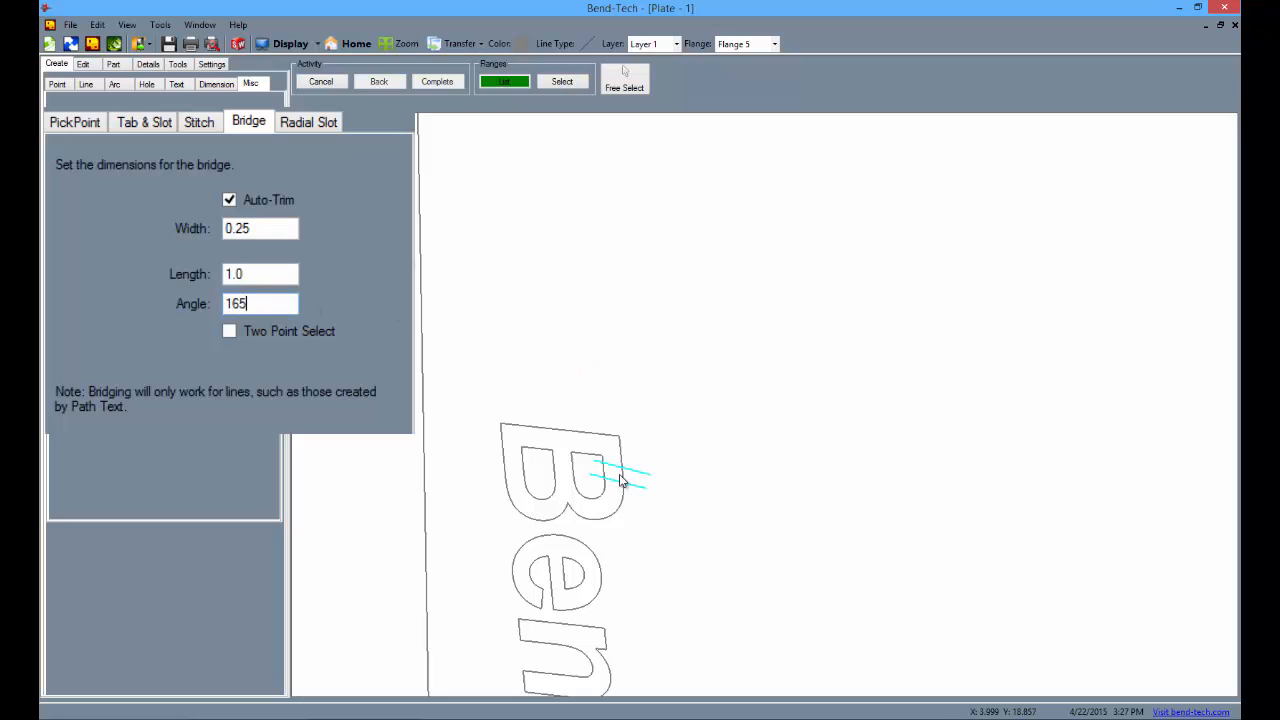
double_click(255, 303)
type("175")
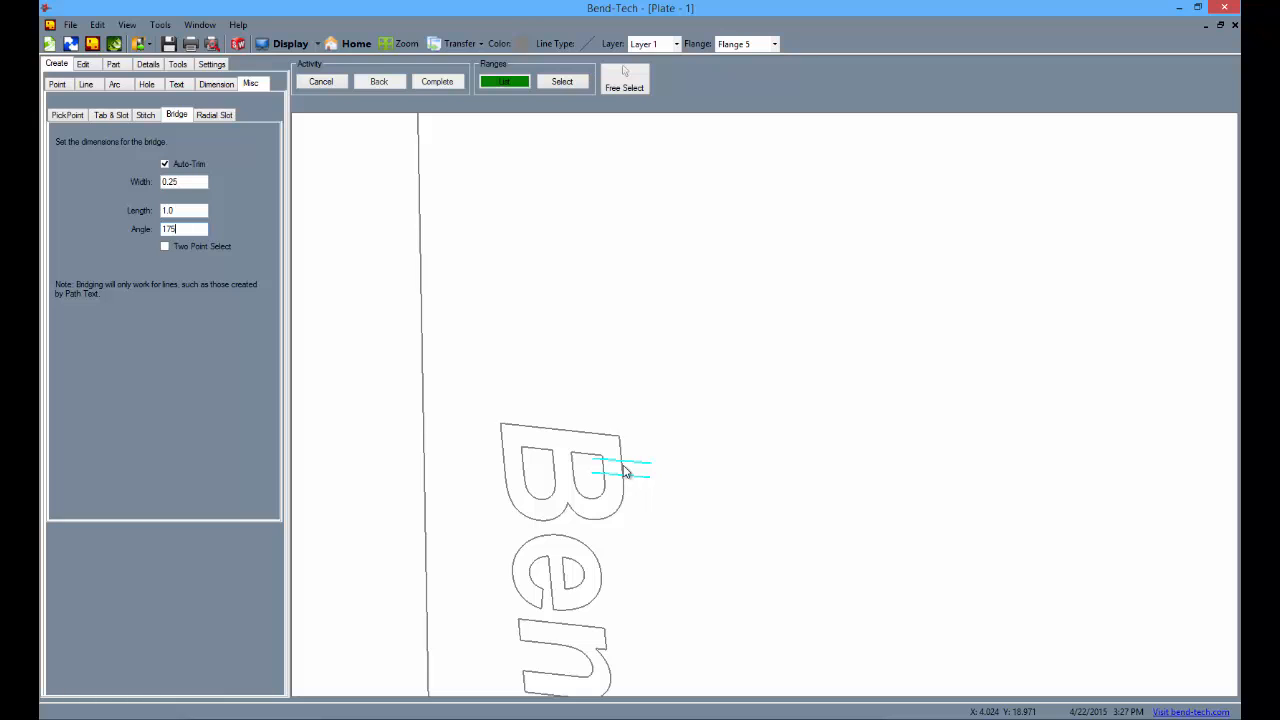
left_click(624, 473)
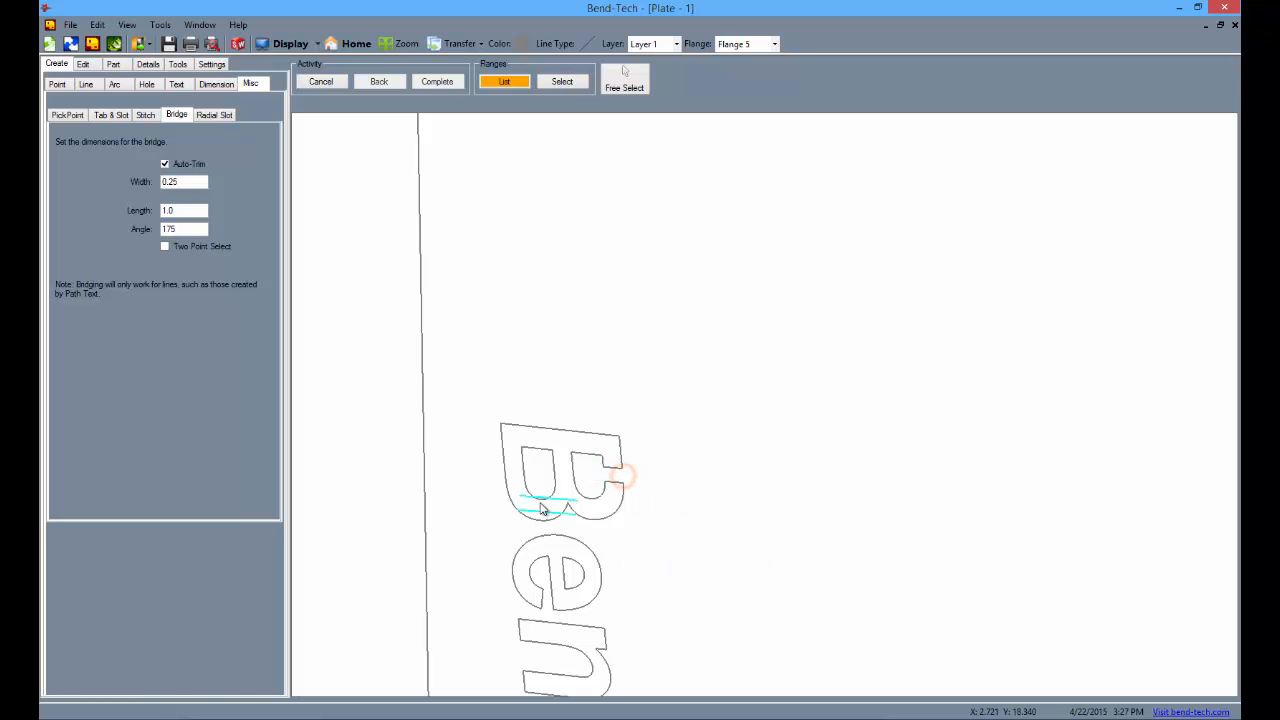
left_click(505, 473)
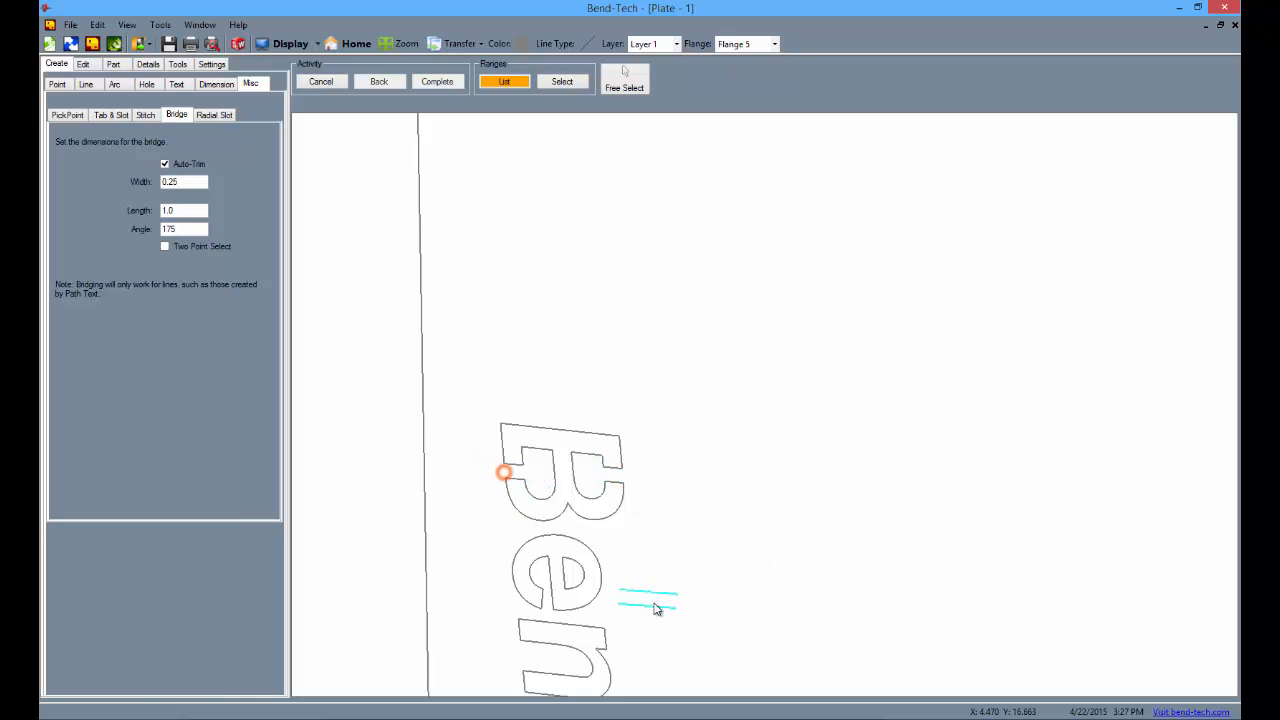
Place bridges at angle 175 across the first e, the d and the e in "Tech".
middle_click_drag(648, 597, 656, 533)
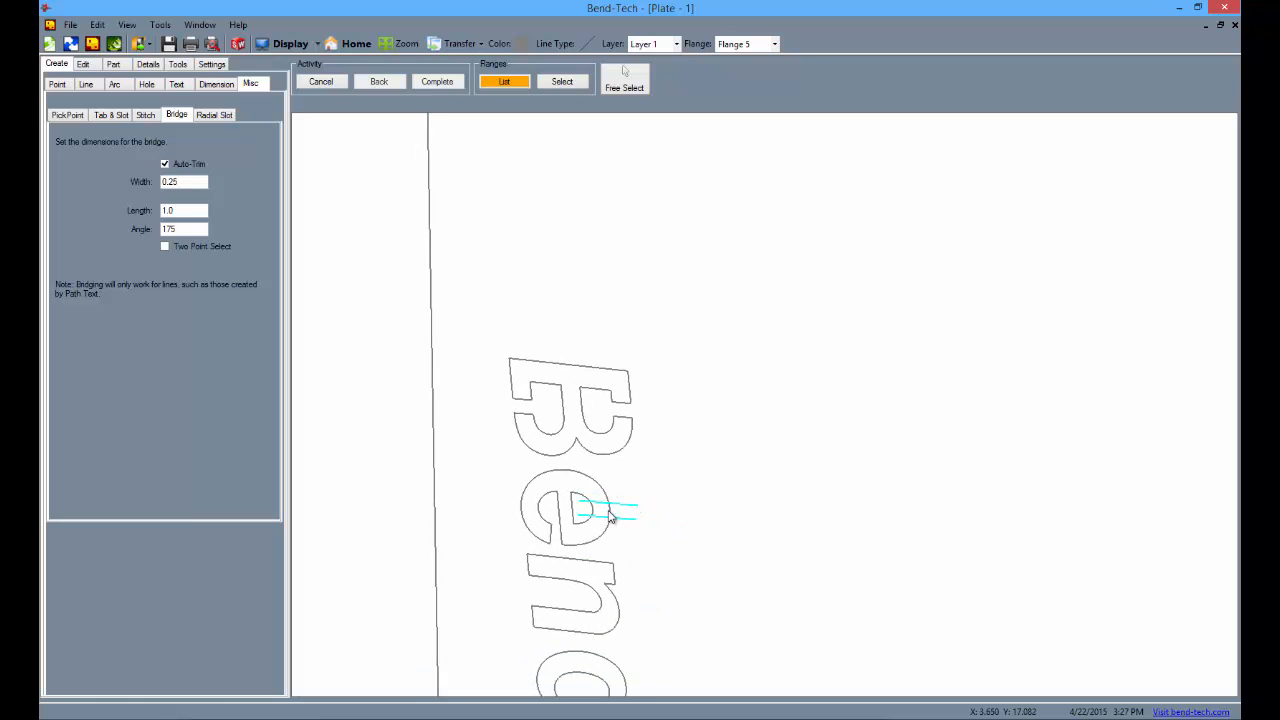
middle_click_drag(686, 586, 687, 465)
left_click(640, 532)
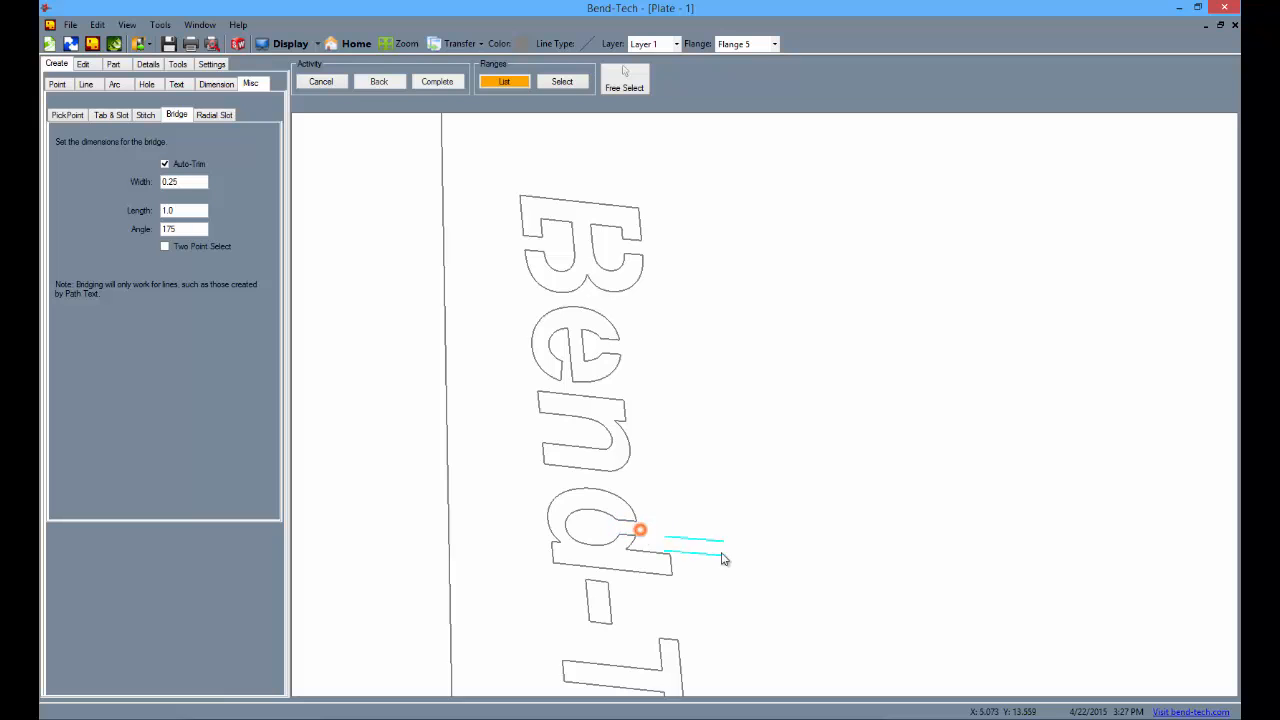
middle_click_drag(727, 607, 740, 403)
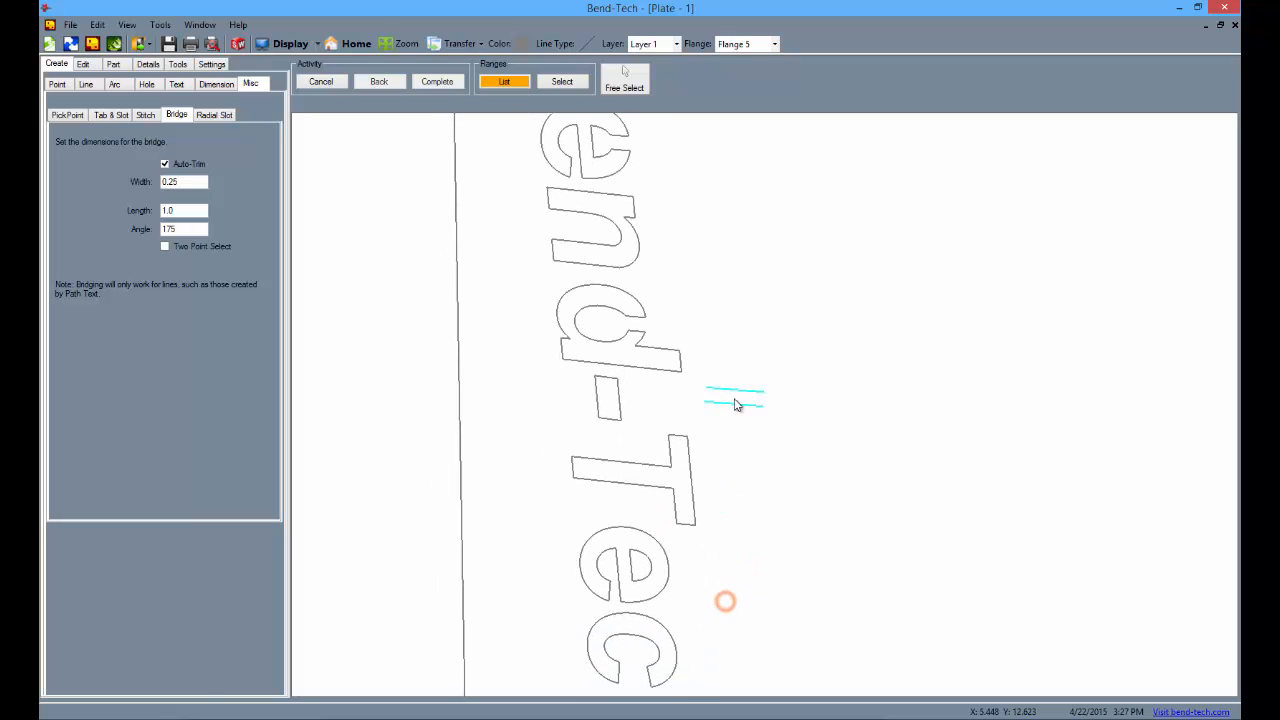
left_click(675, 572)
mouse_move(740, 612)
middle_mouse_down()
mouse_move(757, 457)
mouse_move(785, 465)
mouse_move(786, 420)
middle_mouse_up()
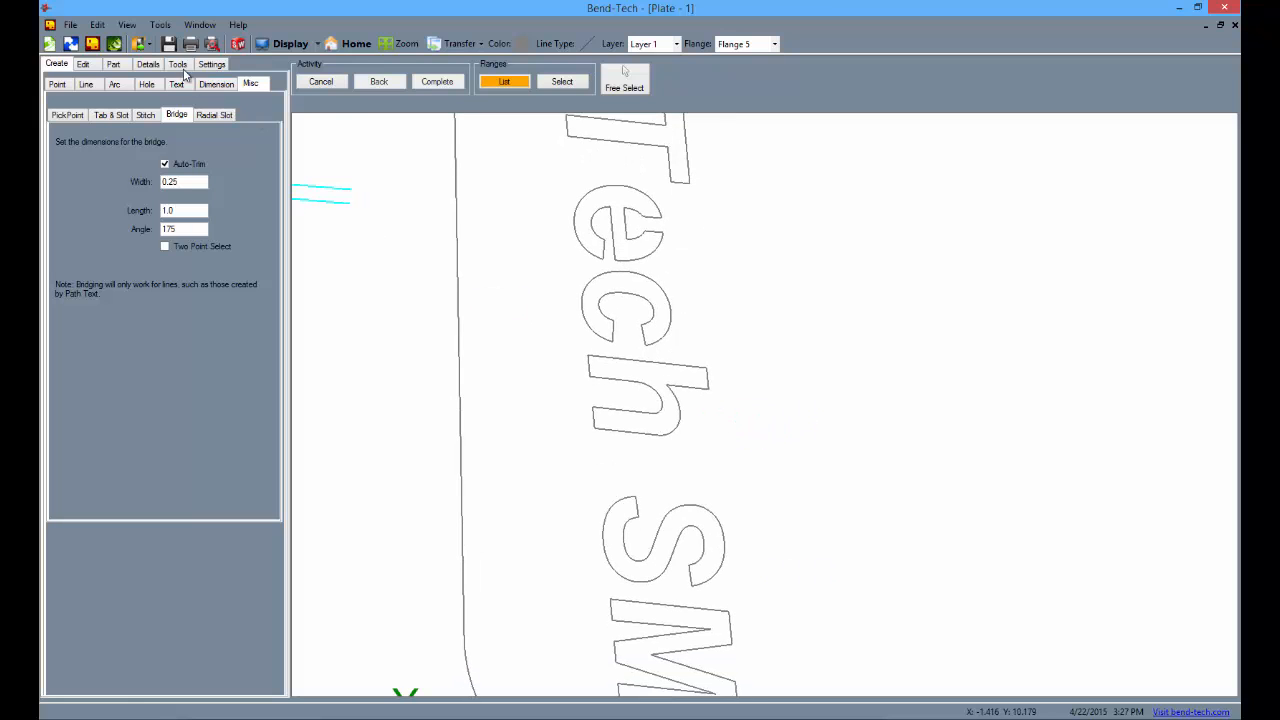
Redefine Flange 5 with the revised text bridges.
left_click(364, 45)
left_click(316, 45)
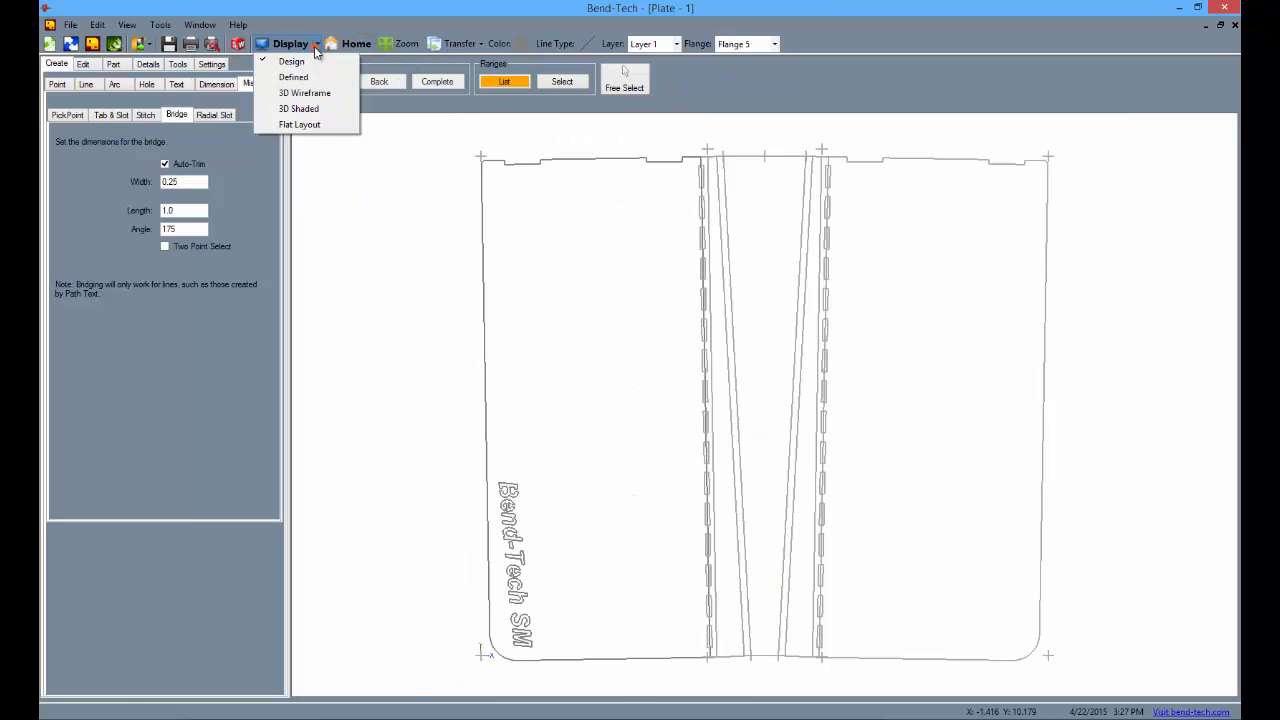
left_click(113, 65)
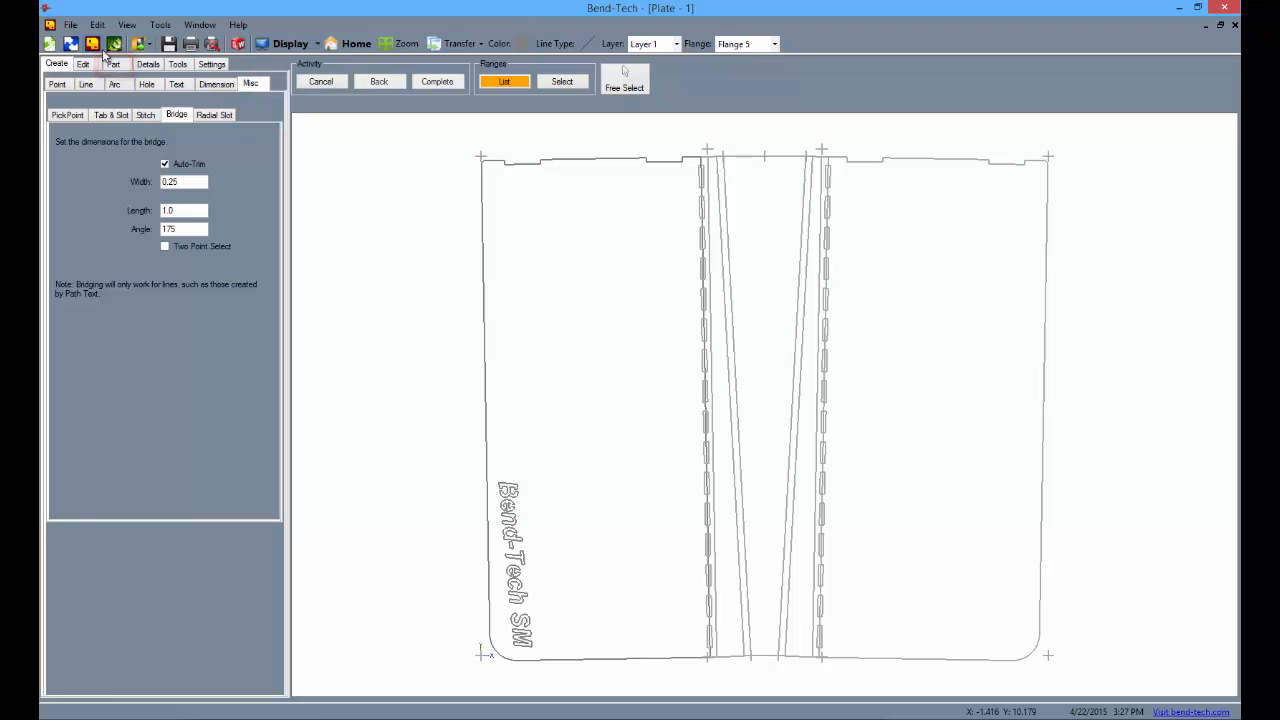
left_click(116, 173)
left_click(461, 518)
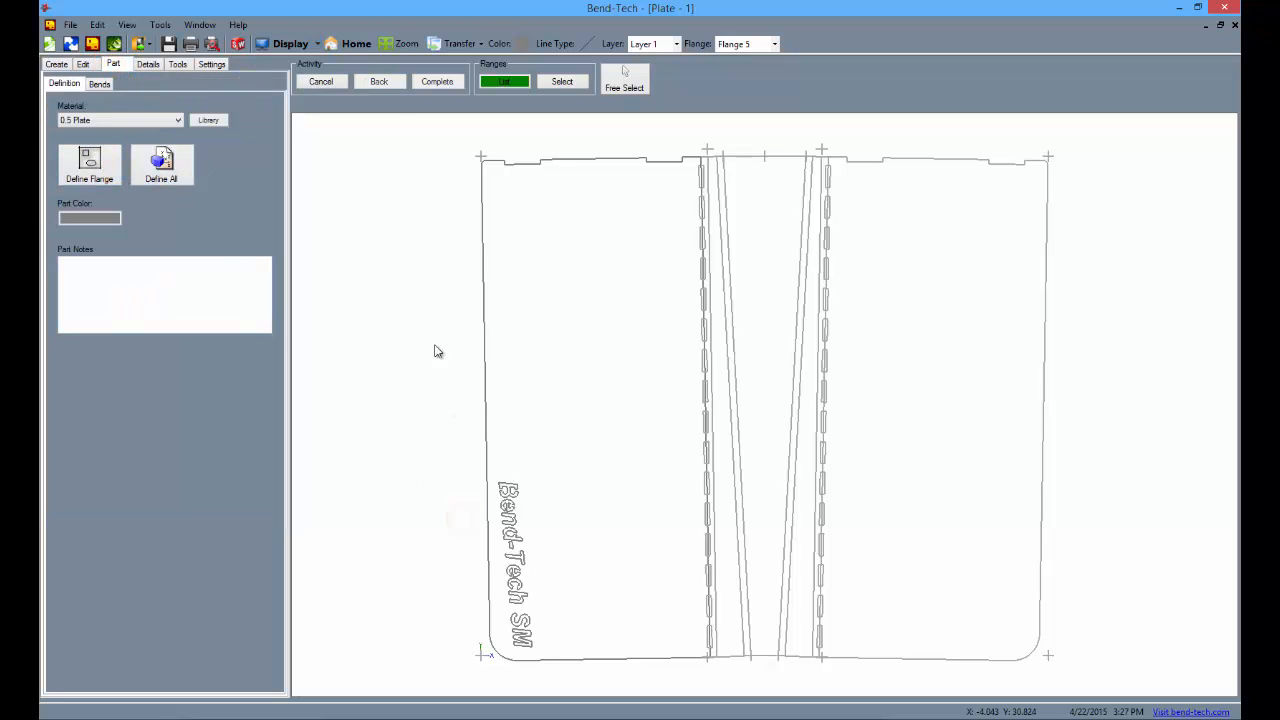
Inspect the "Bend-Tech SM" cut-out up close in the 3D shaded display, then restore the home view.
left_click(290, 44)
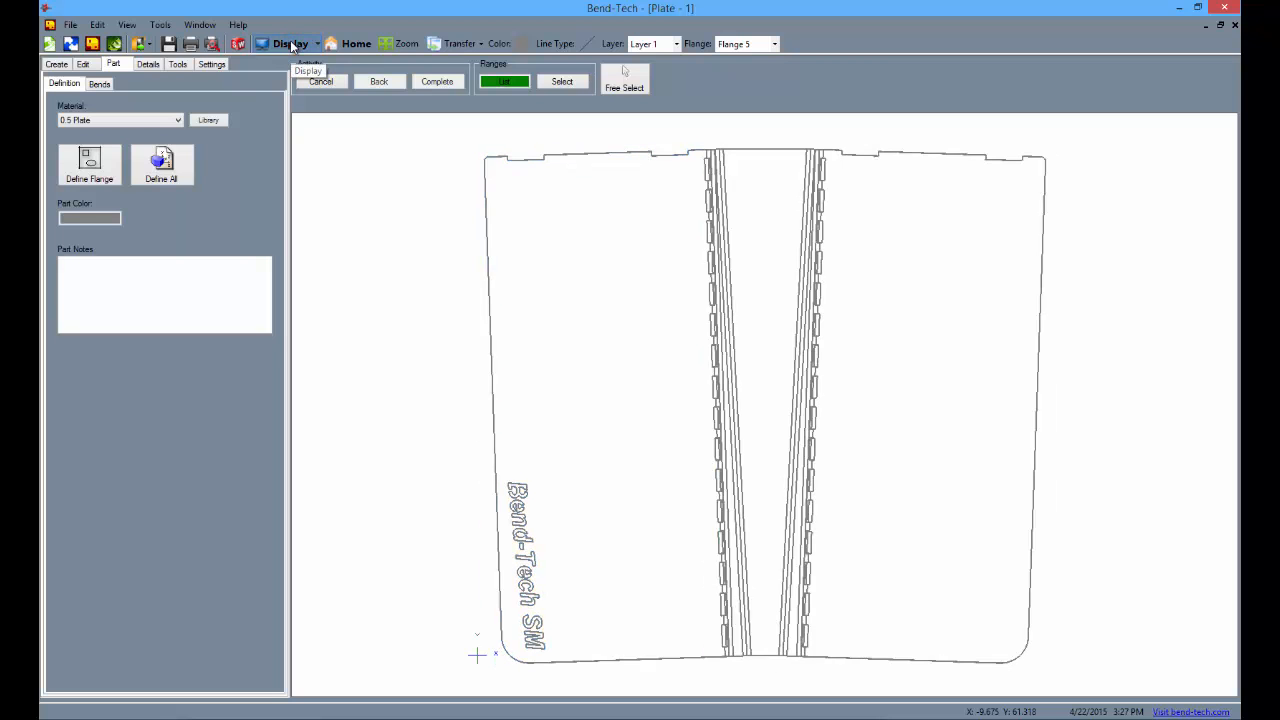
left_click(291, 44)
middle_click_drag(600, 625, 711, 607)
middle_click_drag(559, 545, 475, 608)
scroll(476, 611, "up", 6)
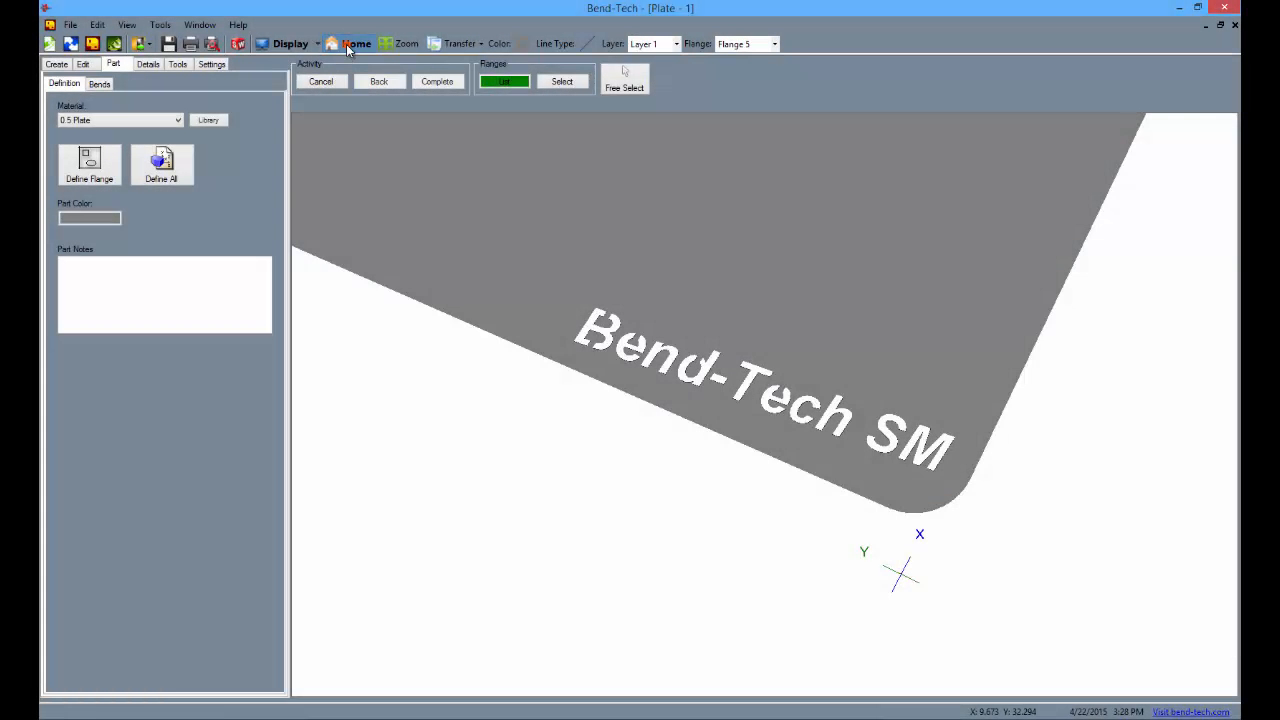
left_click(350, 44)
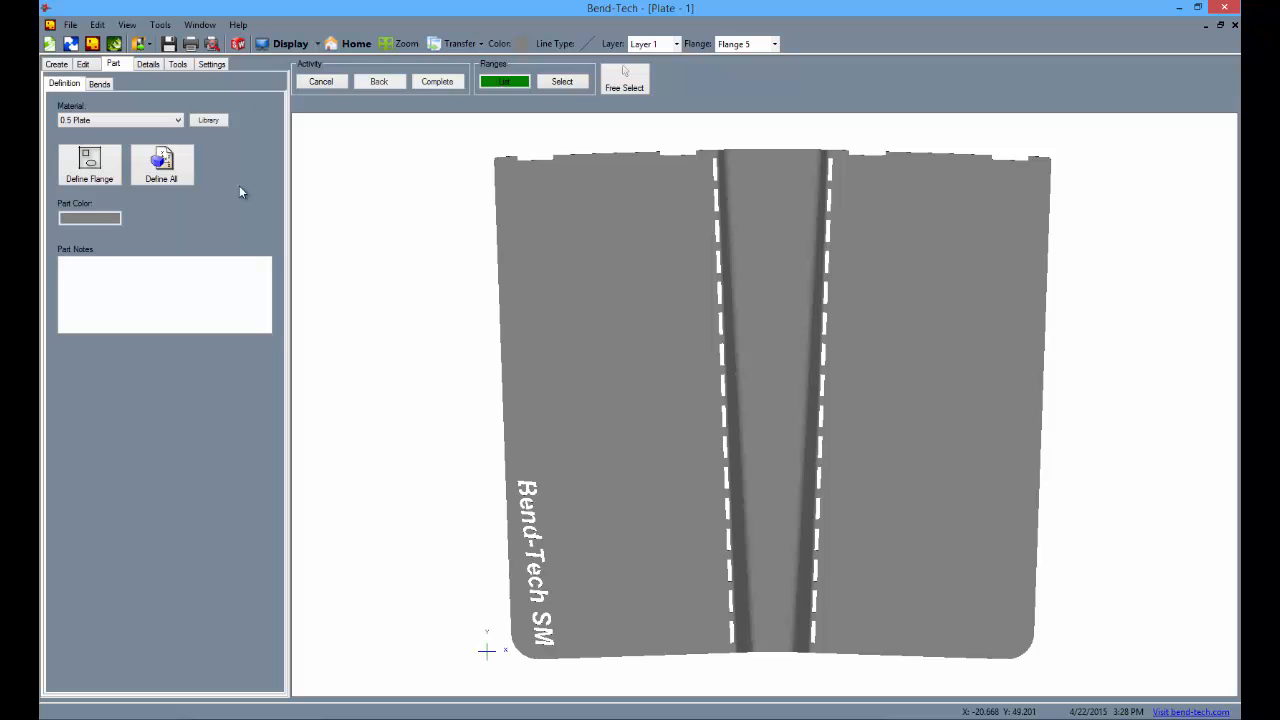
Switch the display back to Design and make the Base Flange the active flange.
left_click(316, 46)
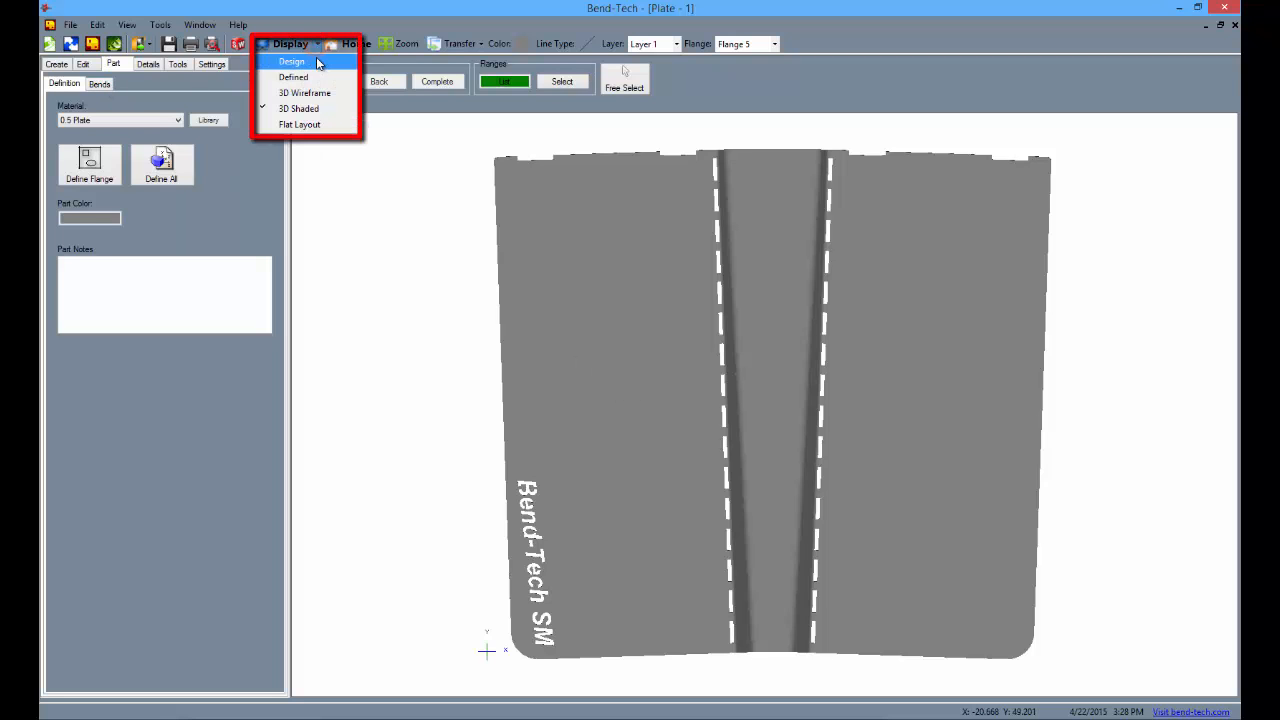
left_click(318, 56)
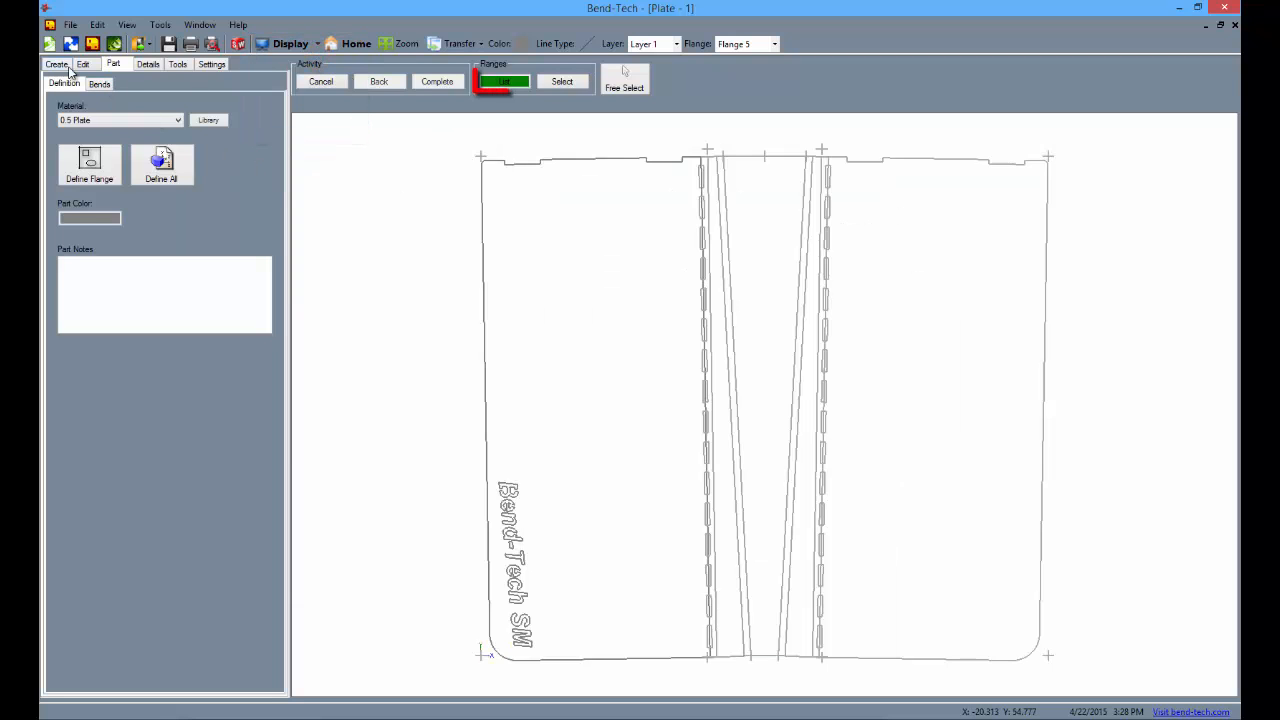
left_click(488, 84)
left_click(512, 102)
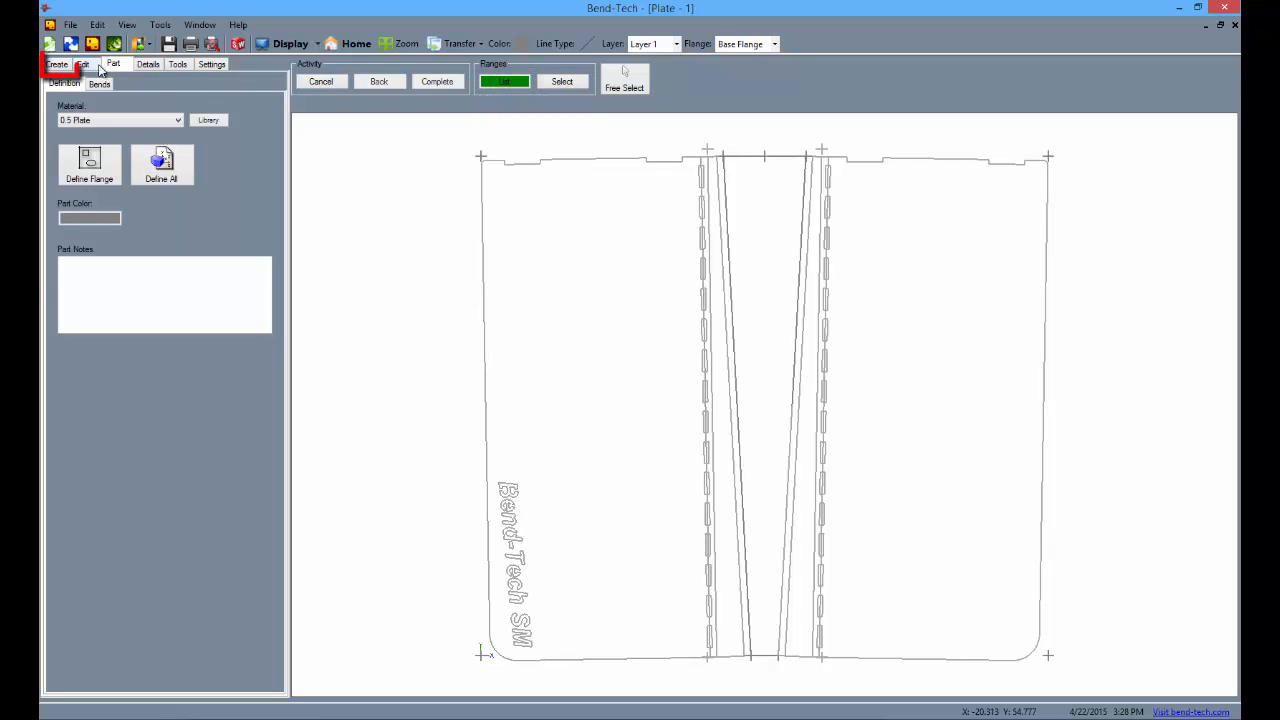
Create an incremental point at X 0, Y -12 from the midpoint of the Base Flange's top edge.
left_click(56, 64)
left_click(57, 84)
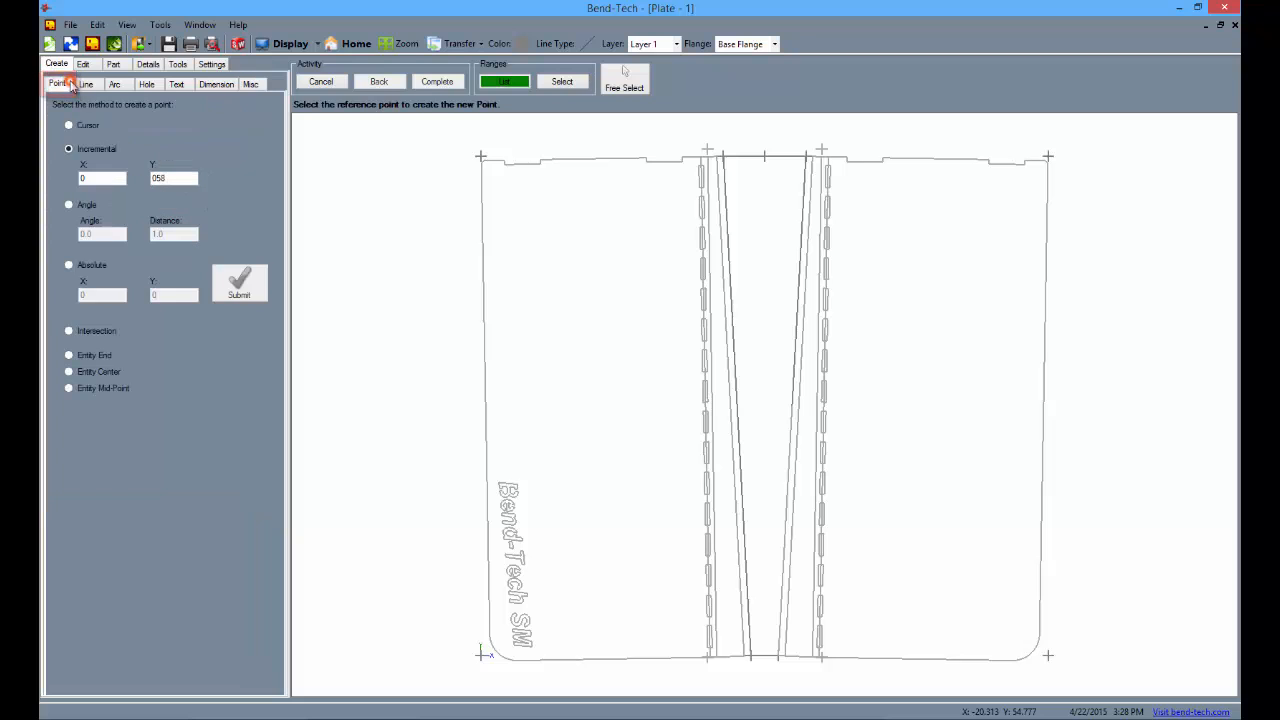
double_click(176, 294)
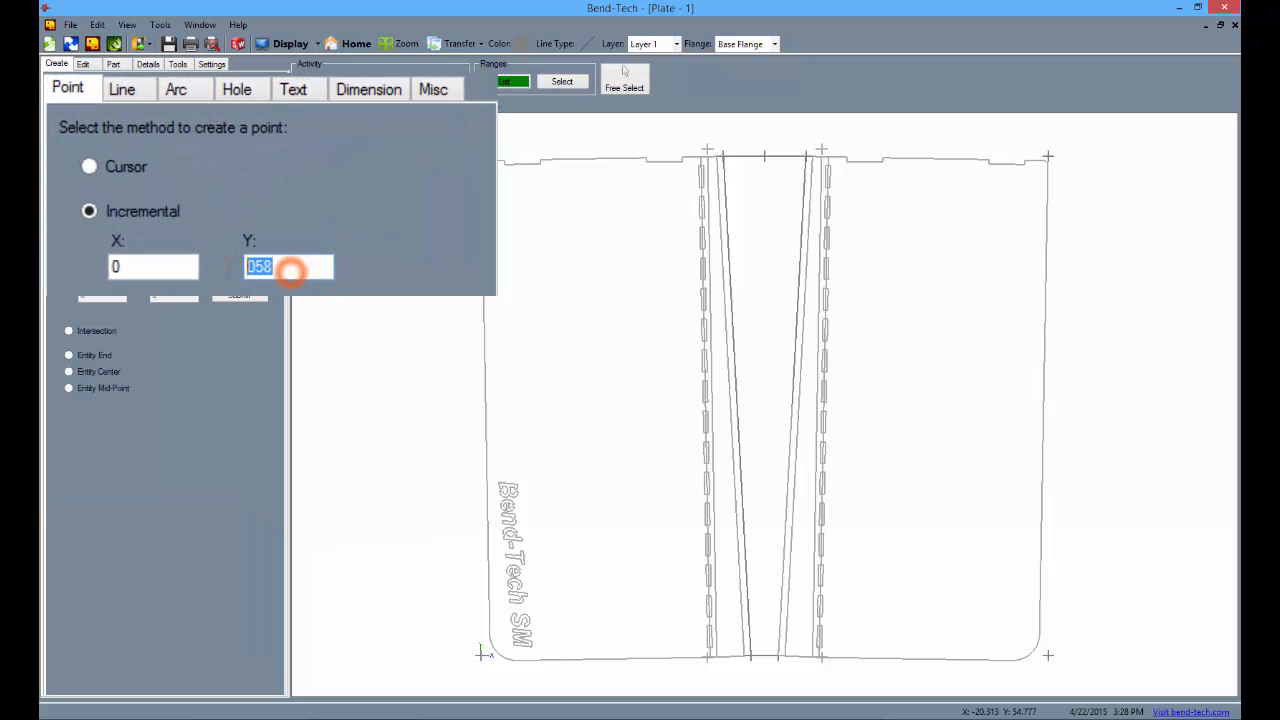
type("-12")
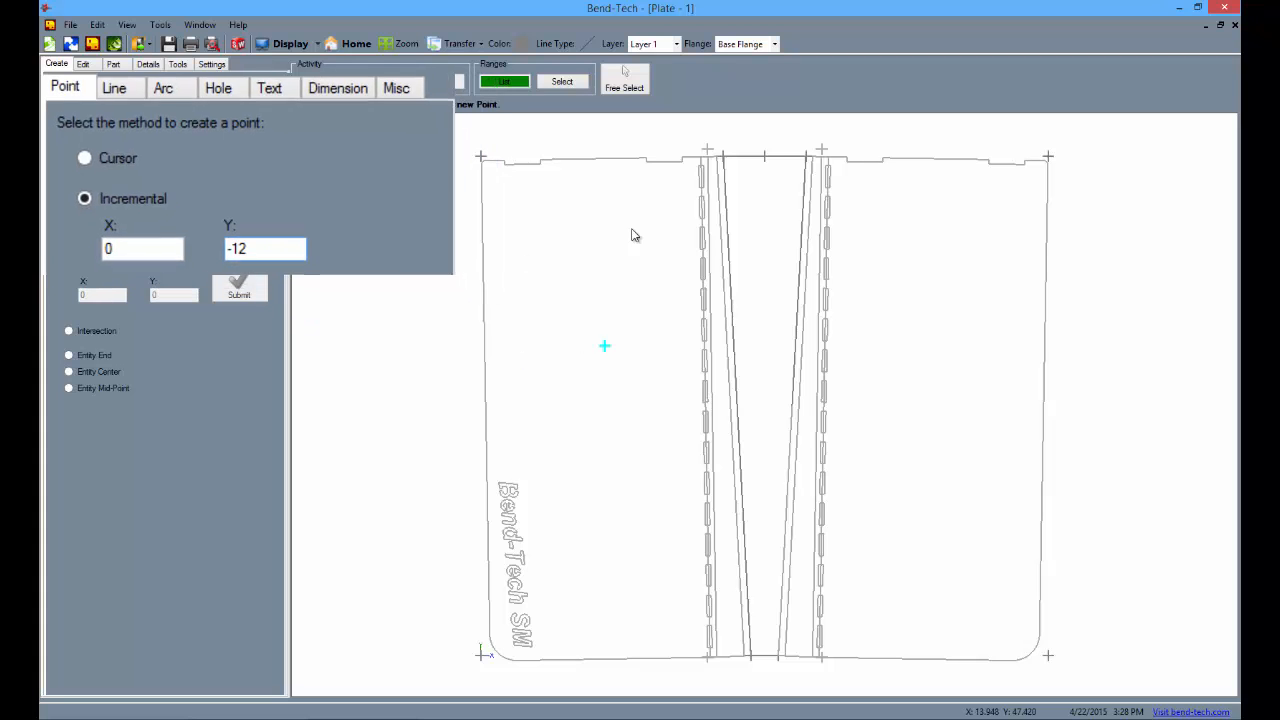
left_click(766, 160)
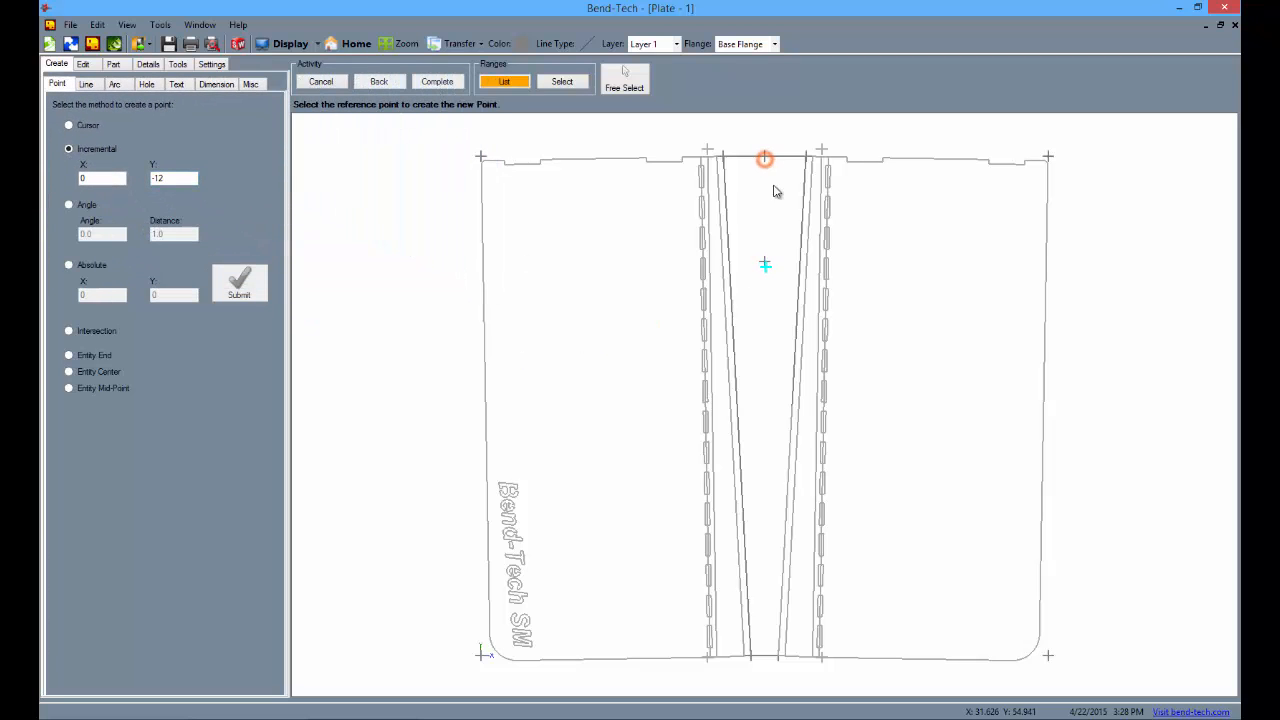
Create a rectangular hole of width 12 and length 6, centred on the new point in the Base Flange.
left_click(142, 86)
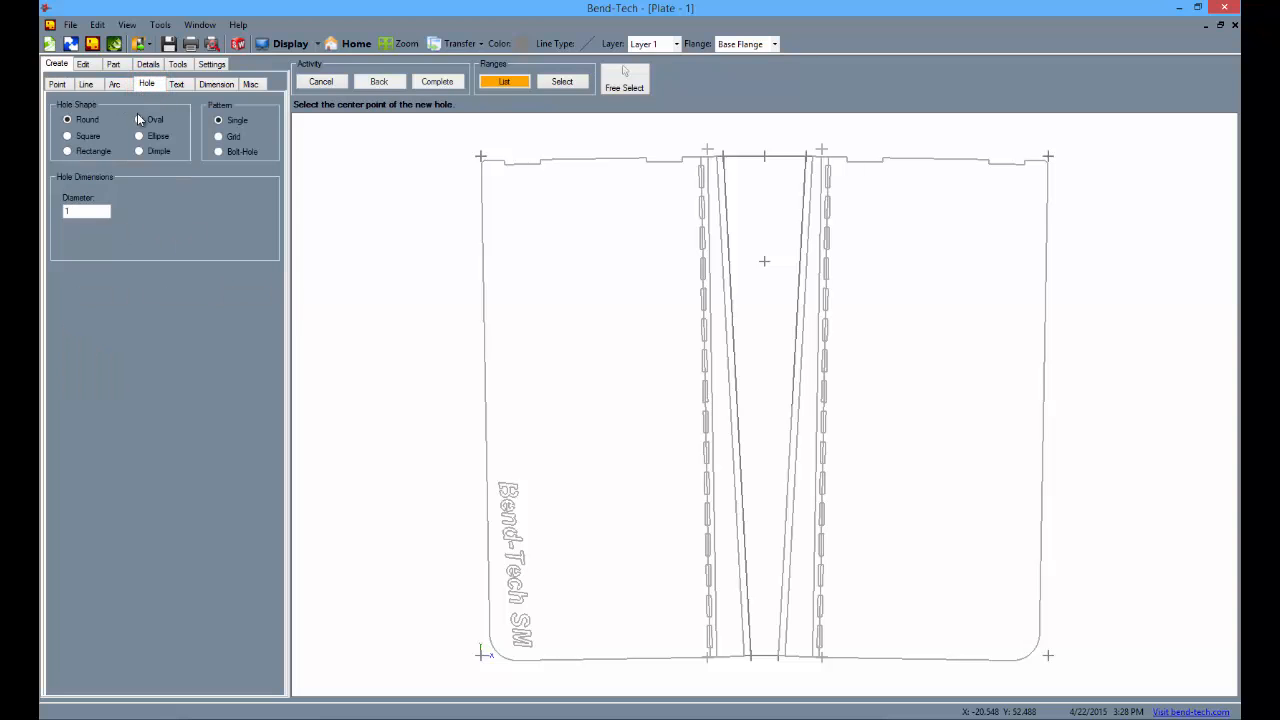
left_click(68, 151)
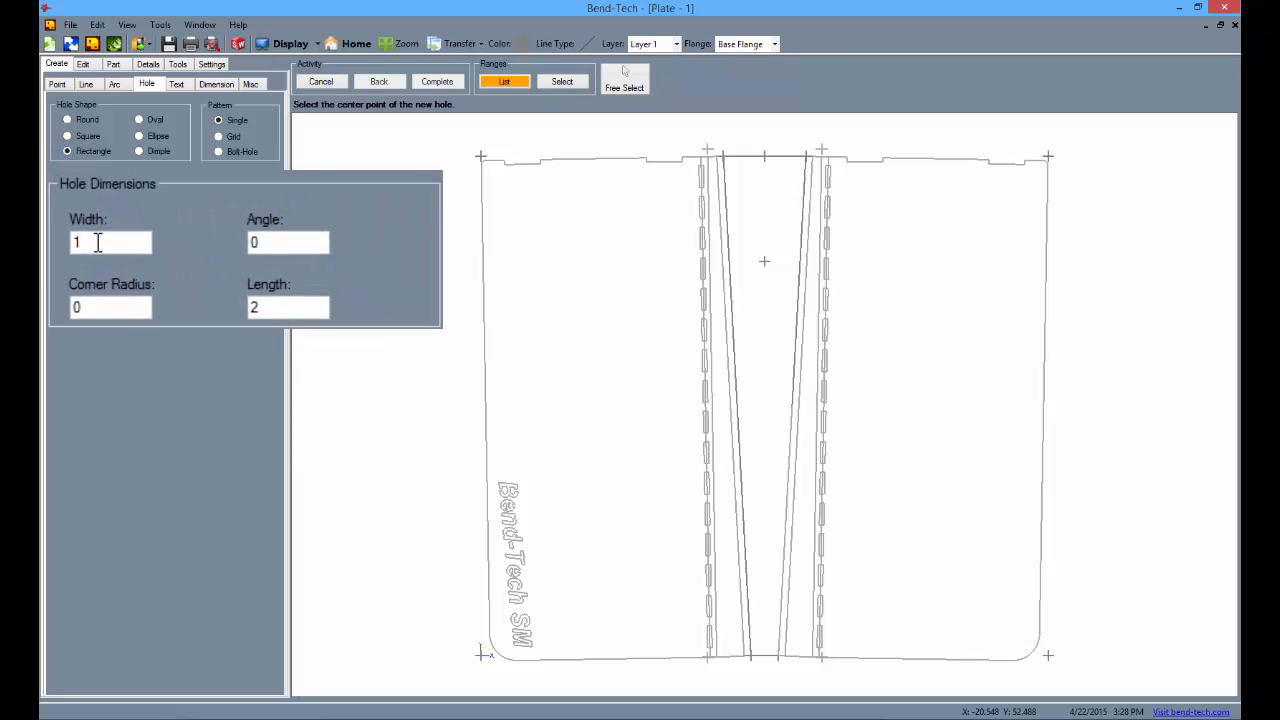
double_click(102, 250)
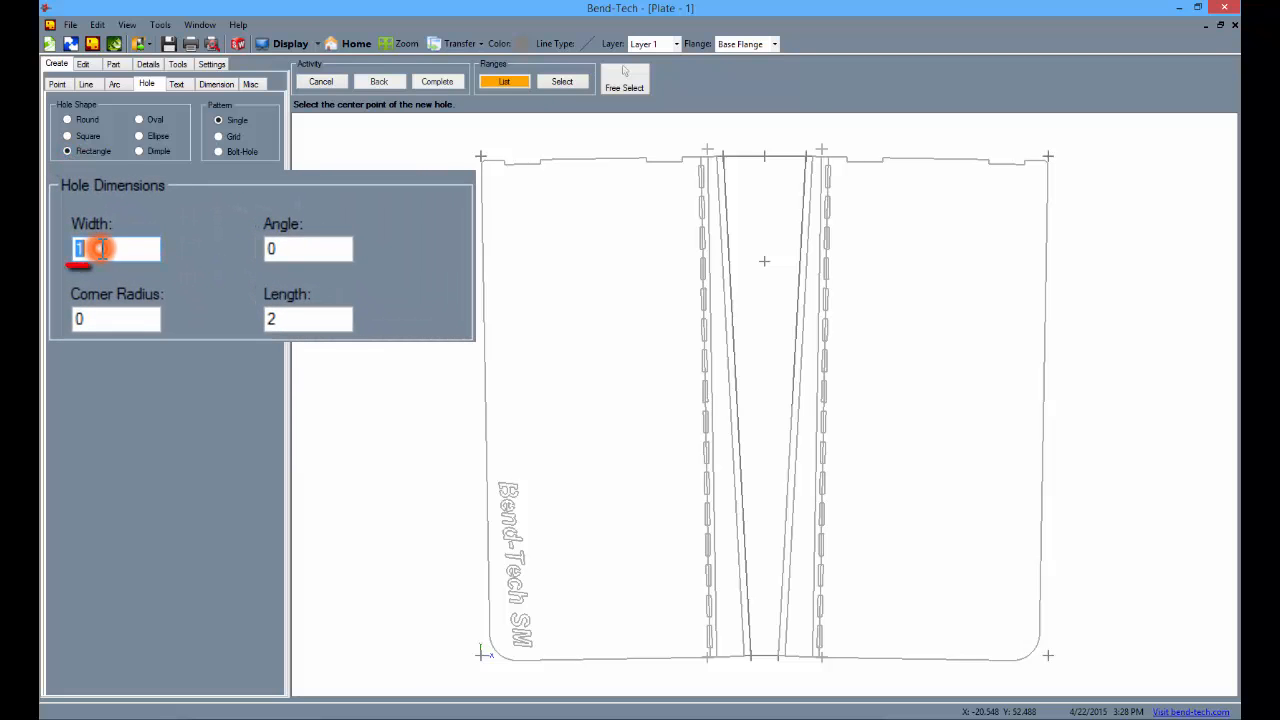
type("12")
double_click(295, 319)
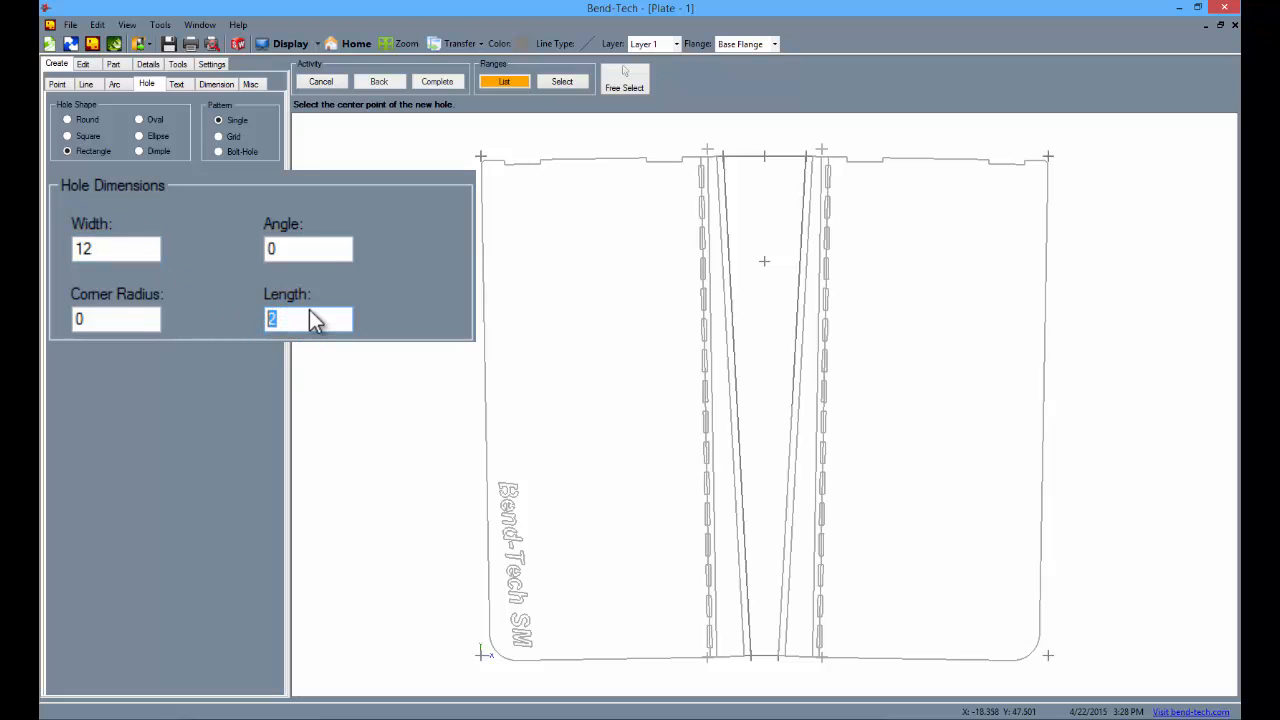
type("6")
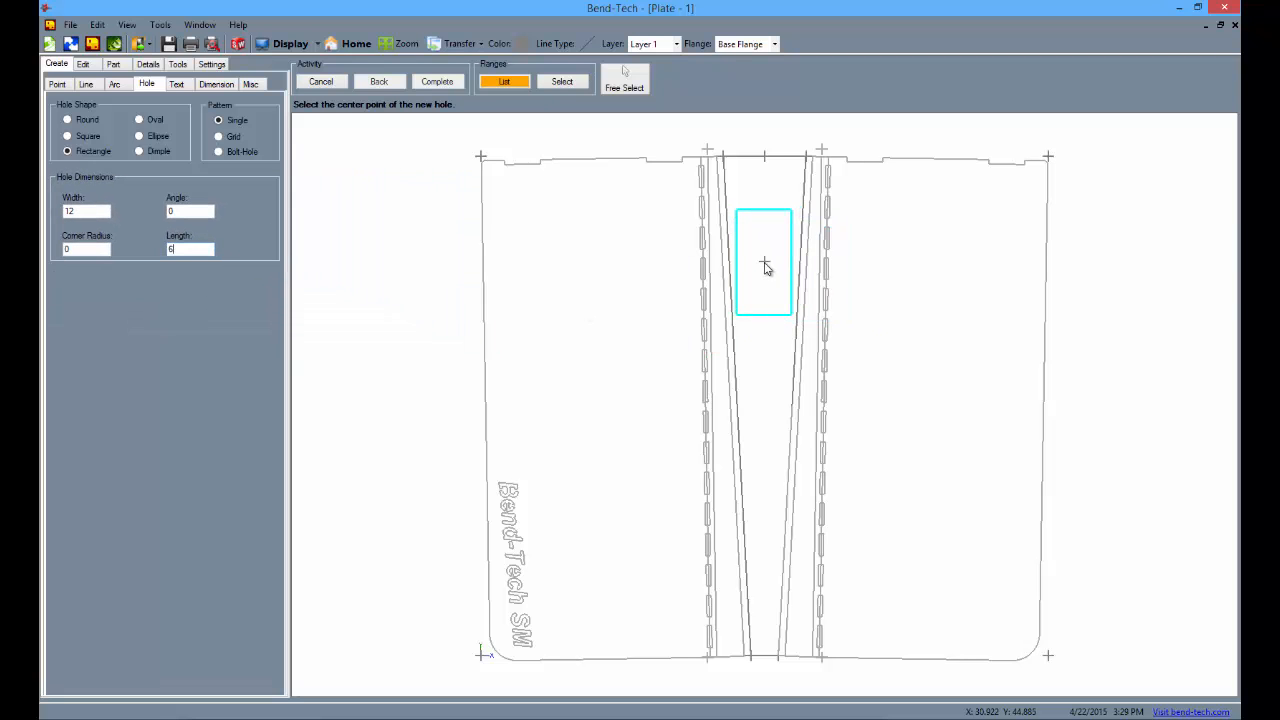
left_click(765, 264)
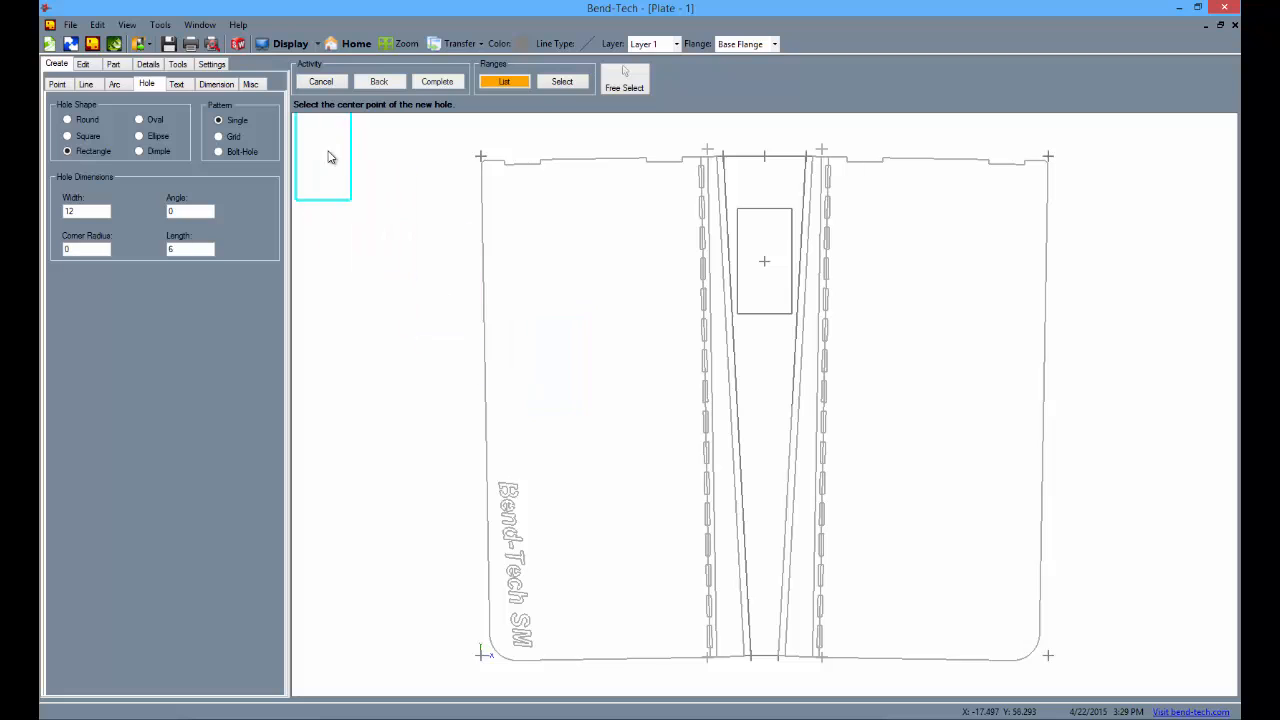
Redefine all flanges to include the rectangular hole and make Flange 5 the active flange.
left_click(124, 65)
left_click(173, 164)
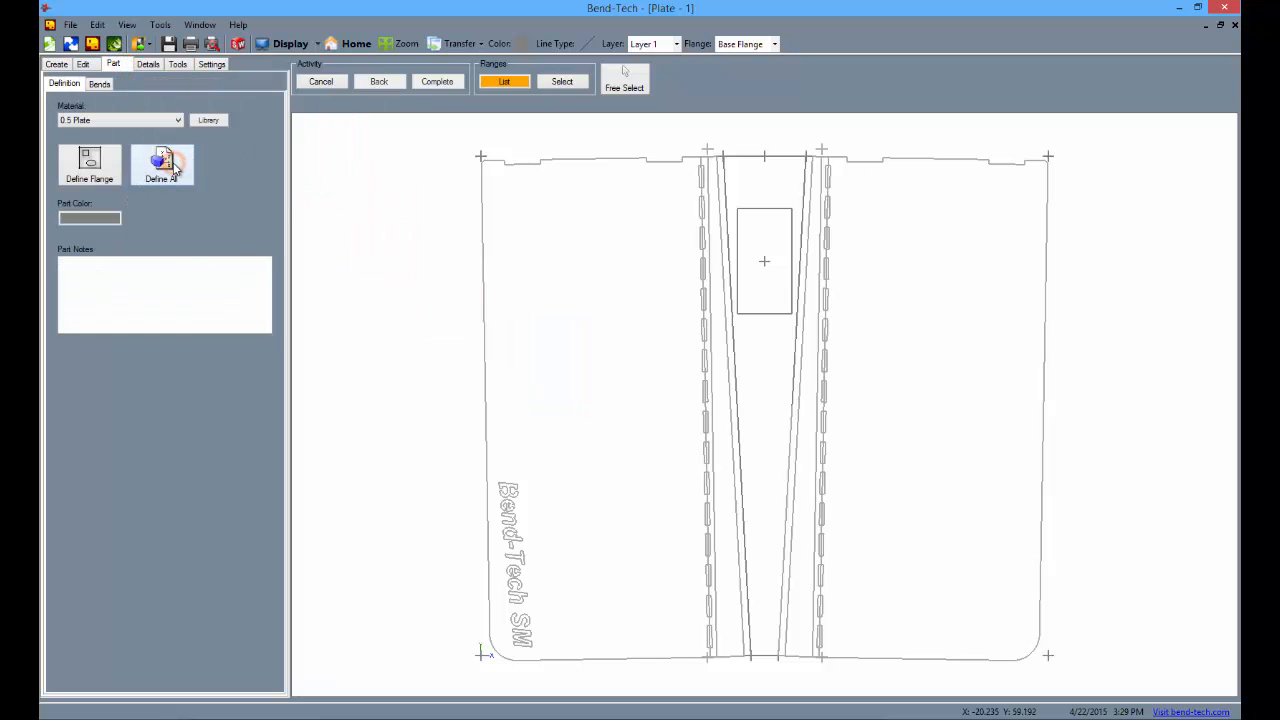
left_click(508, 84)
left_click(510, 211)
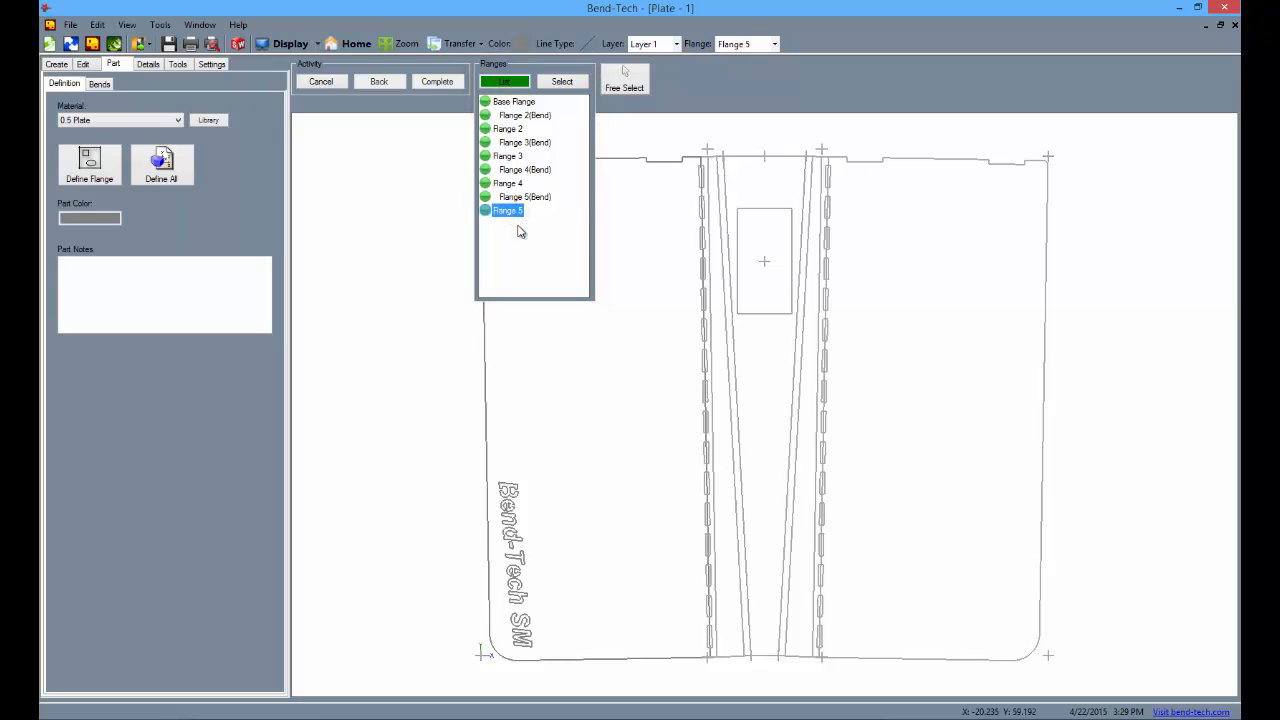
left_click(436, 230)
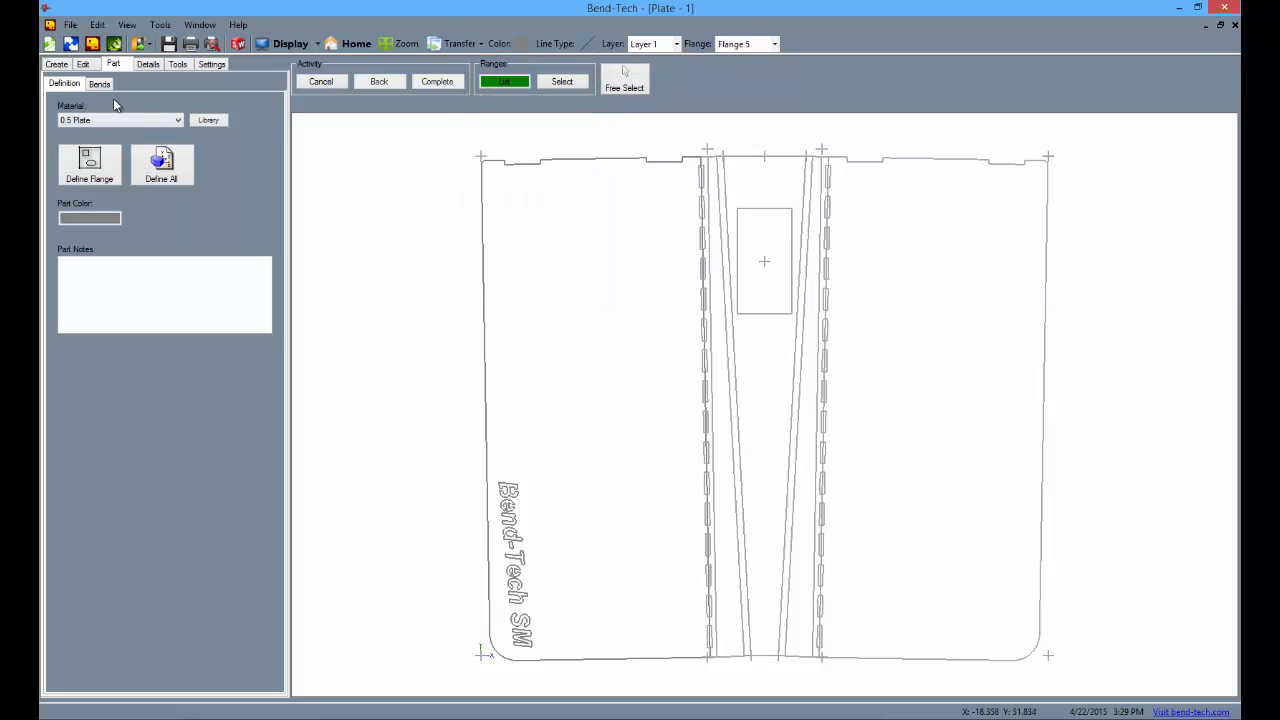
Create mid-point markers on Flange 5's long outer edge and on the short top edge at its outer corner.
left_click(56, 64)
left_click(59, 84)
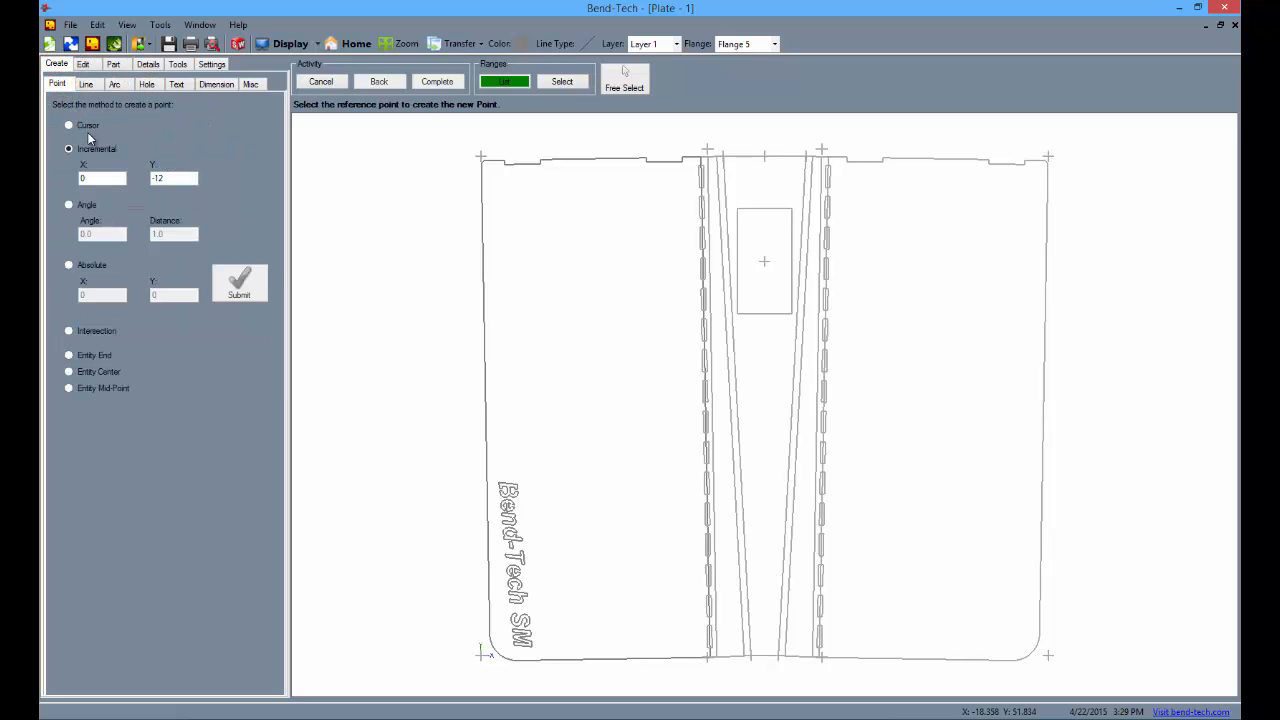
left_click(92, 372)
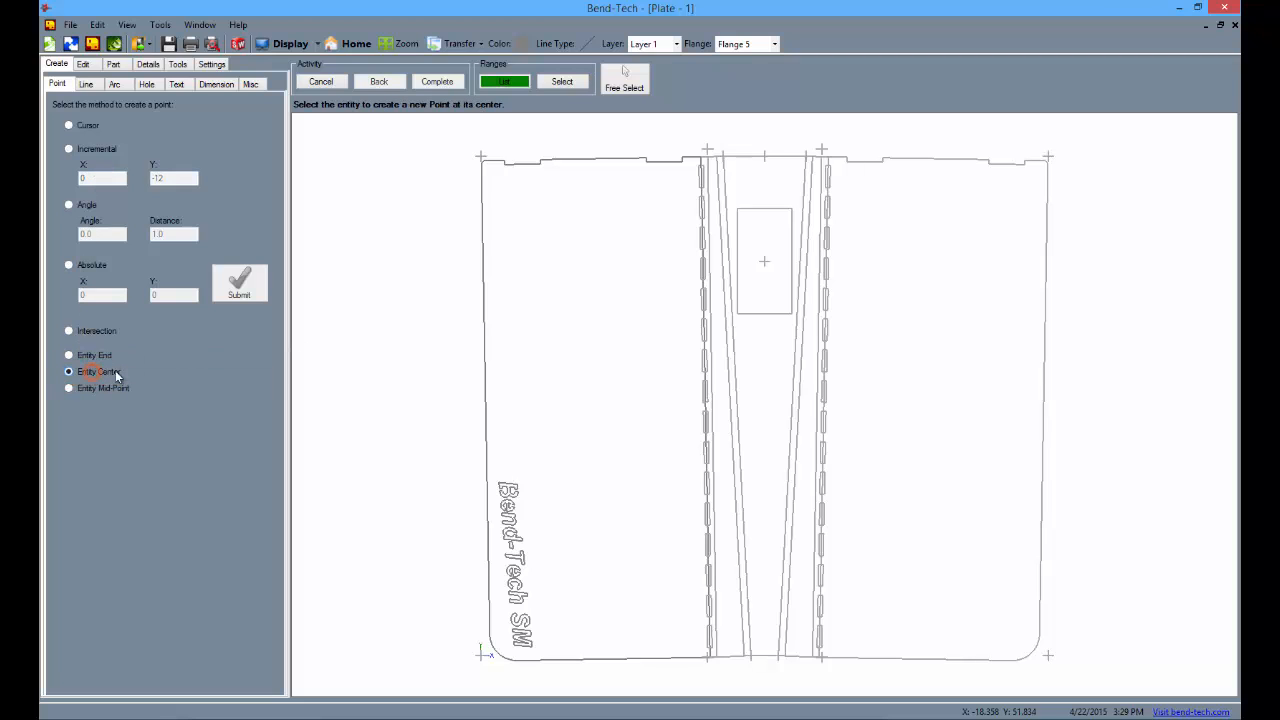
left_click(483, 378)
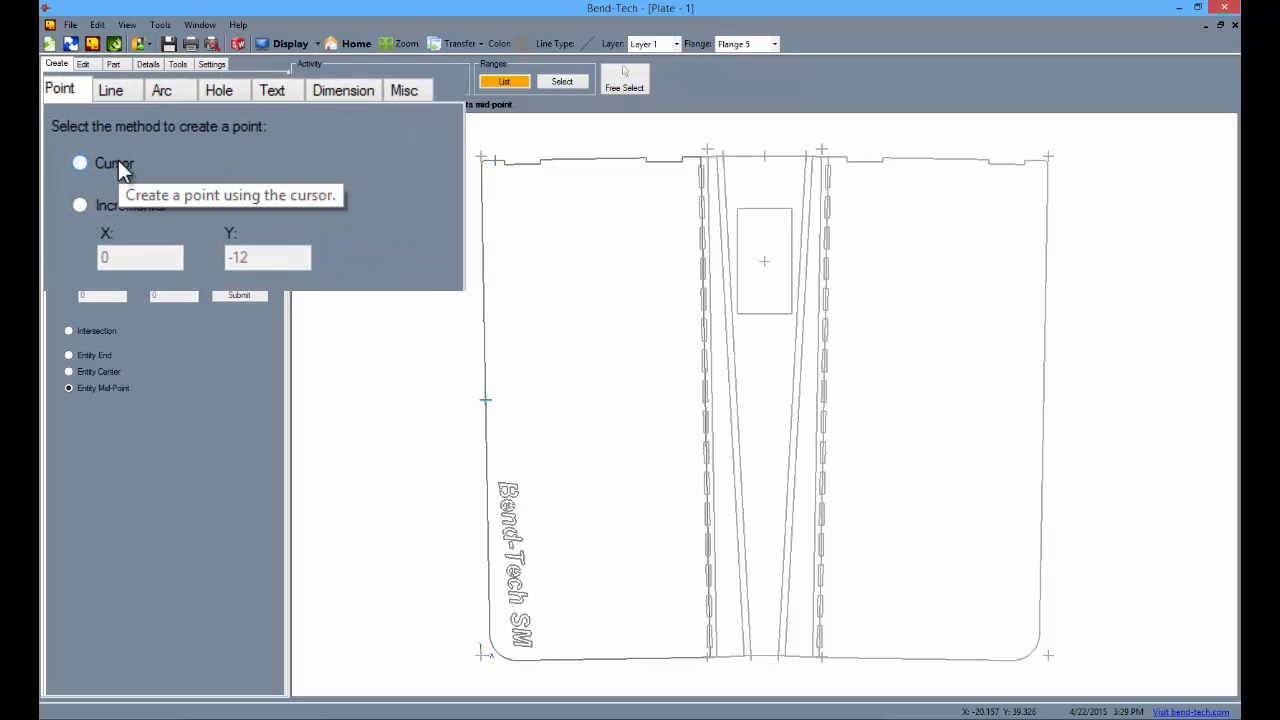
Create an incremental point at X 2, Y 0 from the midpoint of Flange 5's outer edge.
left_click(80, 205)
left_click_drag(262, 258, 212, 258)
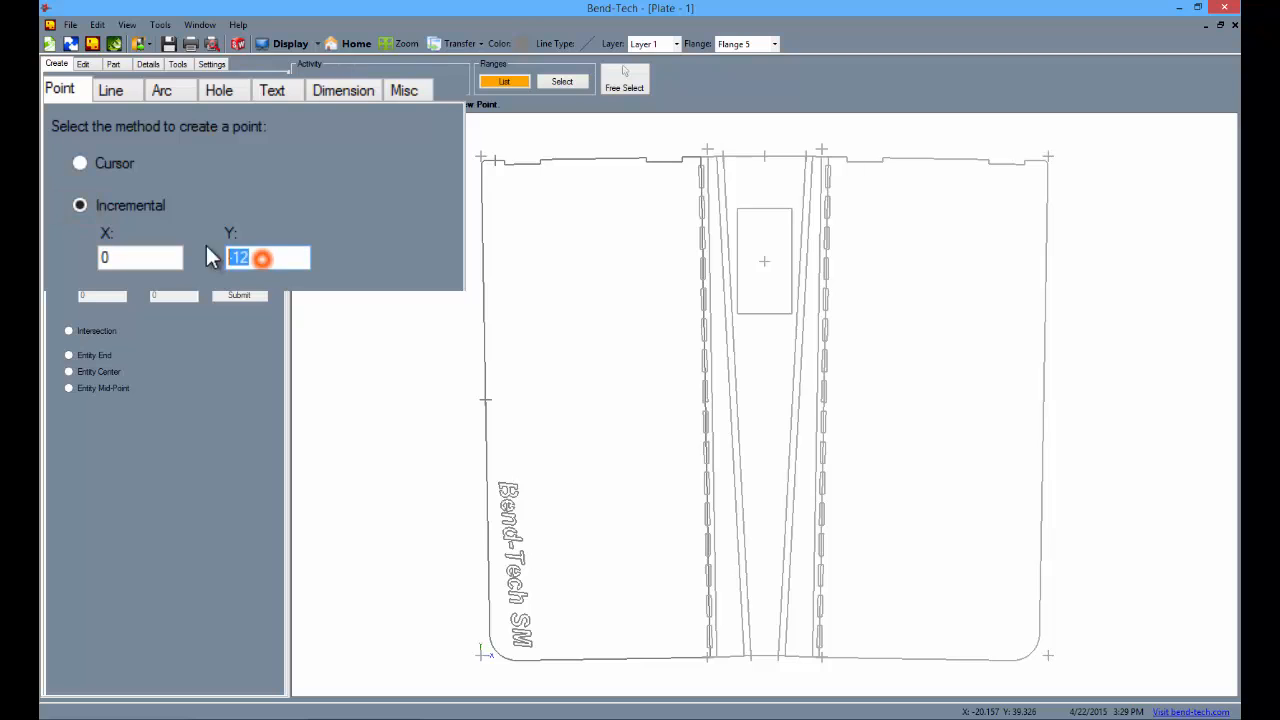
type("0")
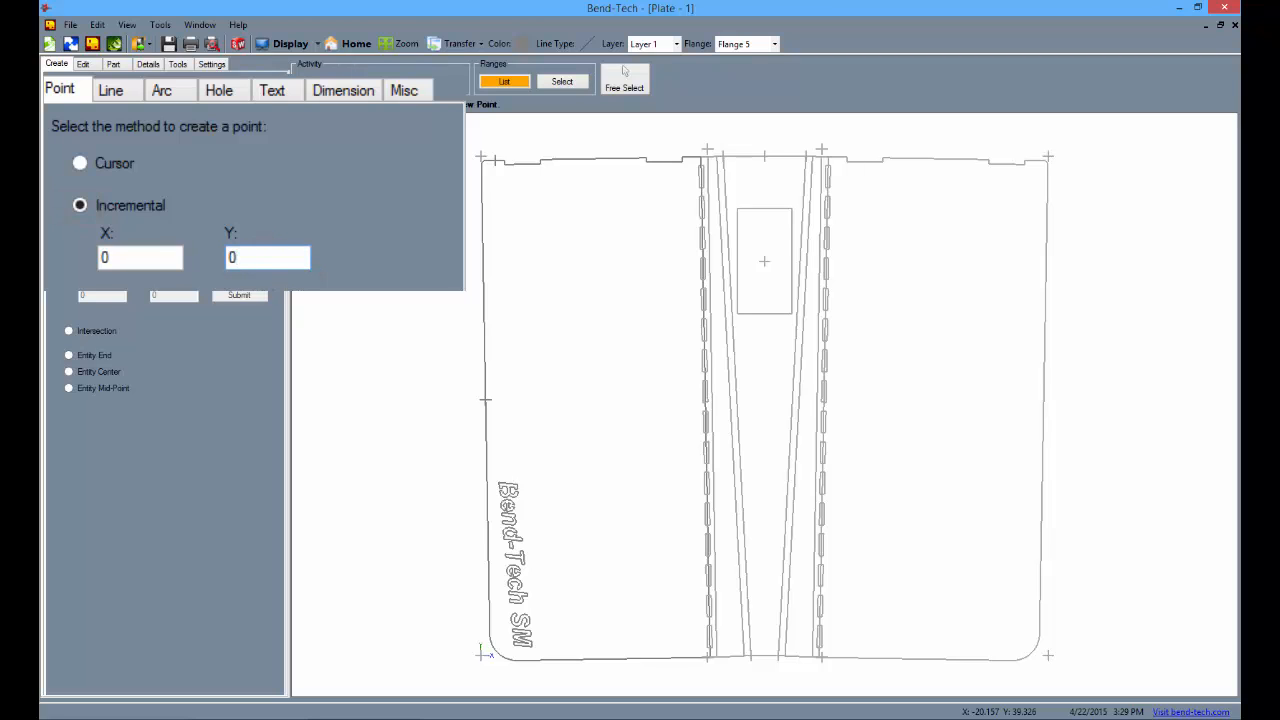
double_click(122, 259)
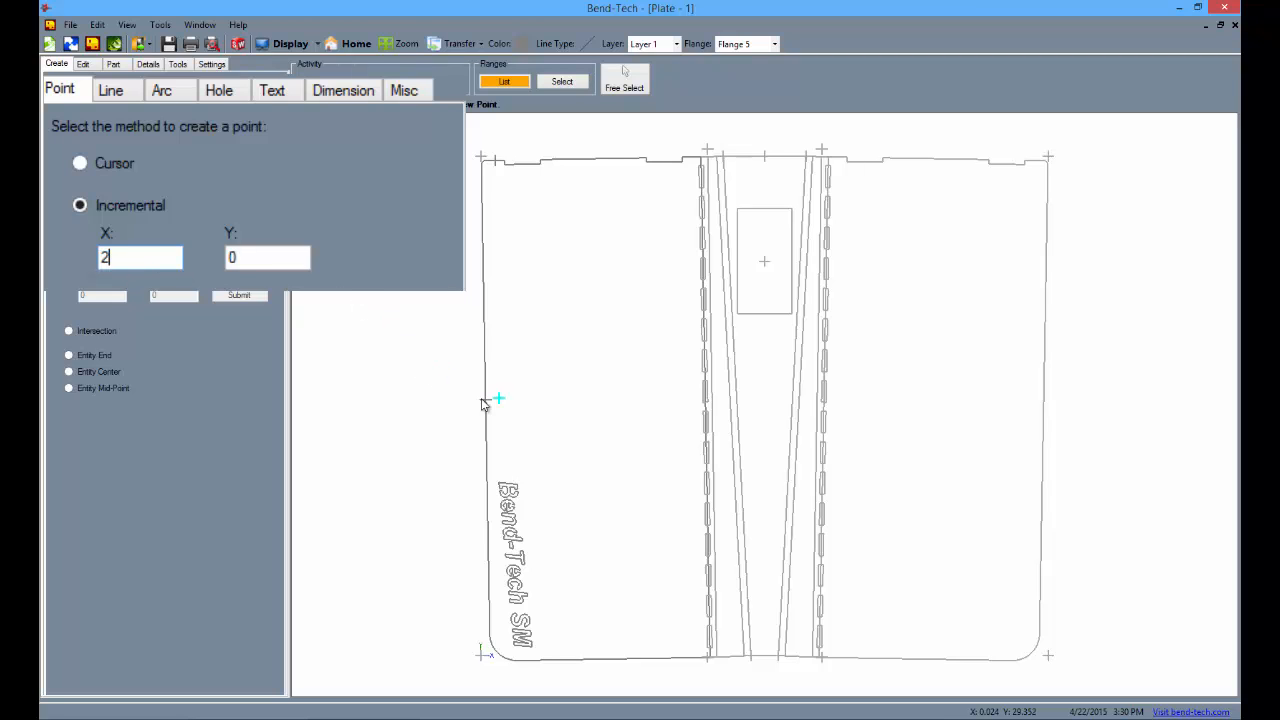
left_click(489, 402)
Draw a two-point line from the short top edge's midpoint to the offset point and create a point at the line's center.
left_click(86, 83)
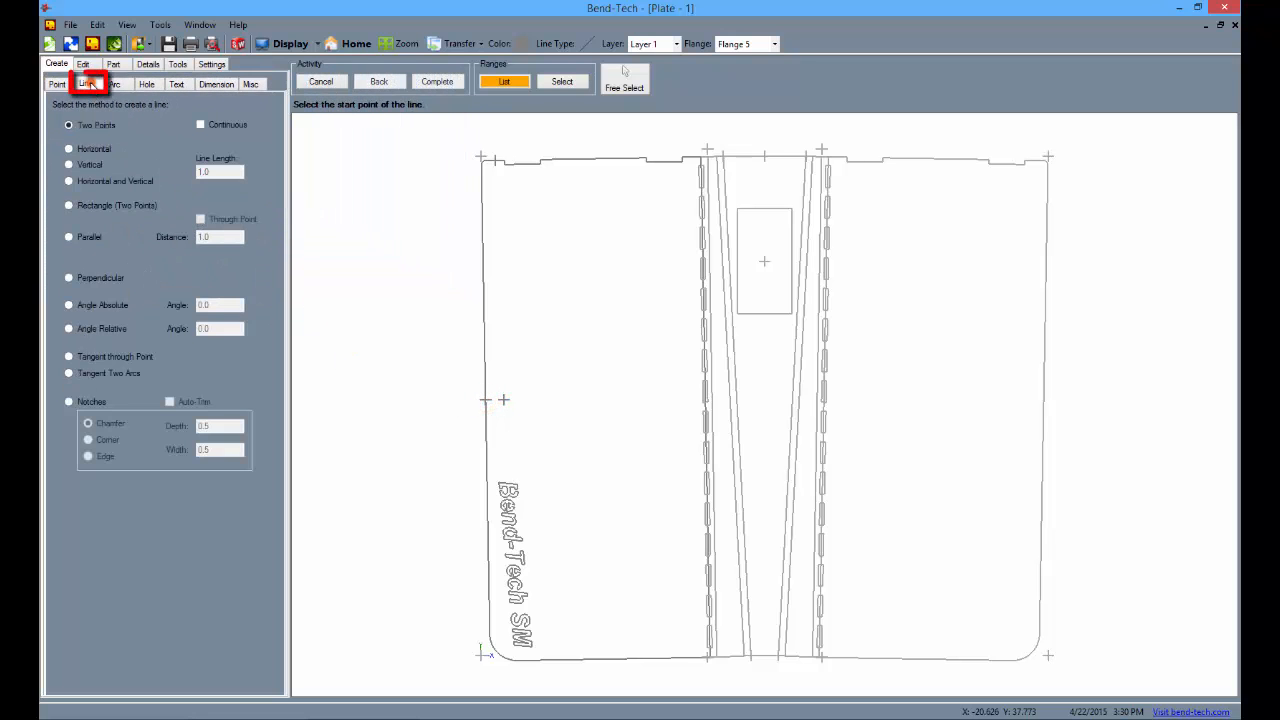
left_click(495, 161)
left_click(504, 401)
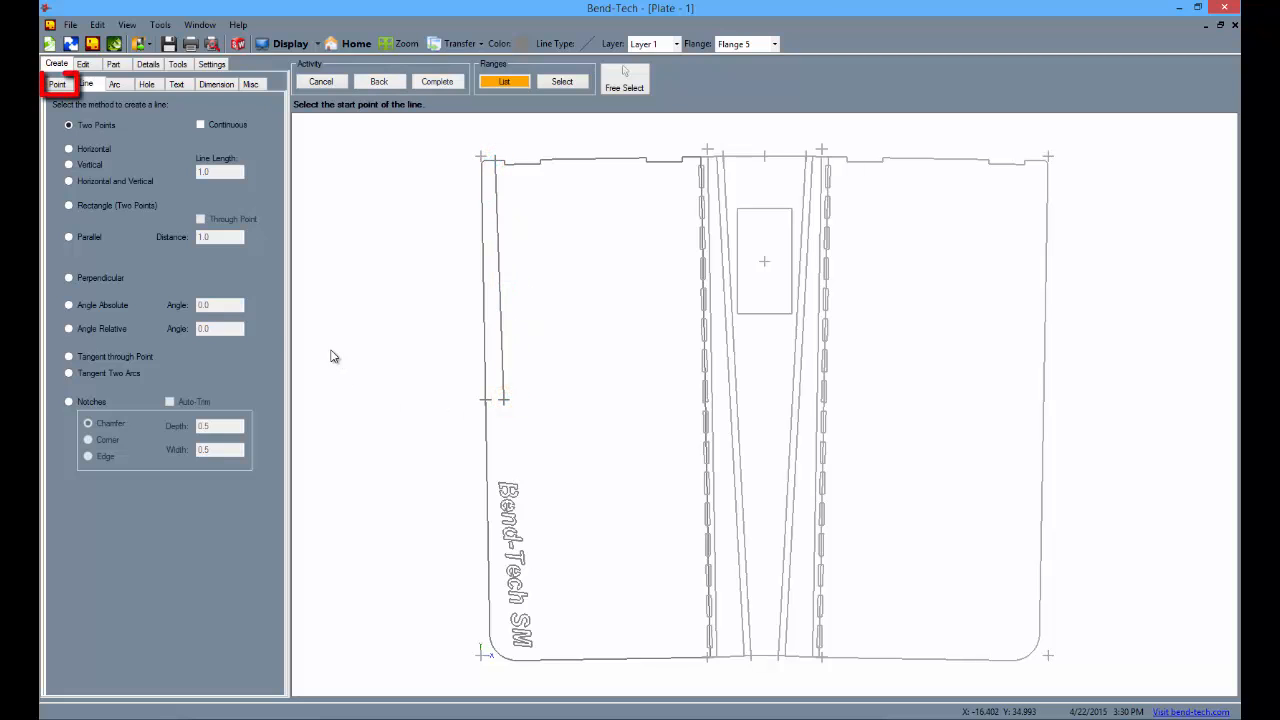
left_click(60, 84)
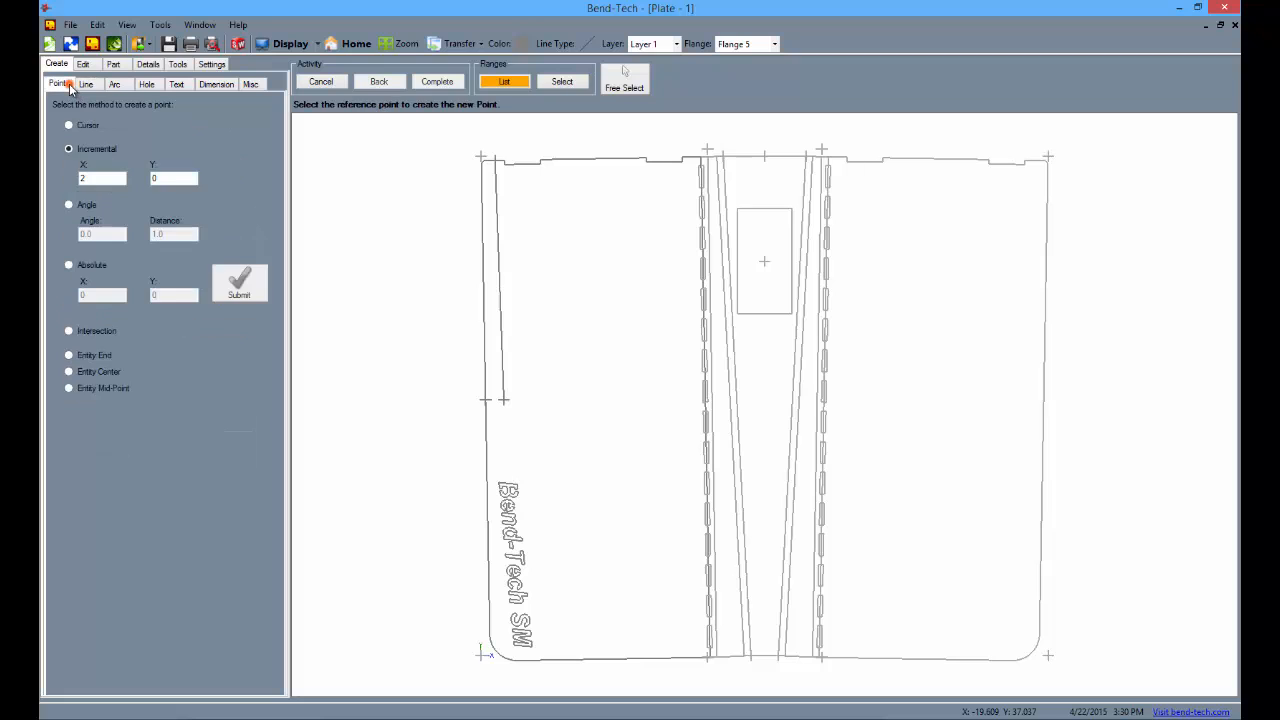
left_click(82, 372)
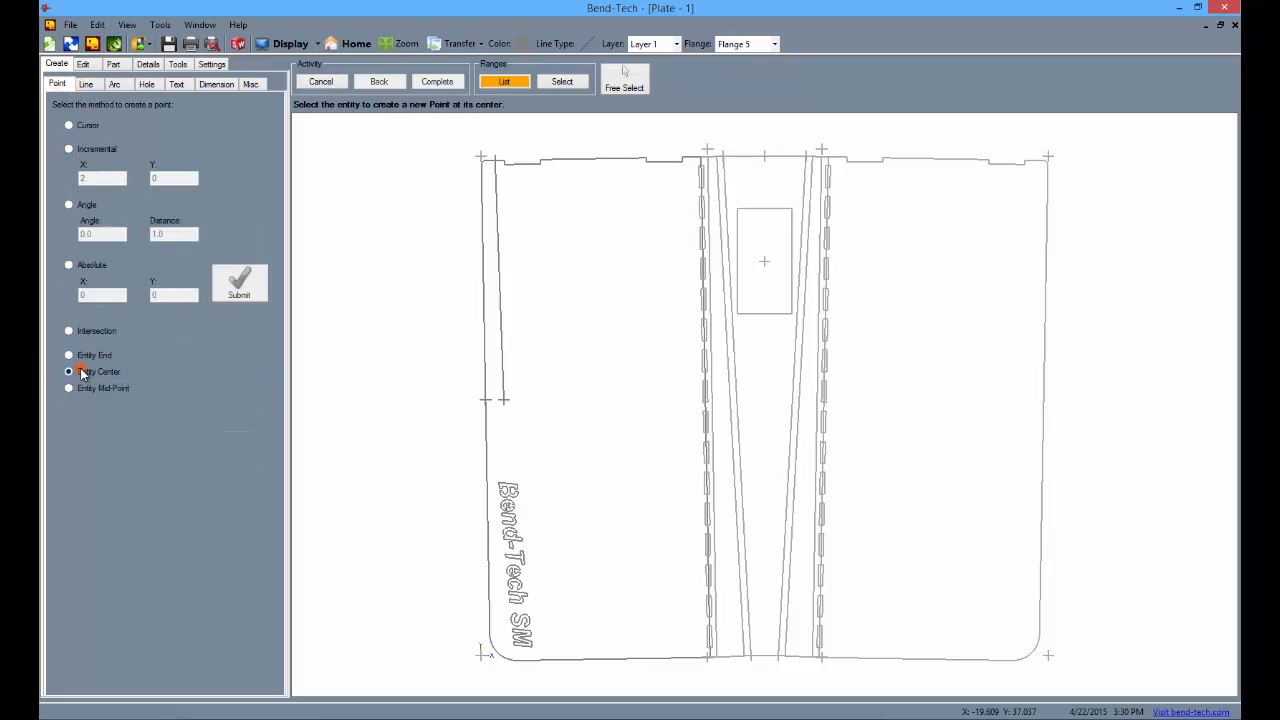
left_click(500, 289)
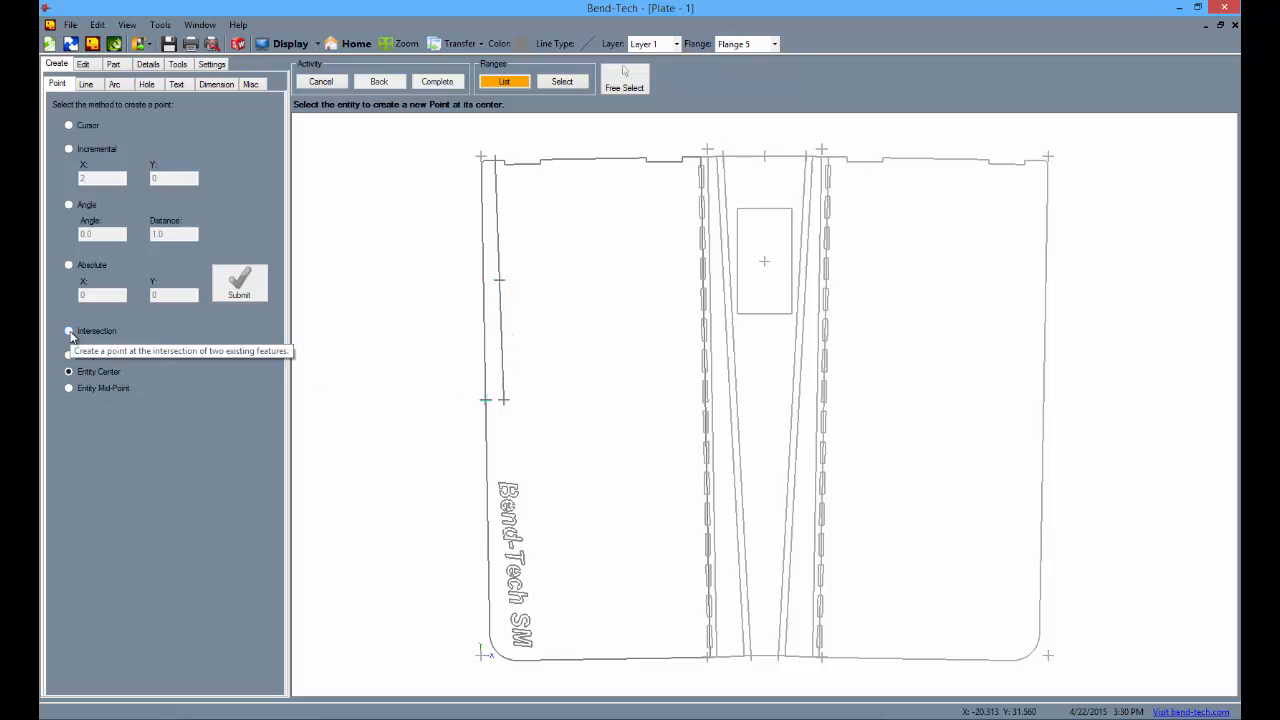
Create a point at angle 275 and distance 4 from the center point of the construction line.
left_click(69, 205)
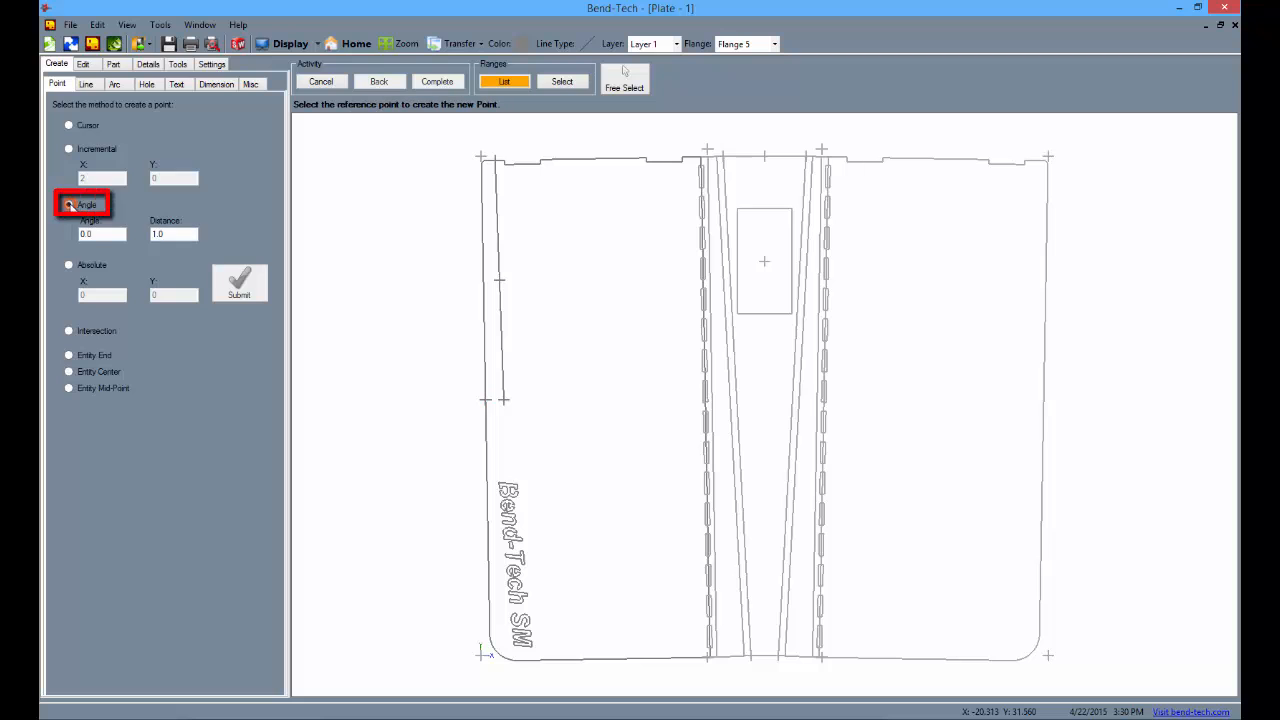
double_click(86, 234)
type("175")
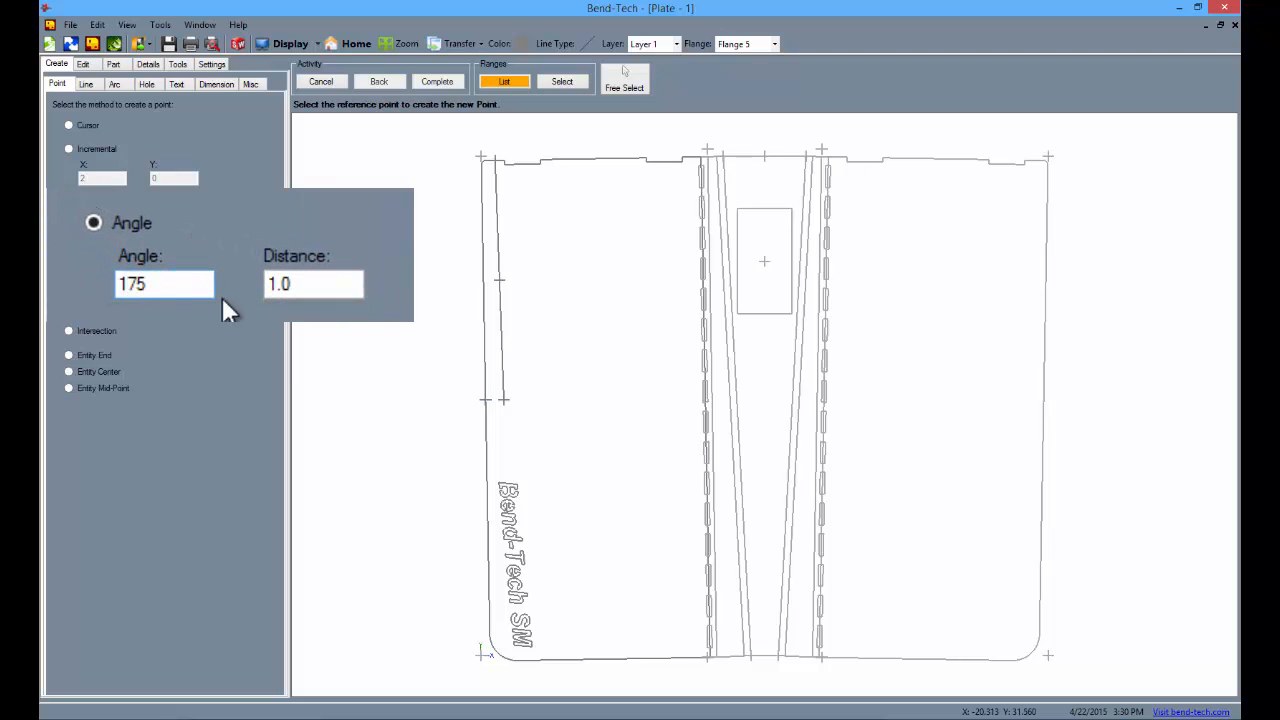
double_click(320, 285)
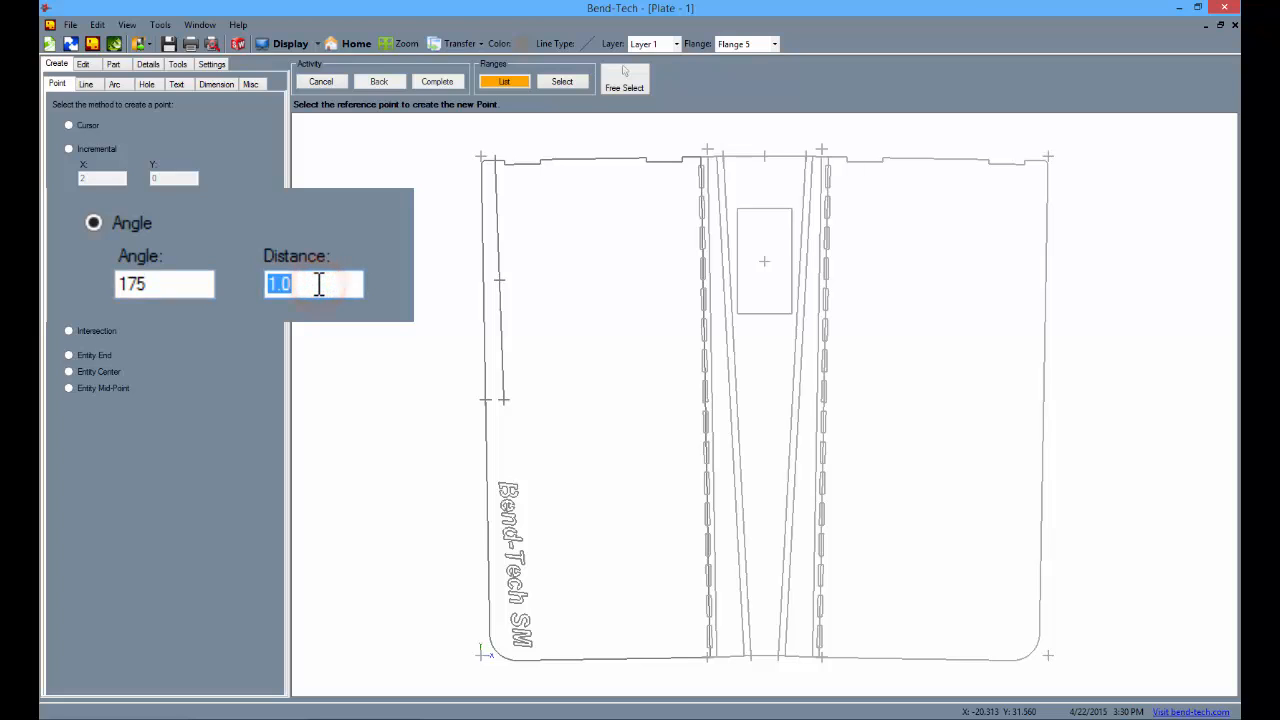
type("4")
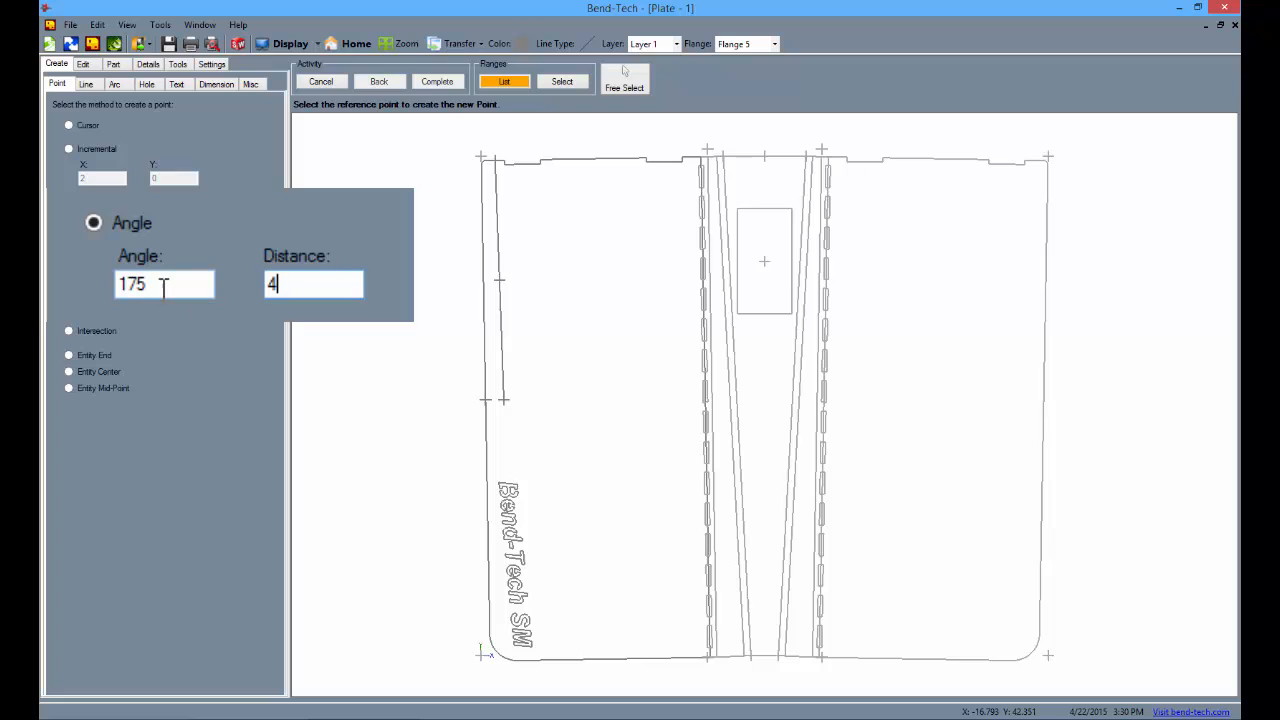
left_click(122, 285)
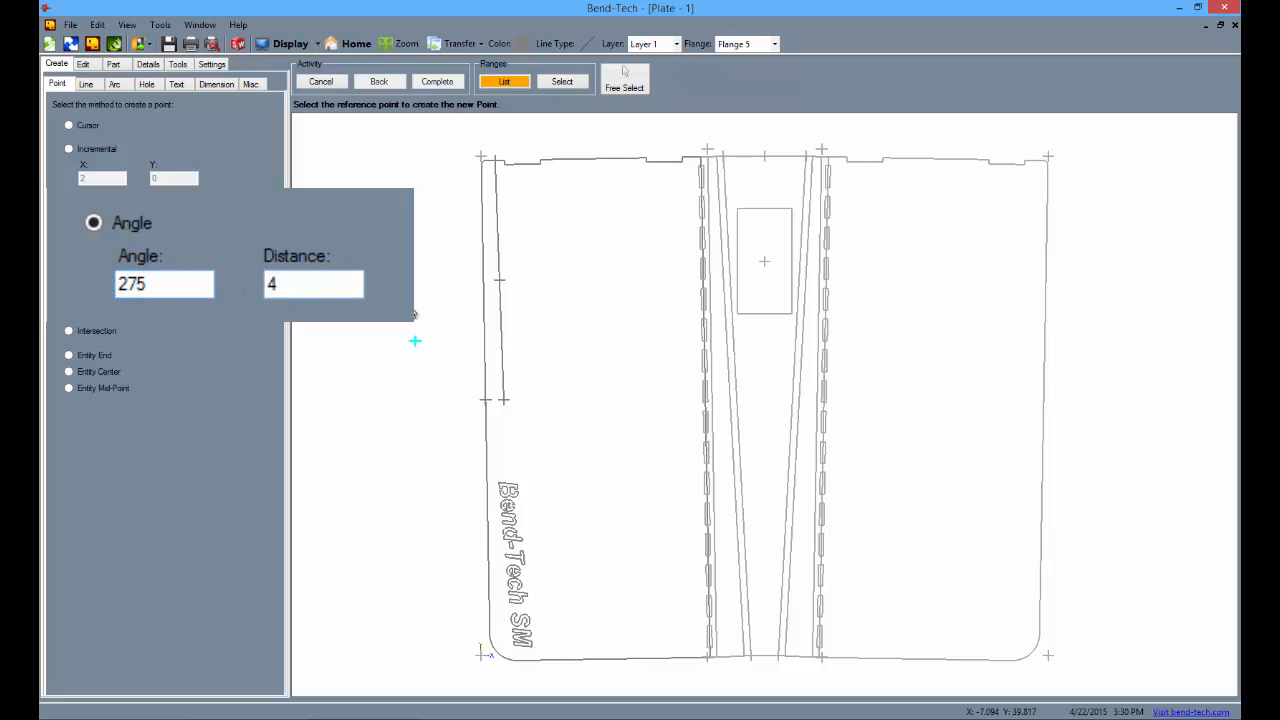
left_click(500, 283)
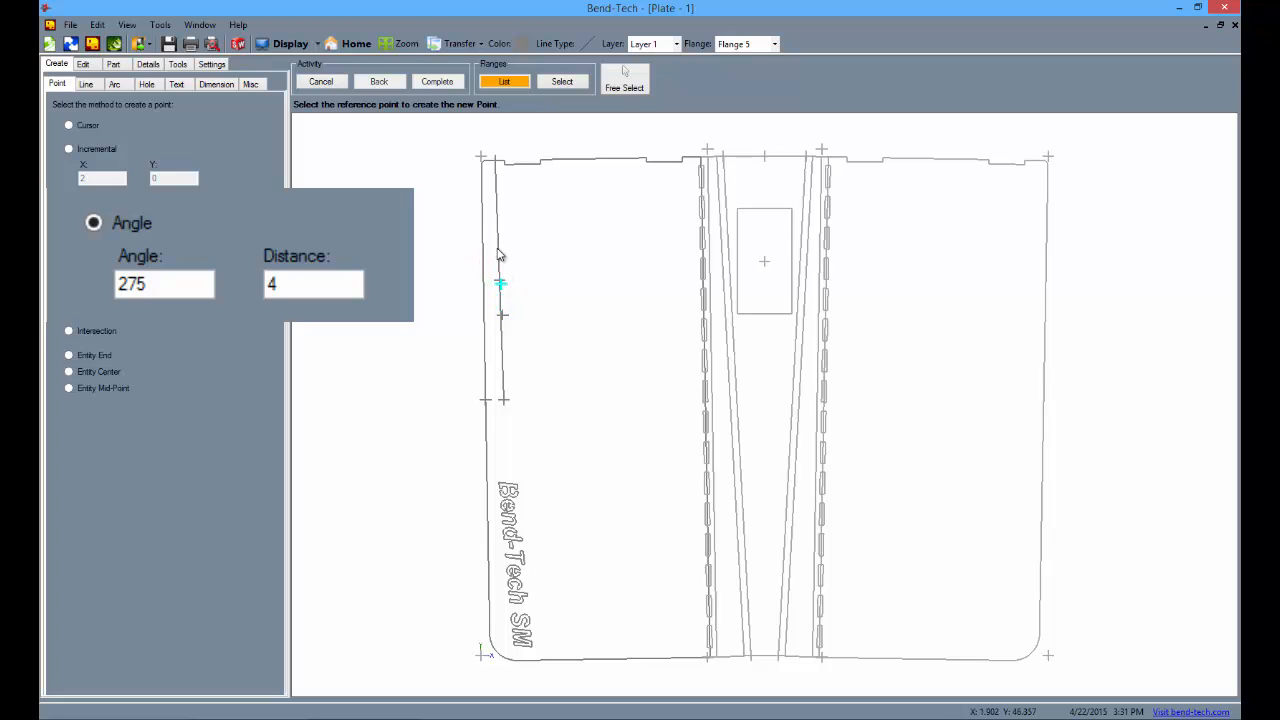
Create another point from the construction line's center at angle 270, keeping the distance at 4.
left_click(172, 281)
left_click_drag(137, 283, 171, 289)
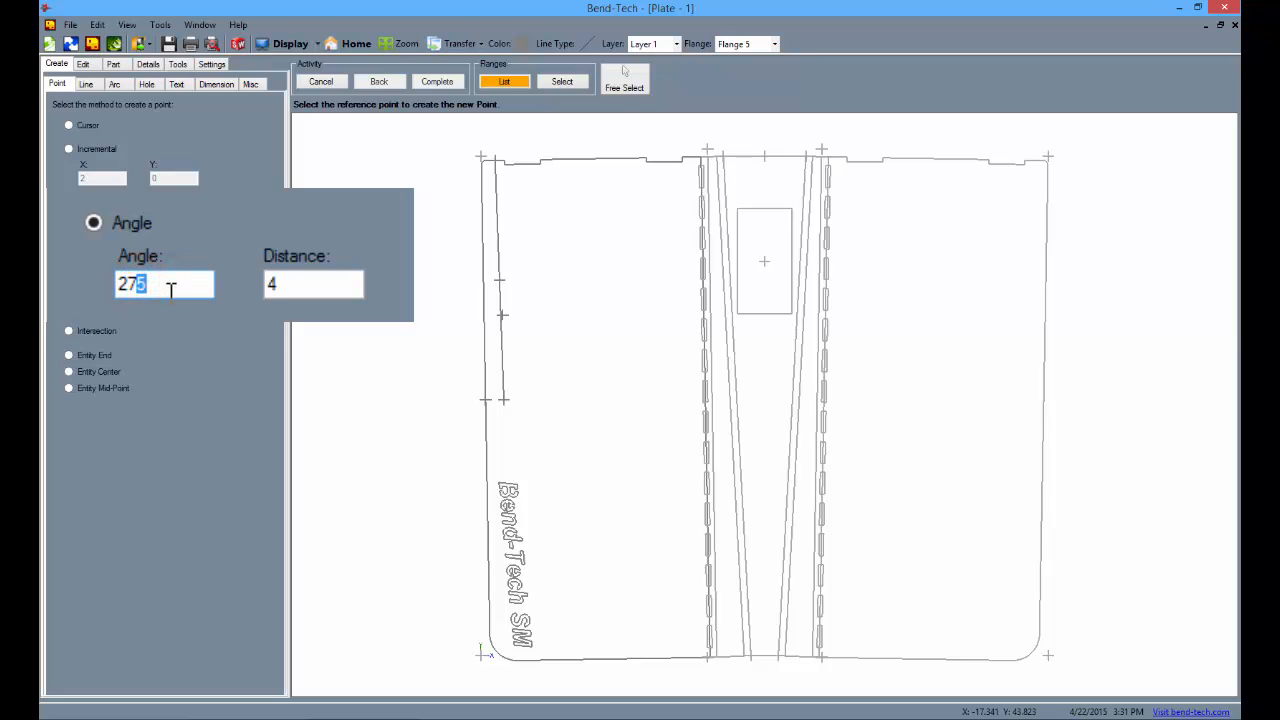
type("0")
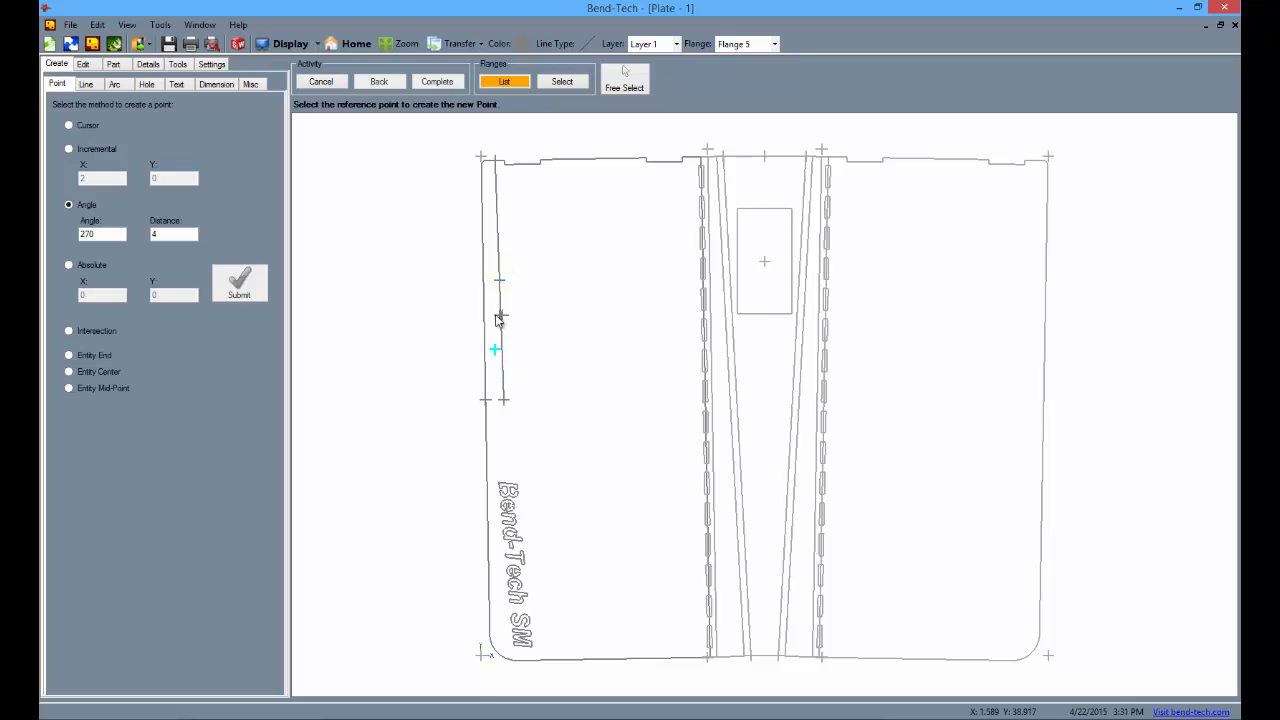
scroll(502, 320, "up", 2)
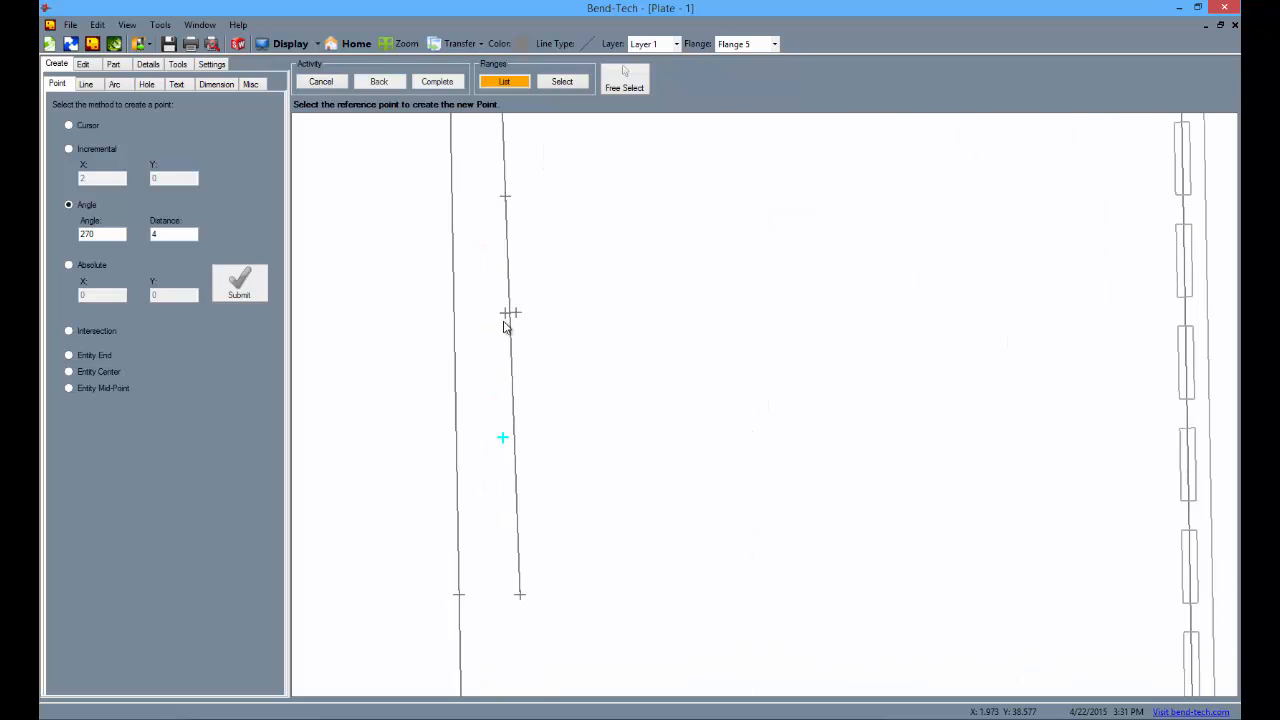
scroll(506, 323, "down", 3)
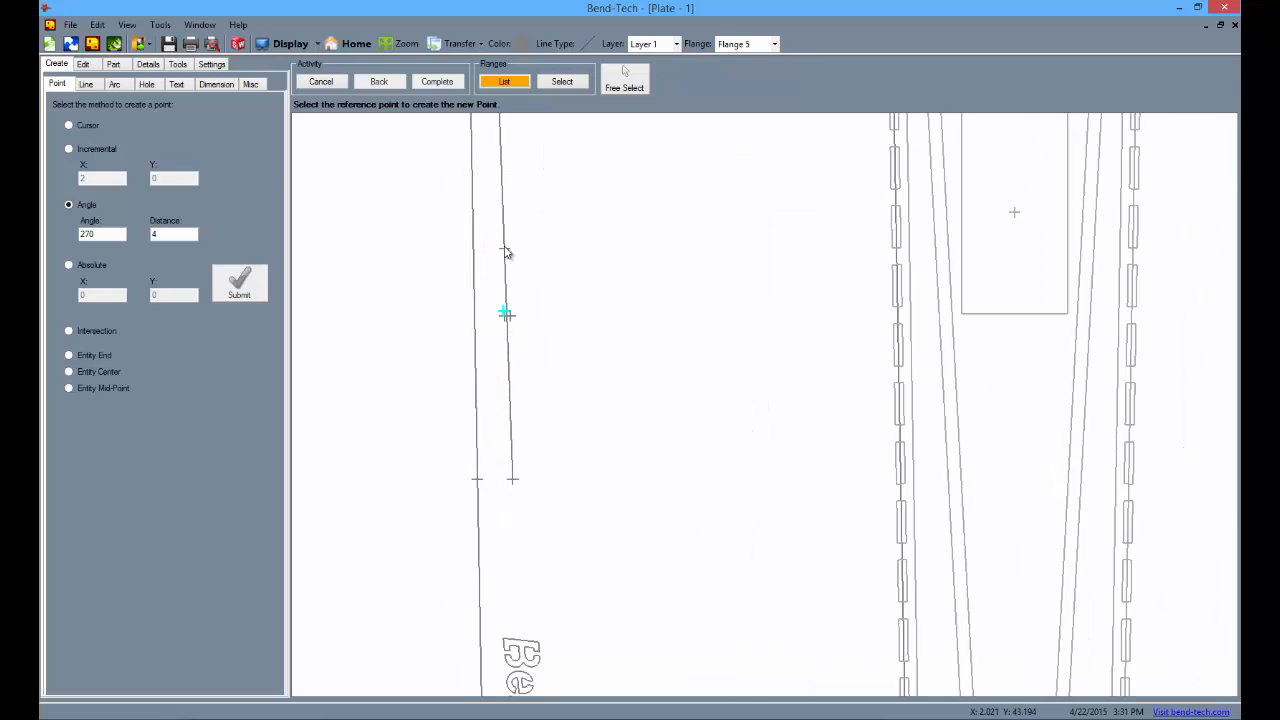
Delete the construction line and the excess point placed at angle 275.
left_click(89, 64)
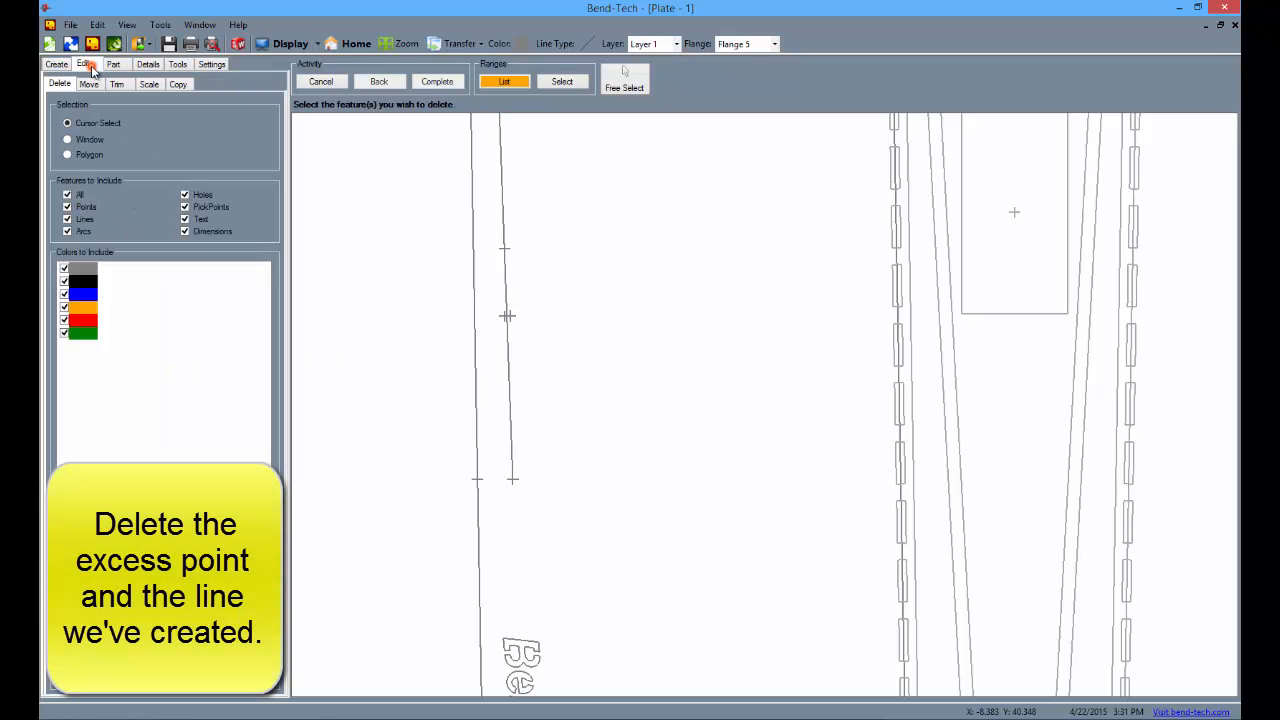
left_click(504, 271)
left_click(508, 316)
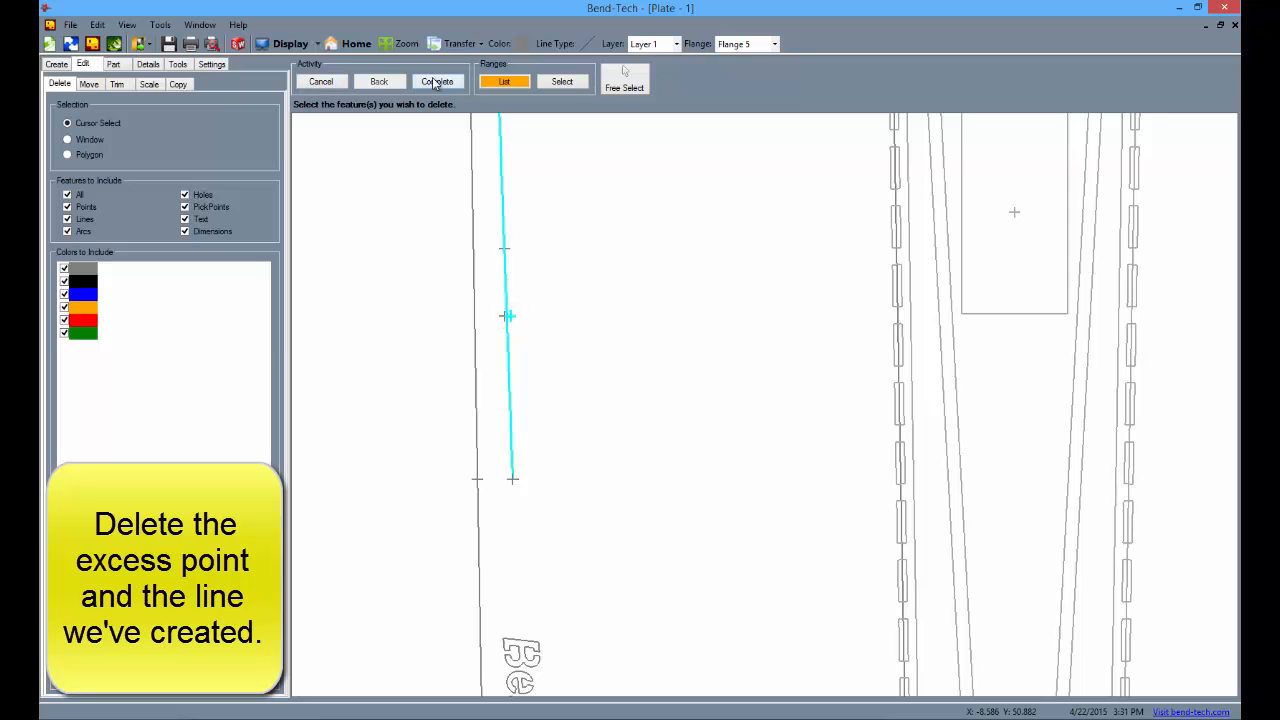
left_click(436, 82)
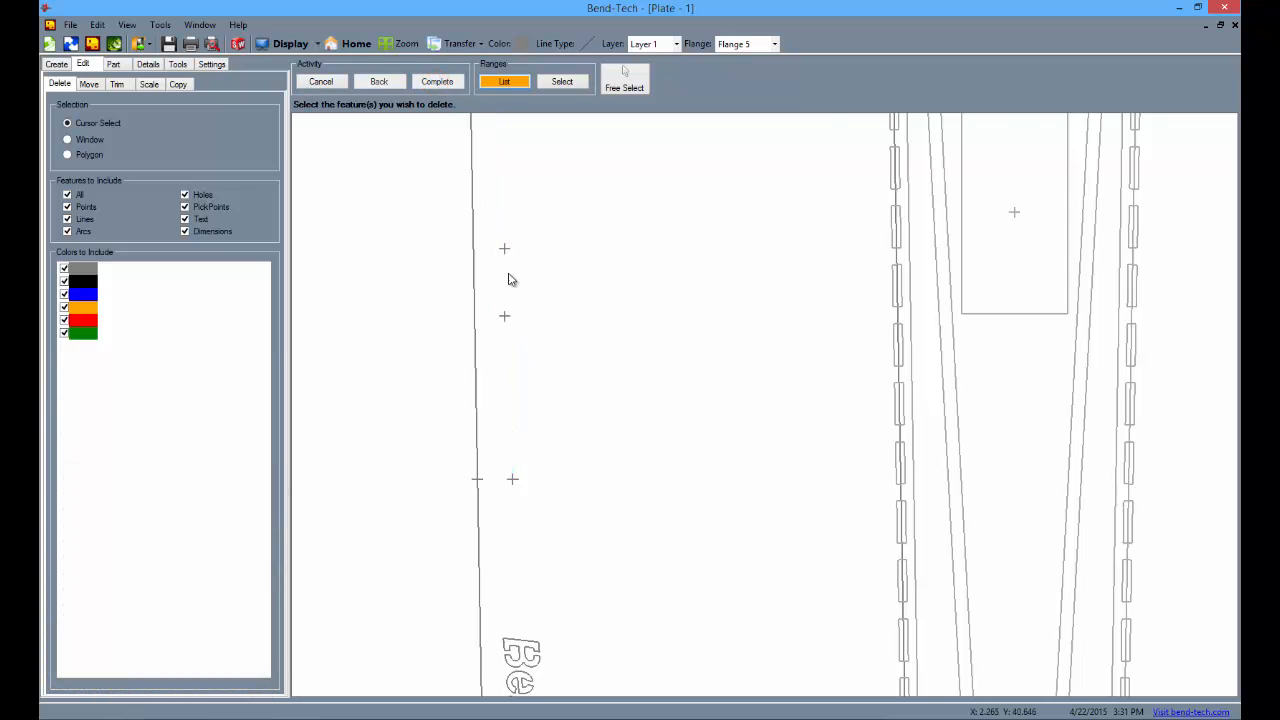
scroll(521, 302, "down", 1)
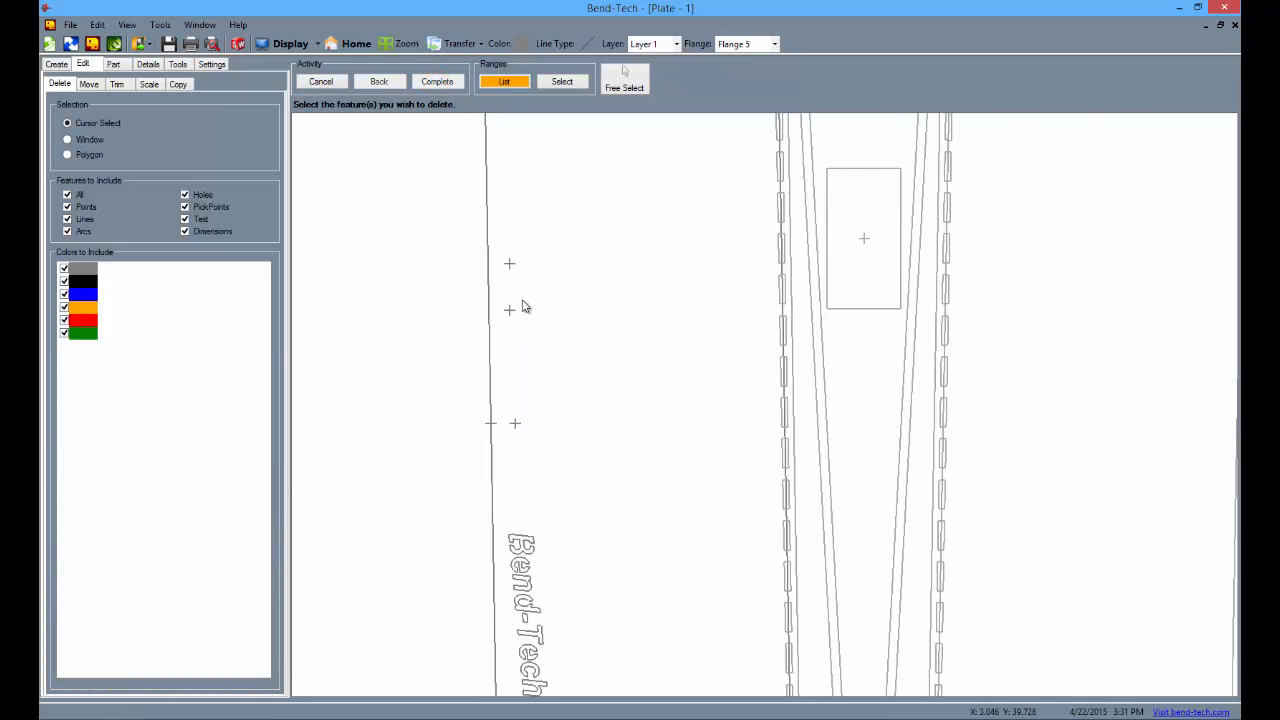
Create two more points on Flange 5 at distance 4: one at angle 270 from the lowest column point, one at angle 90 from the uppermost.
left_click(57, 64)
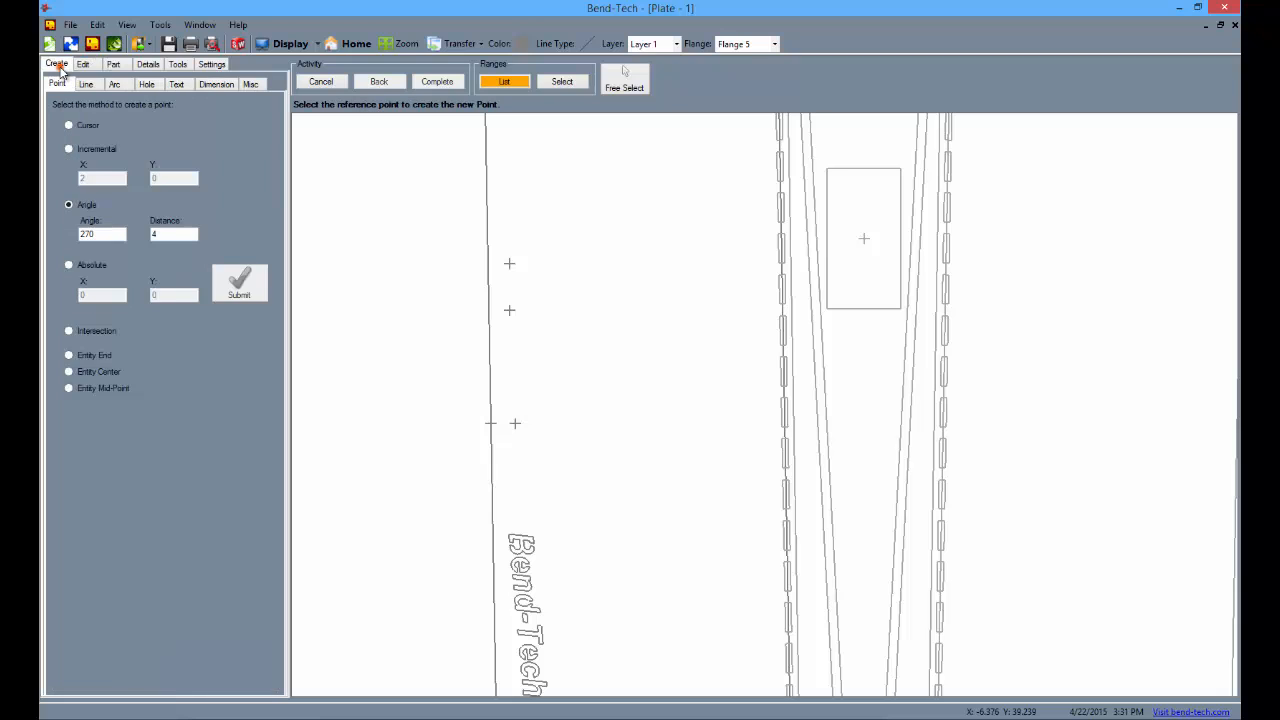
left_click(511, 314)
middle_click_drag(446, 284, 454, 343)
scroll(454, 343, "down", 1)
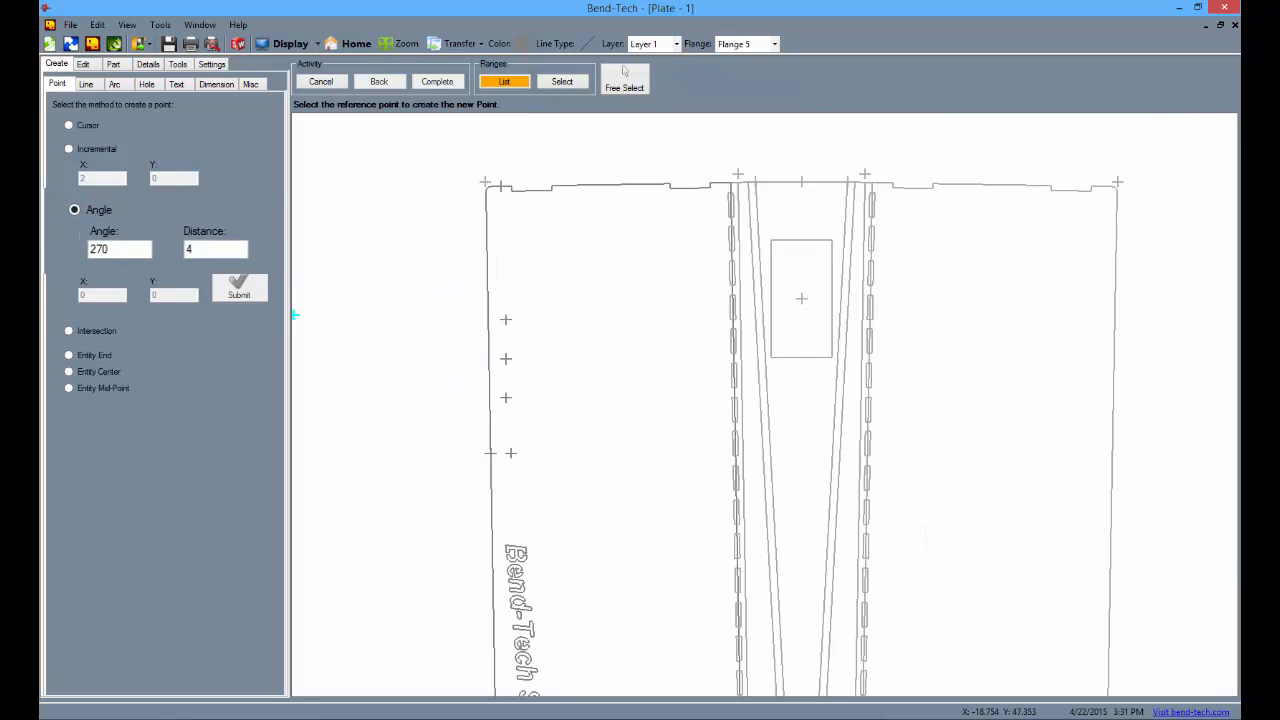
double_click(167, 285)
type("90")
left_click(506, 321)
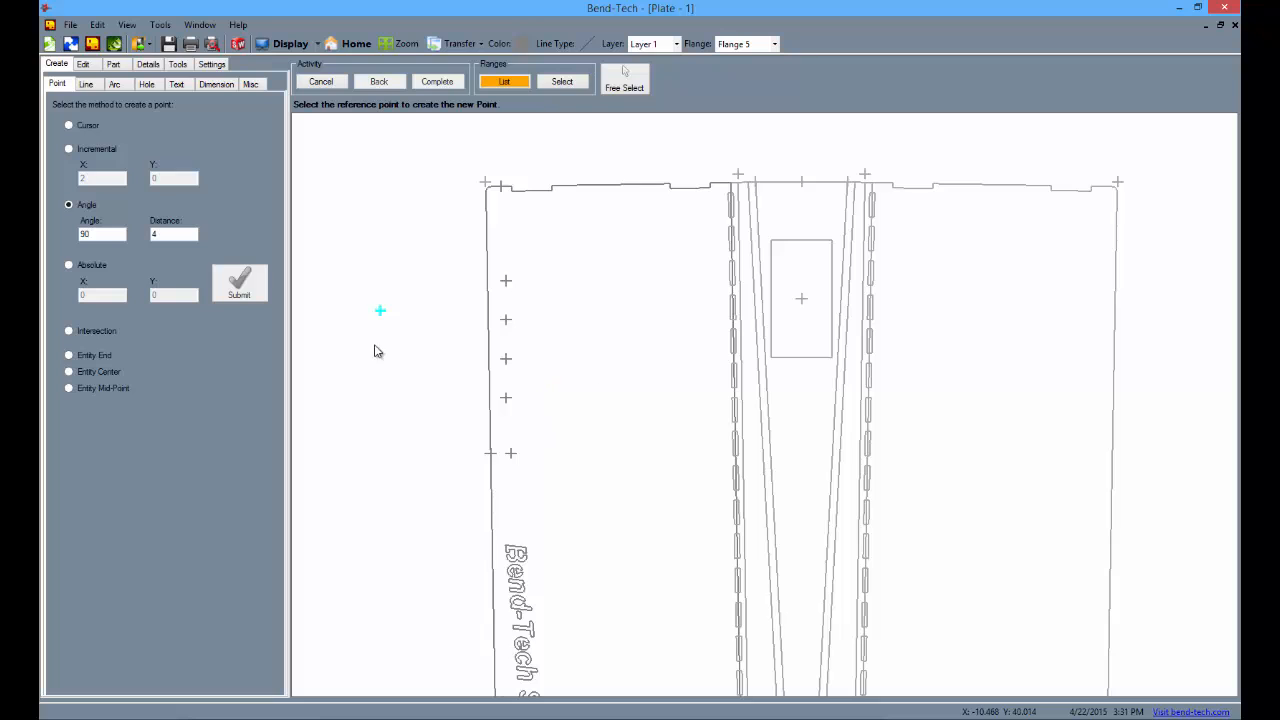
Make Flange 4 the active range and create a point at the center of its long outer edge.
left_click(502, 82)
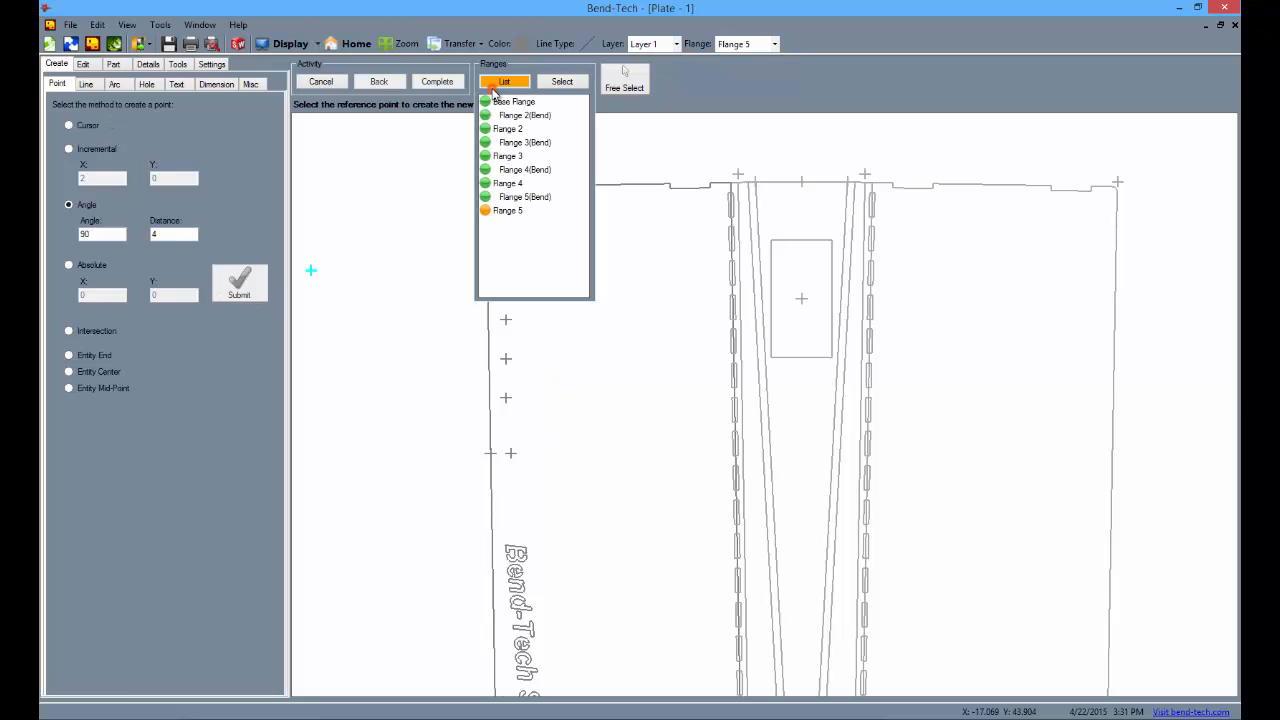
left_click(508, 183)
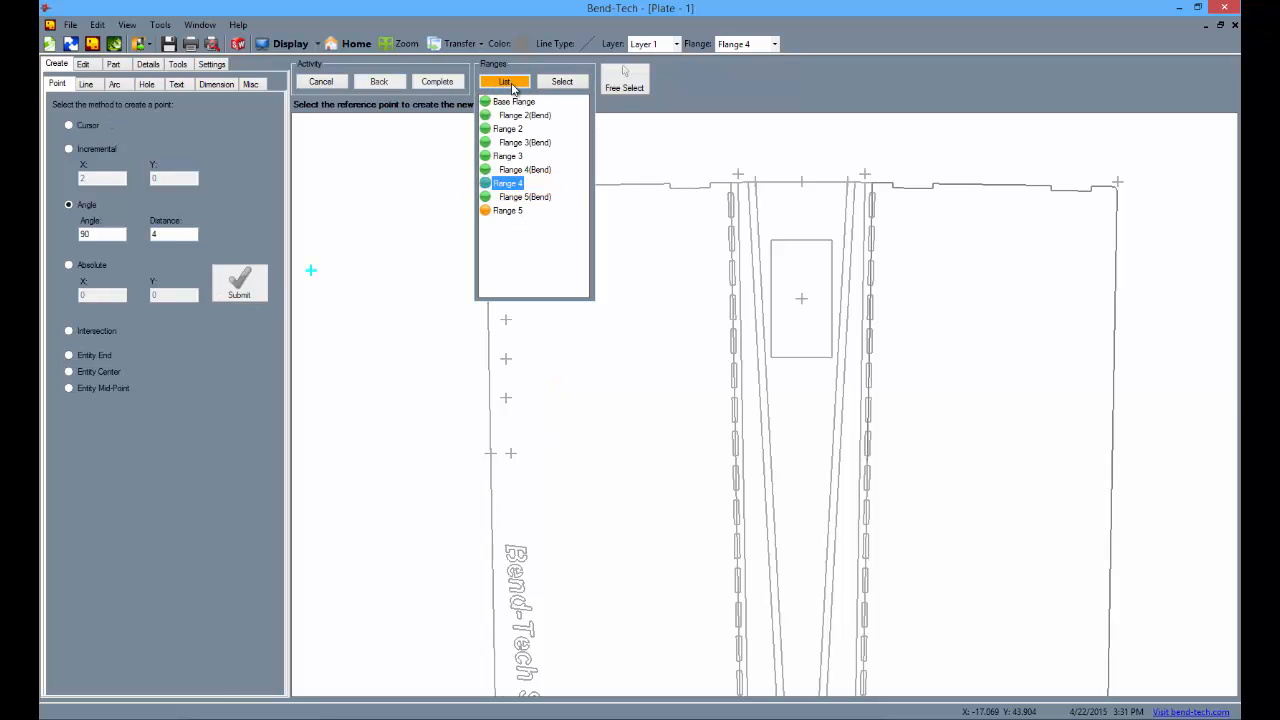
middle_click_drag(938, 456, 713, 394)
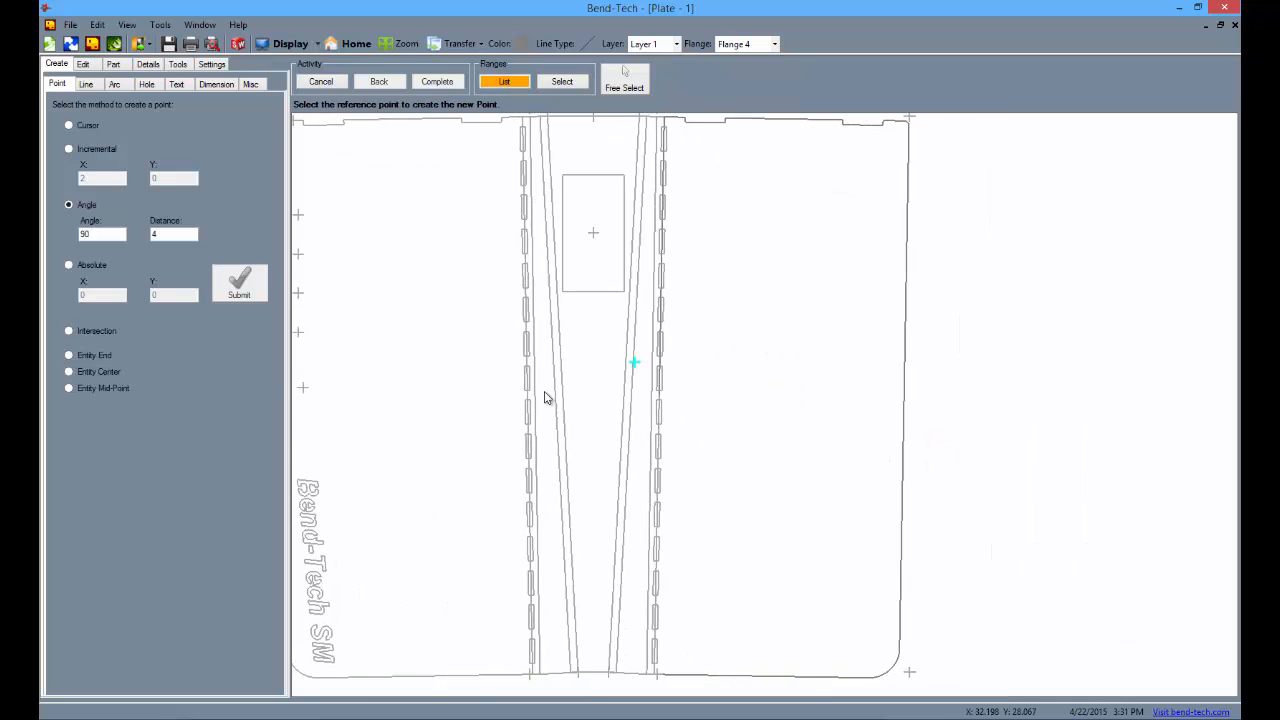
left_click(69, 371)
left_click(899, 380)
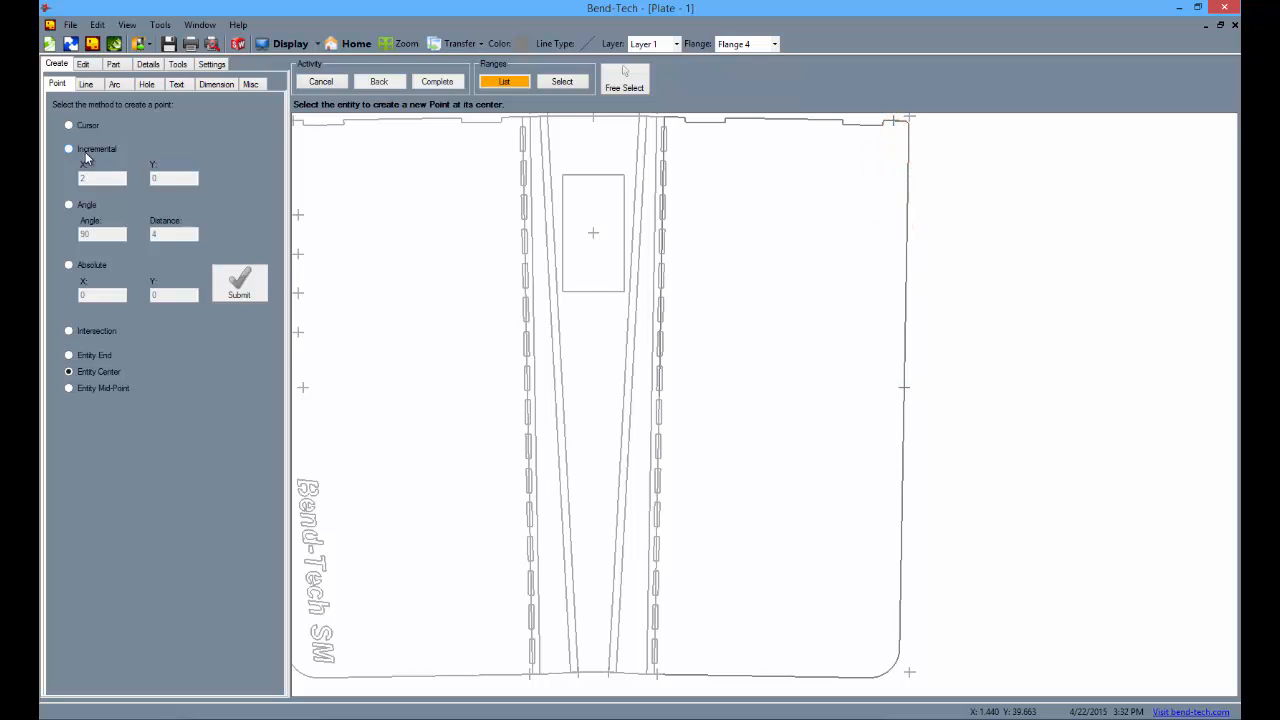
Create an incremental point at X -2, Y 0 from the center point of Flange 4's outer edge.
left_click(85, 152)
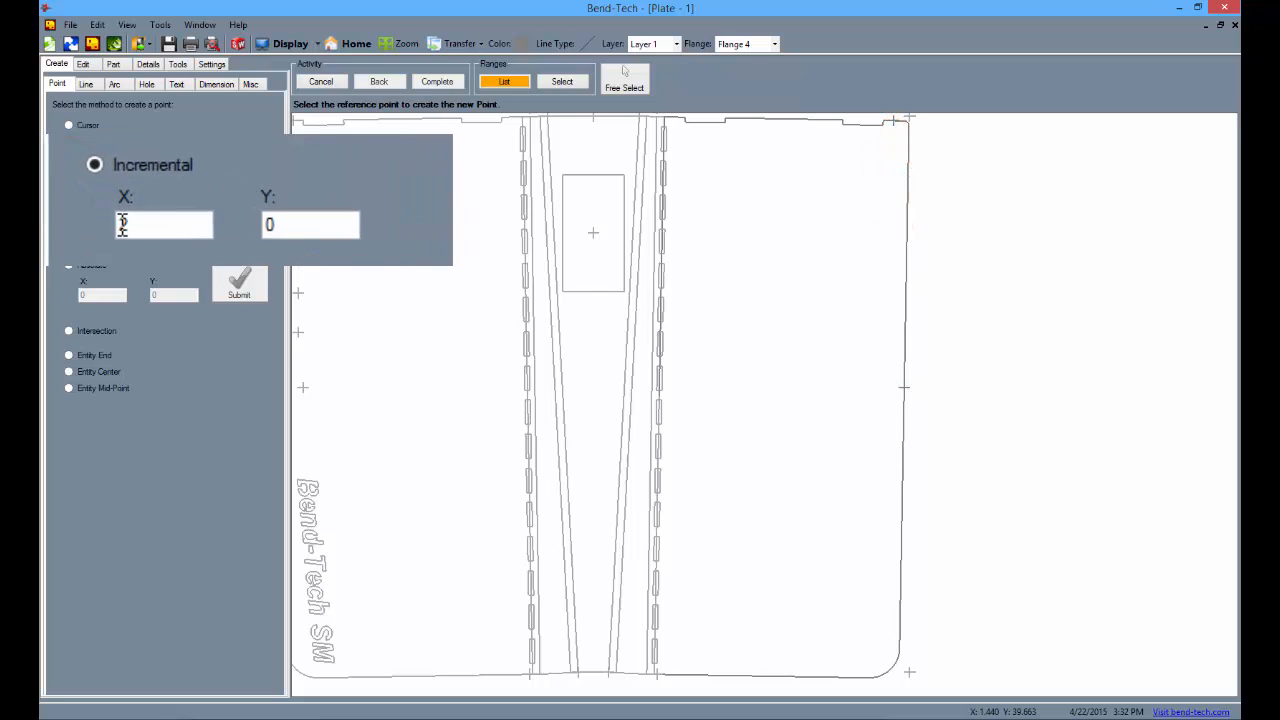
type("-2")
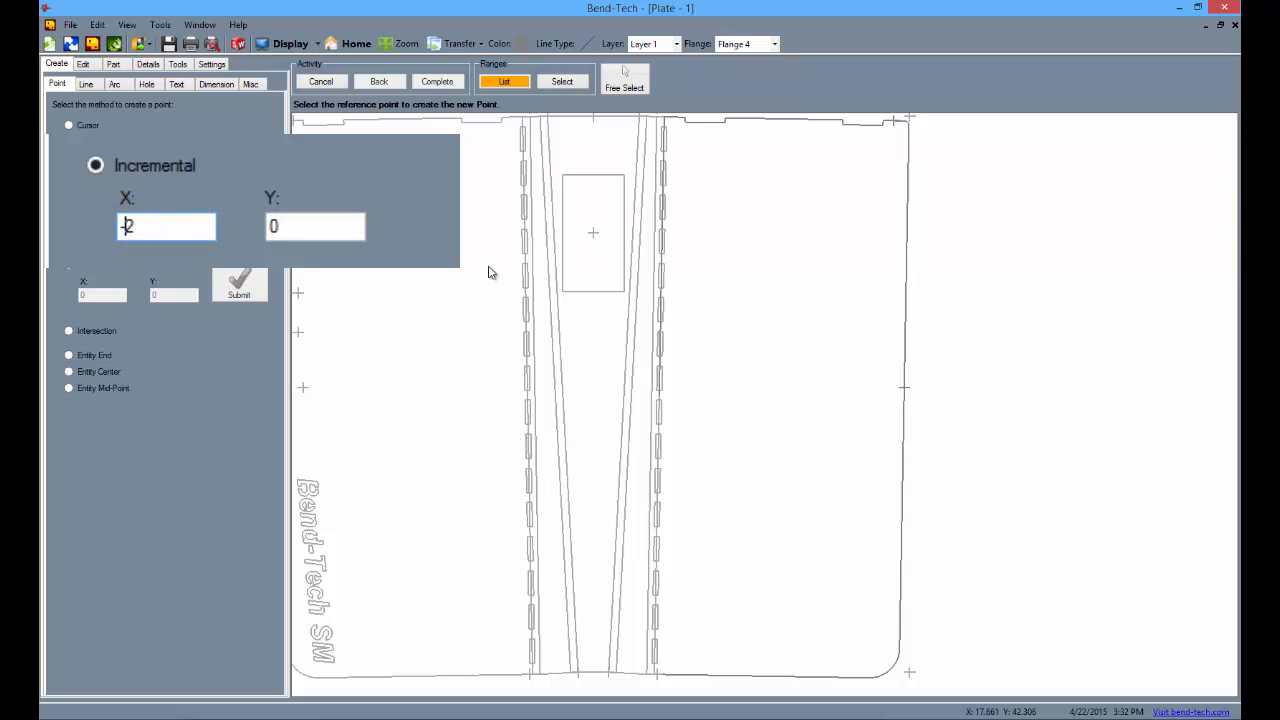
left_click(904, 390)
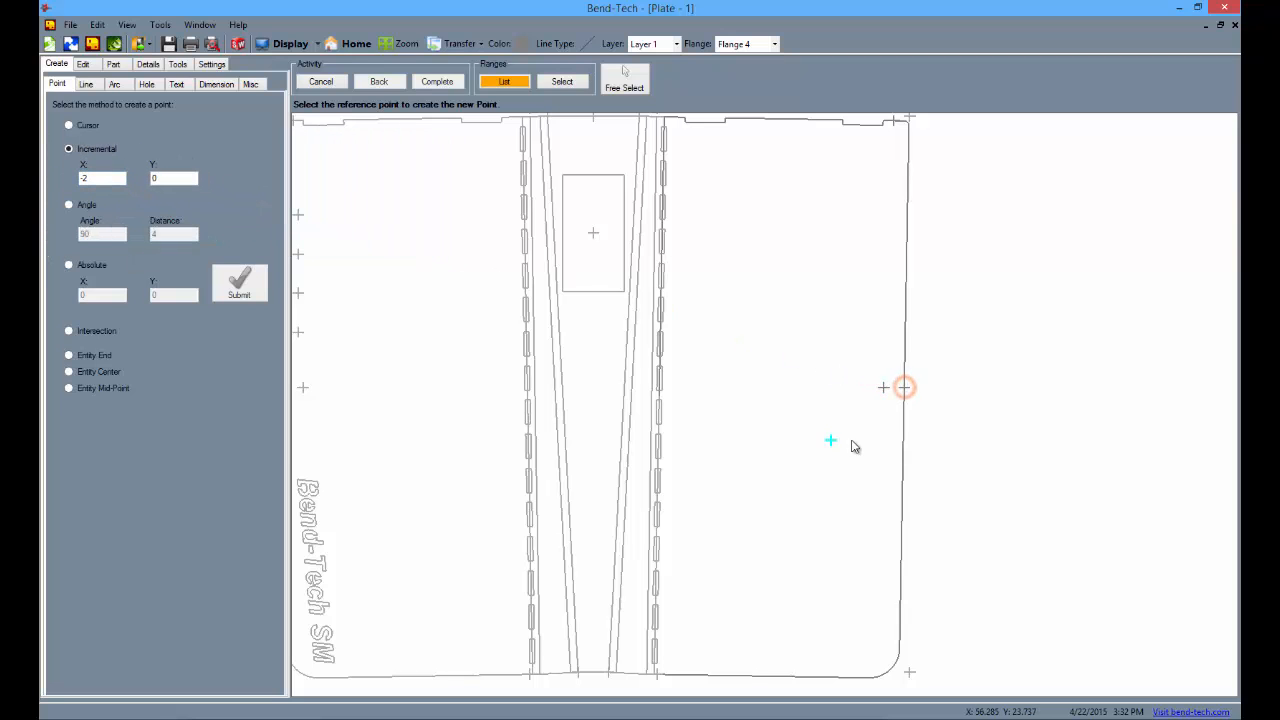
Draw a two-point line on Flange 4 from the short top edge's midpoint to the offset point and create a point at the line's center.
left_click(86, 84)
left_click(894, 121)
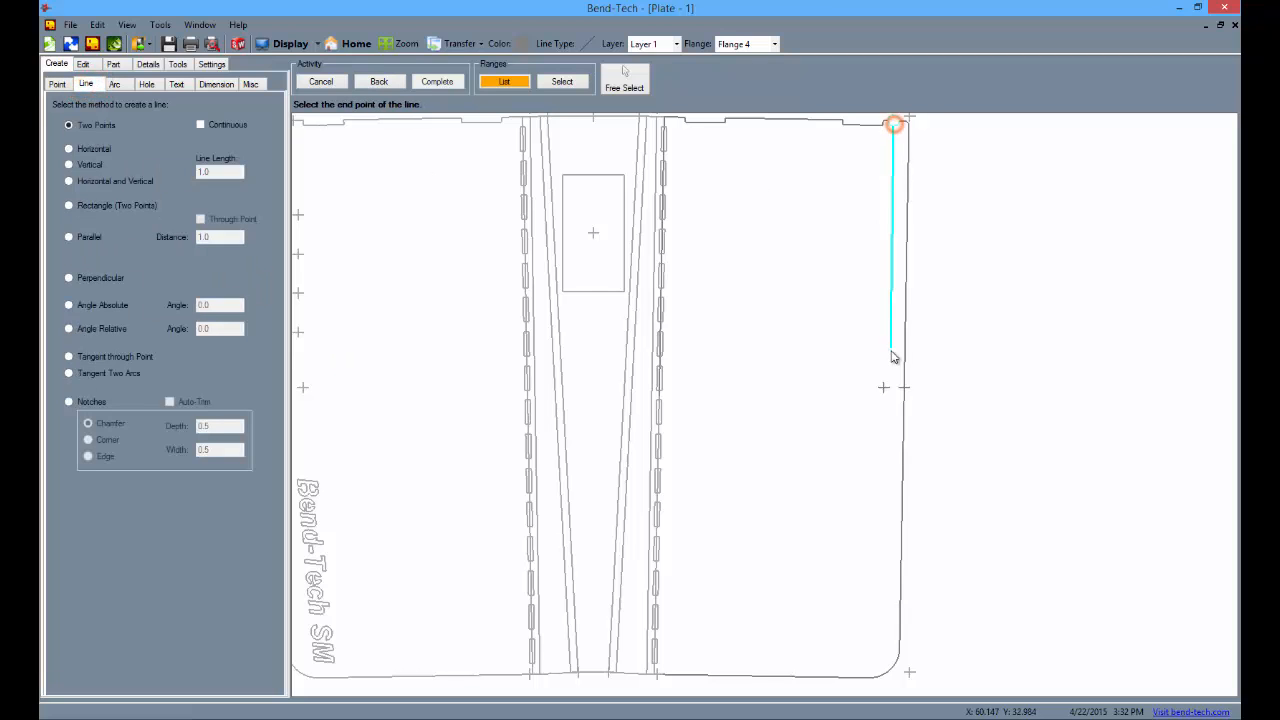
left_click(884, 387)
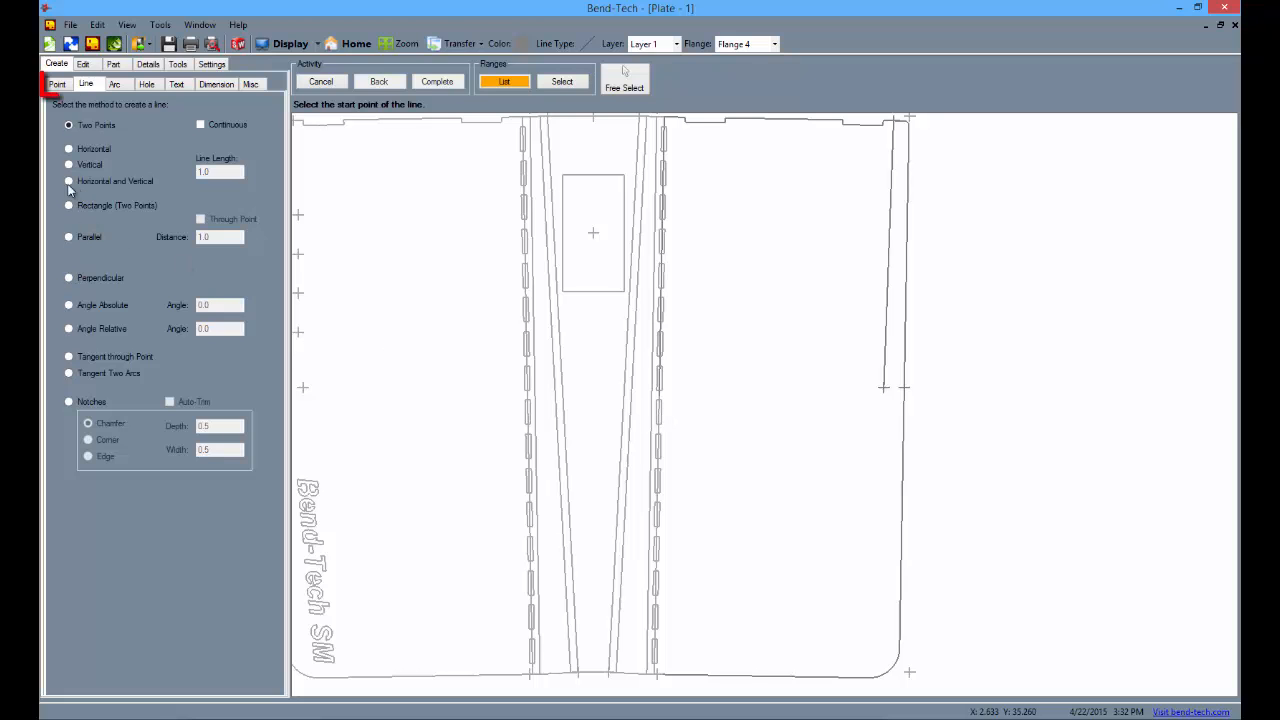
left_click(57, 84)
left_click(91, 370)
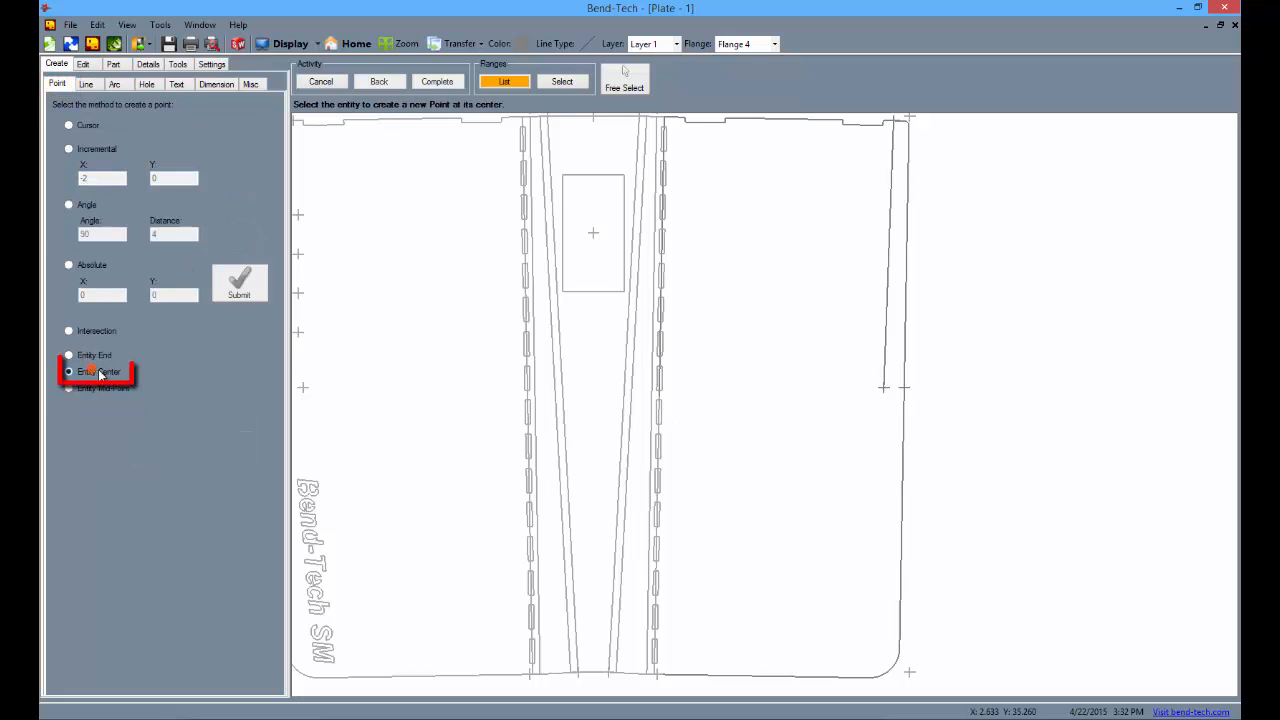
left_click(890, 268)
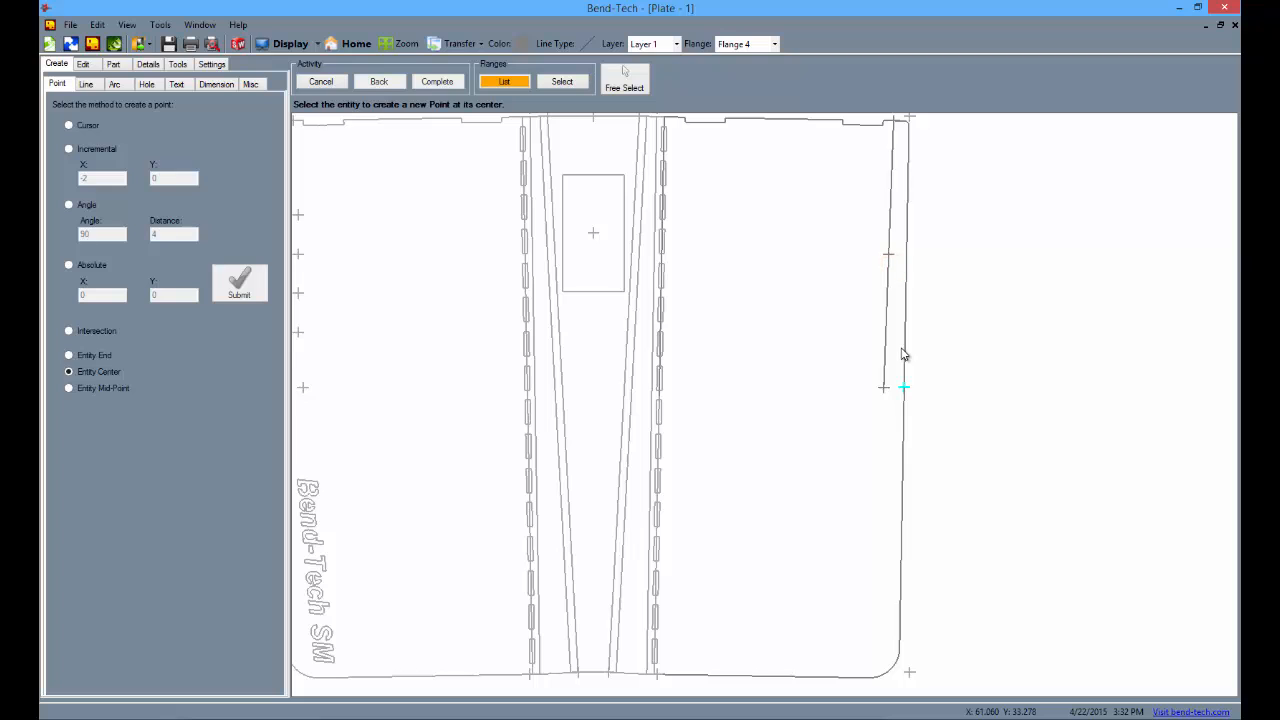
Delete the construction line on Flange 4, keeping its center point.
left_click(83, 64)
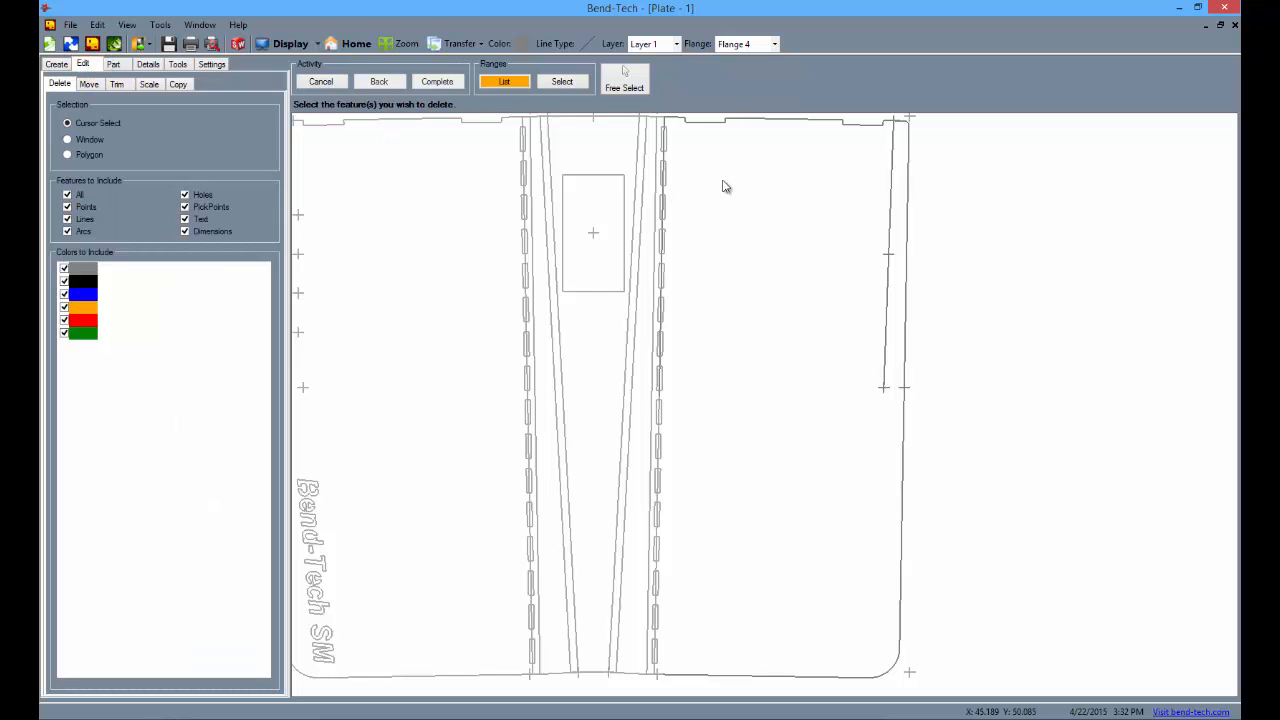
left_click(888, 295)
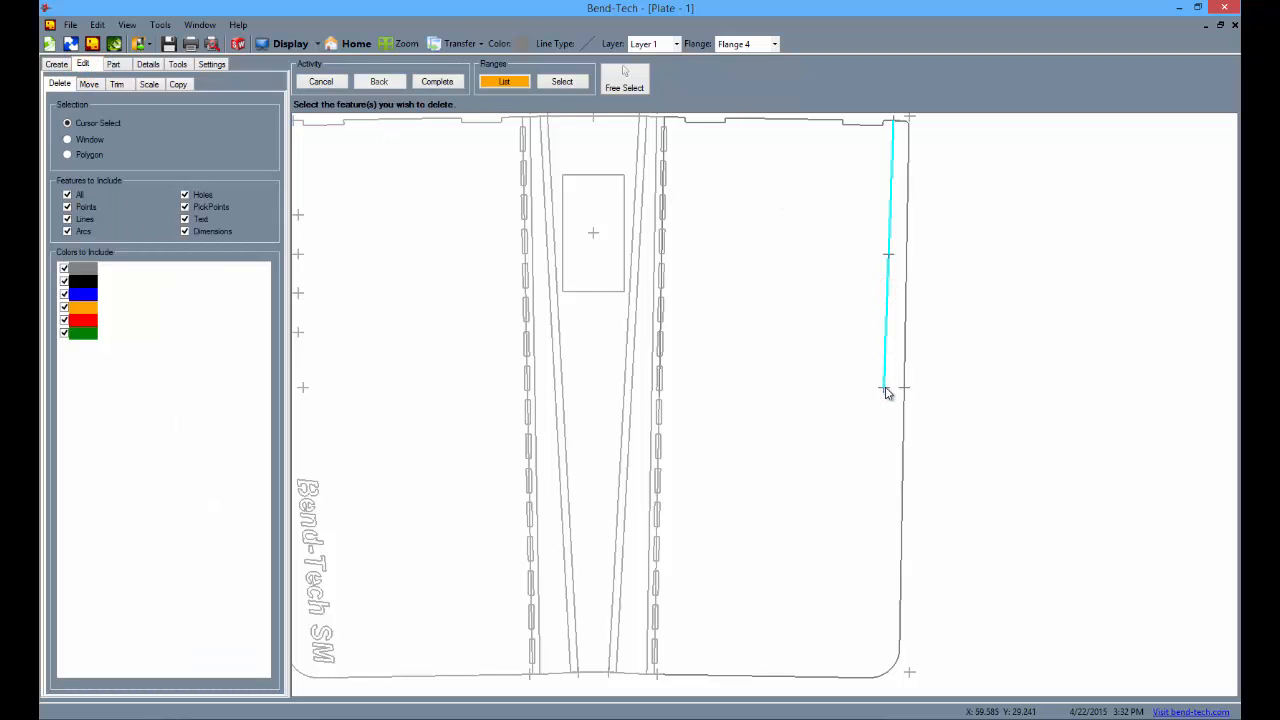
left_click(453, 84)
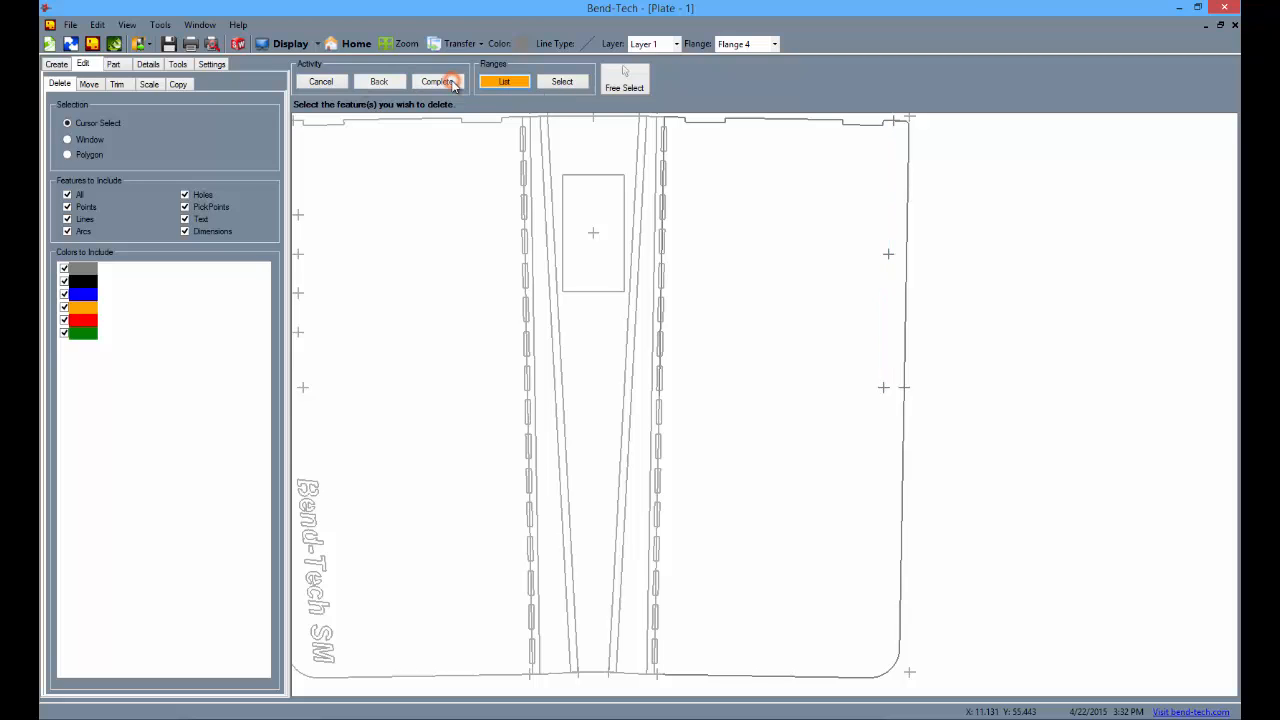
Create Flange 4 points 4 apart: one at angle 90 from the former line's center point and two successive ones below it at angle 270.
left_click(57, 64)
left_click(68, 205)
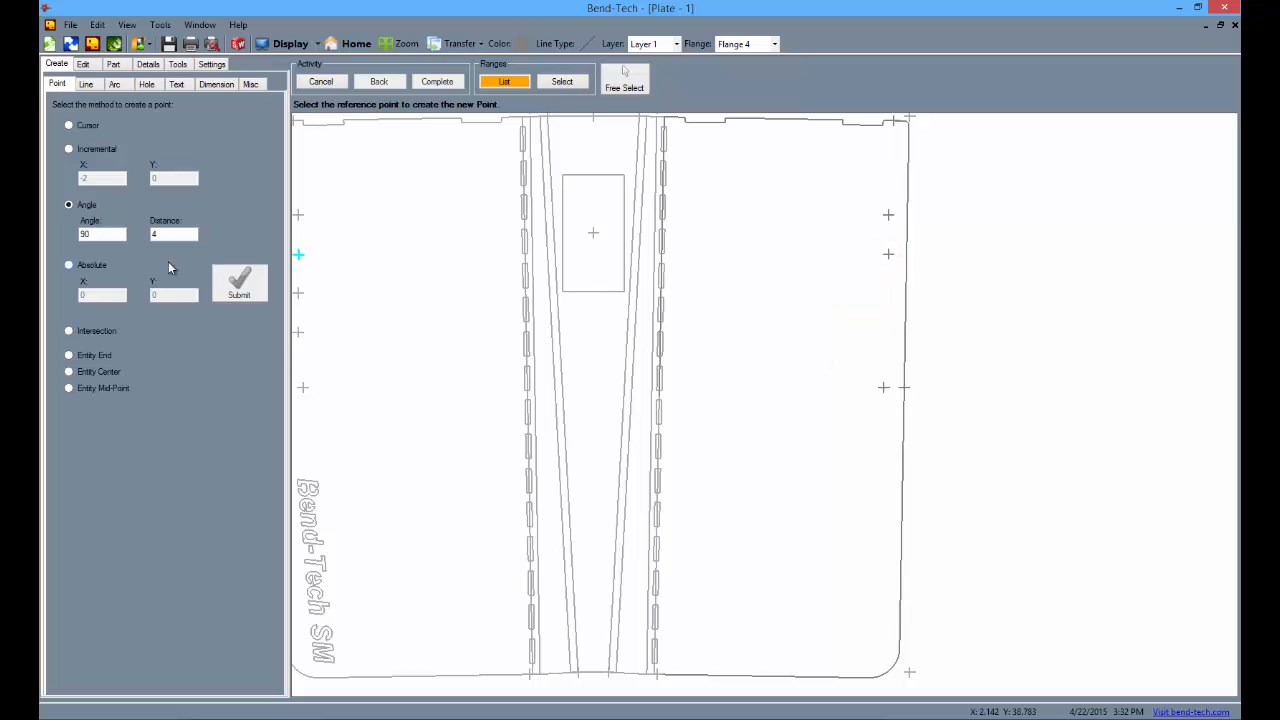
double_click(96, 233)
type("270")
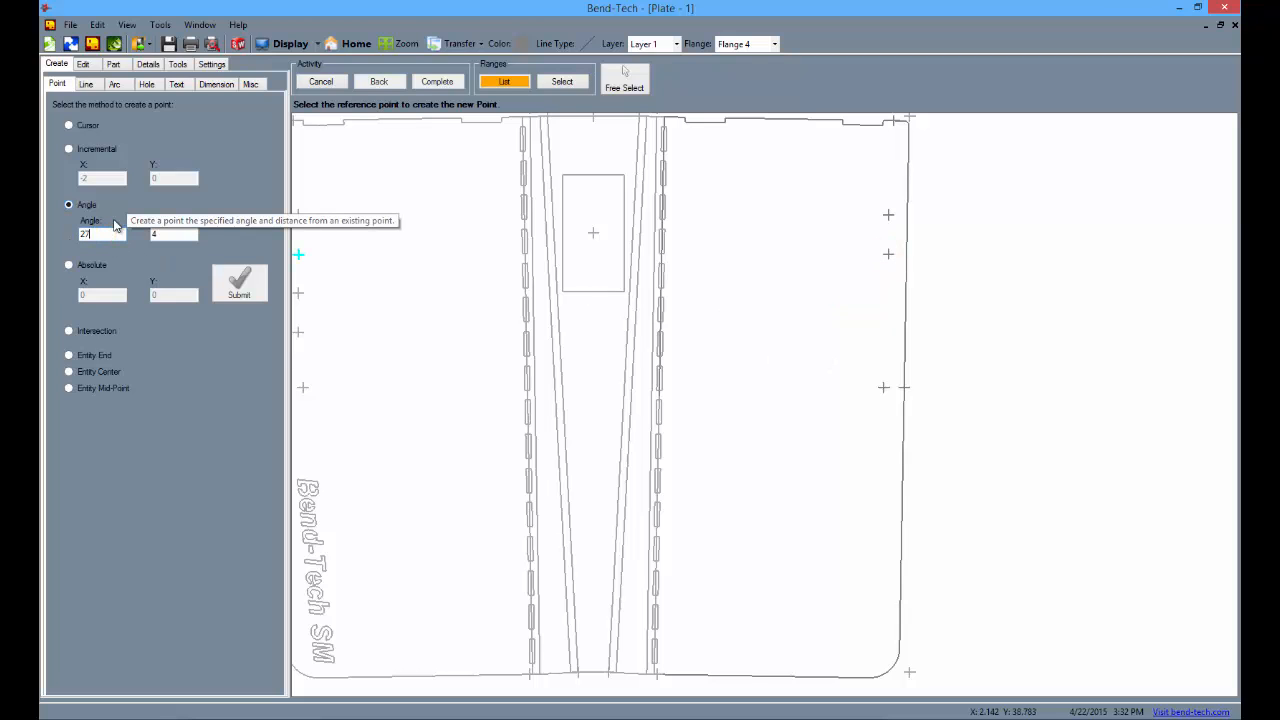
left_click(889, 256)
left_click(889, 293)
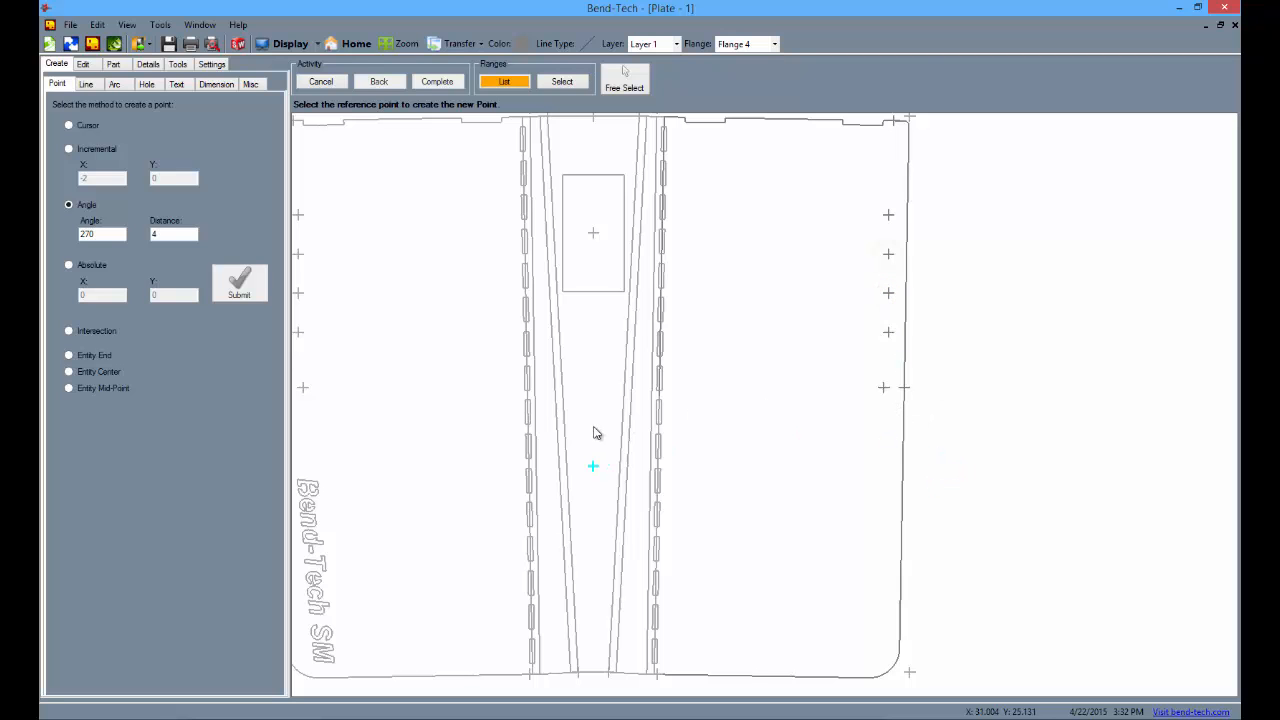
Set up a single dimple hole with outer diameter 2.5 and inner diameter 2.
scroll(594, 428, "down", 2)
middle_click_drag(592, 467, 677, 448)
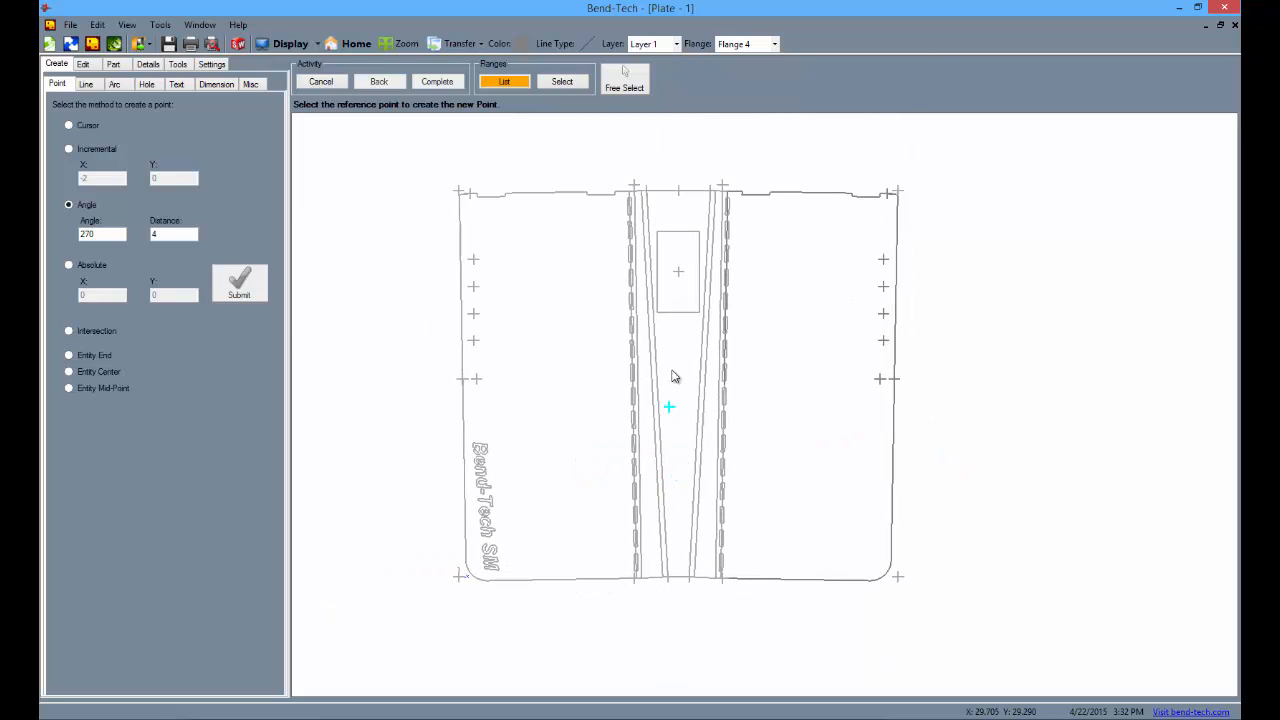
left_click(141, 86)
left_click(140, 151)
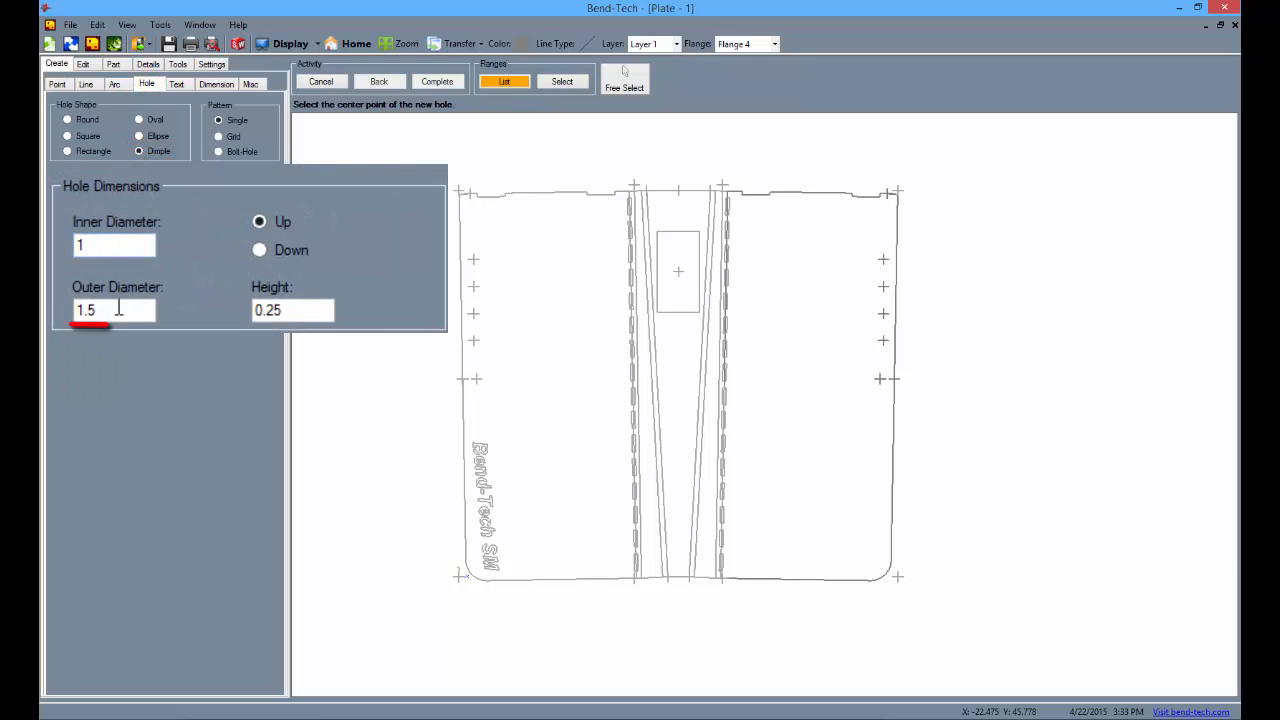
double_click(97, 311)
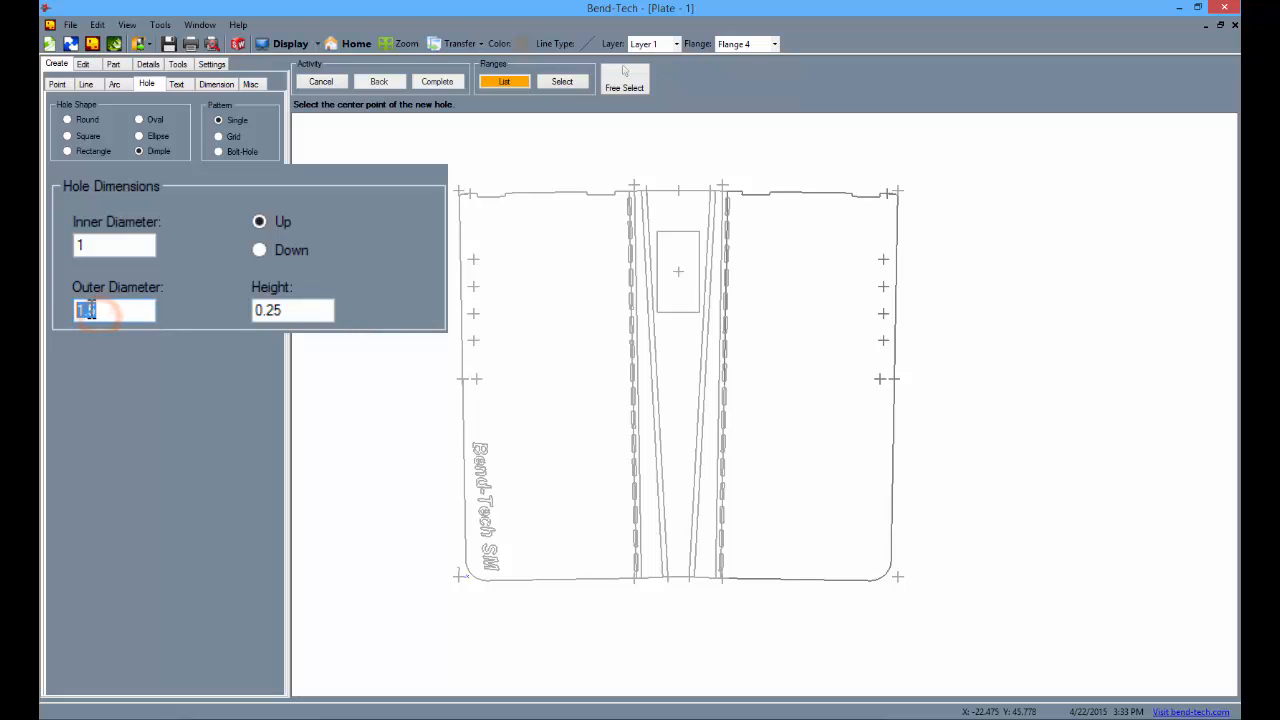
type("2.5")
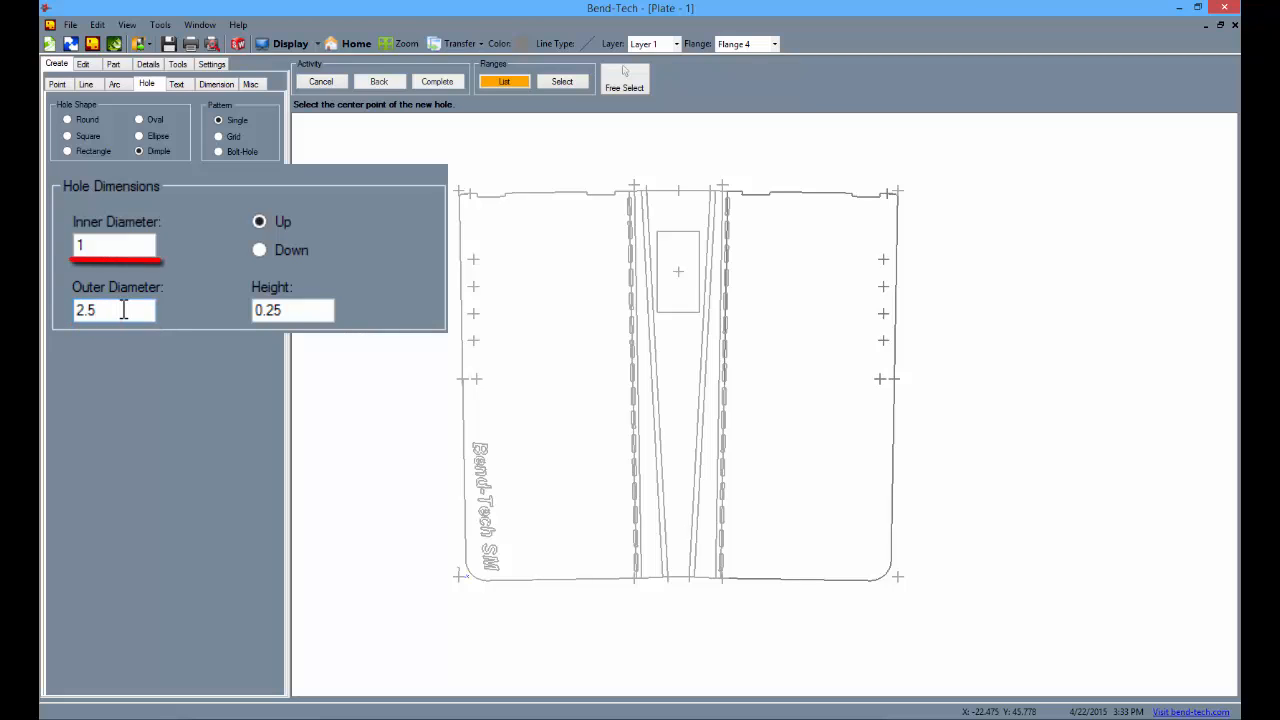
double_click(100, 246)
type("2")
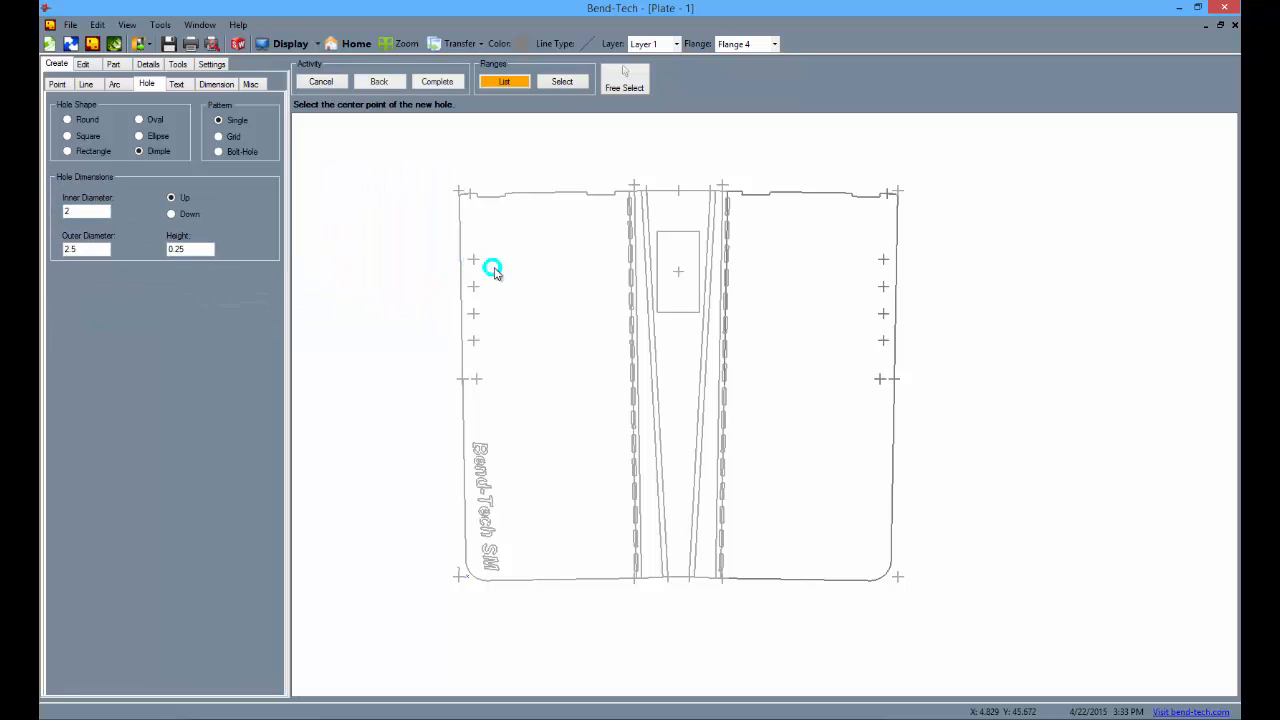
Place dimple holes on the four column points of Flange 4.
left_click(883, 259)
left_click(883, 286)
left_click(883, 313)
left_click(883, 340)
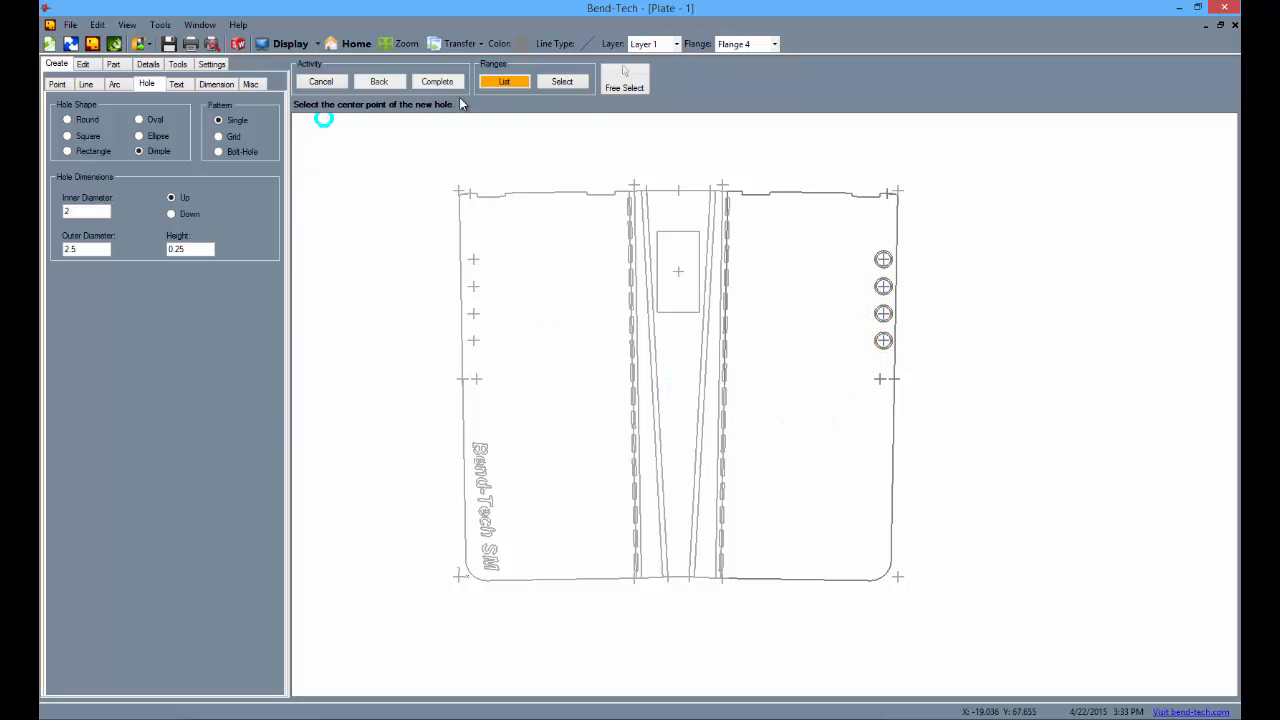
Make Flange 5 the active range and place dimple holes on its four column points.
left_click(498, 84)
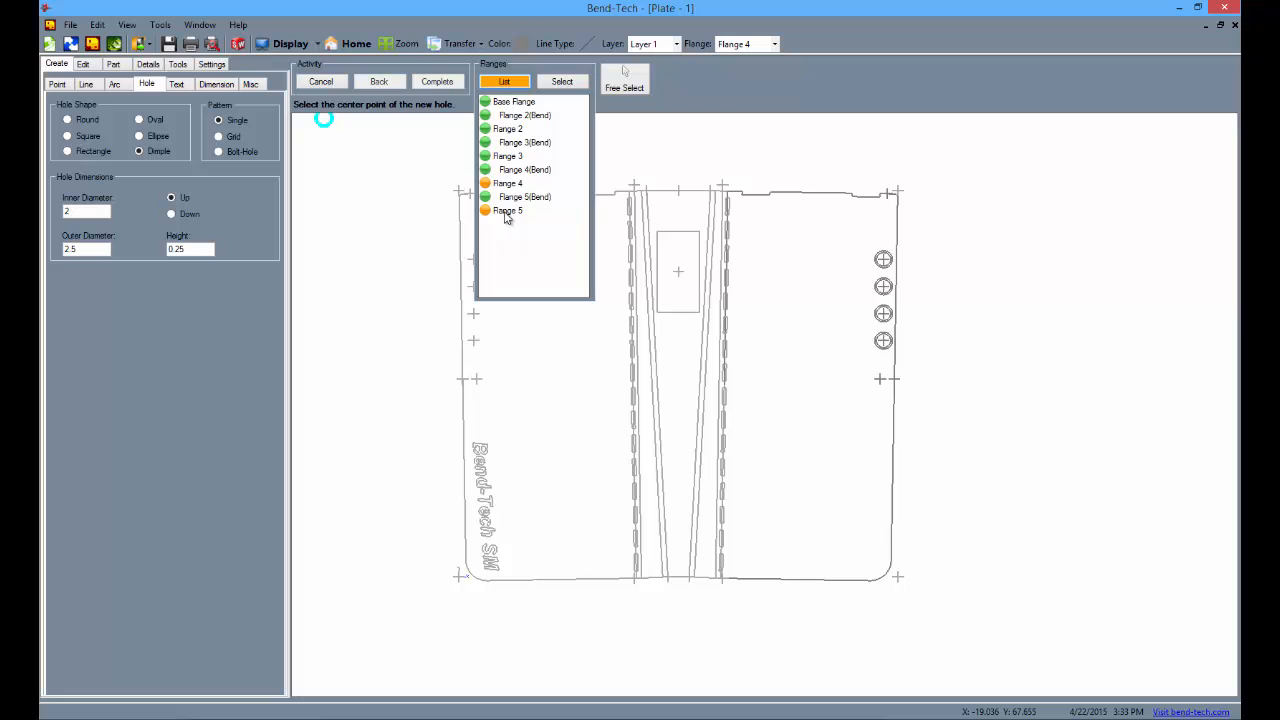
left_click(507, 212)
left_click(470, 259)
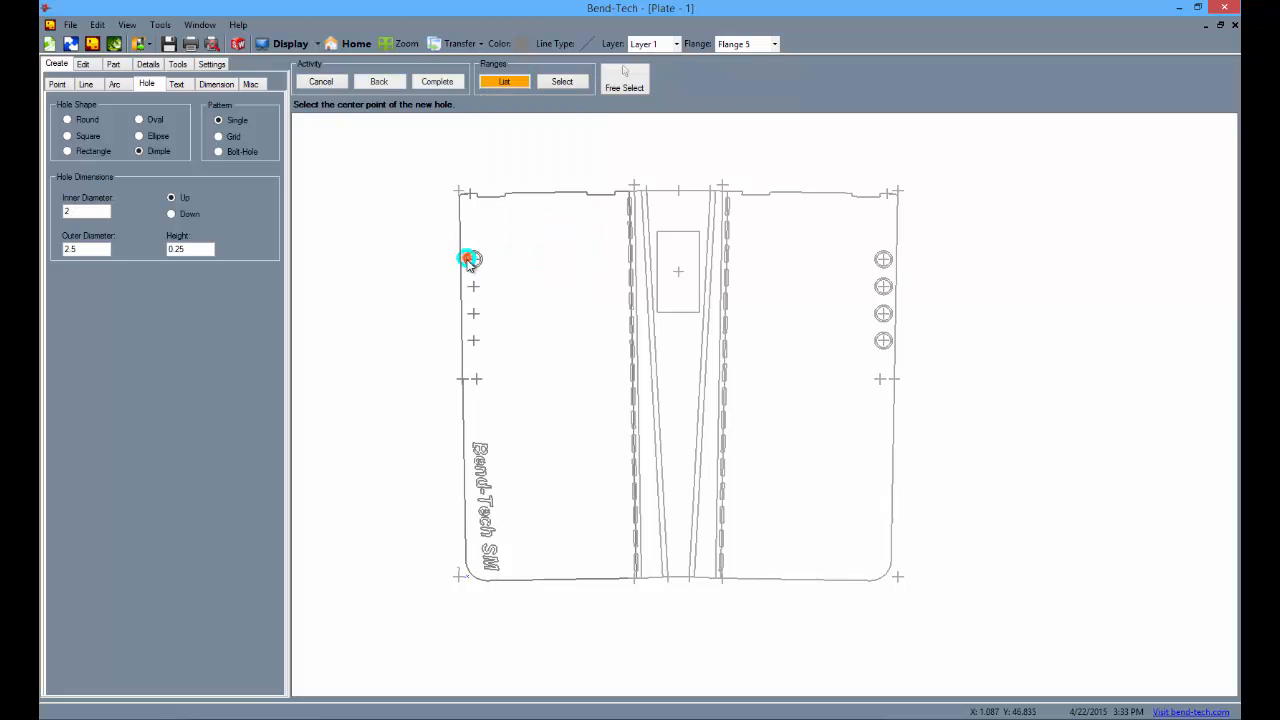
left_click(473, 286)
left_click(473, 313)
left_click(474, 341)
Define all flanges of the part and inspect the shaded 3D model from a tilted view.
left_click(113, 64)
left_click(163, 168)
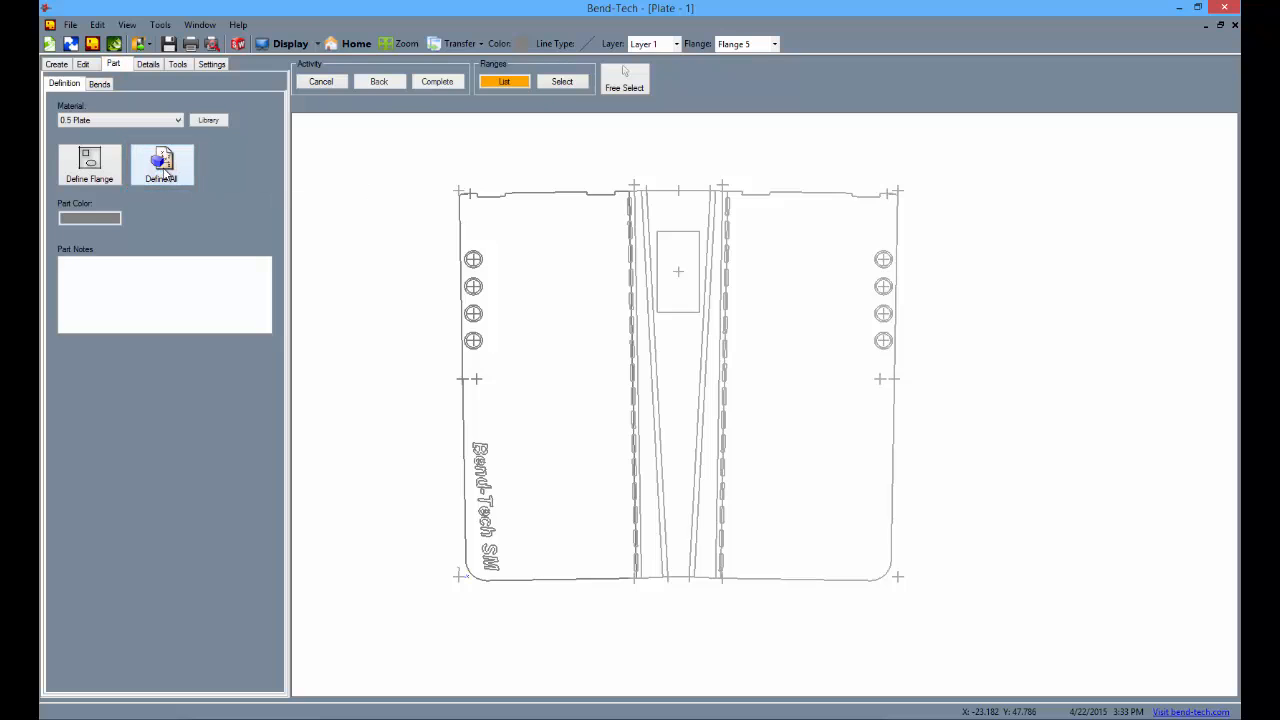
left_click(277, 48)
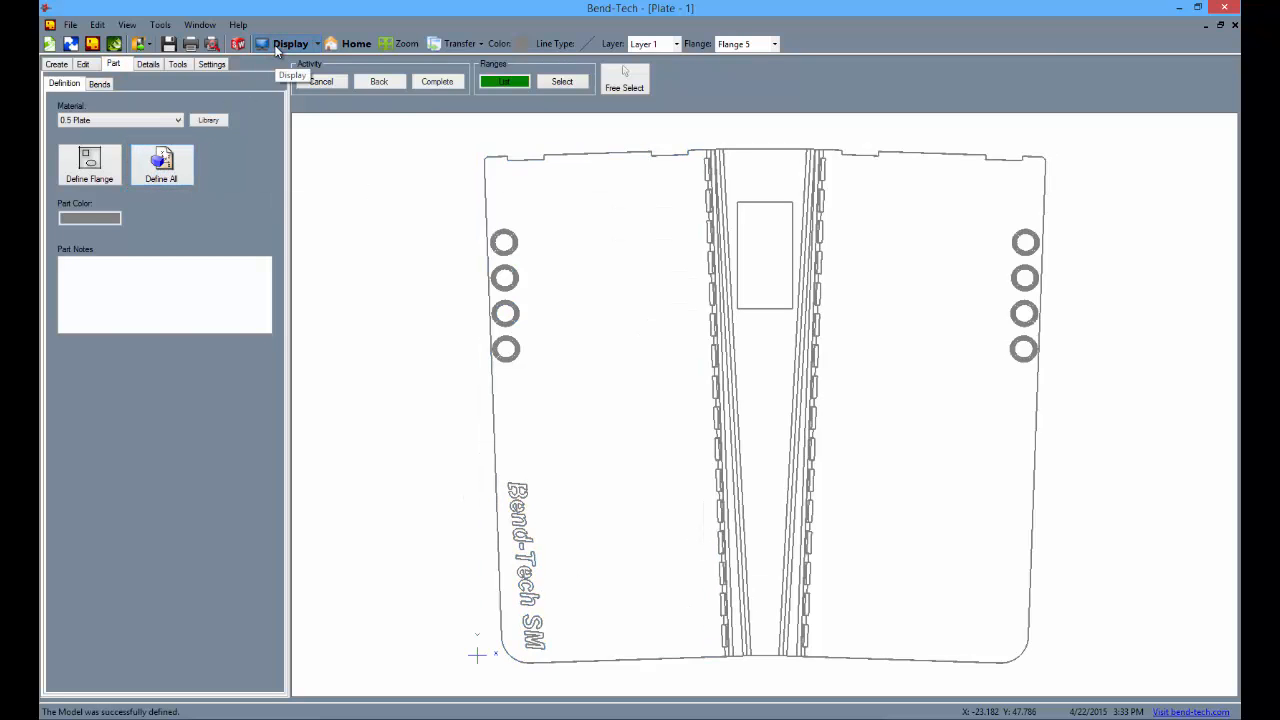
mouse_move(758, 563)
left_mouse_down()
mouse_move(769, 580)
mouse_move(773, 484)
mouse_move(775, 528)
left_mouse_up()
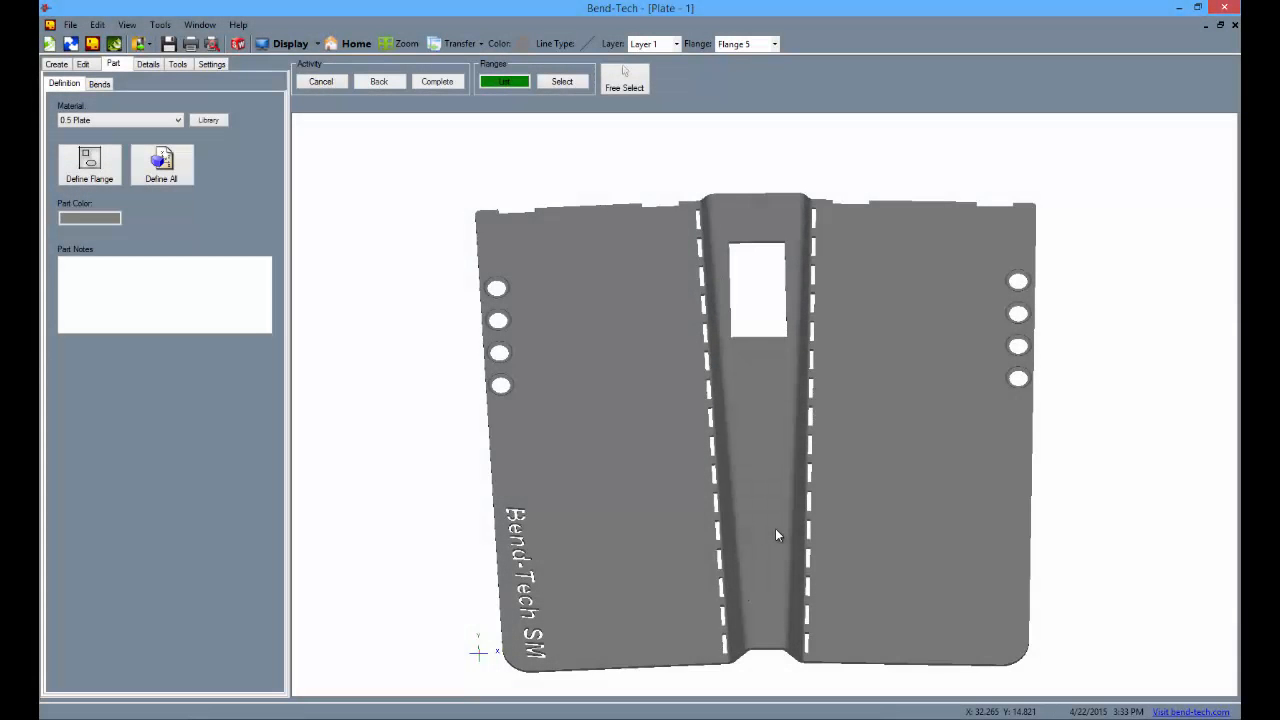
left_click_drag(775, 529, 775, 539)
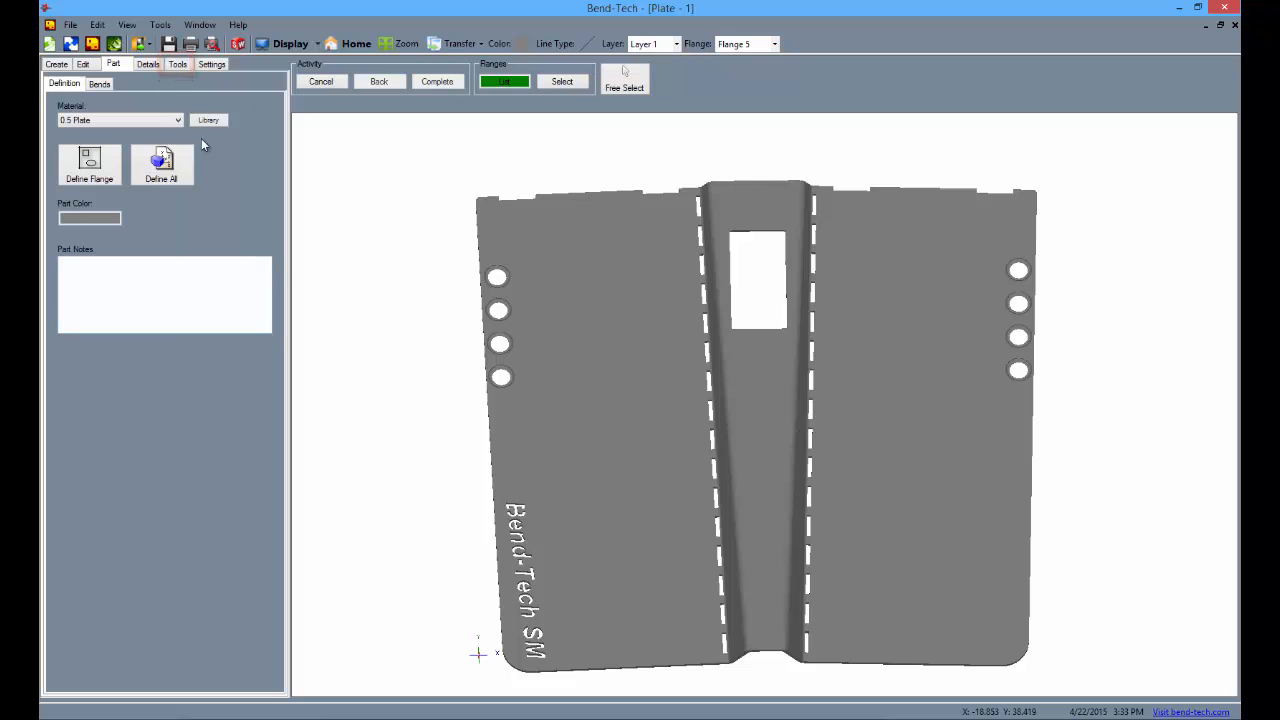
Export the flat layout as a plasma DXF, replacing the existing file dxf1.
left_click(178, 65)
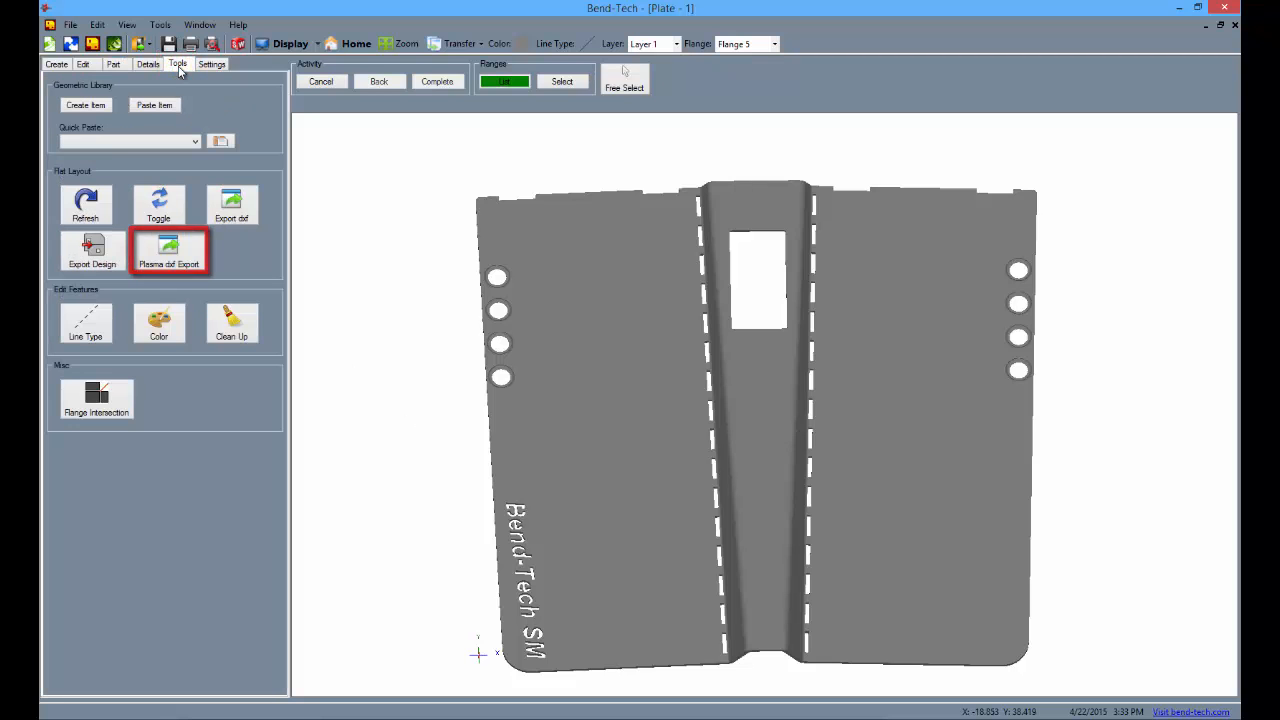
left_click(168, 265)
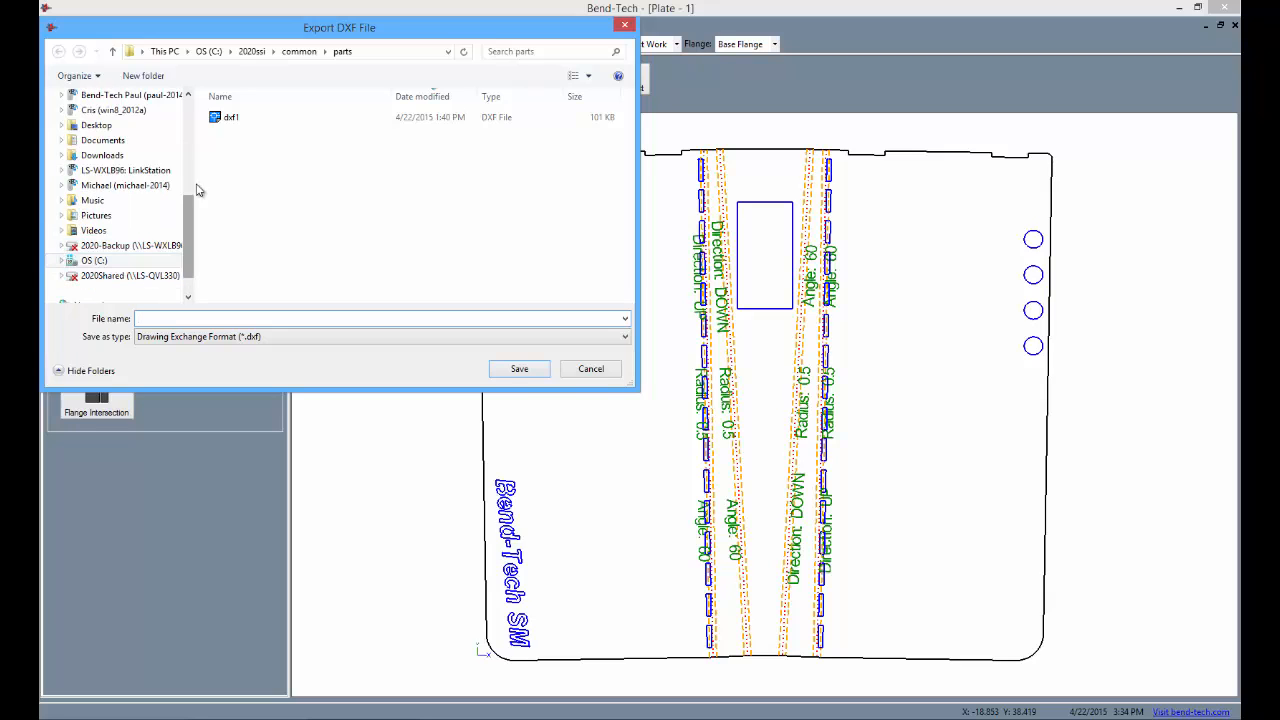
left_click(224, 118)
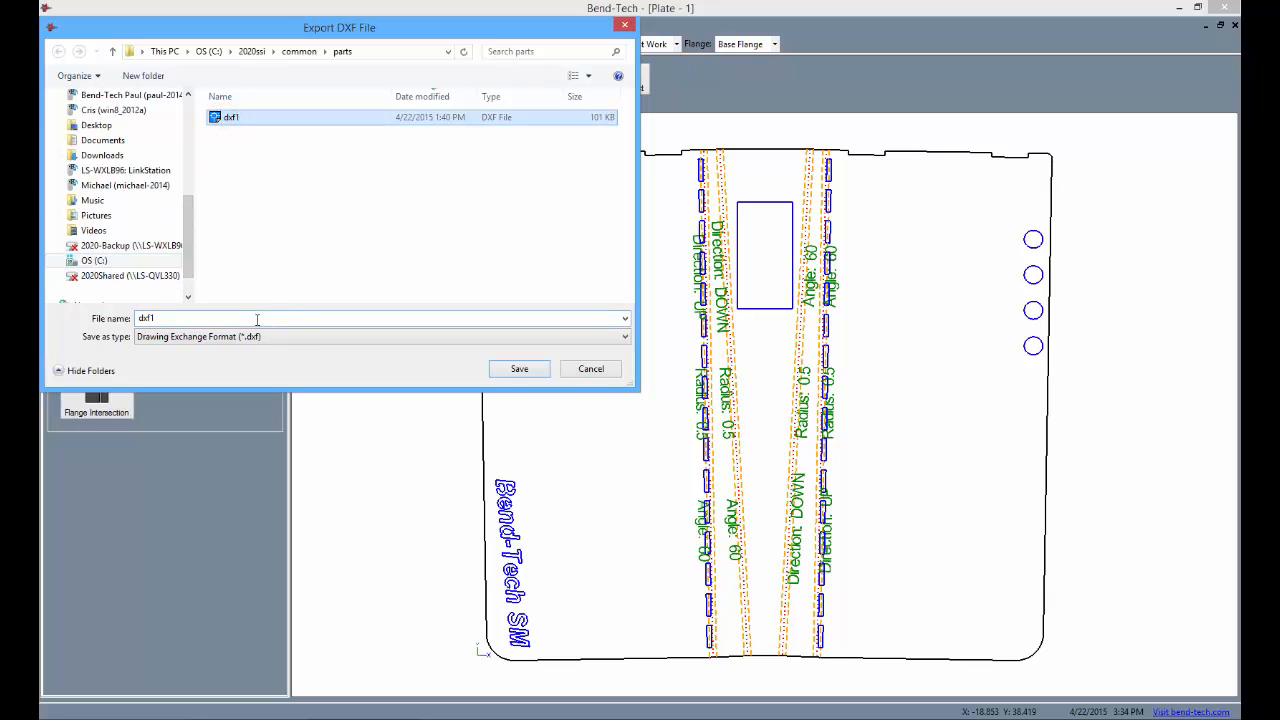
left_click(519, 369)
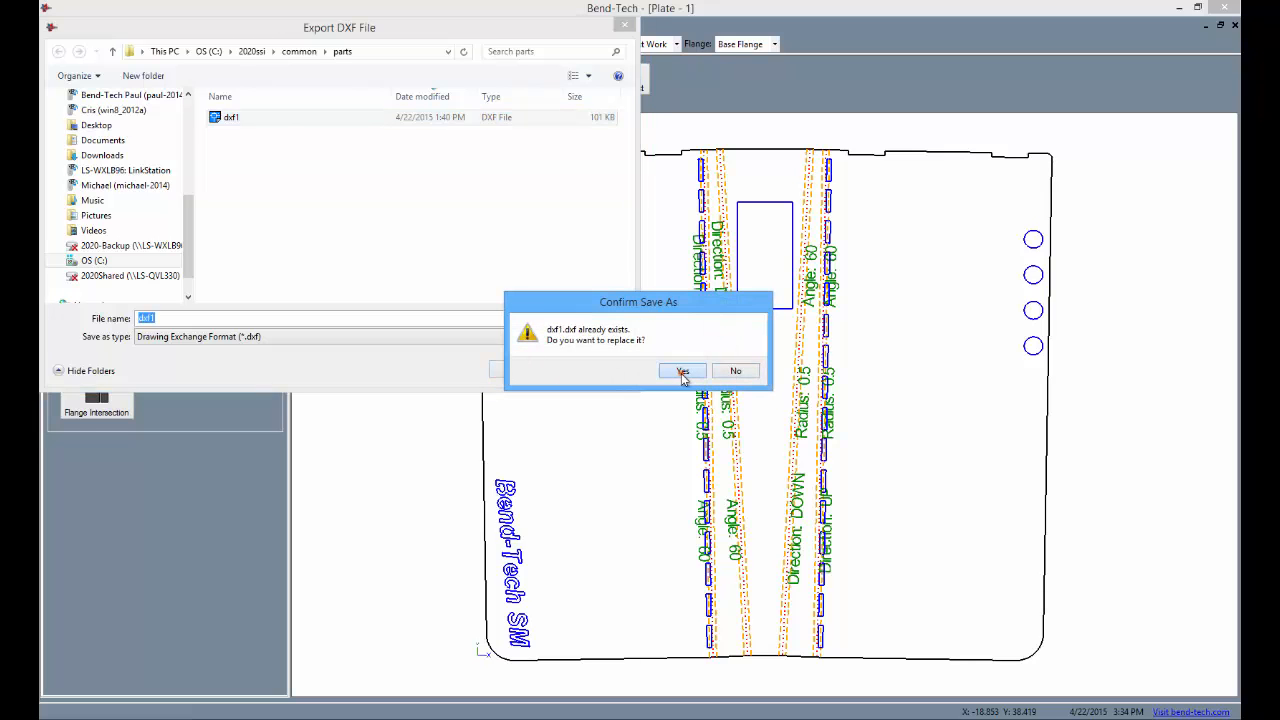
left_click(681, 373)
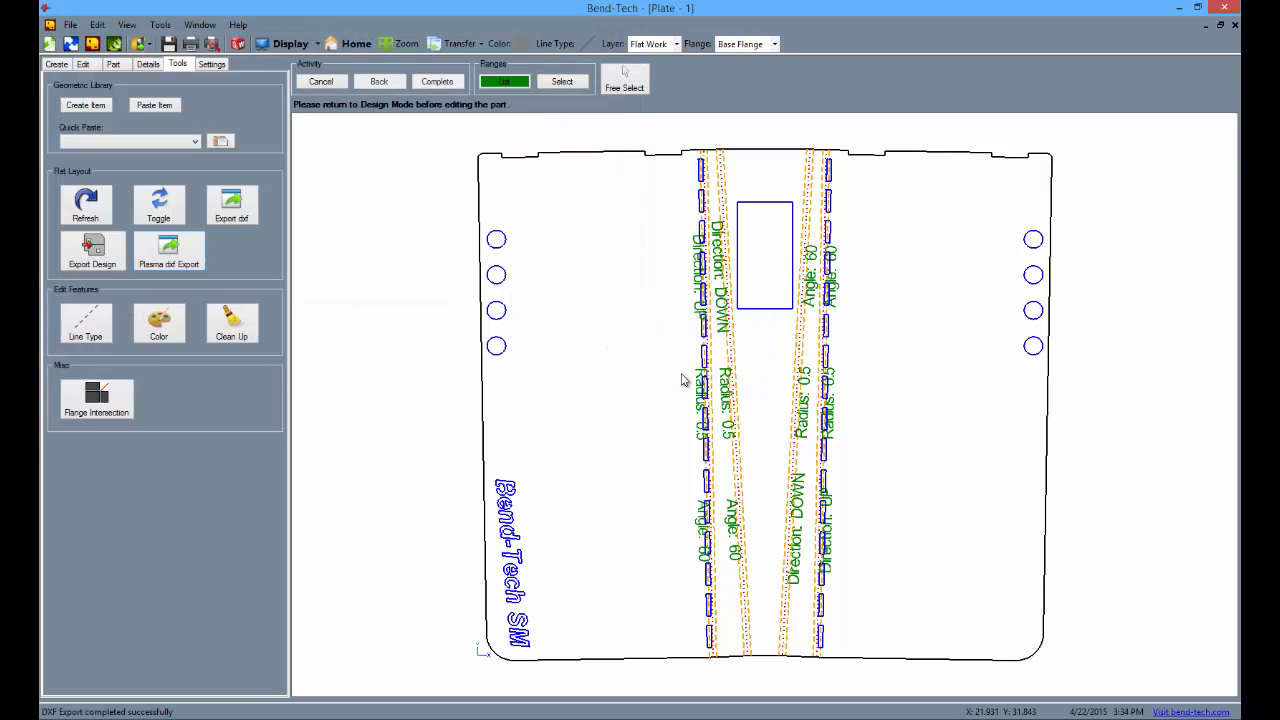